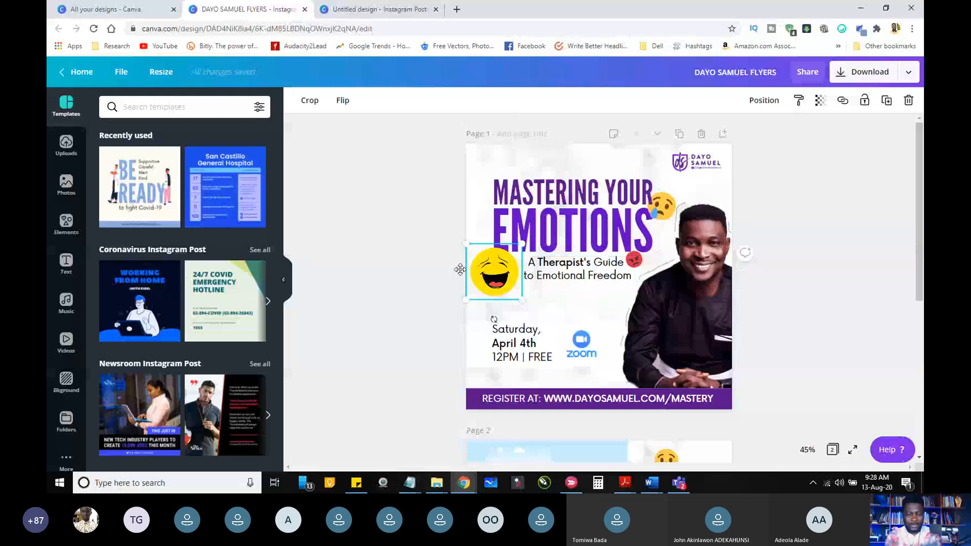
Step: Move the laughing emoji slightly outward to the left edge of the Mastering Your Emotions flyer
{"action": "left_click_drag", "start_coordinate": [460, 269], "coordinate": [453, 267]}
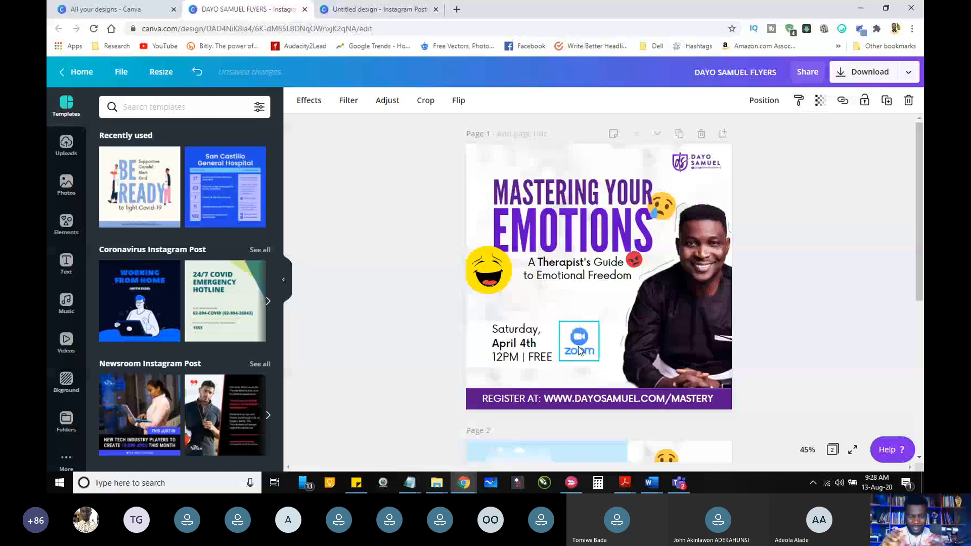
{"action": "left_click", "coordinate": [673, 283]}
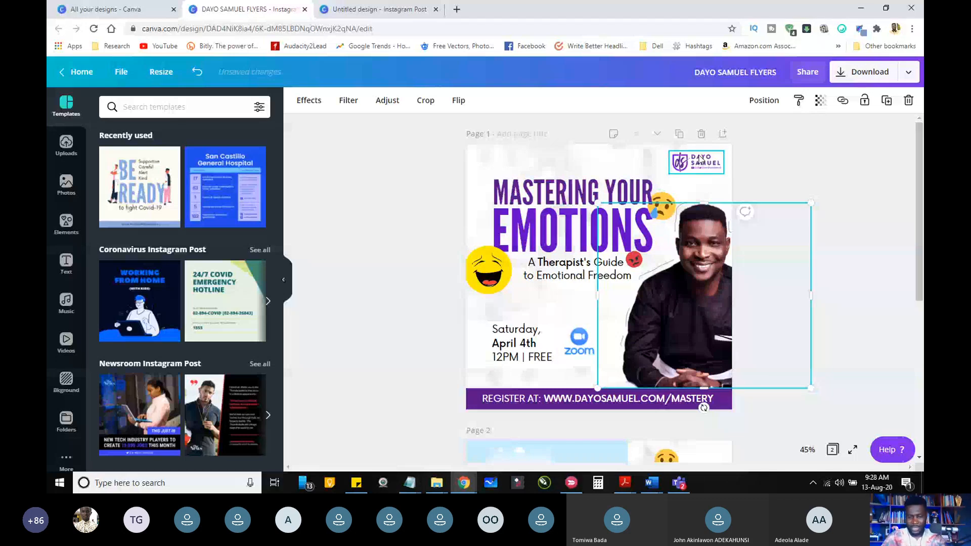
{"action": "left_click", "coordinate": [382, 198]}
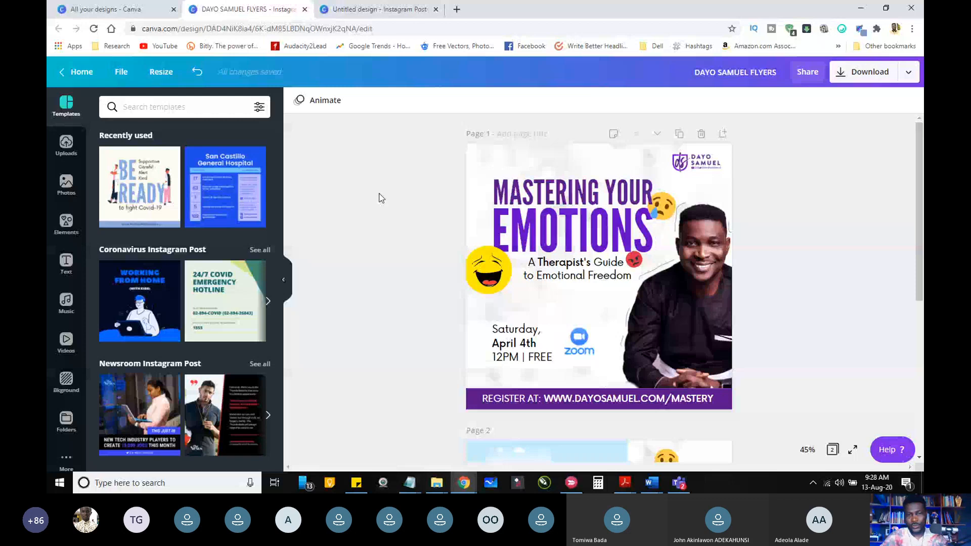
Step: Switch to the blank Instagram post design, show the rulers, and place a vertical guide at 540, the page's centre
{"action": "key", "text": "ctrl+Tab"}
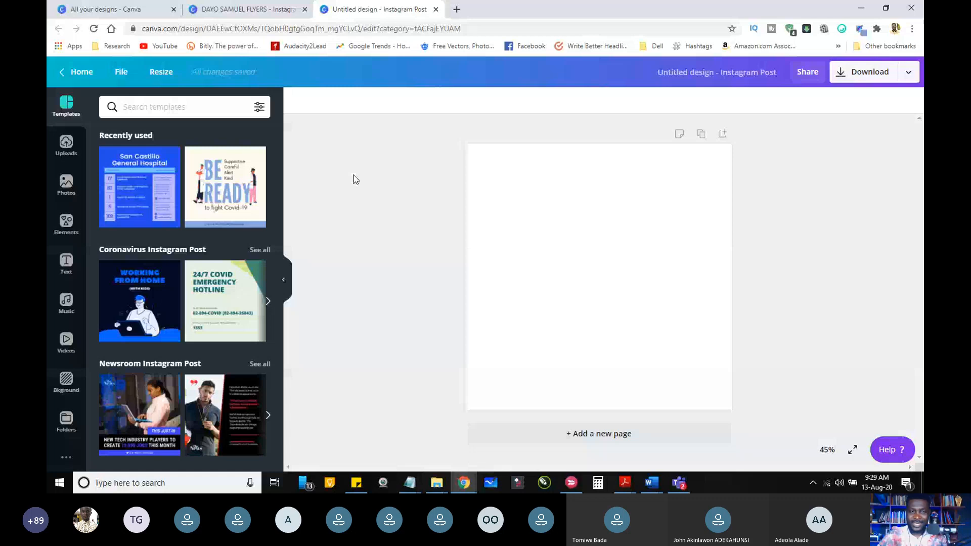
{"action": "left_click", "coordinate": [121, 73]}
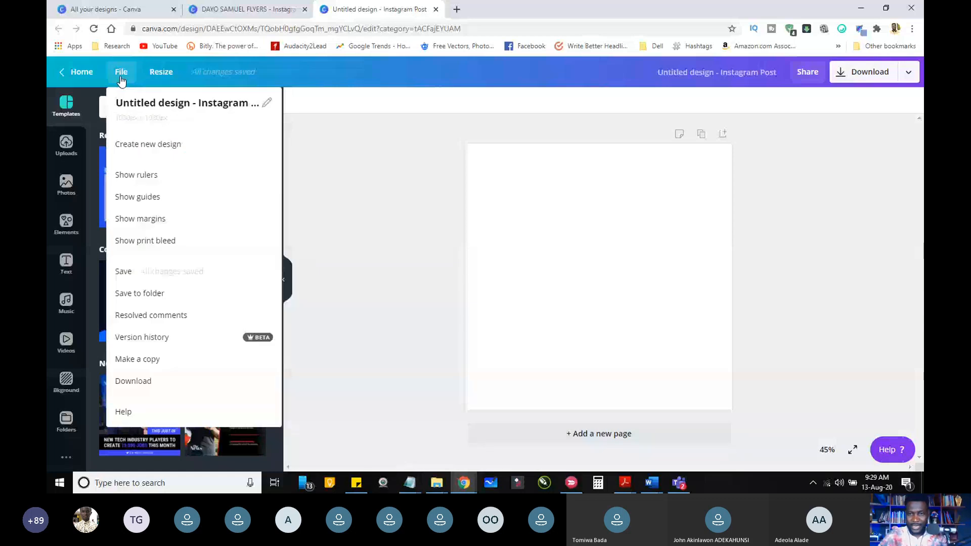
{"action": "left_click", "coordinate": [142, 179]}
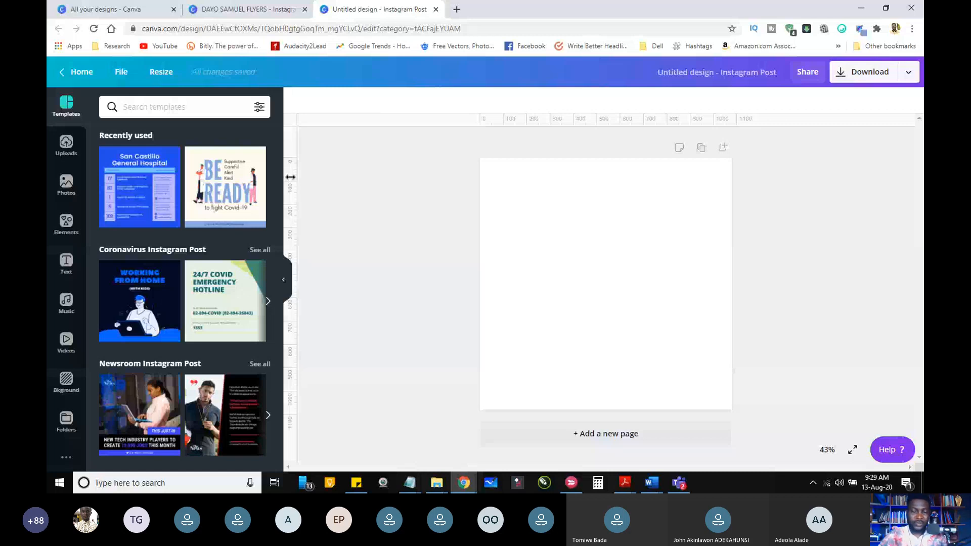
{"action": "left_click_drag", "start_coordinate": [291, 177], "coordinate": [669, 205]}
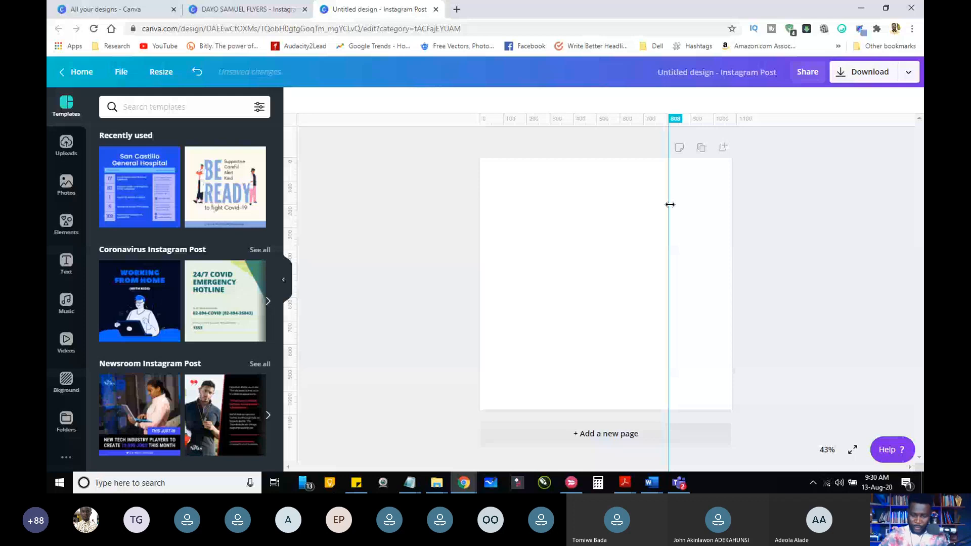
{"action": "left_click_drag", "start_coordinate": [669, 204], "coordinate": [606, 204]}
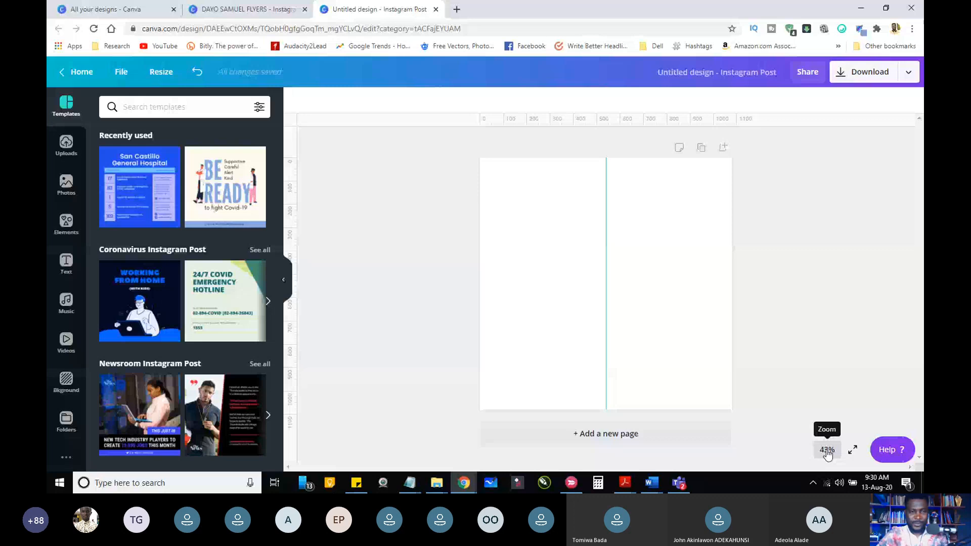
{"action": "left_click", "coordinate": [828, 454]}
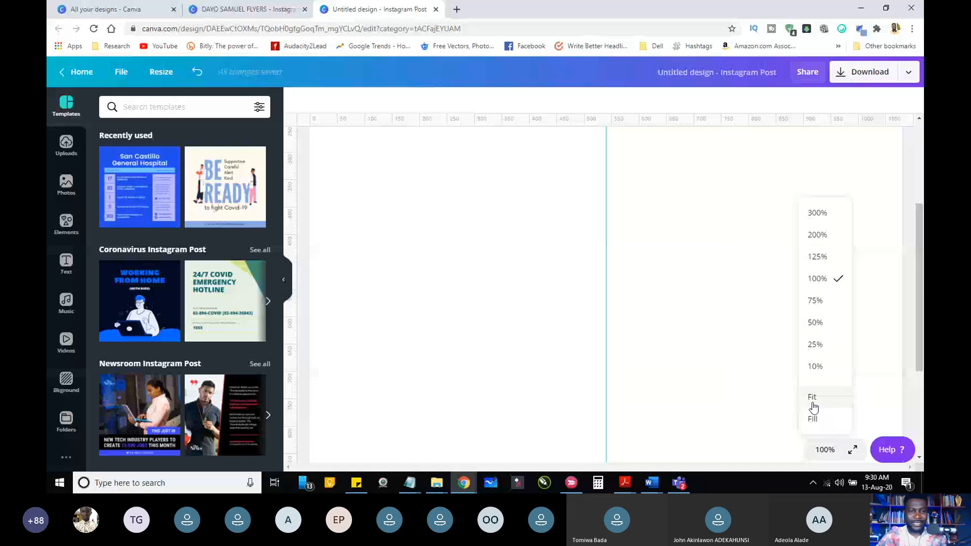
{"action": "left_click", "coordinate": [812, 403]}
Step: Add a rounded-square frame to the page and fill it with the uploaded photo of a woman holding a baby
{"action": "left_click", "coordinate": [68, 228]}
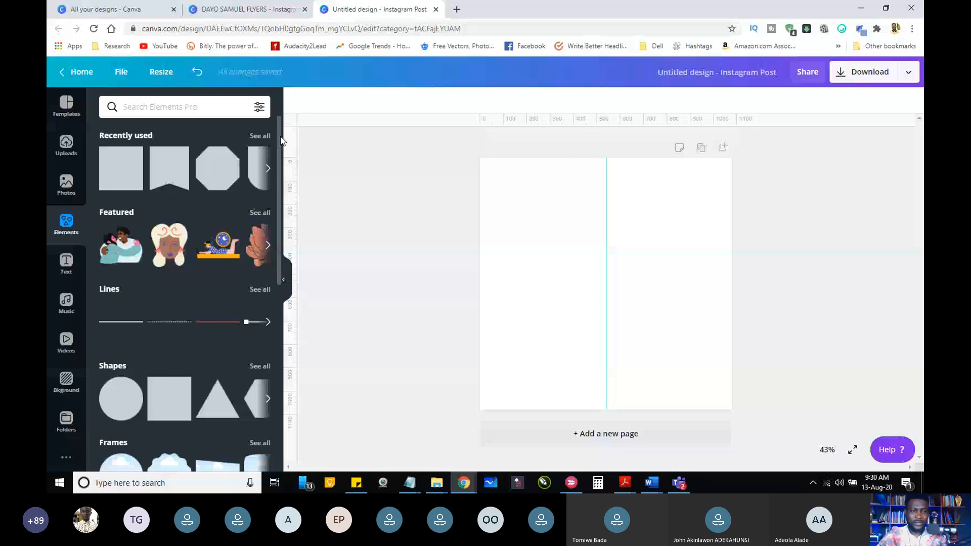
{"action": "left_click_drag", "start_coordinate": [280, 137], "coordinate": [281, 233]}
{"action": "left_click", "coordinate": [260, 244]}
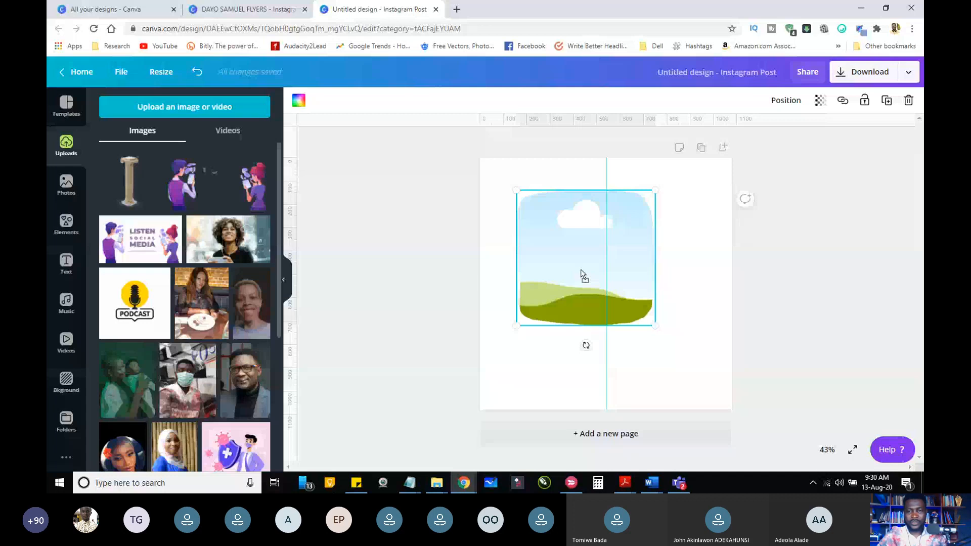
{"action": "left_click_drag", "start_coordinate": [110, 359], "coordinate": [581, 273]}
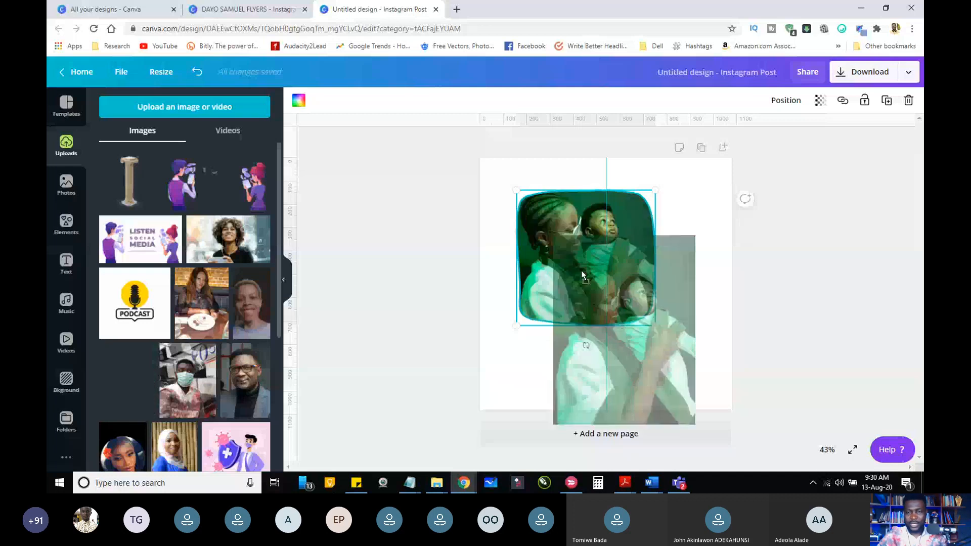
{"action": "left_click_drag", "start_coordinate": [581, 270], "coordinate": [581, 270]}
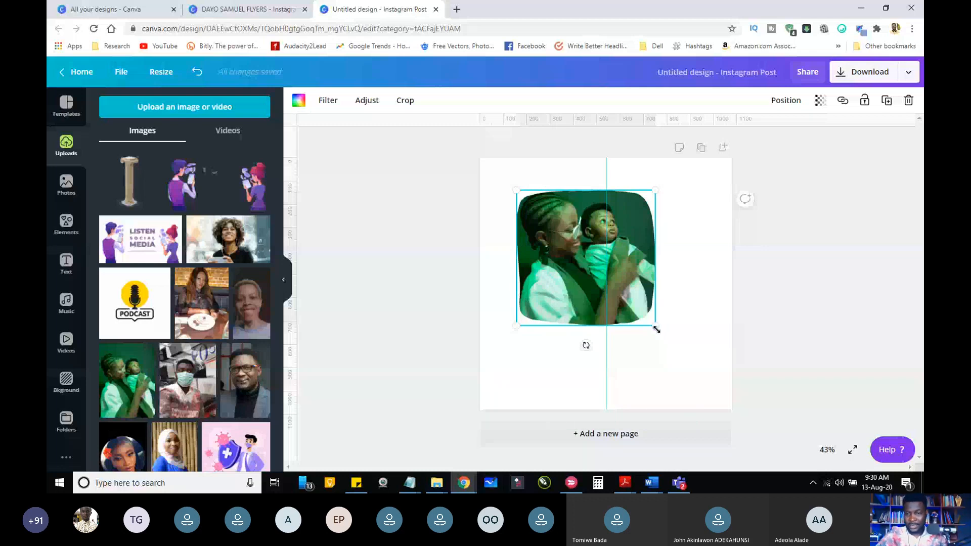
Step: Resize the framed photo and reposition it in the lower left half of the page, and delete it
{"action": "left_click_drag", "start_coordinate": [657, 329], "coordinate": [689, 362]}
{"action": "left_click_drag", "start_coordinate": [635, 246], "coordinate": [606, 238]}
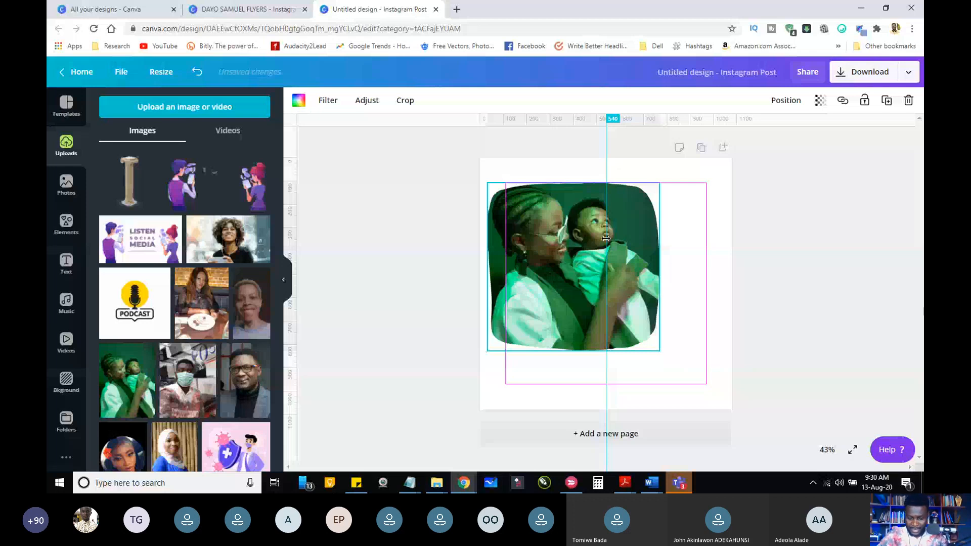
{"action": "left_click_drag", "start_coordinate": [659, 351], "coordinate": [611, 305]}
{"action": "left_click_drag", "start_coordinate": [549, 243], "coordinate": [555, 295]}
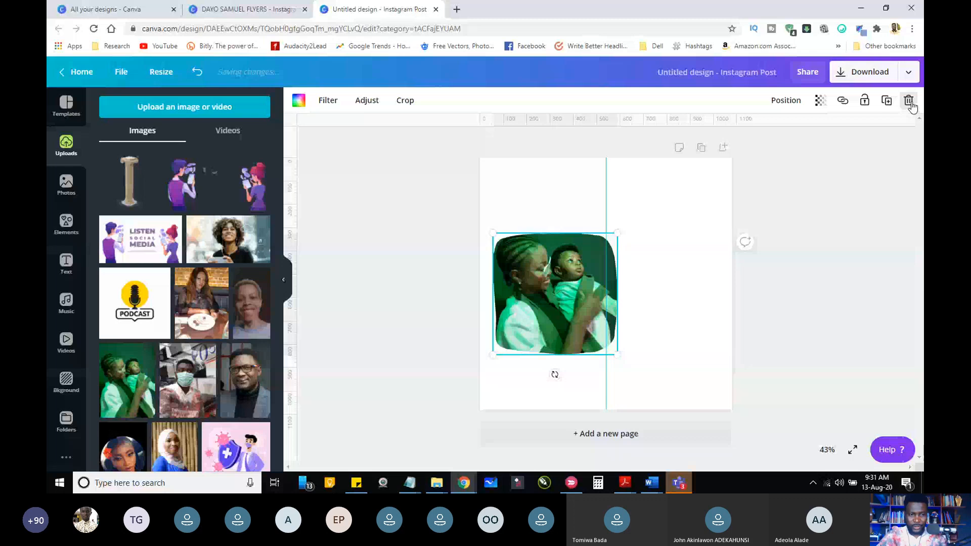
{"action": "left_click", "coordinate": [909, 101]}
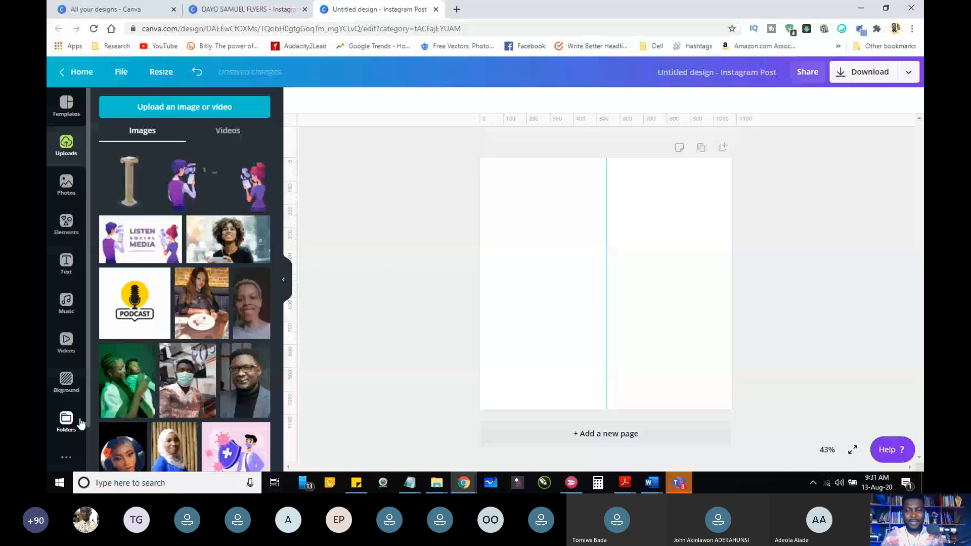
Step: Search the Pixabay image library for "youths" and browse through the photos
{"action": "scroll", "coordinate": [68, 424], "scroll_direction": "down", "scroll_amount": 1}
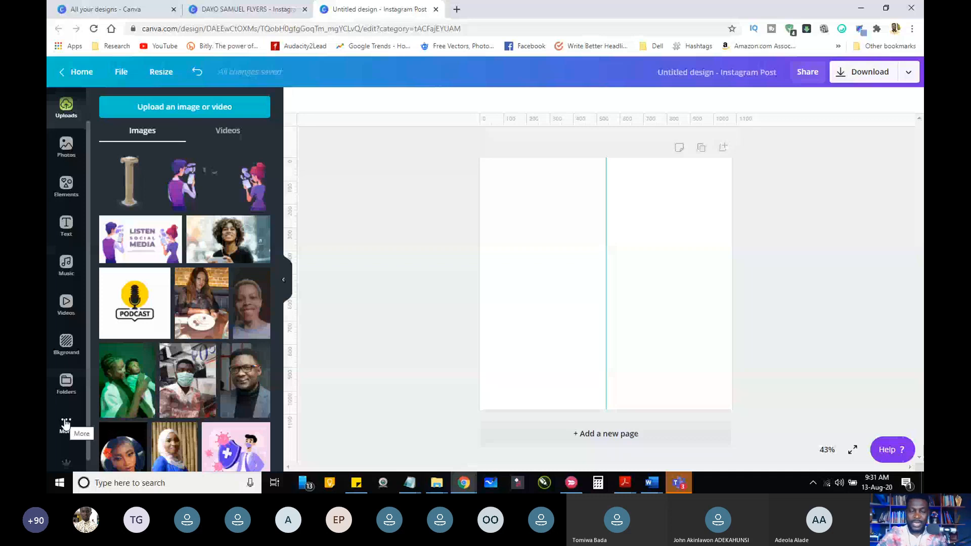
{"action": "left_click", "coordinate": [66, 145]}
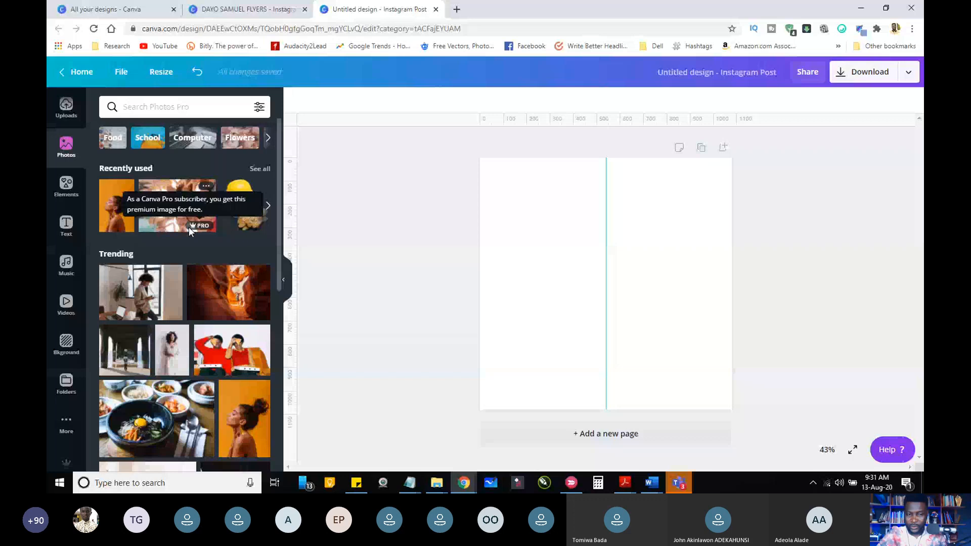
{"action": "left_click", "coordinate": [65, 424]}
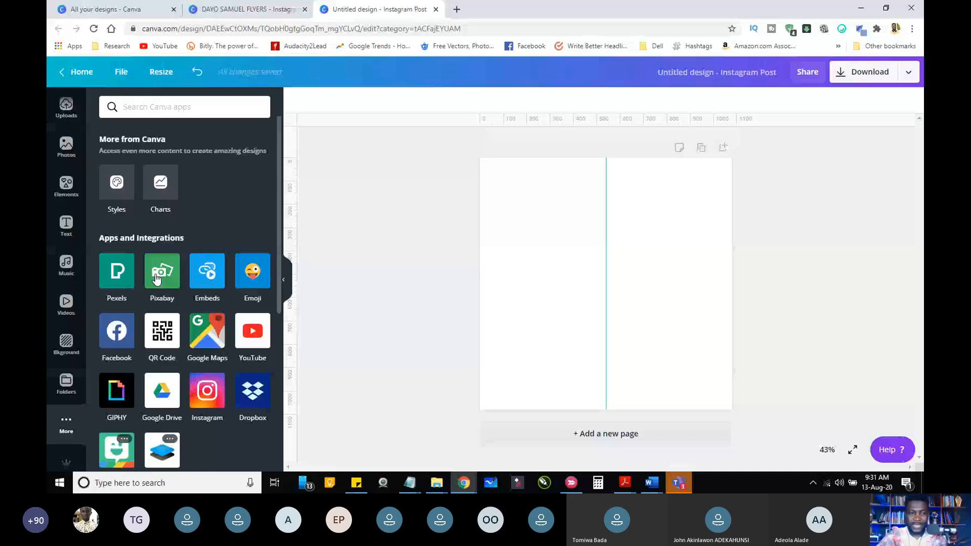
{"action": "left_click", "coordinate": [156, 279]}
{"action": "type", "text": "youth"}
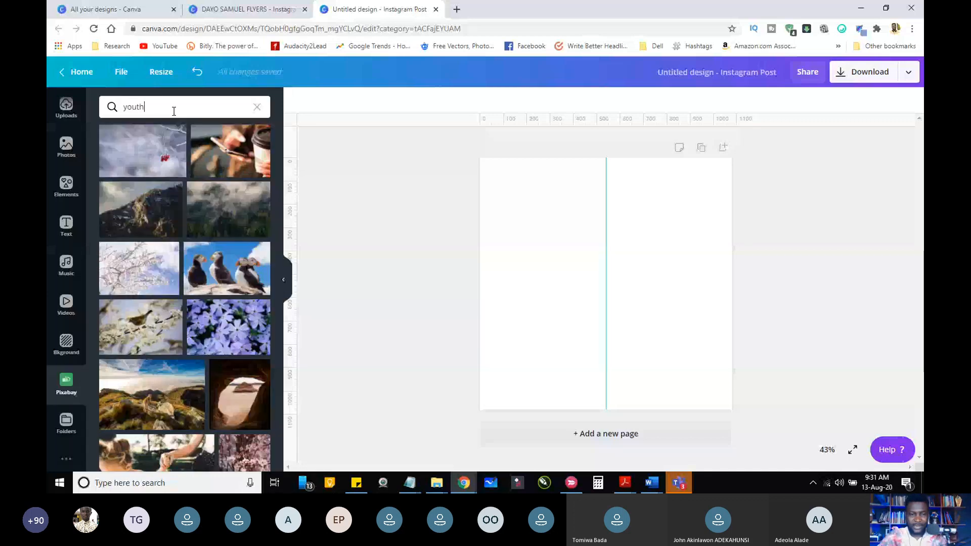
{"action": "type", "text": "s"}
{"action": "key", "text": "Return"}
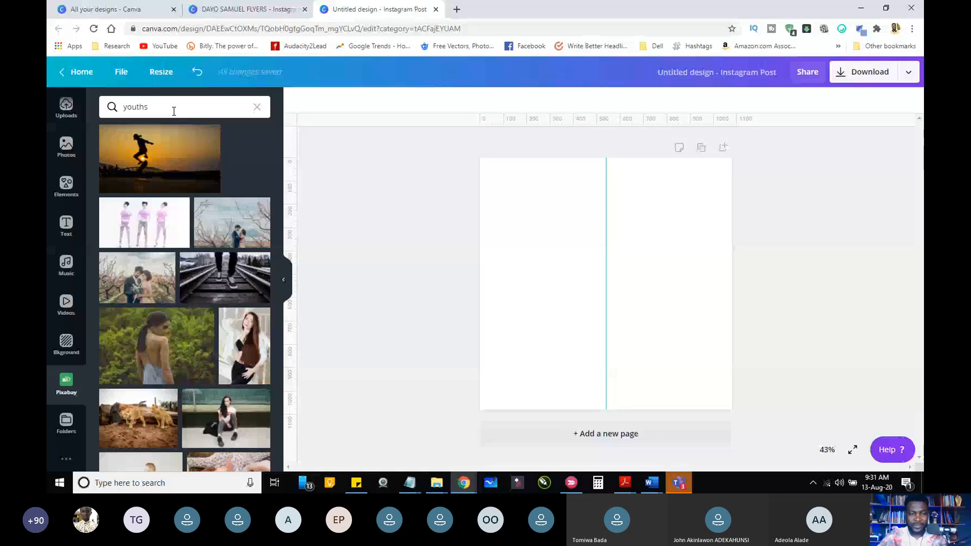
{"action": "scroll", "coordinate": [275, 373], "scroll_direction": "down", "scroll_amount": 10}
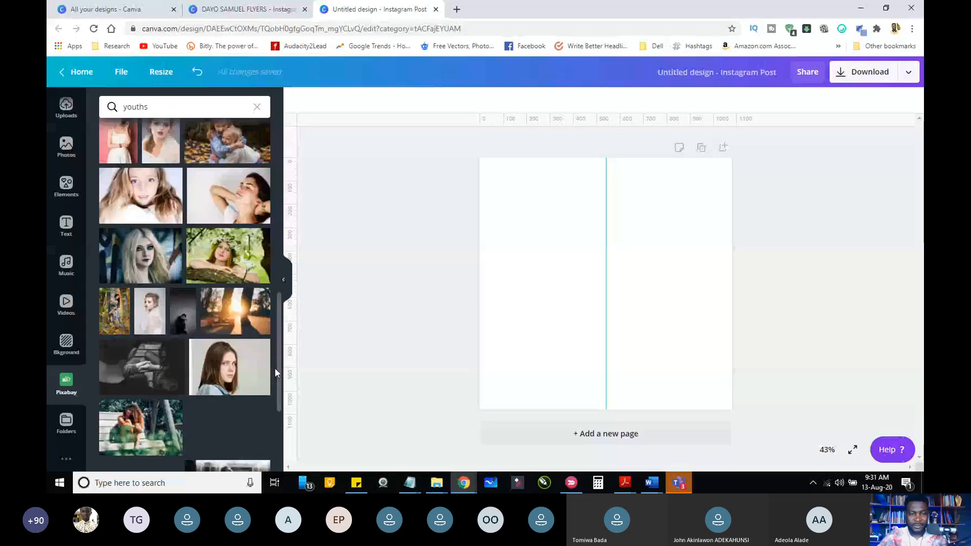
{"action": "scroll", "coordinate": [276, 374], "scroll_direction": "down", "scroll_amount": 1}
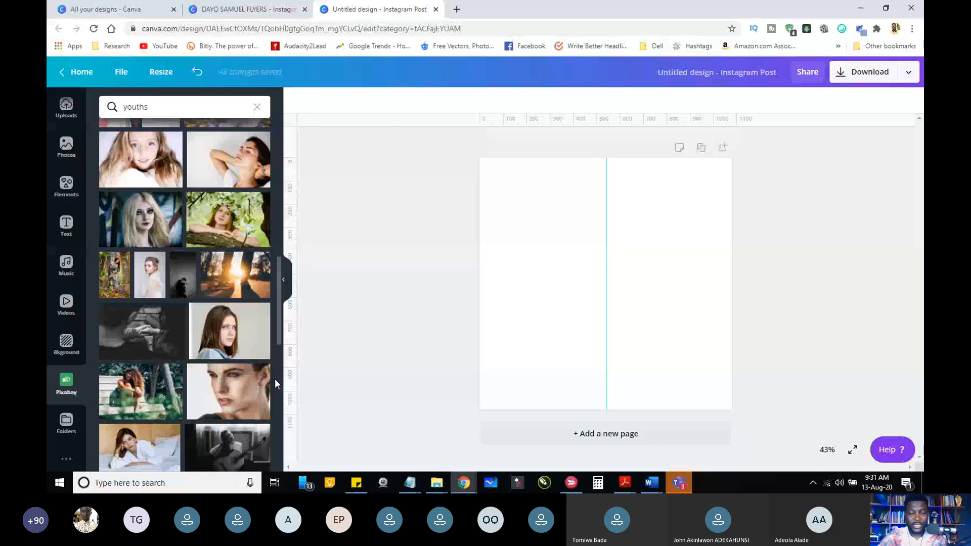
{"action": "scroll", "coordinate": [275, 392], "scroll_direction": "down", "scroll_amount": 1}
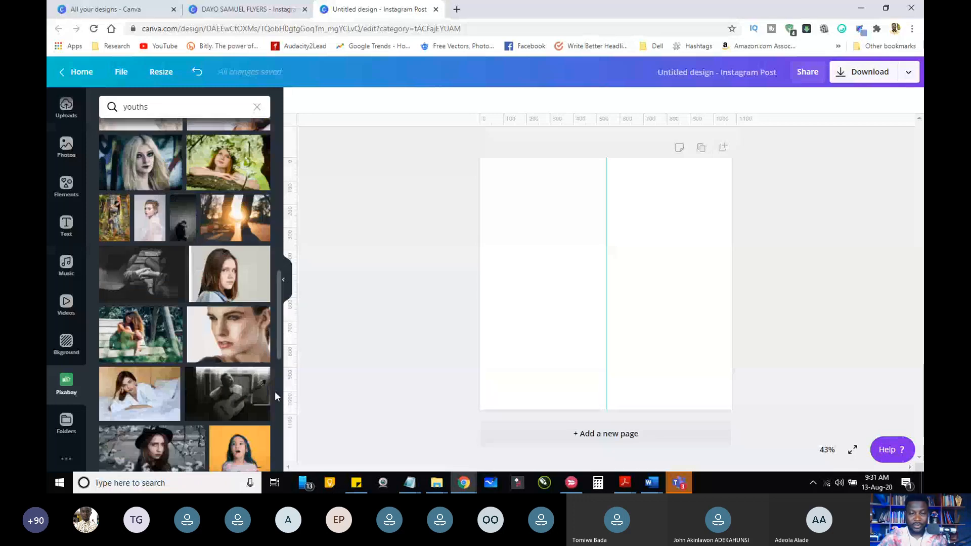
{"action": "scroll", "coordinate": [275, 391], "scroll_direction": "down", "scroll_amount": 4}
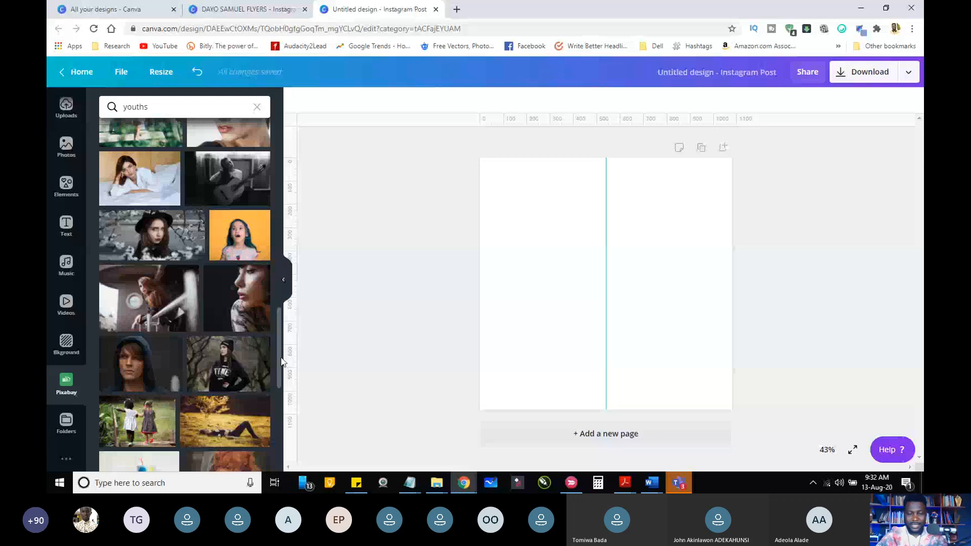
{"action": "left_click_drag", "start_coordinate": [282, 362], "coordinate": [285, 464]}
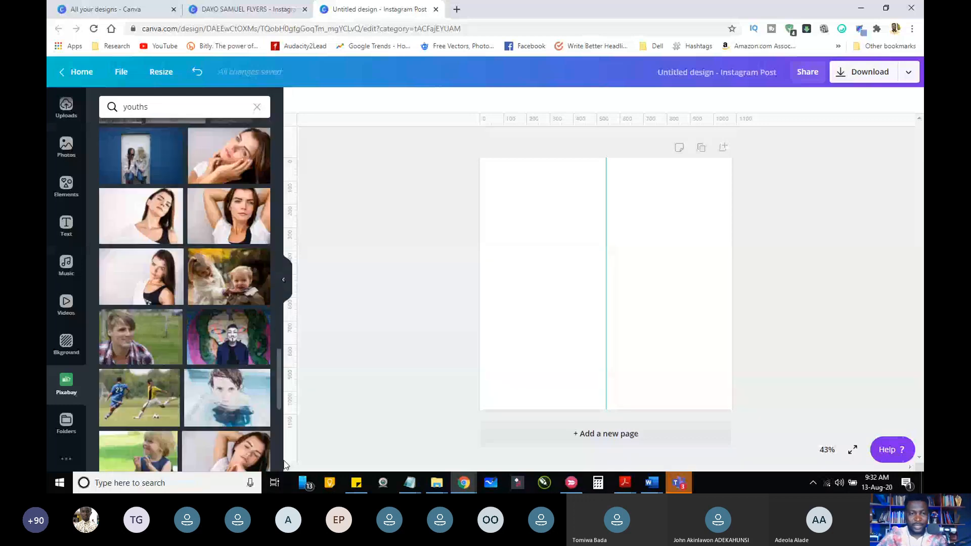
Step: Find the photo of the smiling woman in a red shirt in the Pexels library and place it on the page
{"action": "left_click", "coordinate": [66, 459]}
{"action": "left_click", "coordinate": [114, 280]}
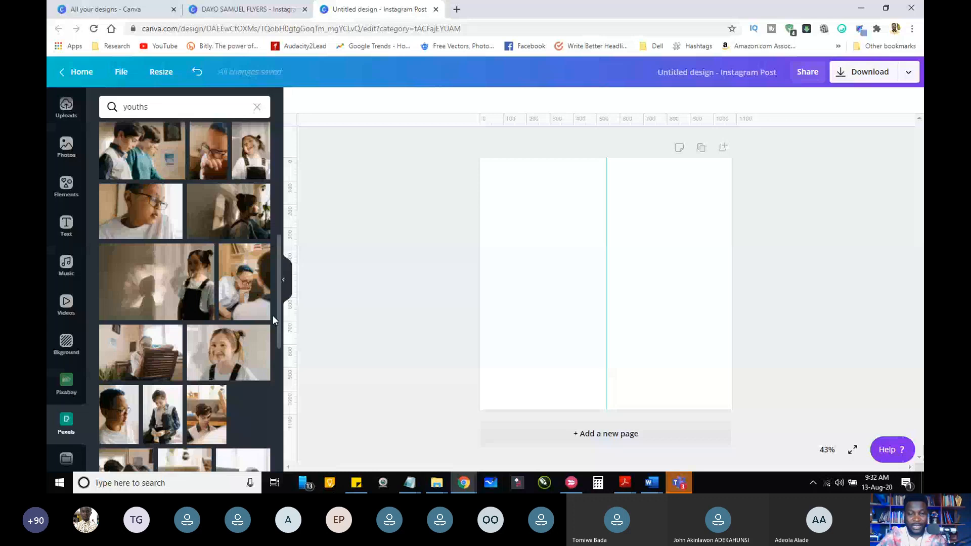
{"action": "scroll", "coordinate": [272, 314], "scroll_direction": "down", "scroll_amount": 5}
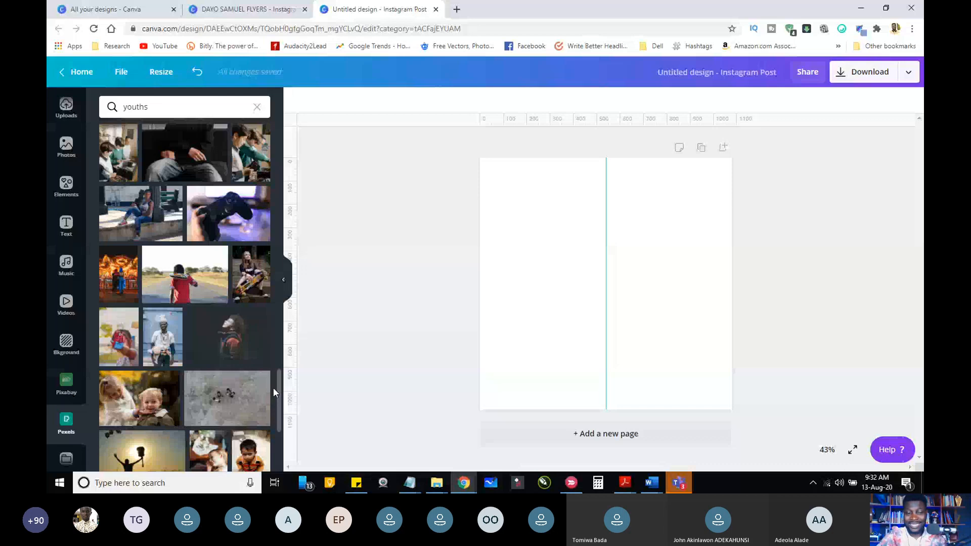
{"action": "scroll", "coordinate": [276, 399], "scroll_direction": "down", "scroll_amount": 3}
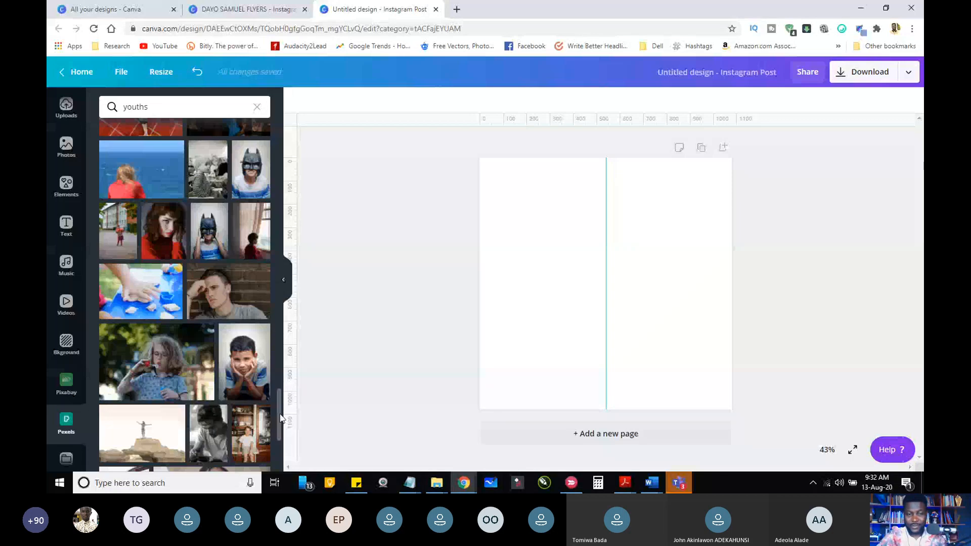
{"action": "scroll", "coordinate": [279, 430], "scroll_direction": "down", "scroll_amount": 4}
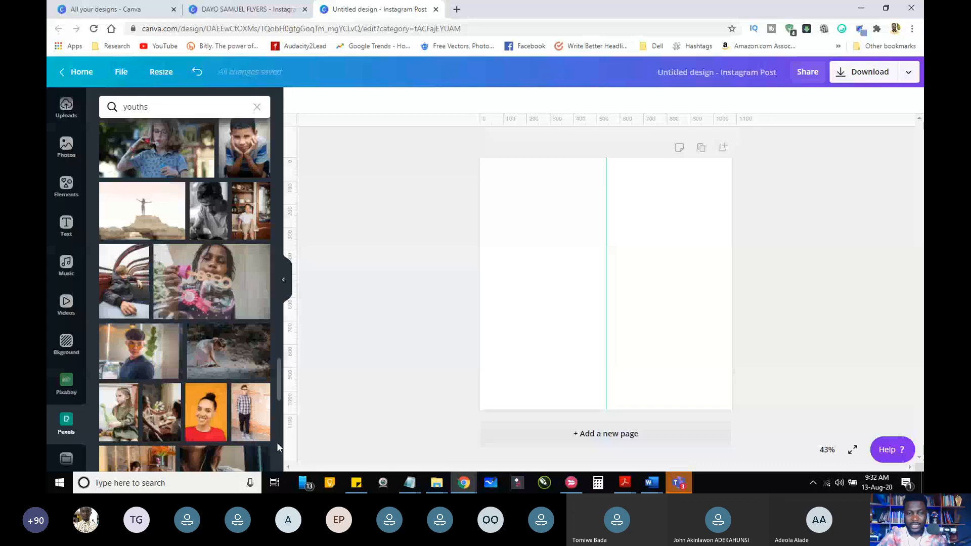
{"action": "scroll", "coordinate": [278, 430], "scroll_direction": "down", "scroll_amount": 3}
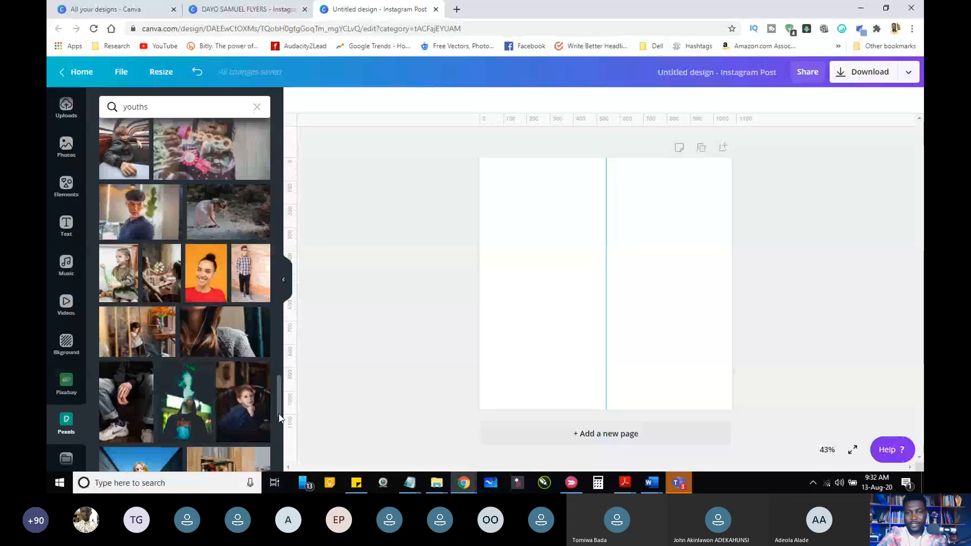
{"action": "scroll", "coordinate": [278, 419], "scroll_direction": "down", "scroll_amount": 3}
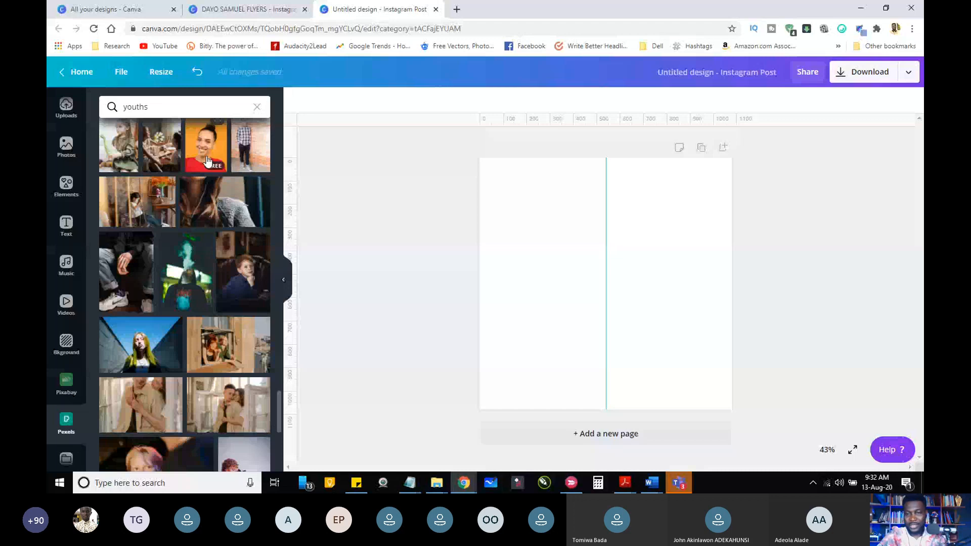
{"action": "left_click_drag", "start_coordinate": [207, 161], "coordinate": [299, 200]}
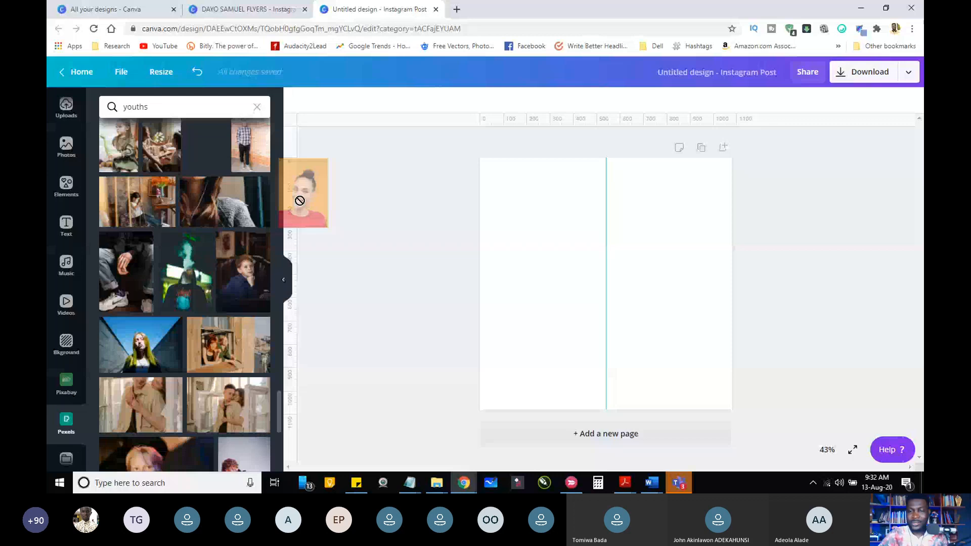
{"action": "left_click_drag", "start_coordinate": [300, 200], "coordinate": [505, 194]}
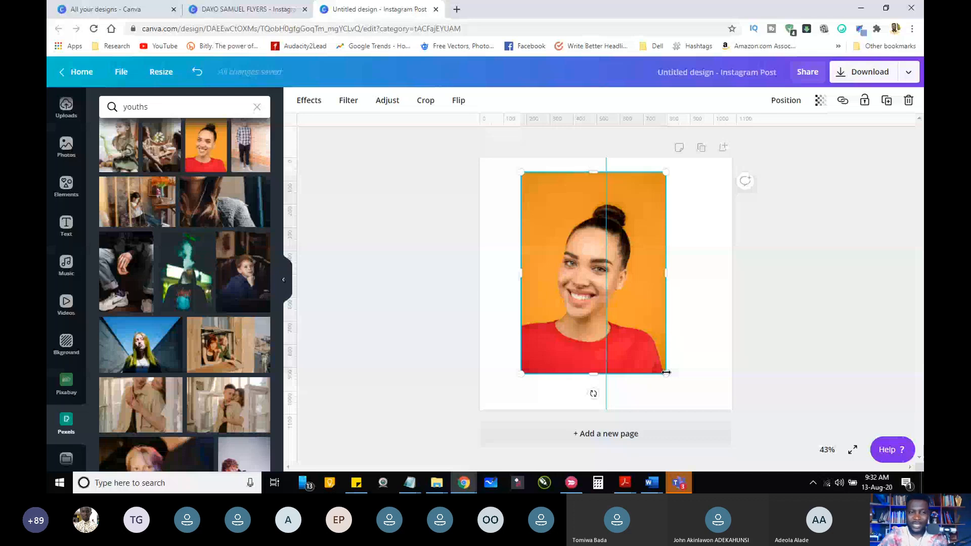
Step: Enlarge the photo of the smiling woman and move it to the left part of the page, aligned with the page's bottom edge
{"action": "left_click_drag", "start_coordinate": [666, 373], "coordinate": [756, 489]}
{"action": "left_click_drag", "start_coordinate": [655, 317], "coordinate": [561, 228]}
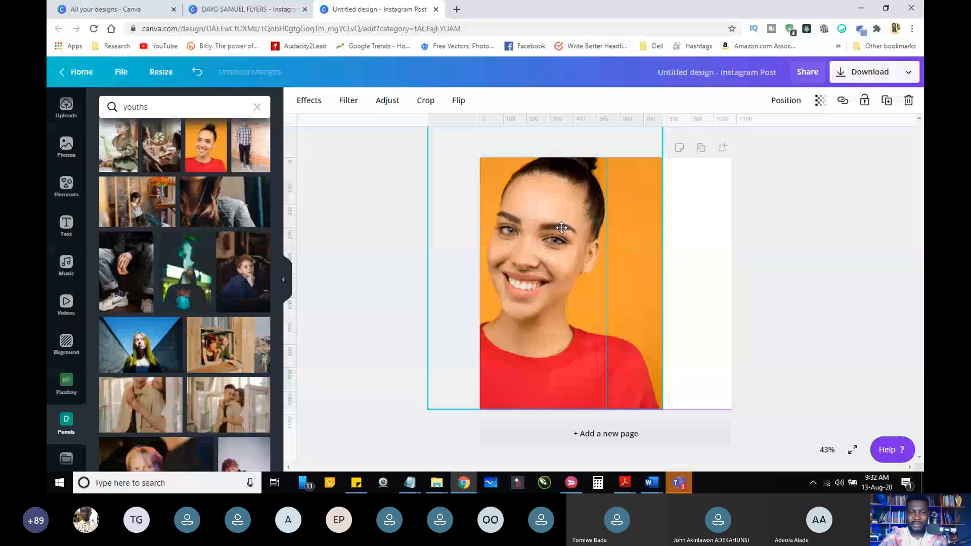
Step: Clear the Frames search and add a square shape behind the photo, filling the page's empty area with matching orange
{"action": "left_click", "coordinate": [66, 187]}
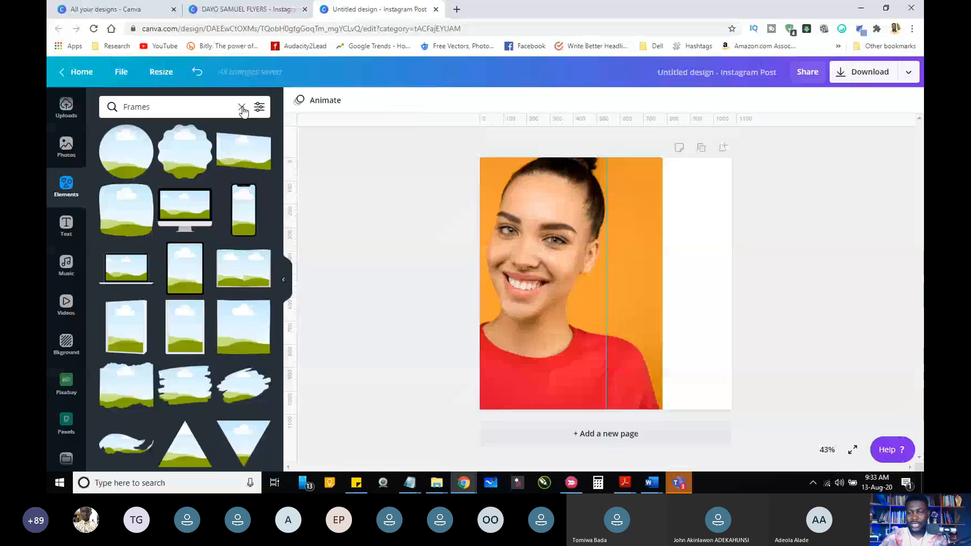
{"action": "left_click", "coordinate": [243, 108]}
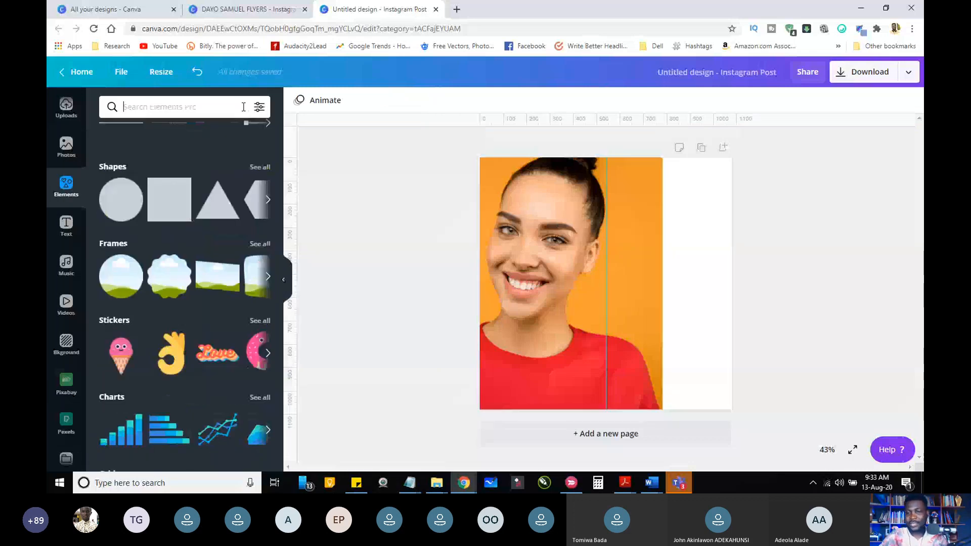
{"action": "left_click", "coordinate": [169, 199]}
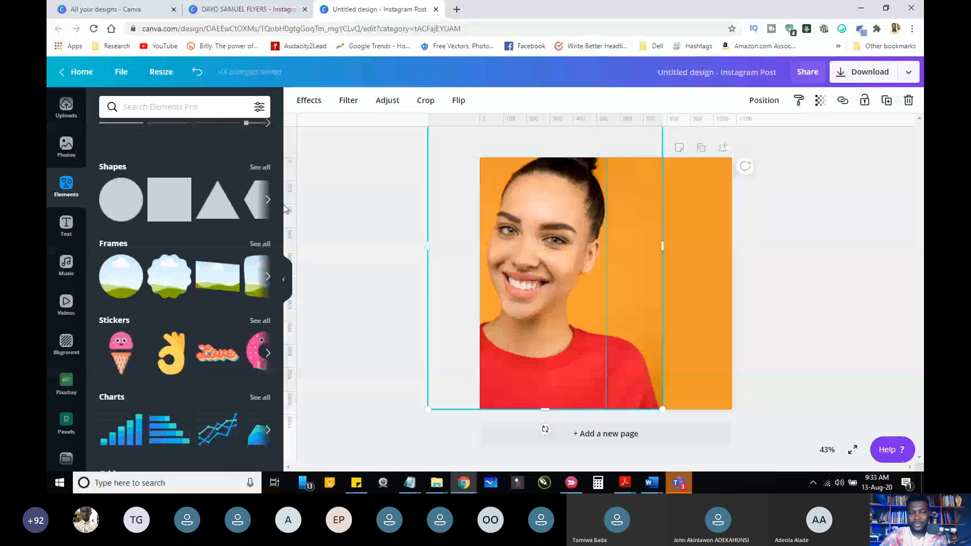
Step: Look through the additional apps and integrations and the Canva Pro feature overview
{"action": "scroll", "coordinate": [66, 379], "scroll_direction": "down", "scroll_amount": 2}
{"action": "left_click", "coordinate": [68, 417]}
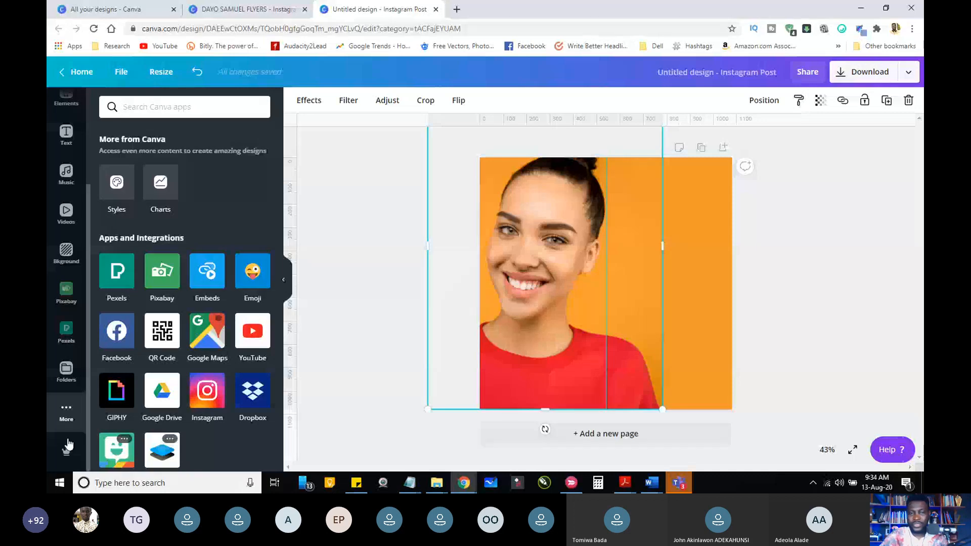
{"action": "left_click", "coordinate": [68, 446]}
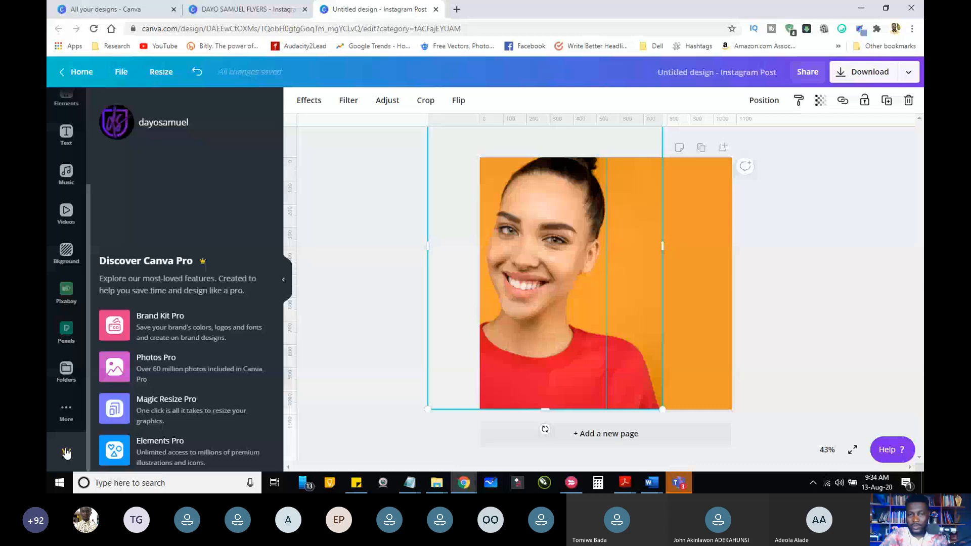
Step: Apply the Background Remover to the woman's photo and place it mirrored in the right half of the page
{"action": "left_click", "coordinate": [388, 100]}
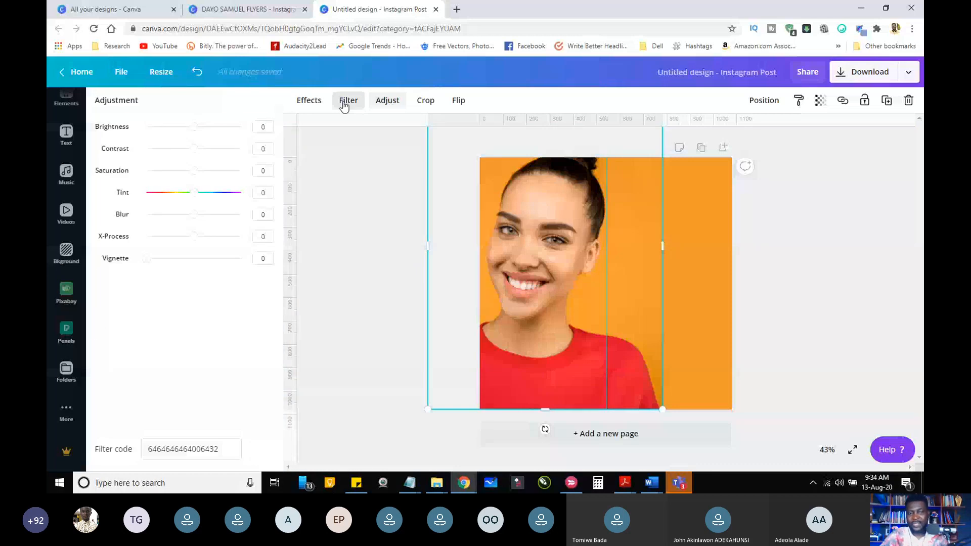
{"action": "left_click", "coordinate": [311, 101]}
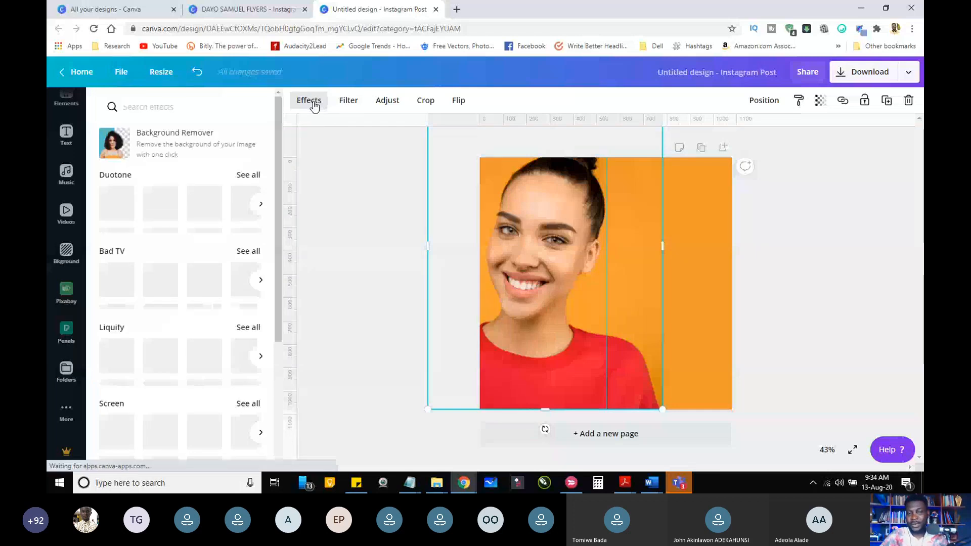
{"action": "left_click", "coordinate": [151, 145]}
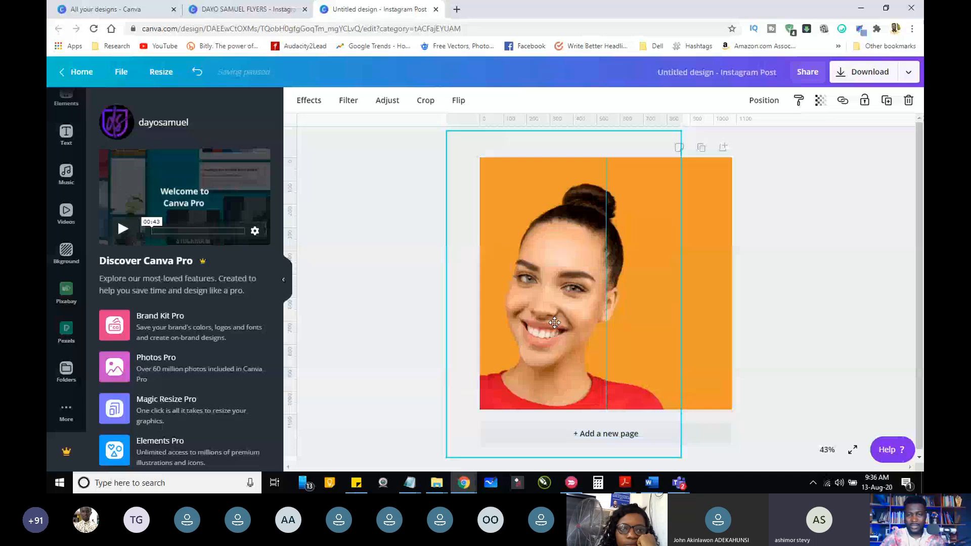
{"action": "left_click", "coordinate": [435, 277]}
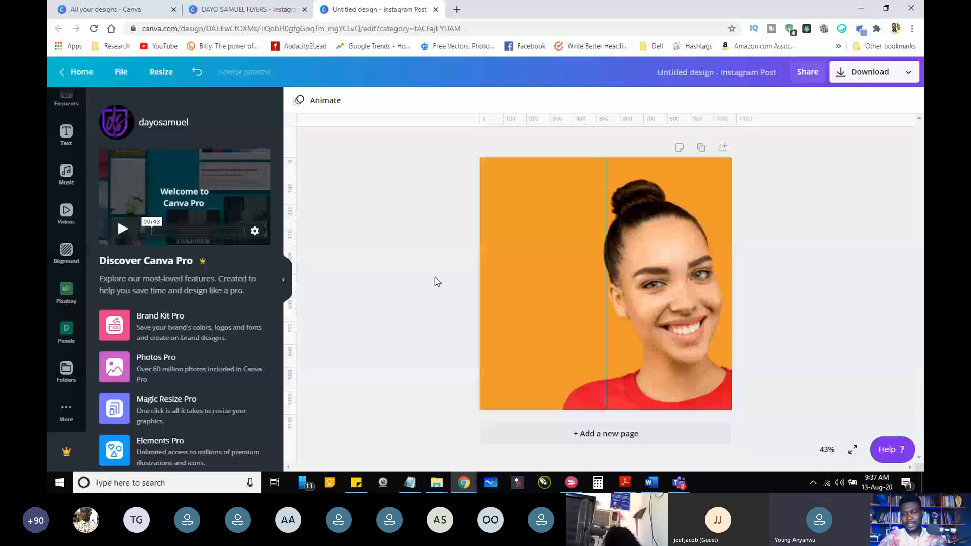
Step: Switch to the Microsoft Teams meeting window to check the participants, and return to the Canva design
{"action": "left_click", "coordinate": [67, 412]}
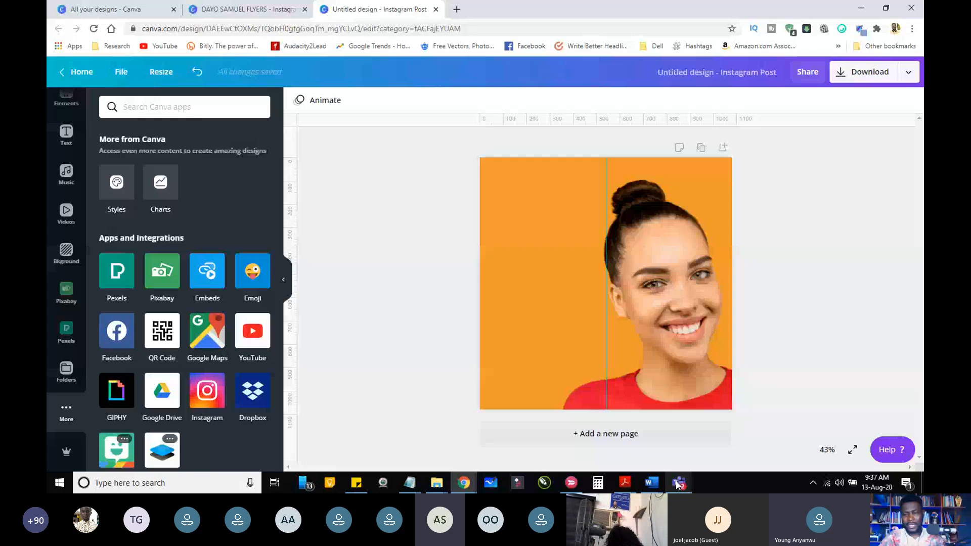
{"action": "left_click", "coordinate": [678, 483]}
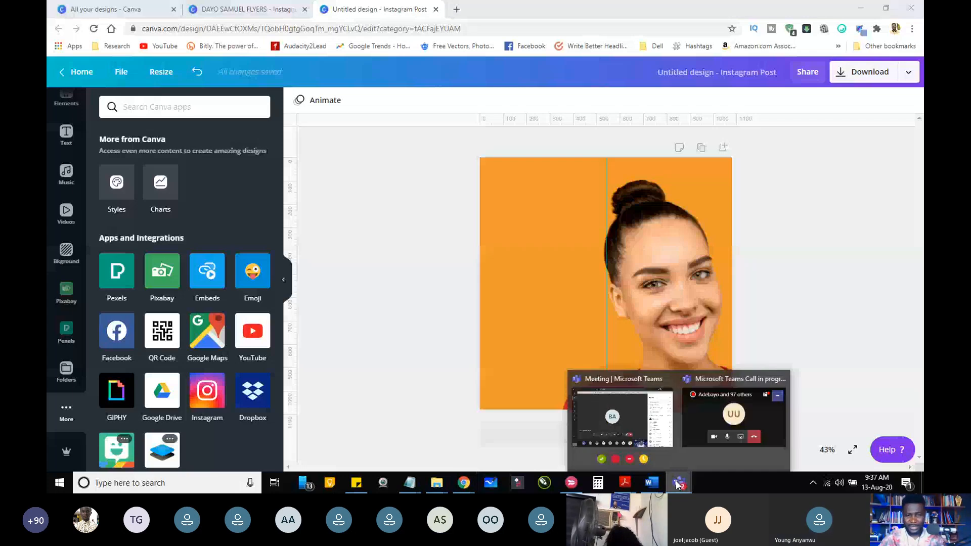
{"action": "left_click", "coordinate": [622, 417]}
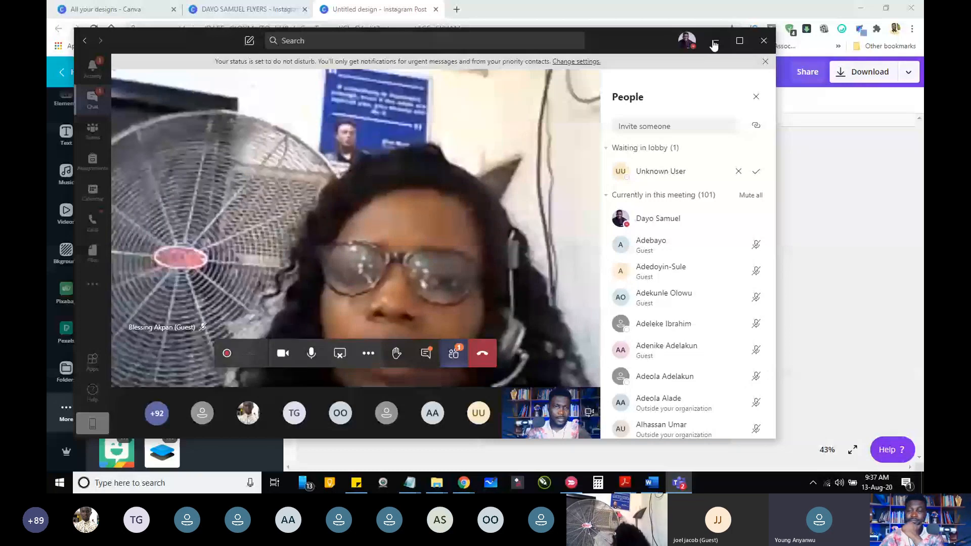
{"action": "left_click", "coordinate": [714, 44]}
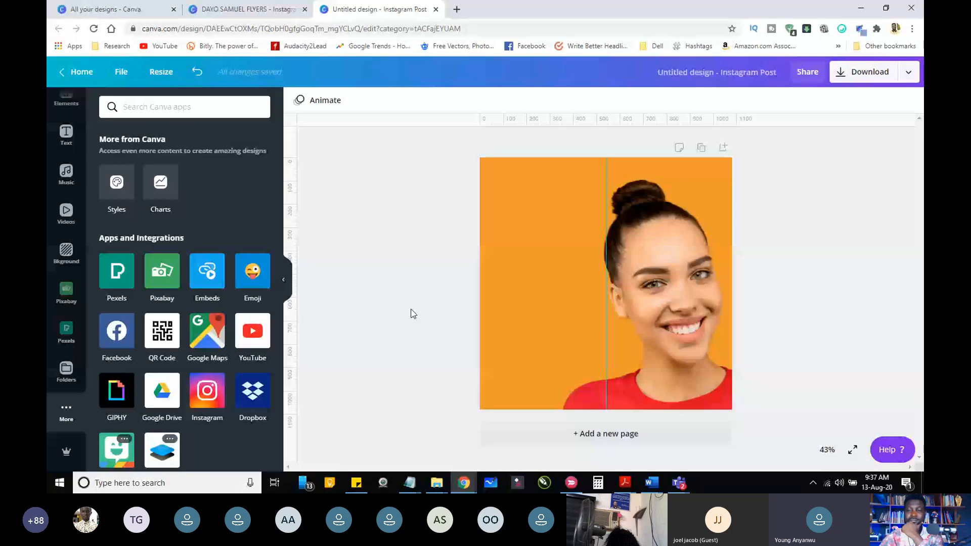
{"action": "left_click", "coordinate": [652, 243]}
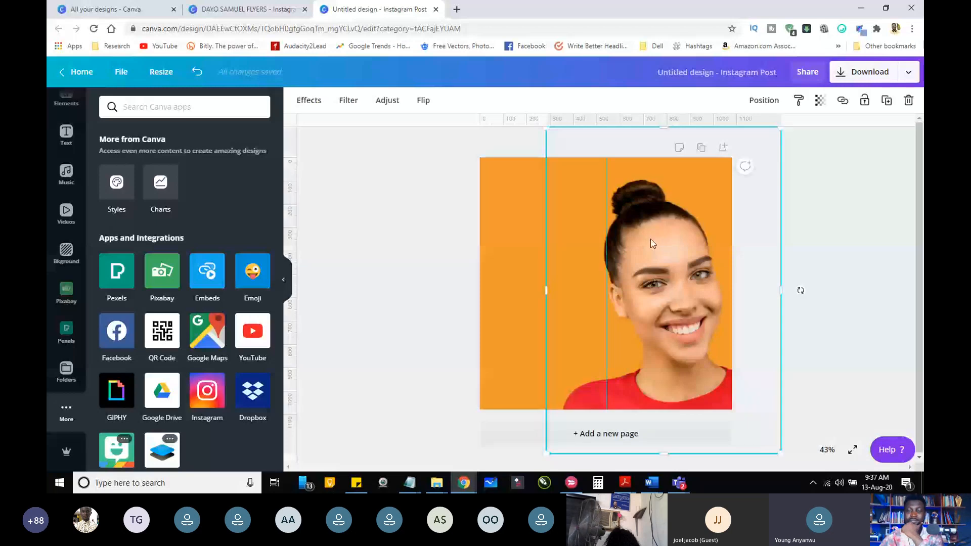
{"action": "left_click", "coordinate": [447, 250]}
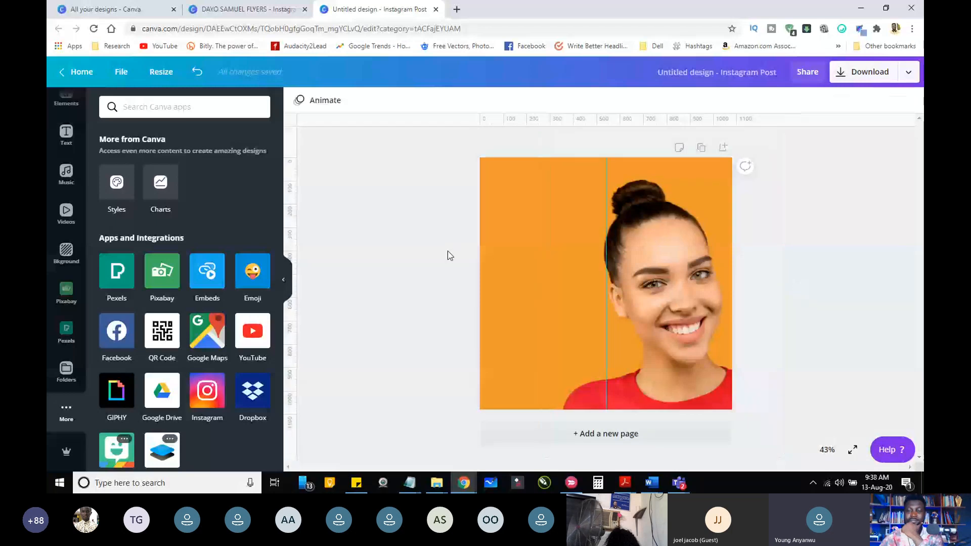
{"action": "left_click", "coordinate": [686, 233]}
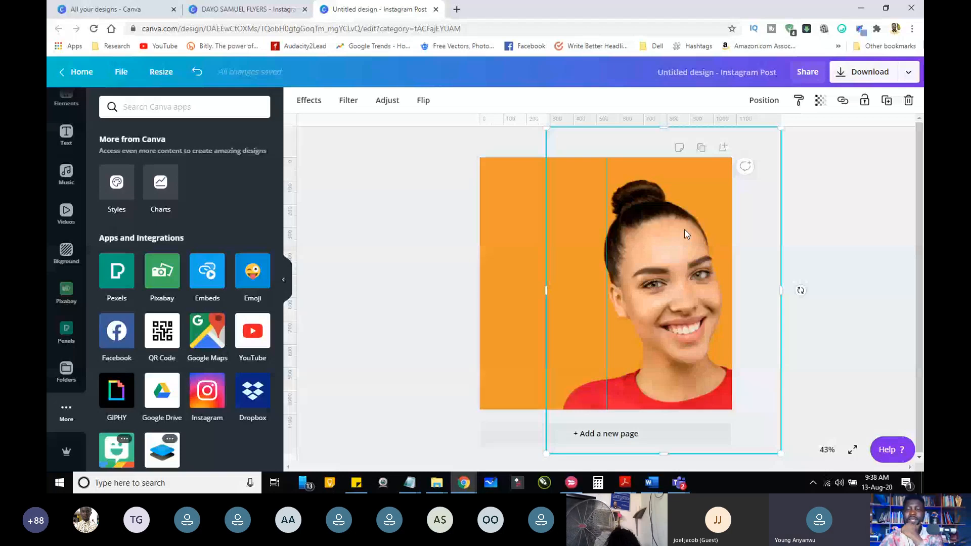
{"action": "left_click", "coordinate": [453, 248]}
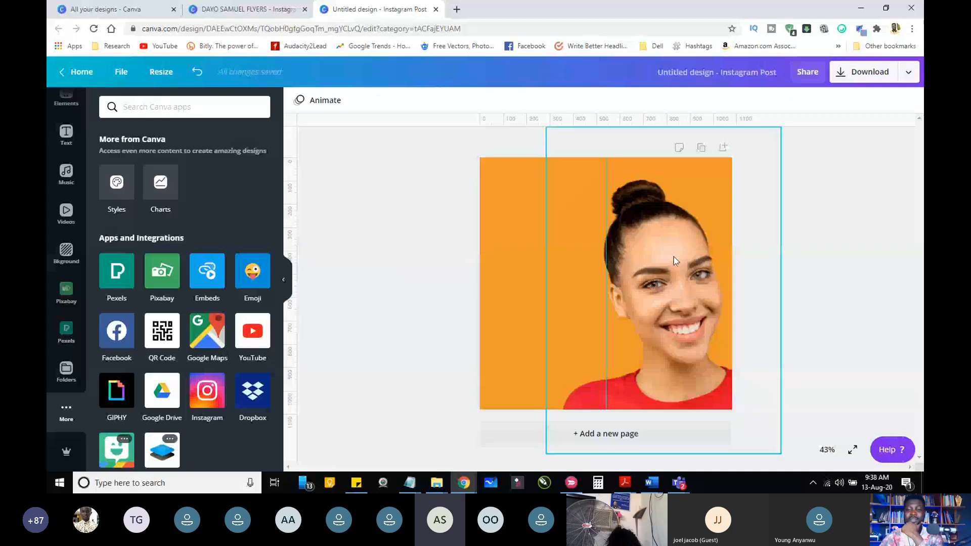
{"action": "left_click", "coordinate": [673, 256]}
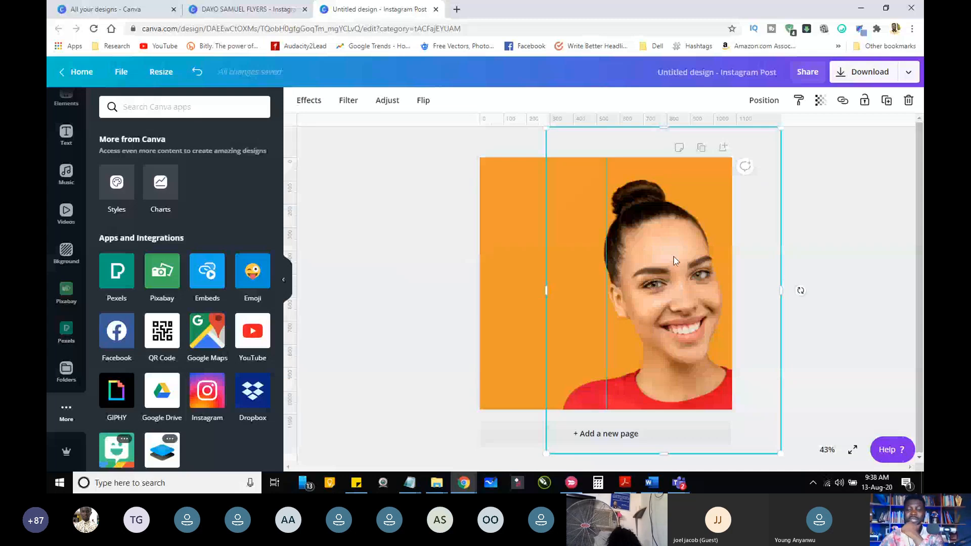
{"action": "left_click", "coordinate": [408, 253]}
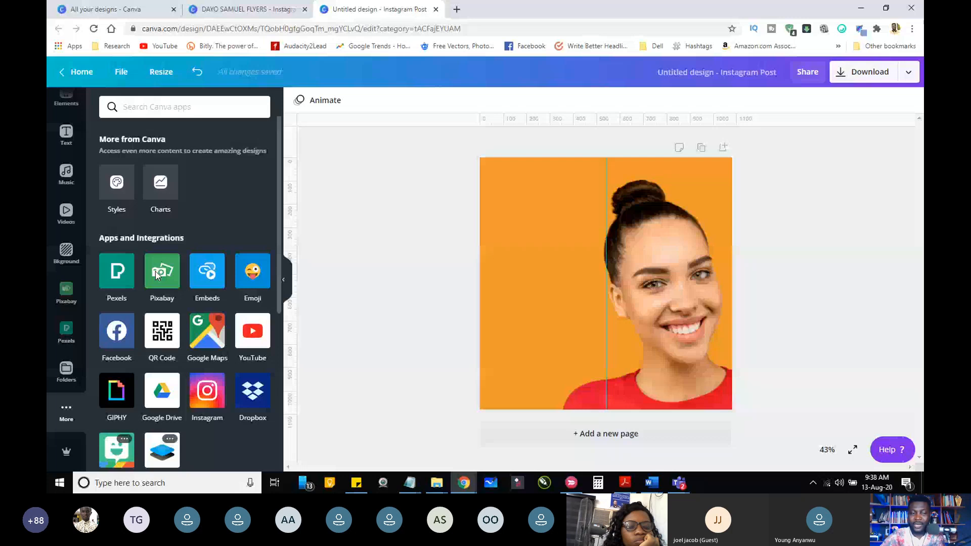
Step: Remove the Pexels and Pixabay integrations from the editor's sidebar
{"action": "left_click", "coordinate": [67, 292]}
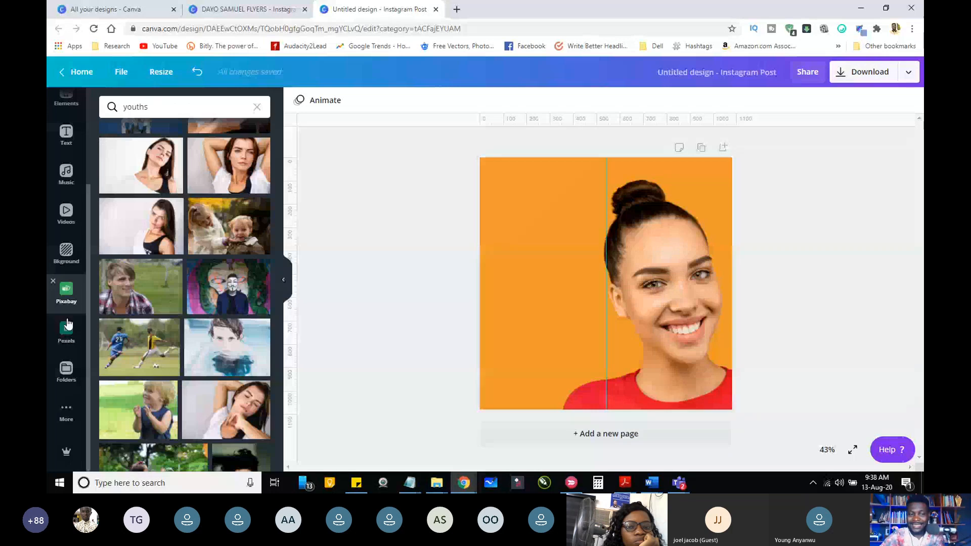
{"action": "left_click", "coordinate": [68, 330]}
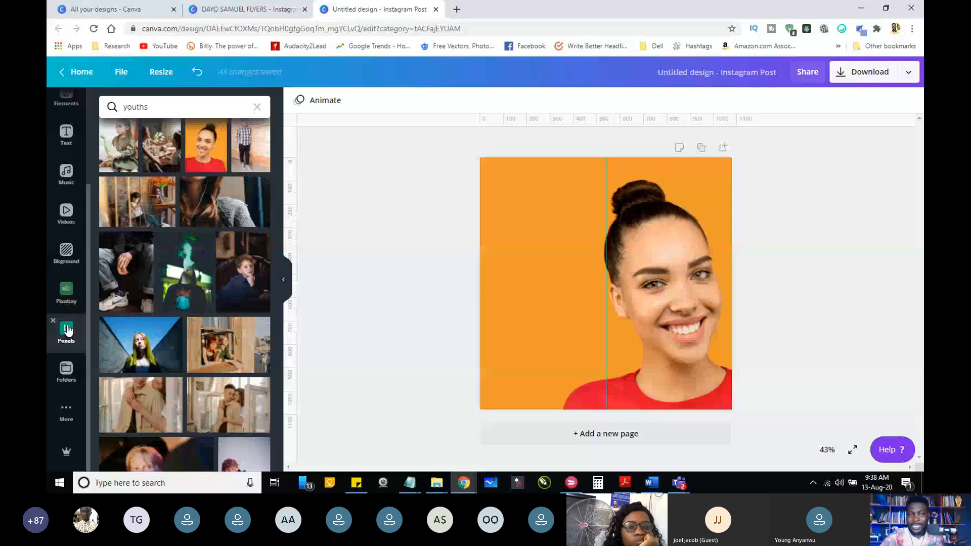
{"action": "left_click", "coordinate": [53, 321]}
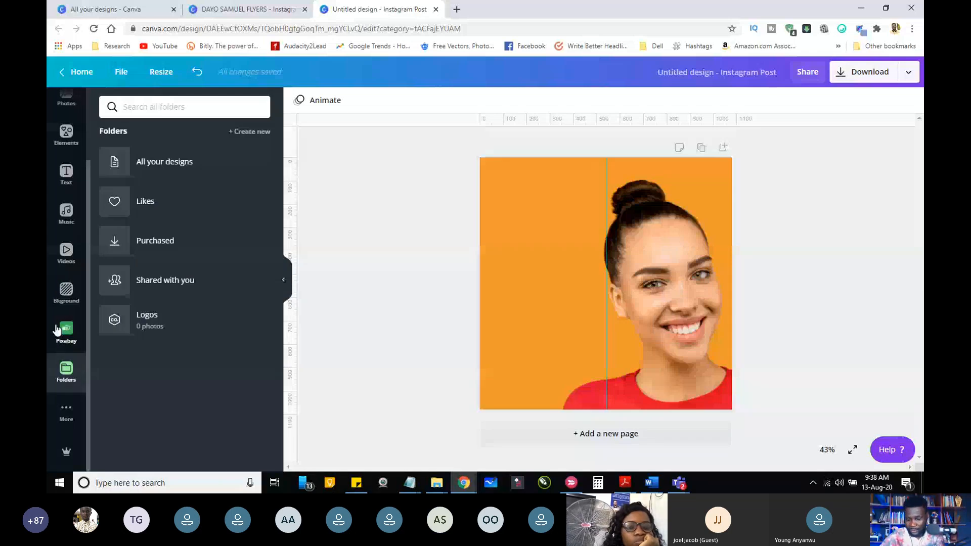
{"action": "mouse_move", "coordinate": [74, 330]}
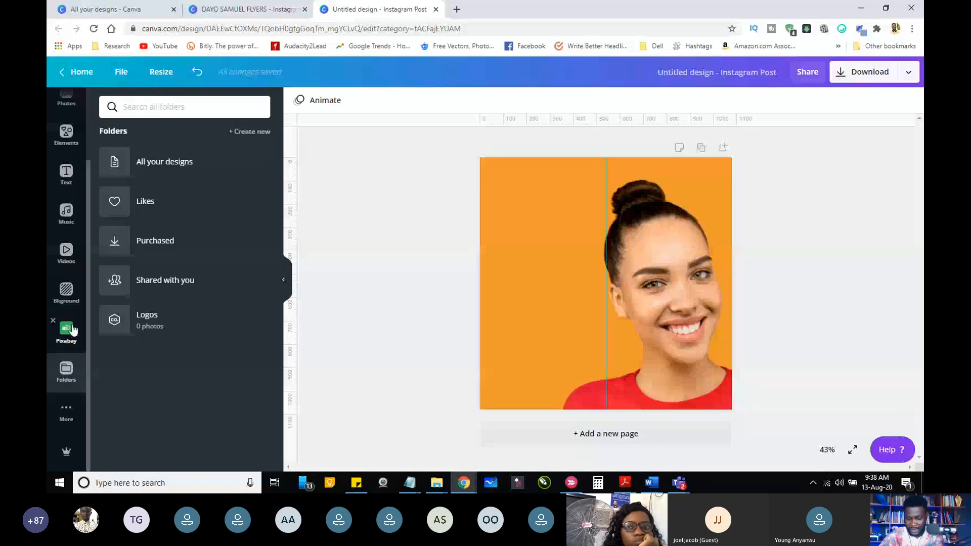
{"action": "left_click", "coordinate": [74, 330]}
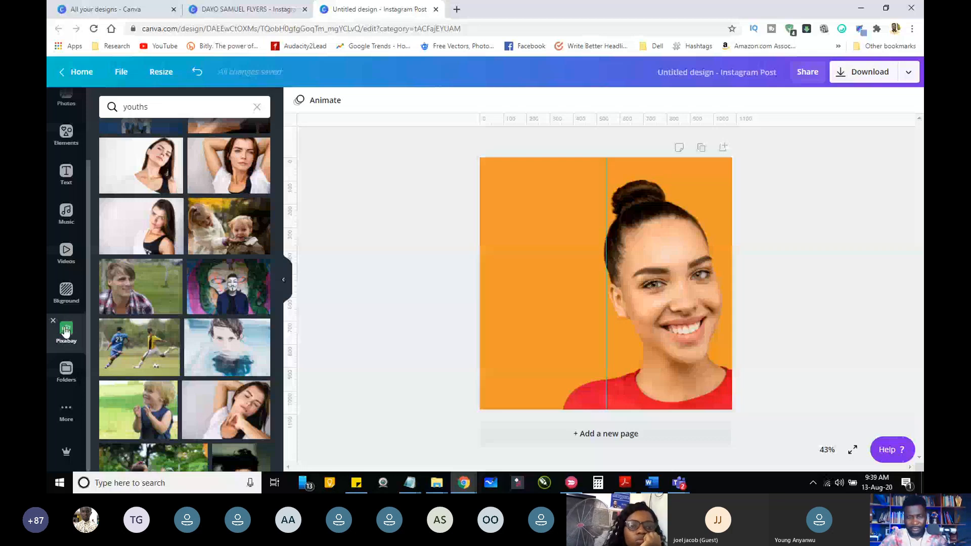
{"action": "left_click", "coordinate": [53, 321]}
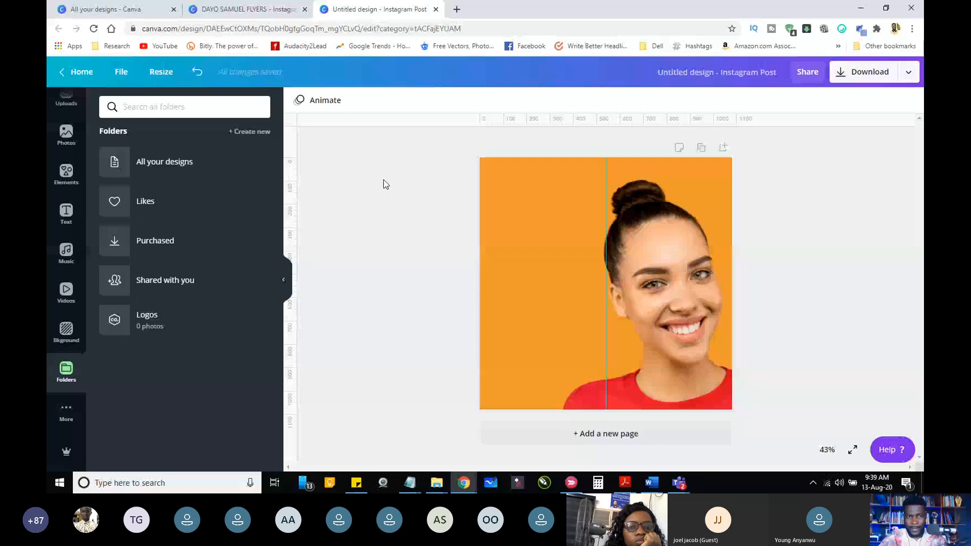
Step: Display the existing flyers design, and check the participants and lobby in the Microsoft Teams meeting window
{"action": "left_click", "coordinate": [248, 9]}
{"action": "left_click", "coordinate": [678, 483]}
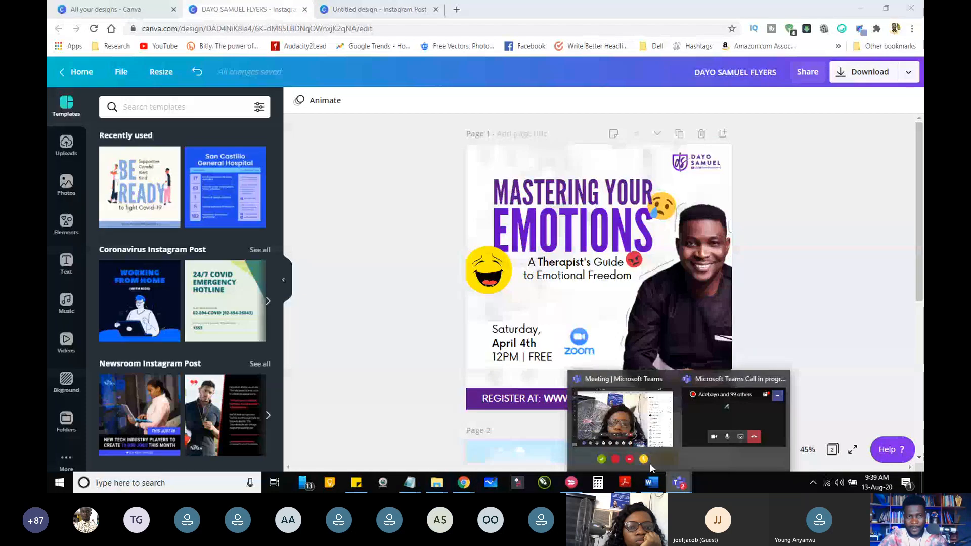
{"action": "left_click", "coordinate": [614, 432]}
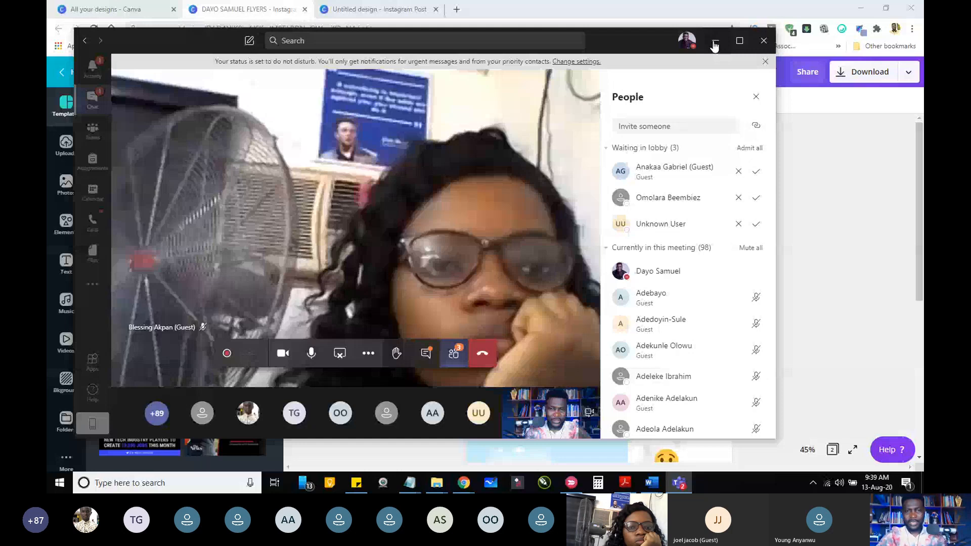
{"action": "left_click", "coordinate": [714, 43]}
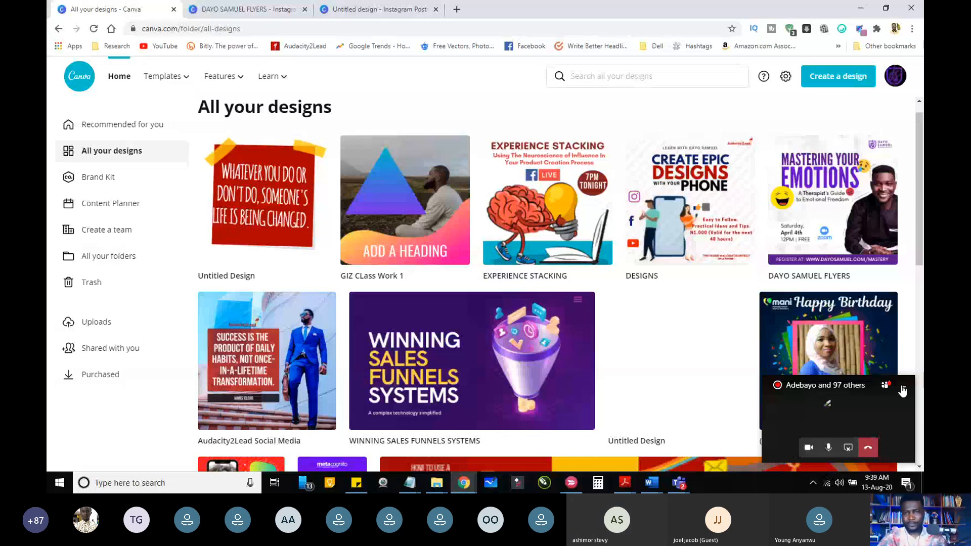
Step: Hide the floating call window over the designs overview and return to the untitled Instagram Post design
{"action": "left_click", "coordinate": [903, 391]}
{"action": "scroll", "coordinate": [907, 151], "scroll_direction": "up", "scroll_amount": 1}
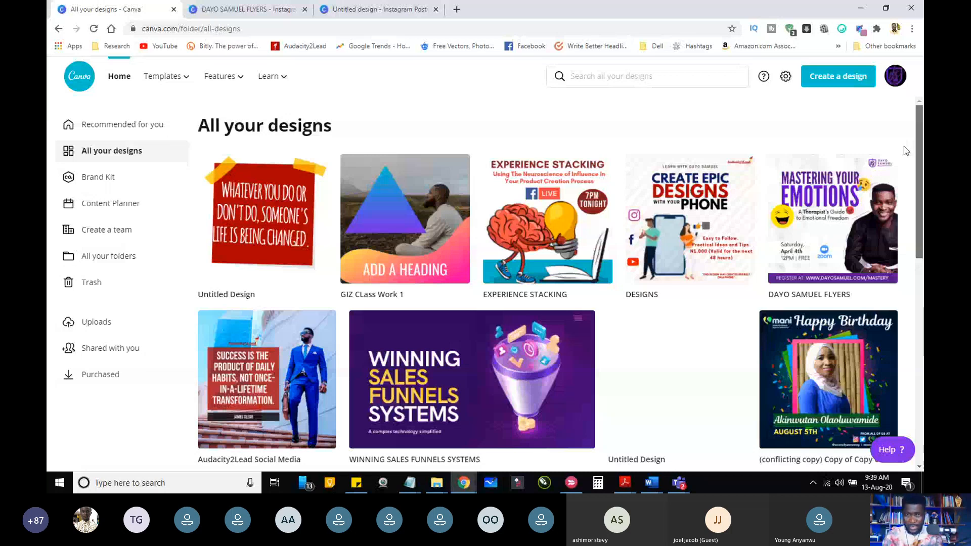
{"action": "key", "text": "ctrl+Tab"}
{"action": "key", "text": "ctrl+Tab"}
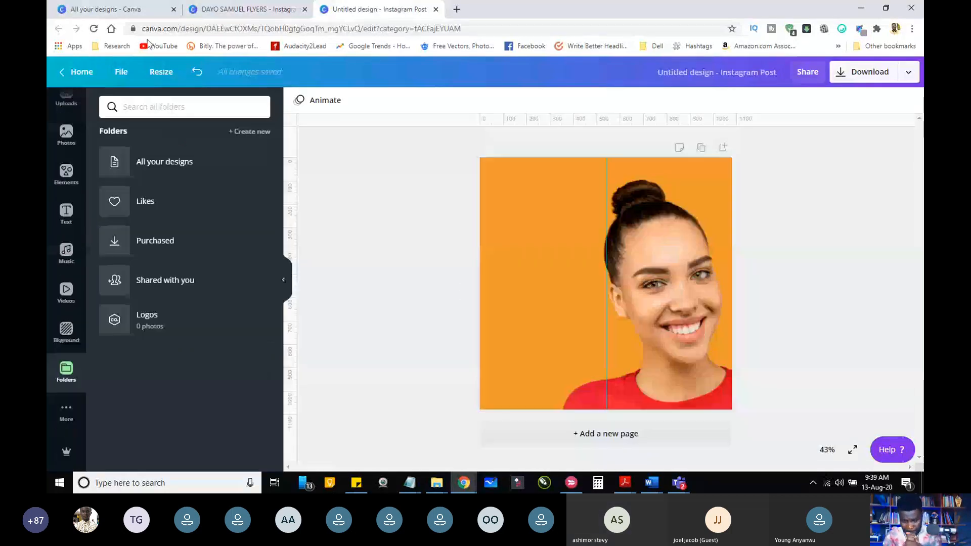
Step: Create a new blank Instagram Post design from the current one
{"action": "left_click", "coordinate": [120, 71]}
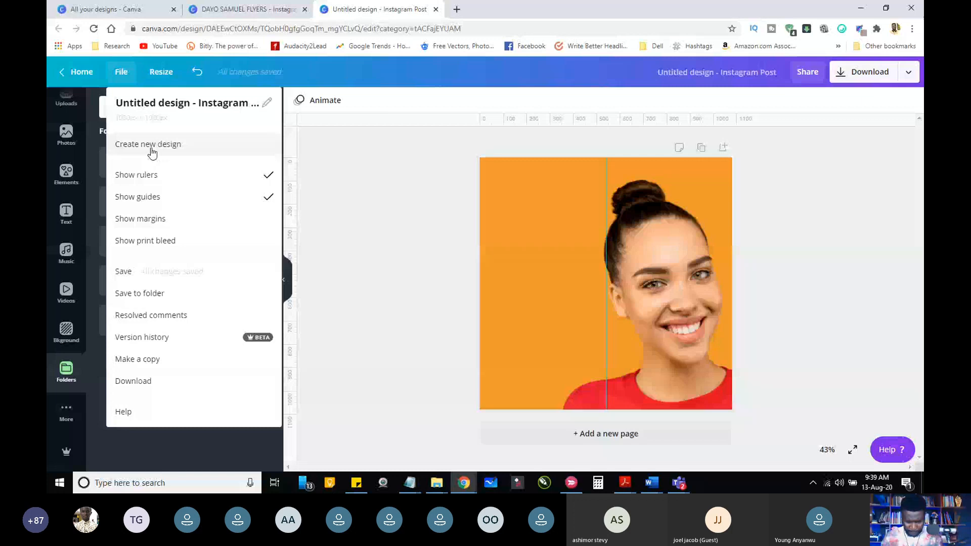
{"action": "left_click", "coordinate": [151, 151]}
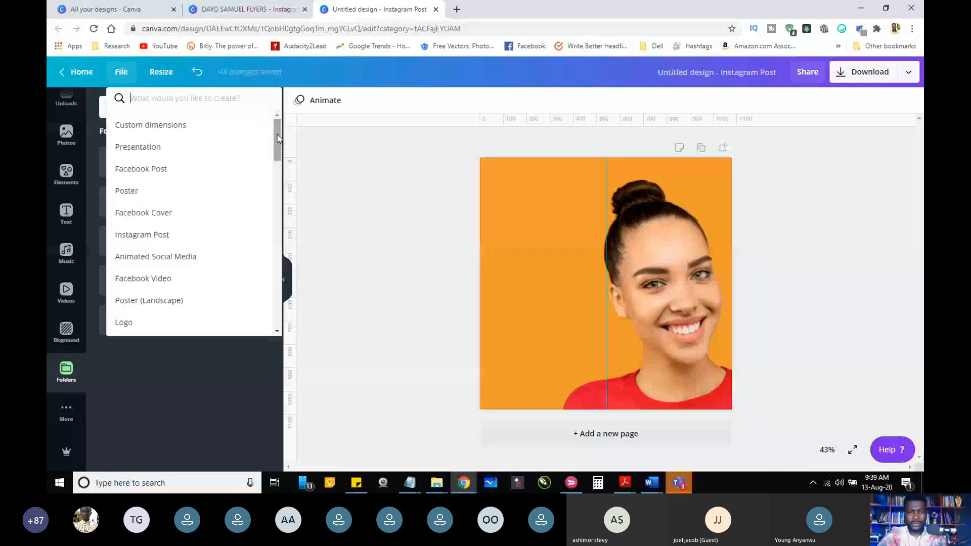
{"action": "left_click", "coordinate": [152, 235]}
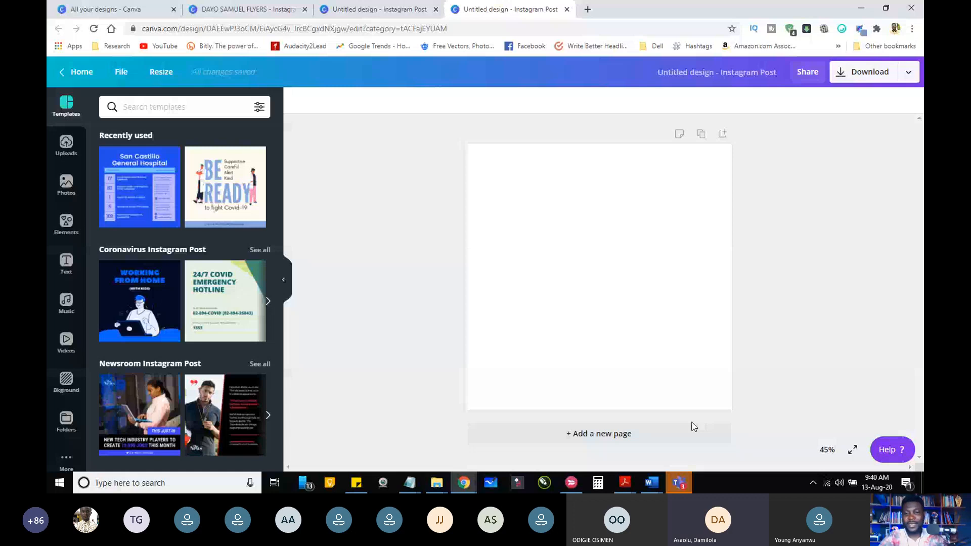
Step: Switch to Microsoft Teams and read through the participants' messages in the meeting chat
{"action": "left_click", "coordinate": [679, 483]}
{"action": "left_click_drag", "start_coordinate": [772, 306], "coordinate": [772, 326]}
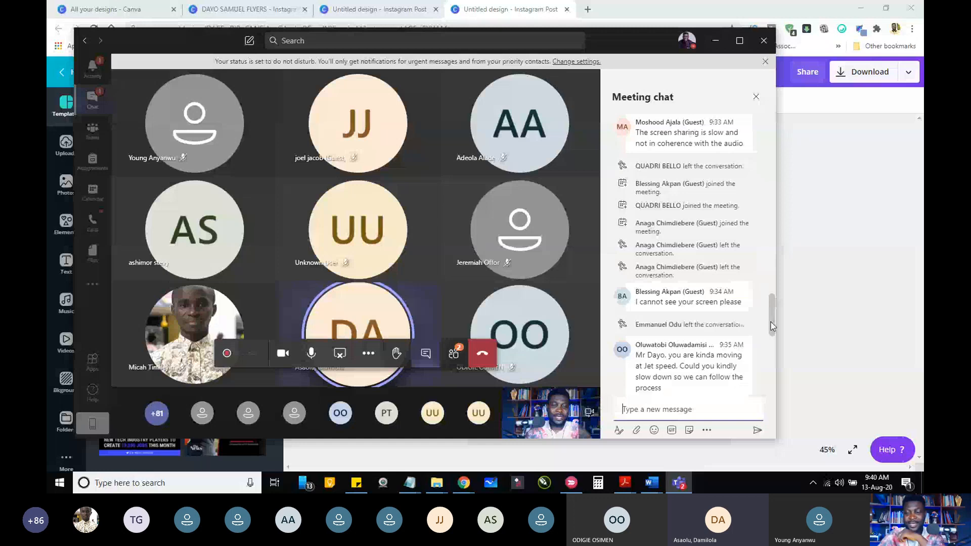
Step: Return to the blank Instagram Post design in Canva and hide the floating call window
{"action": "left_click", "coordinate": [905, 391]}
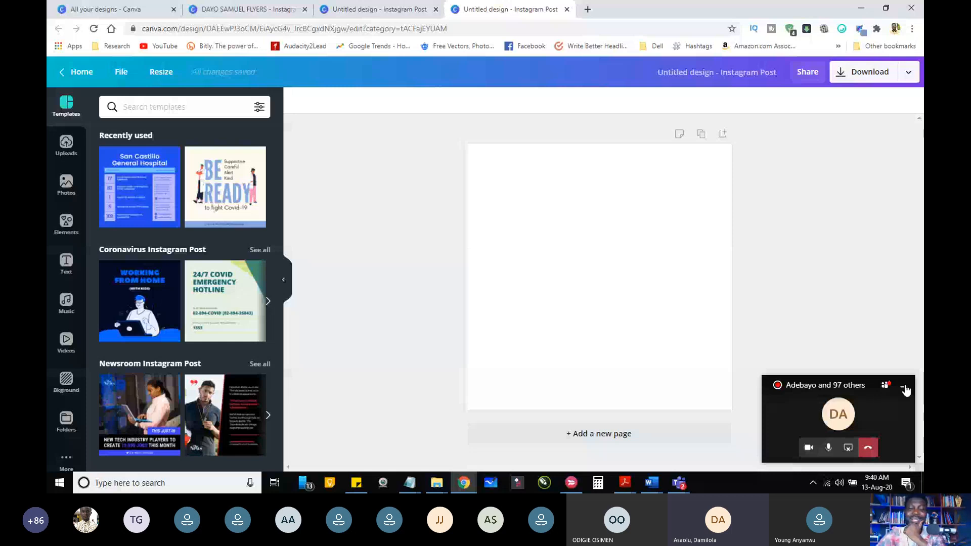
{"action": "left_click", "coordinate": [904, 388]}
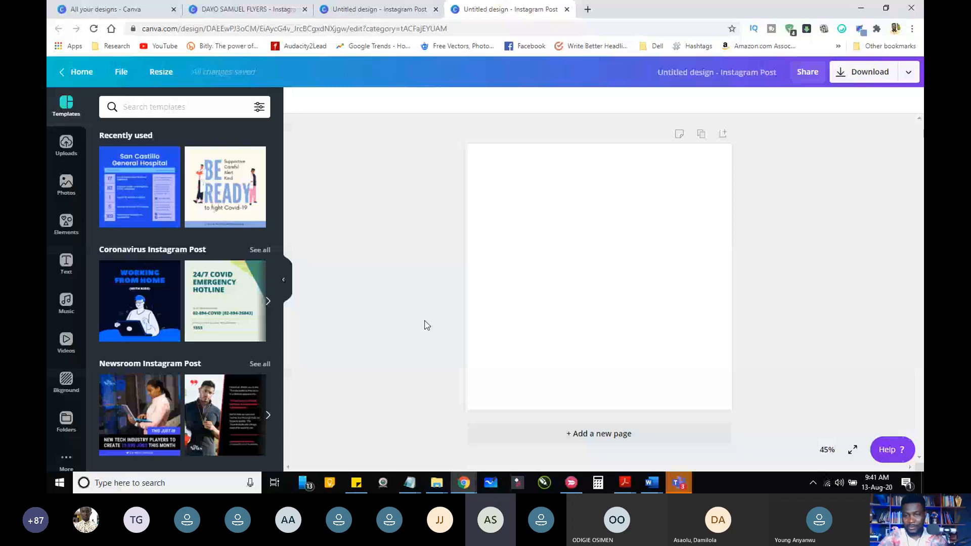
Step: Check the participants and lobby in the Microsoft Teams meeting, and return to the blank design with the floating call window hidden
{"action": "key", "text": "alt+Tab"}
{"action": "left_click", "coordinate": [455, 355]}
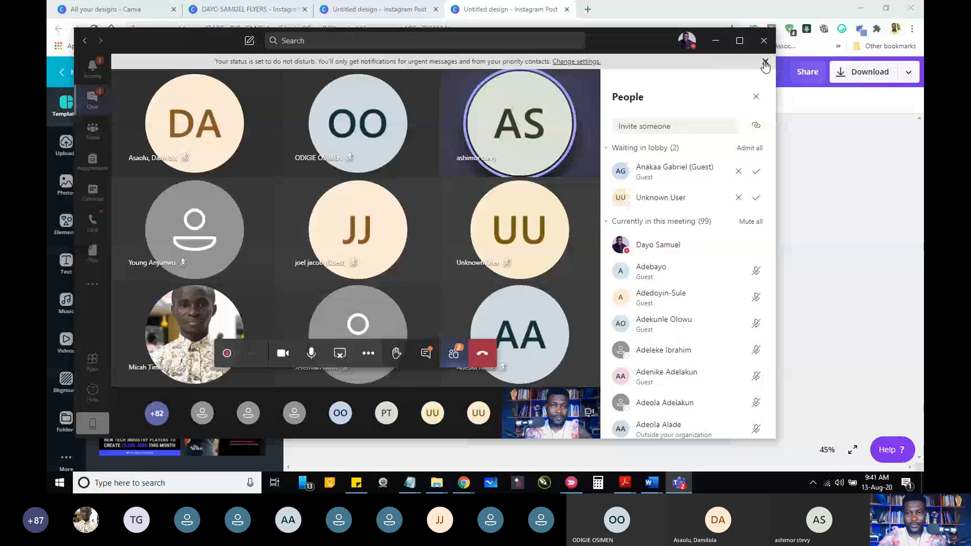
{"action": "left_click", "coordinate": [765, 61]}
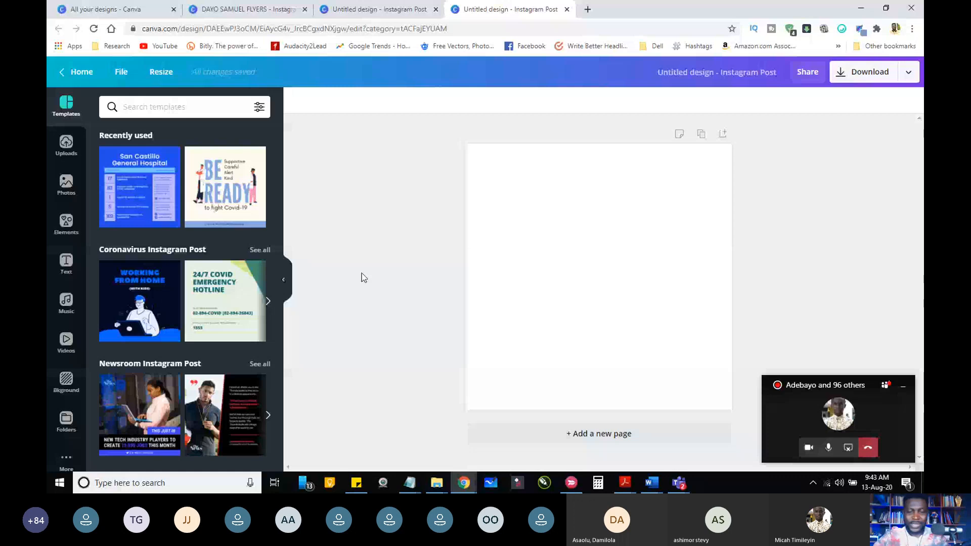
{"action": "left_click", "coordinate": [903, 388]}
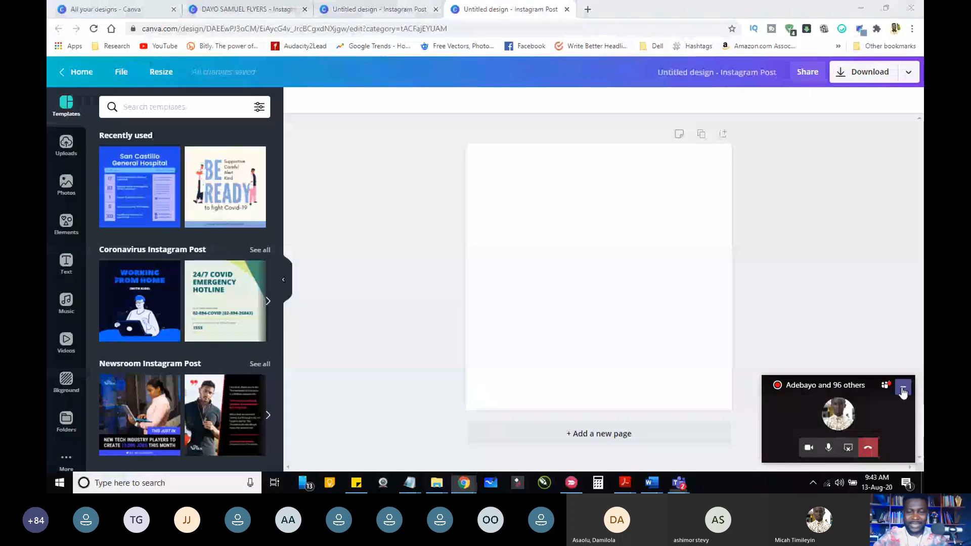
Step: Show Canva's text options, and write CELEBRATING INTERNATIONAL YOUTH WEEK on a new line in Notepad and select it for copying
{"action": "left_click", "coordinate": [67, 263]}
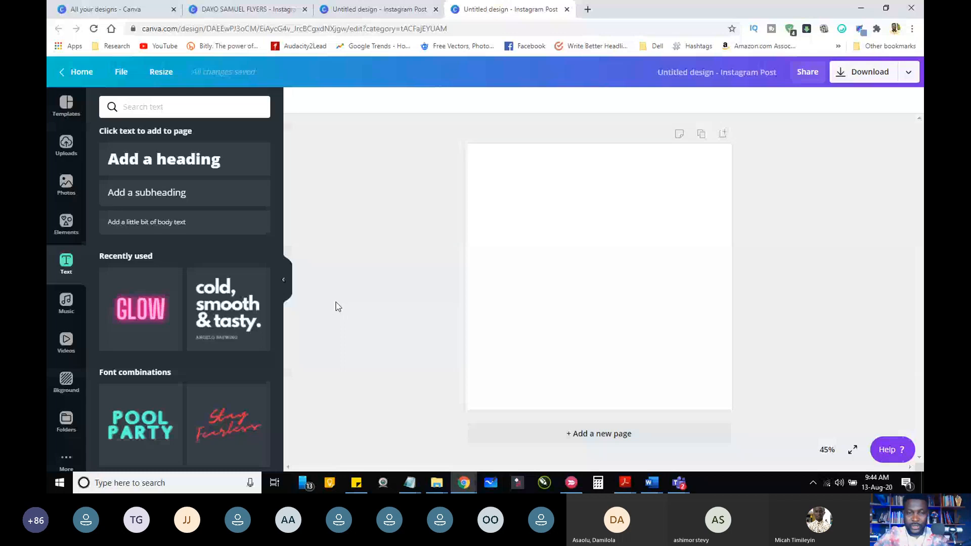
{"action": "left_click", "coordinate": [417, 483]}
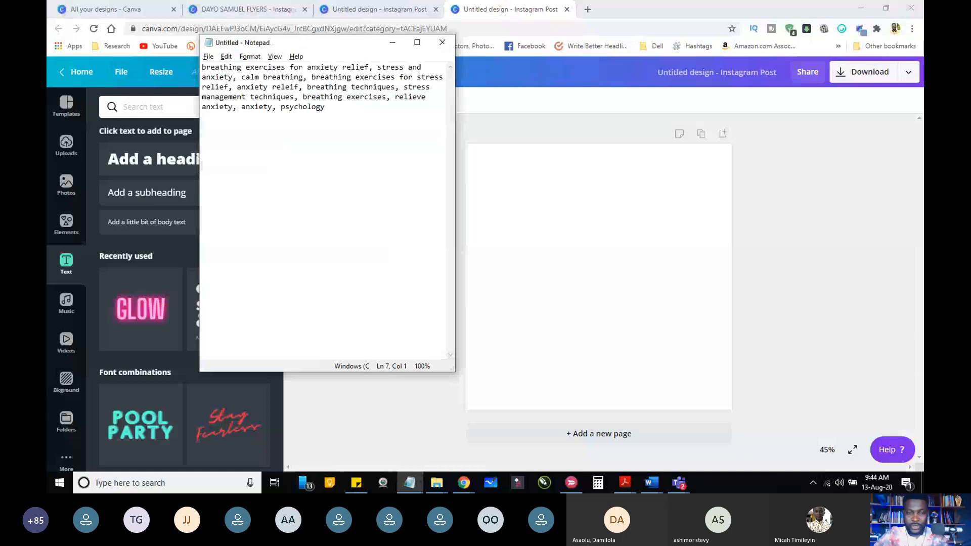
{"action": "left_click", "coordinate": [204, 185]}
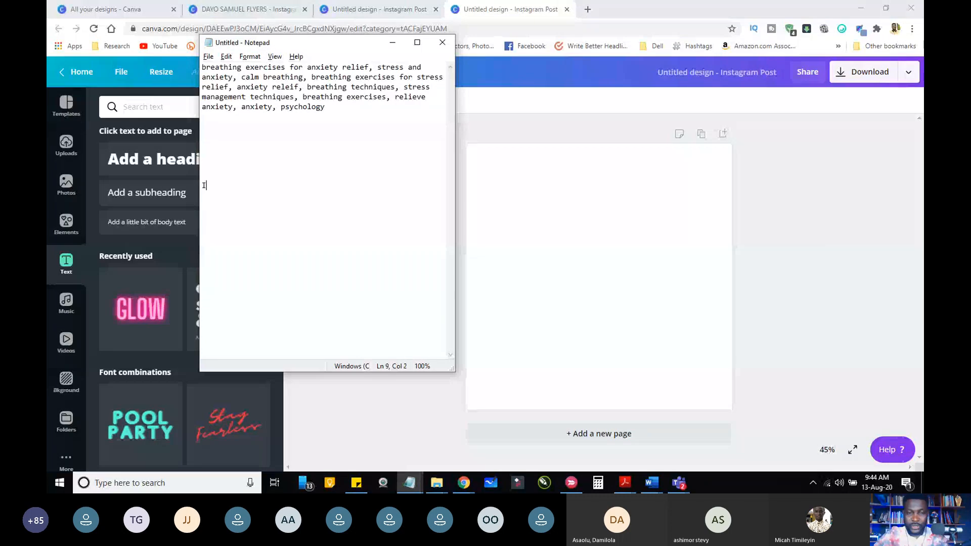
{"action": "type", "text": "INTERNAT"}
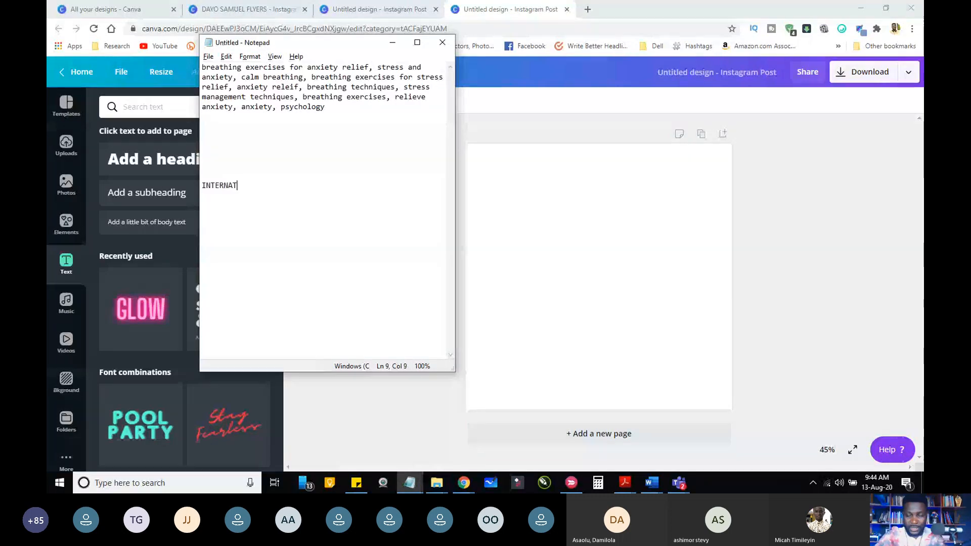
{"action": "type", "text": "IONAL YOUTH"}
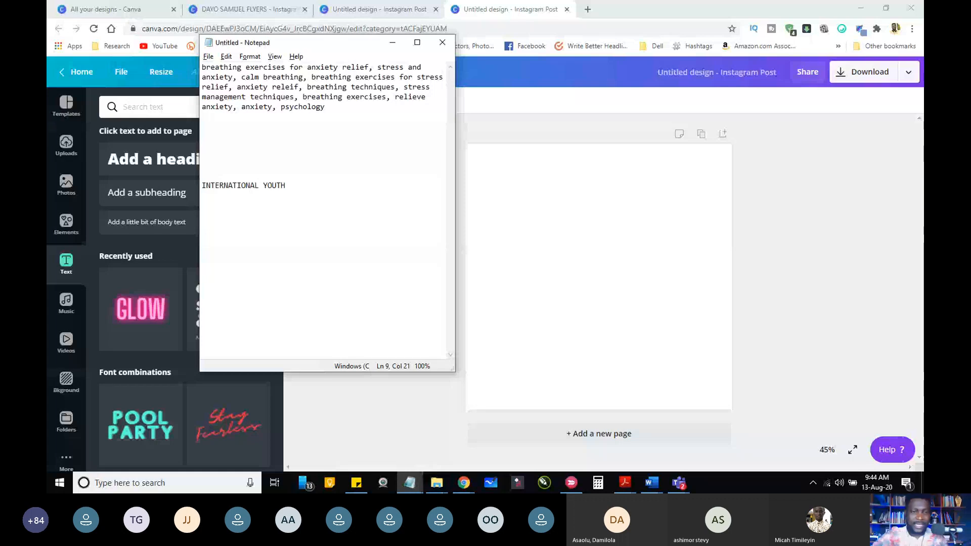
{"action": "type", "text": " WEEK"}
{"action": "key", "text": "Home"}
{"action": "type", "text": "CELEBRA"}
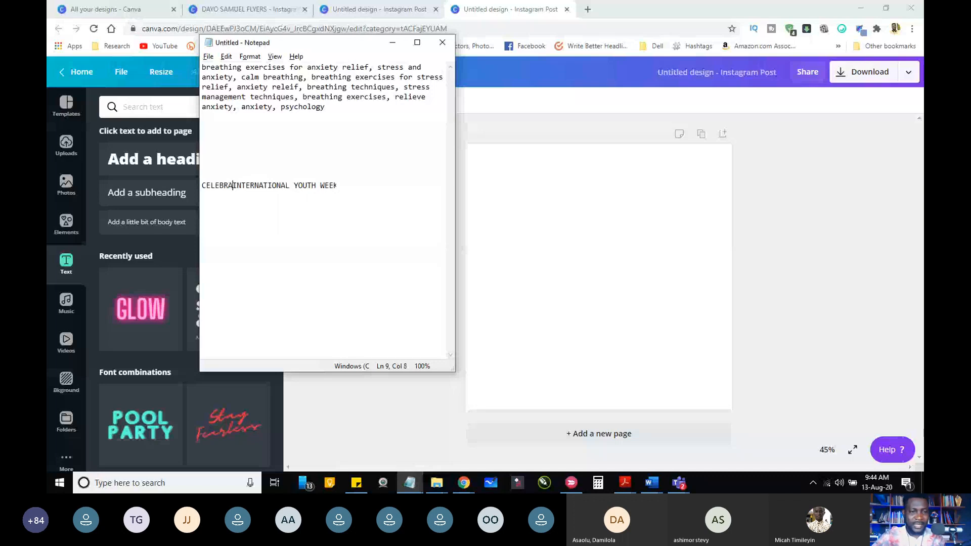
{"action": "type", "text": "TING"}
{"action": "key", "text": "Home"}
{"action": "key", "text": "shift+End"}
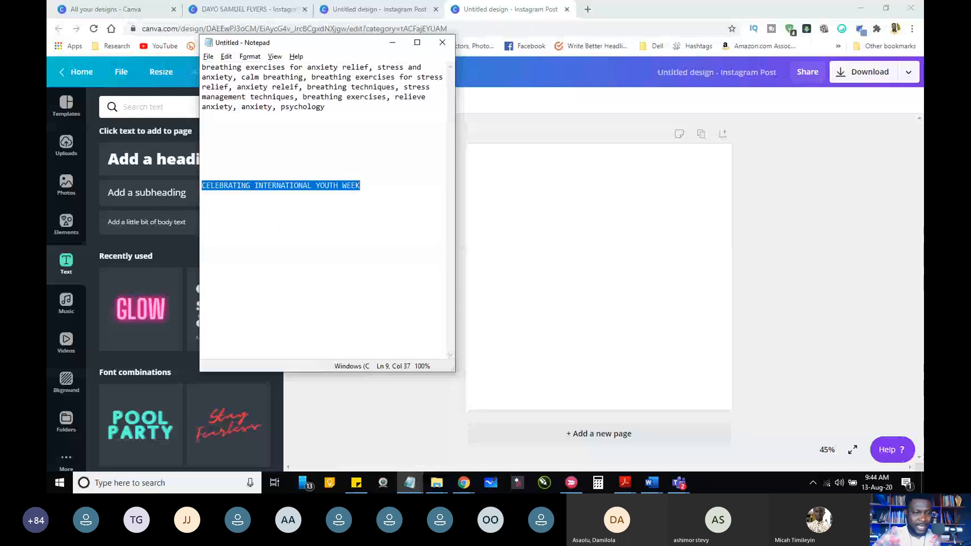
Step: Back in Canva, add a heading with the pasted text CELEBRATING INTERNATIONAL YOUTH WEEK and move it up to the page's centre
{"action": "left_click", "coordinate": [392, 44]}
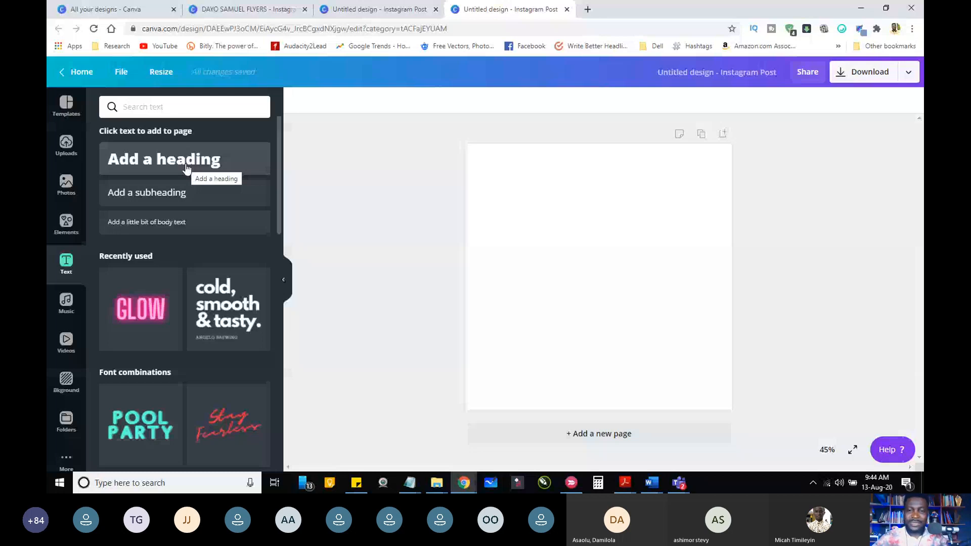
{"action": "left_click", "coordinate": [186, 167]}
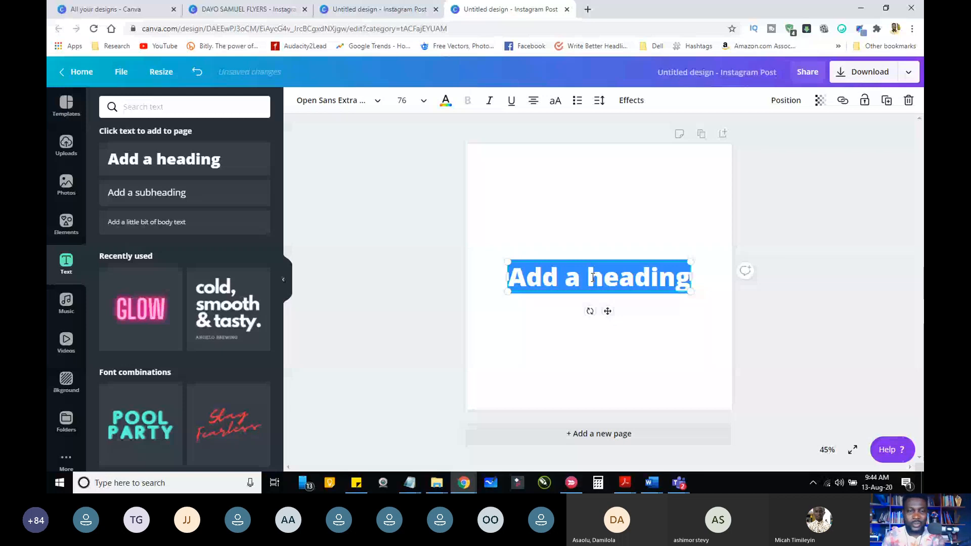
{"action": "right_click", "coordinate": [592, 277]}
{"action": "left_click", "coordinate": [620, 331]}
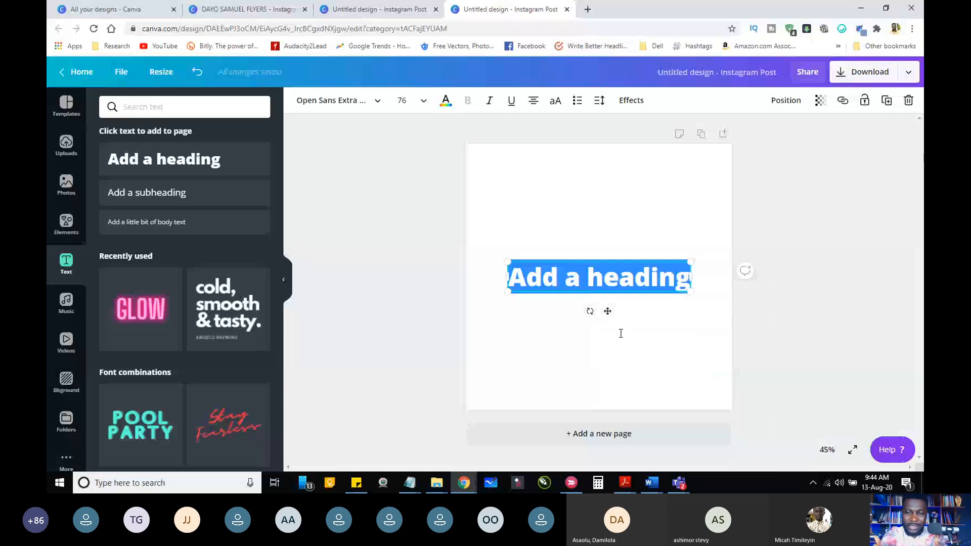
{"action": "key", "text": "ctrl+v"}
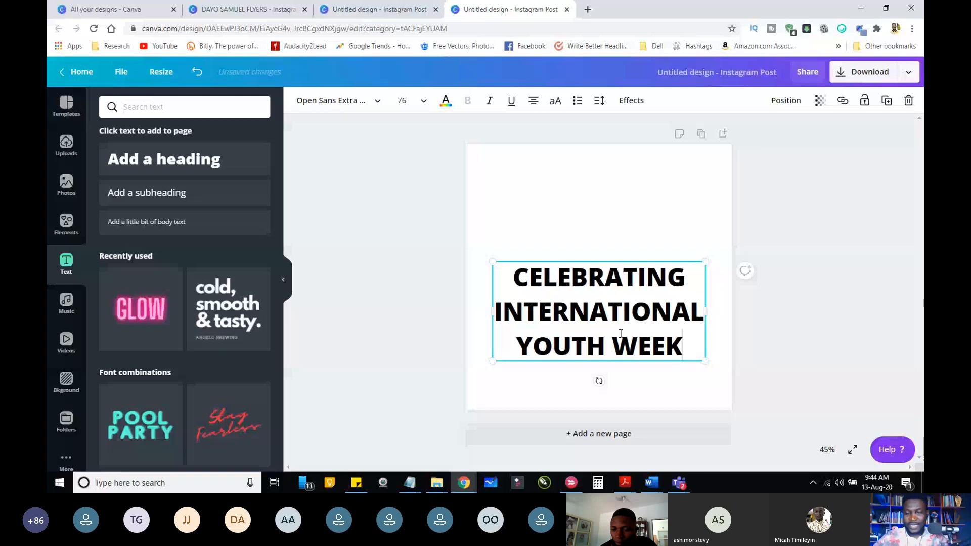
{"action": "left_click_drag", "start_coordinate": [565, 314], "coordinate": [565, 279]}
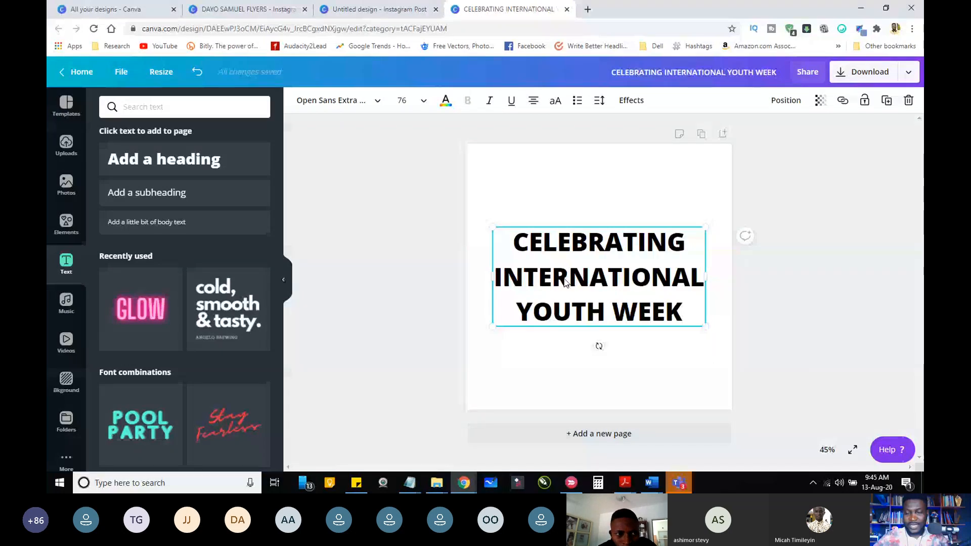
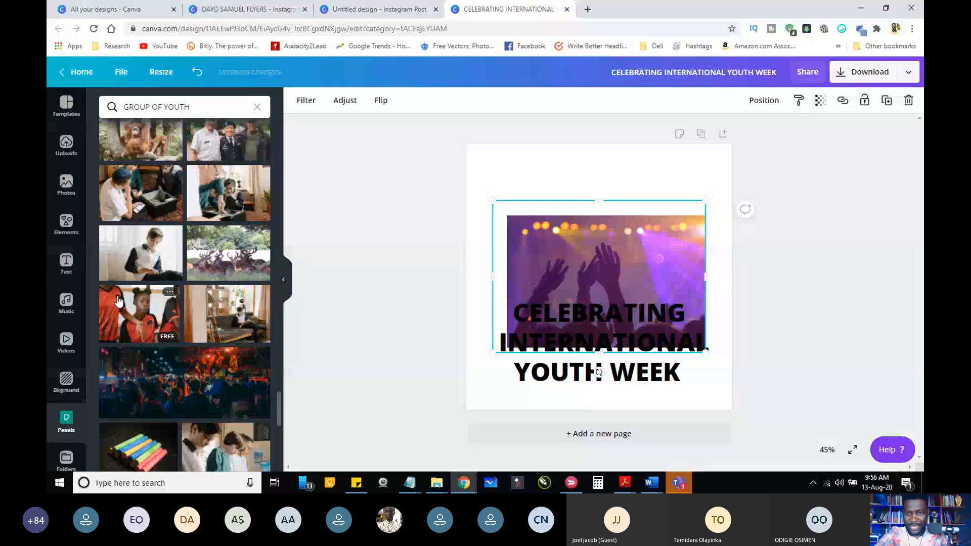
Step: Replace the concert crowd photo with the Pexels photo of sportswomen in red uniforms and move it above the heading
{"action": "left_click_drag", "start_coordinate": [119, 301], "coordinate": [543, 248]}
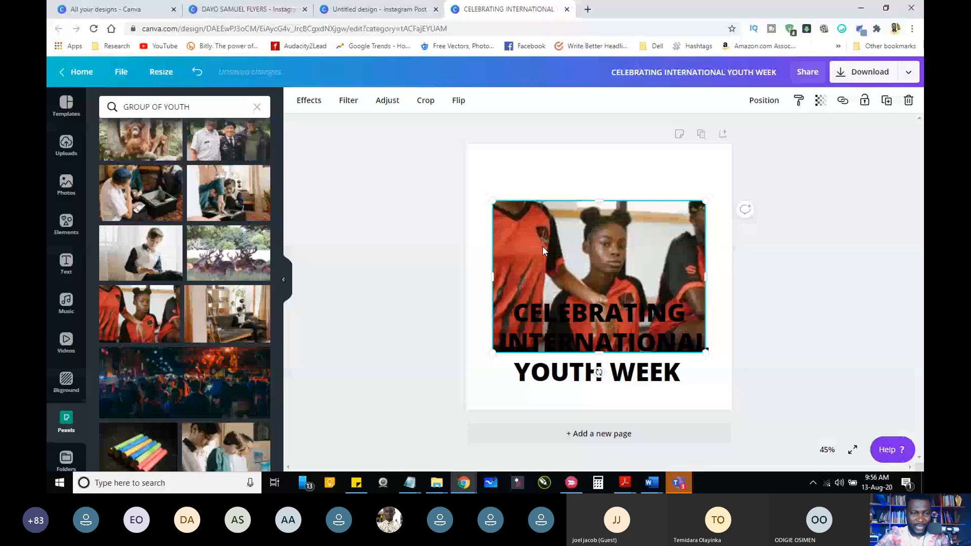
{"action": "left_click_drag", "start_coordinate": [542, 247], "coordinate": [537, 175]}
{"action": "left_click", "coordinate": [701, 297]}
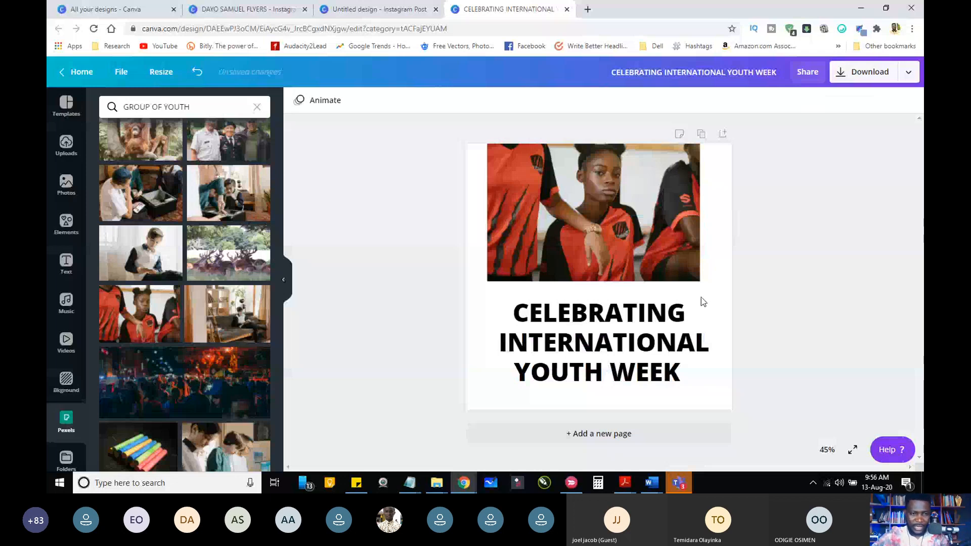
{"action": "left_click", "coordinate": [602, 207]}
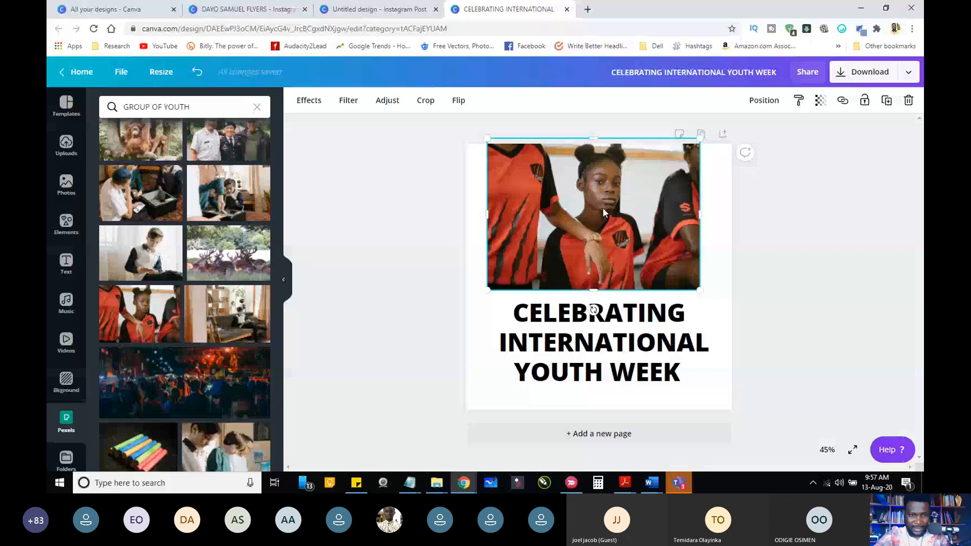
Step: View the information for the sportswomen photo, including its details page, and return to the design
{"action": "left_click", "coordinate": [170, 292]}
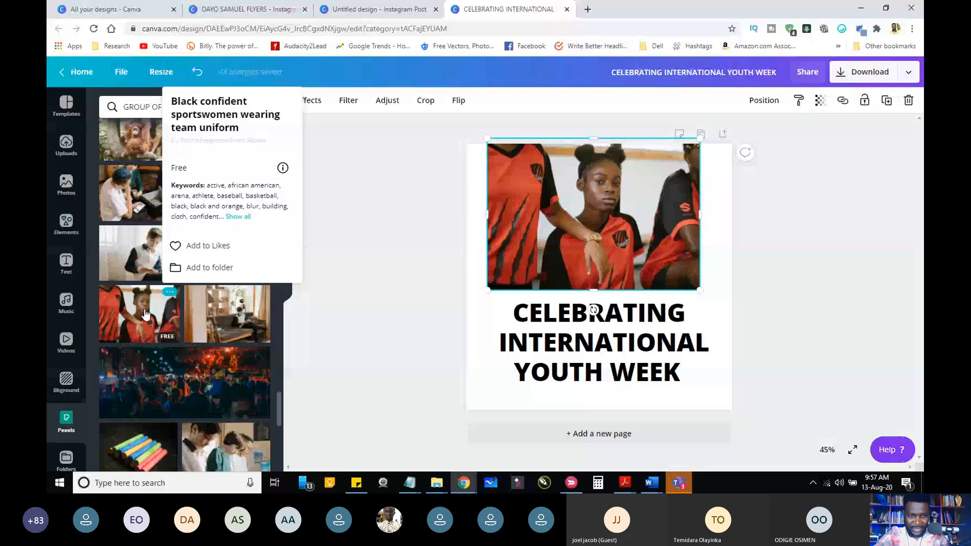
{"action": "left_click", "coordinate": [283, 168]}
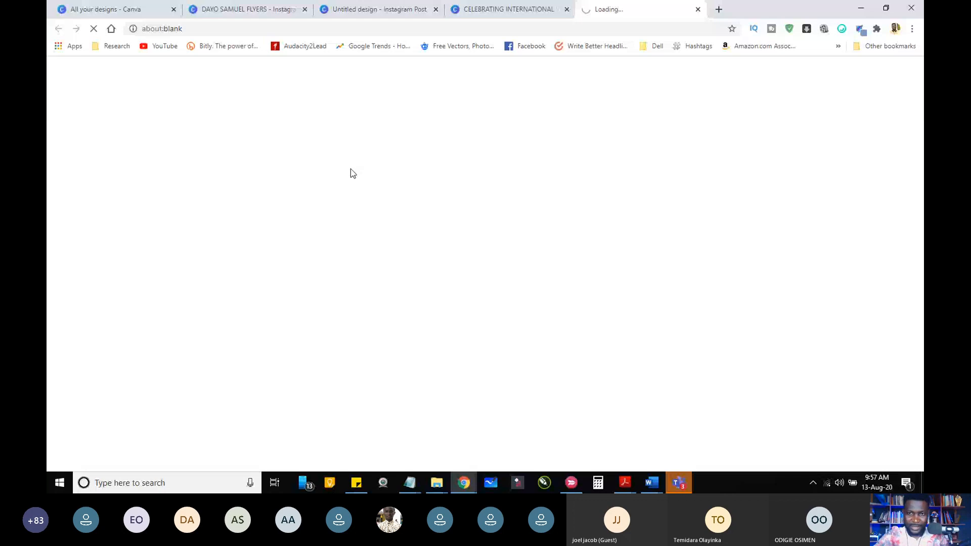
{"action": "key", "text": "ctrl+w"}
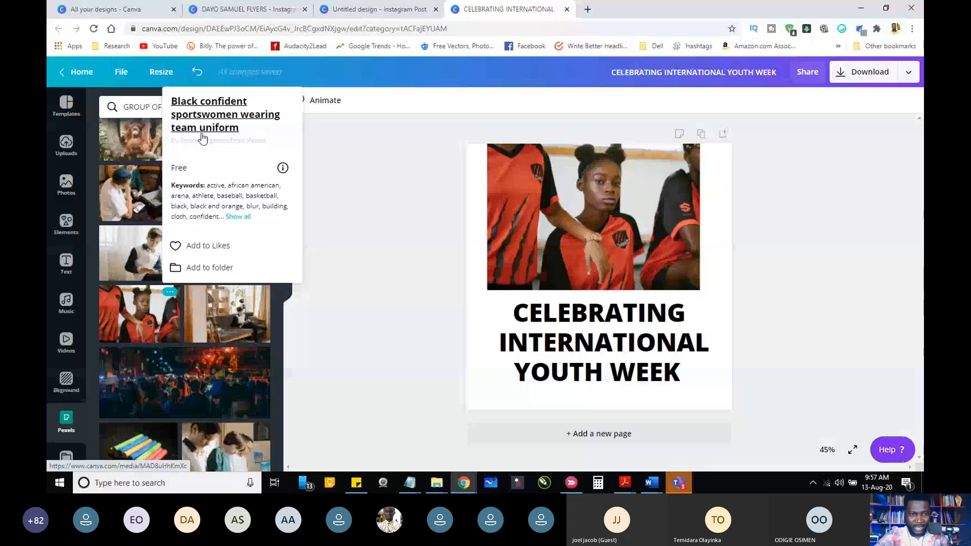
{"action": "scroll", "coordinate": [227, 204], "scroll_direction": "down", "scroll_amount": 3}
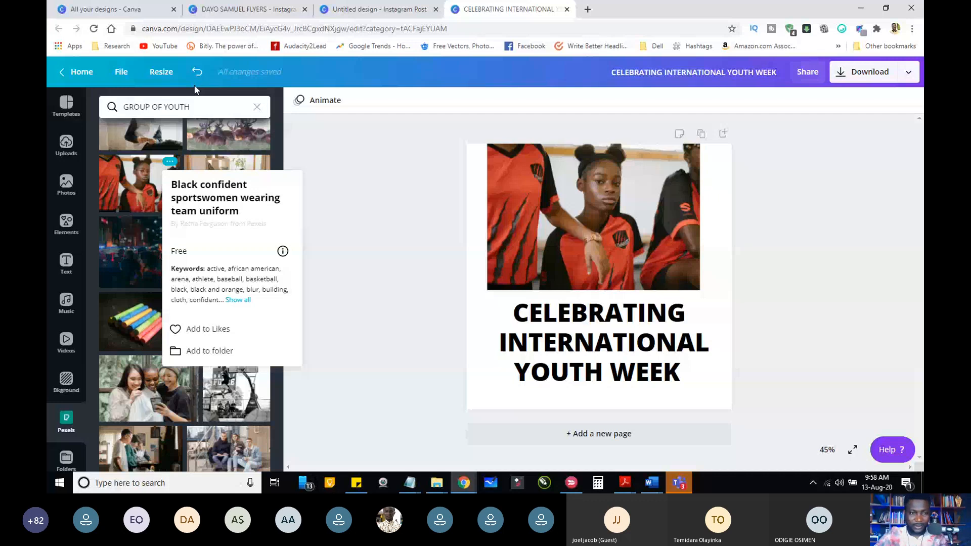
Step: Search the Pexels photos for black confident
{"action": "left_click_drag", "start_coordinate": [194, 107], "coordinate": [91, 107]}
{"action": "type", "text": "black conf"}
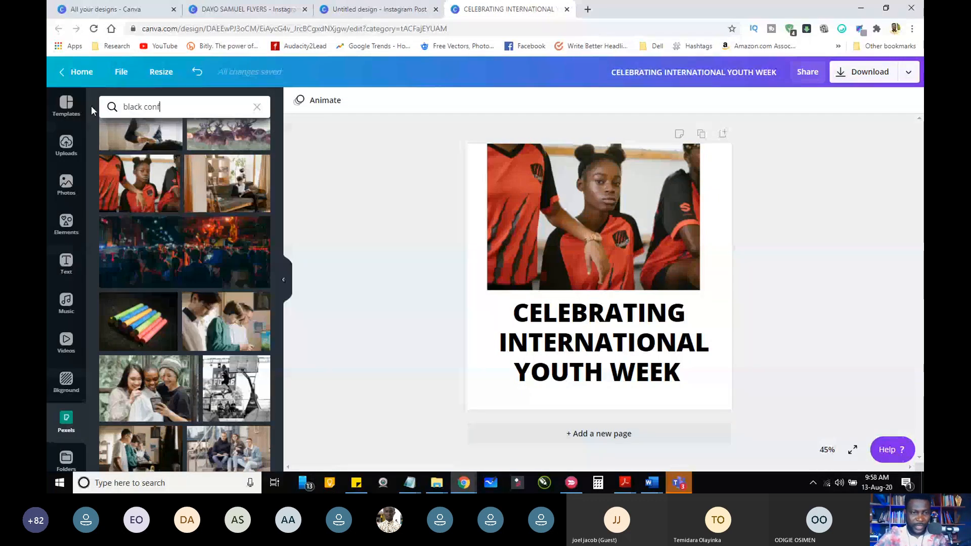
{"action": "type", "text": "ident"}
{"action": "key", "text": "Return"}
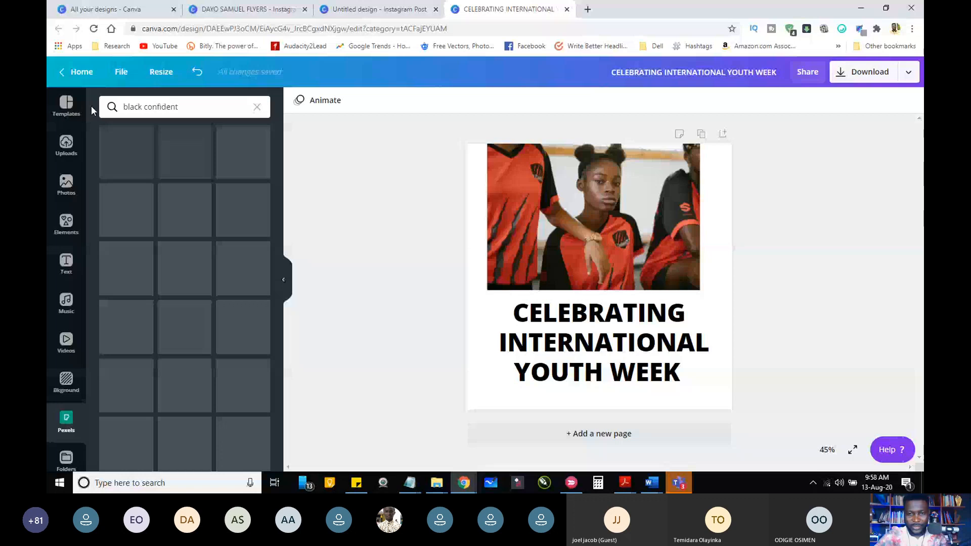
Step: Add the photo of the man adjusting his brown hat, undo the last change to the sportswomen photo, and place the man's photo behind the heading
{"action": "scroll", "coordinate": [147, 236], "scroll_direction": "down", "scroll_amount": 5}
{"action": "left_click", "coordinate": [147, 236]}
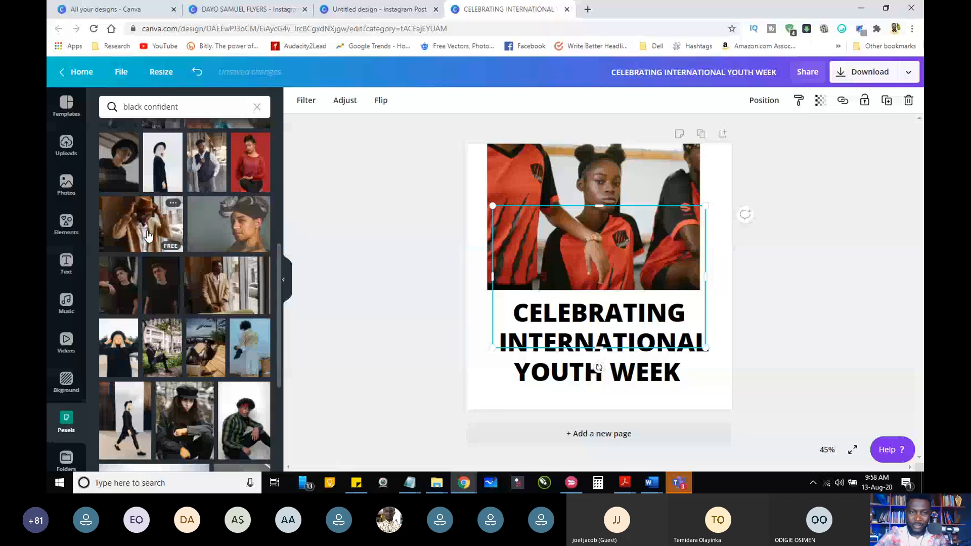
{"action": "left_click", "coordinate": [148, 235]}
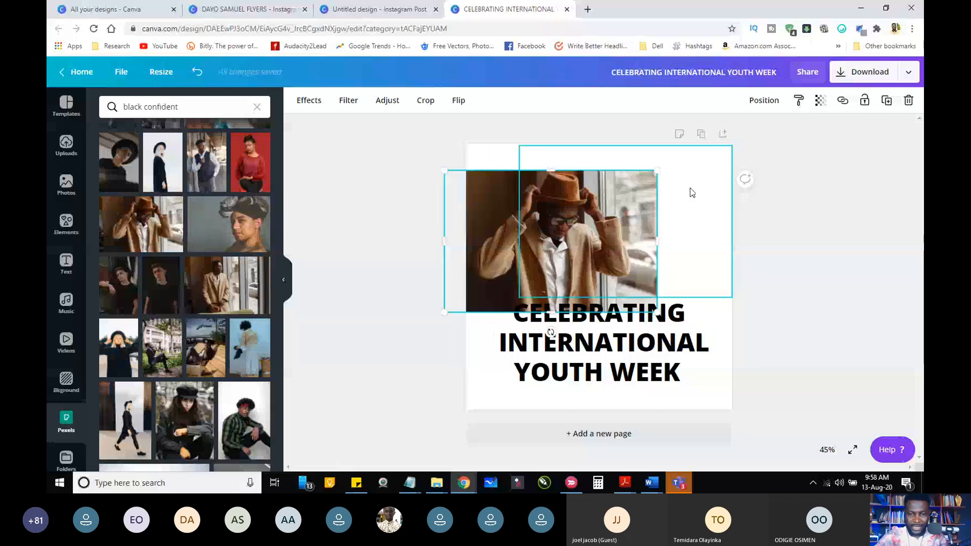
{"action": "key", "text": "ctrl+z"}
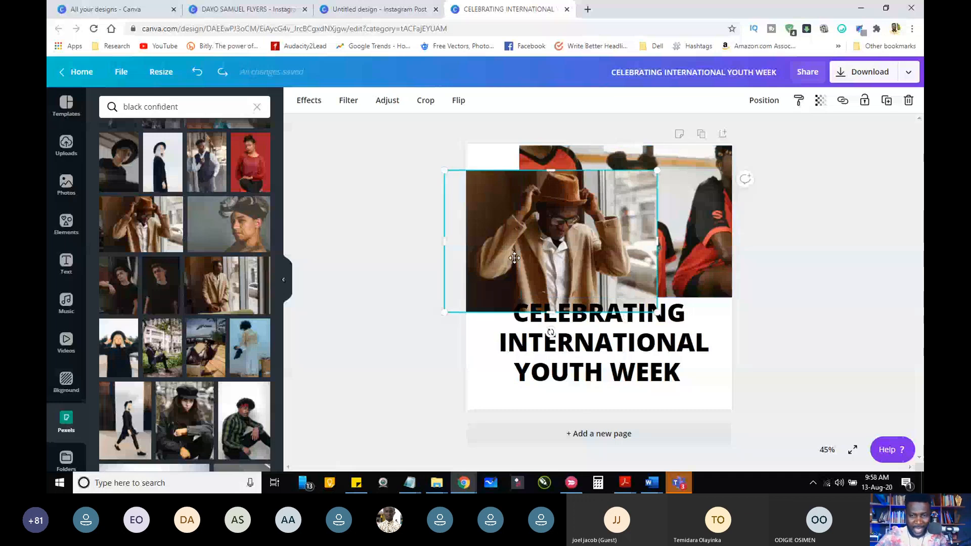
{"action": "left_click_drag", "start_coordinate": [514, 257], "coordinate": [520, 368]}
Step: Set the sportswomen photo's transparency to 0 and deselect it
{"action": "left_click", "coordinate": [642, 200]}
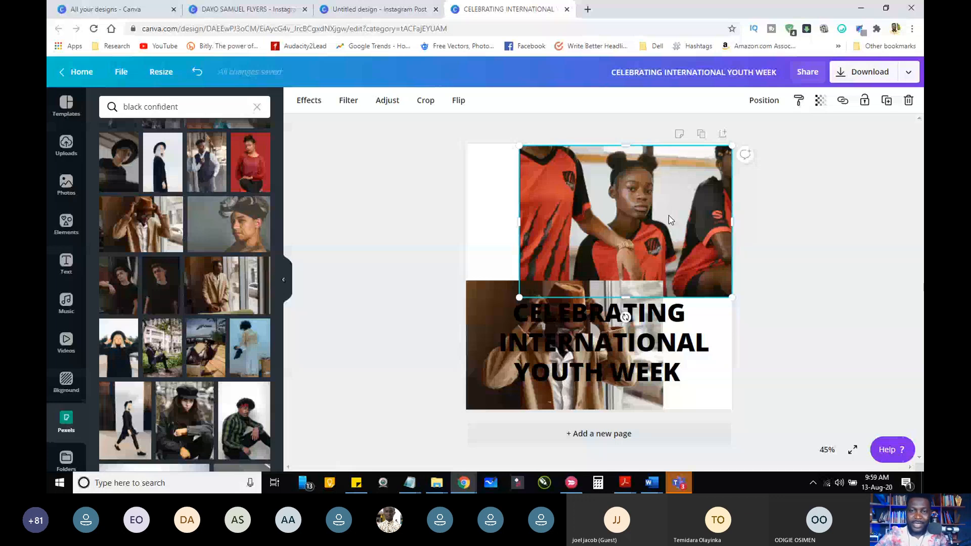
{"action": "left_click", "coordinate": [820, 100]}
{"action": "left_click_drag", "start_coordinate": [792, 129], "coordinate": [717, 132]}
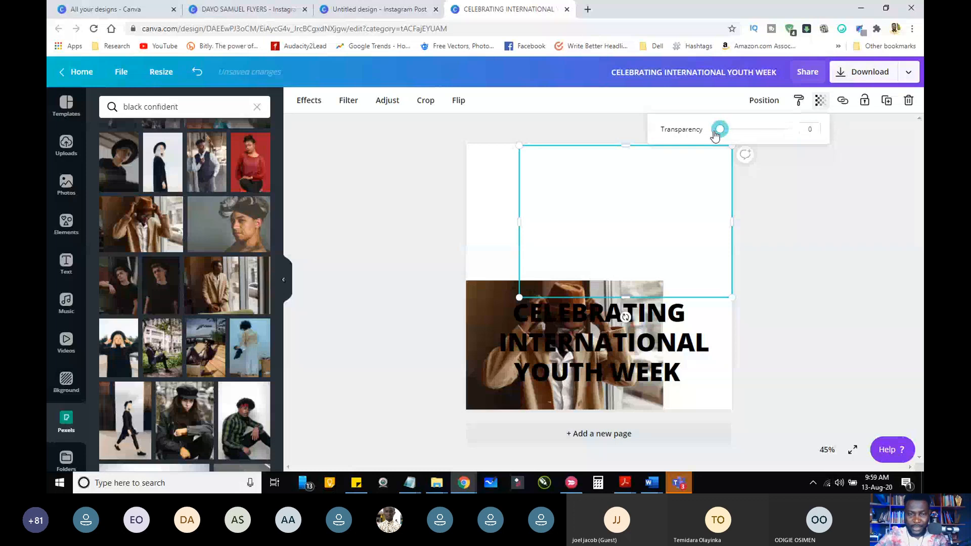
{"action": "left_click", "coordinate": [564, 246]}
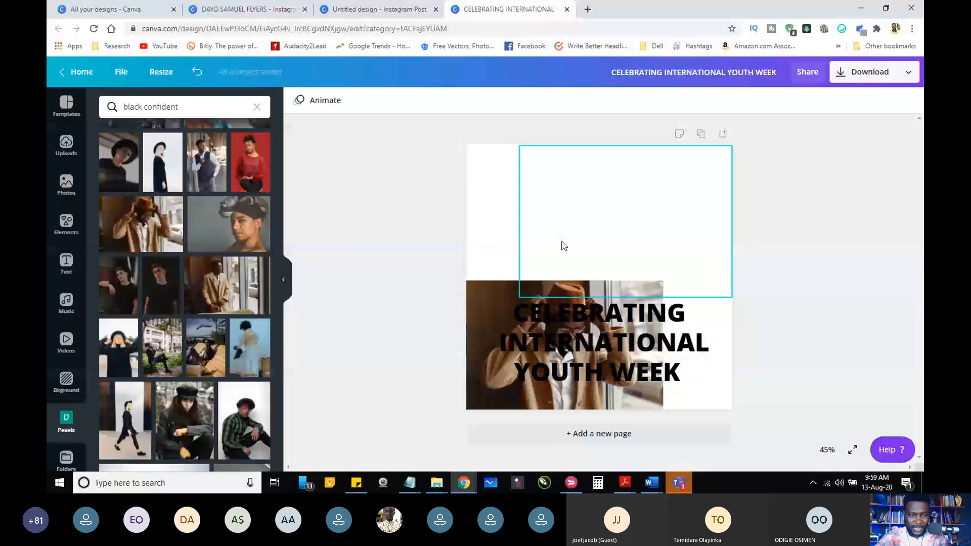
Step: Move the photo of the man in the hat above the heading and look through more of the black confident results
{"action": "left_click_drag", "start_coordinate": [508, 321], "coordinate": [511, 191]}
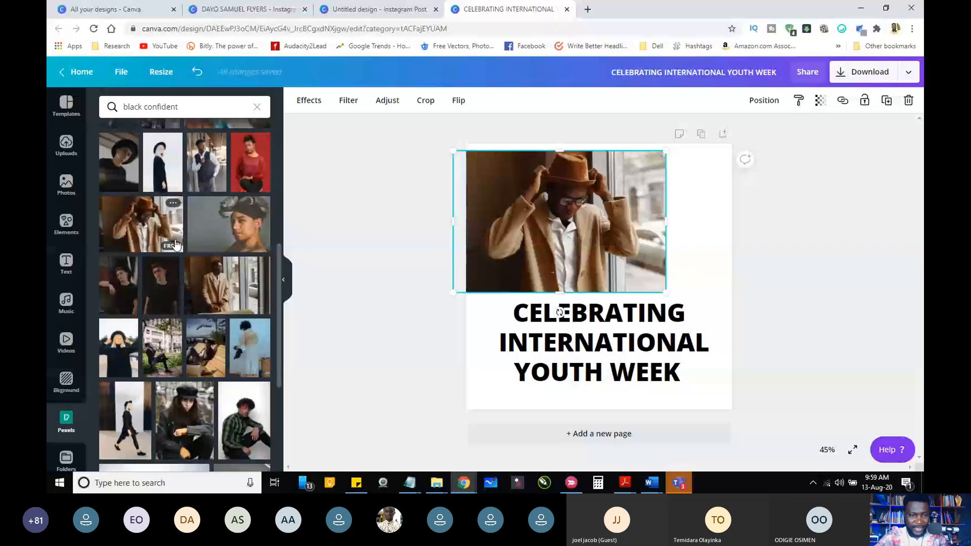
{"action": "scroll", "coordinate": [277, 336], "scroll_direction": "down", "scroll_amount": 5}
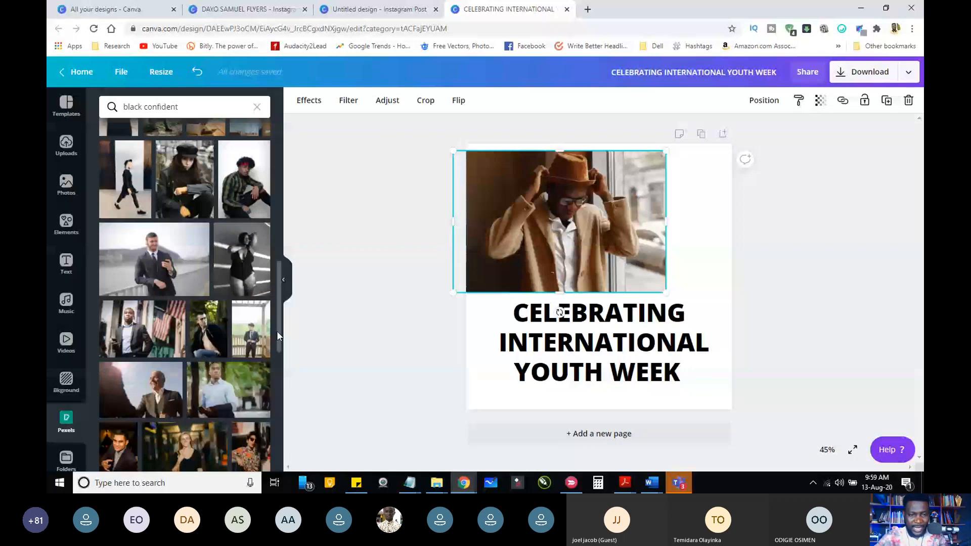
{"action": "scroll", "coordinate": [277, 336], "scroll_direction": "down", "scroll_amount": 5}
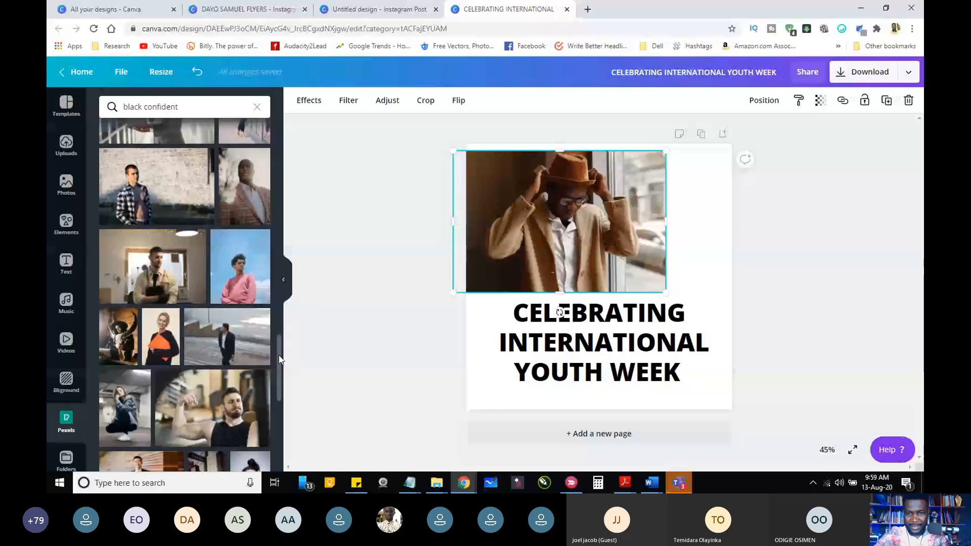
{"action": "left_click_drag", "start_coordinate": [280, 360], "coordinate": [282, 253]}
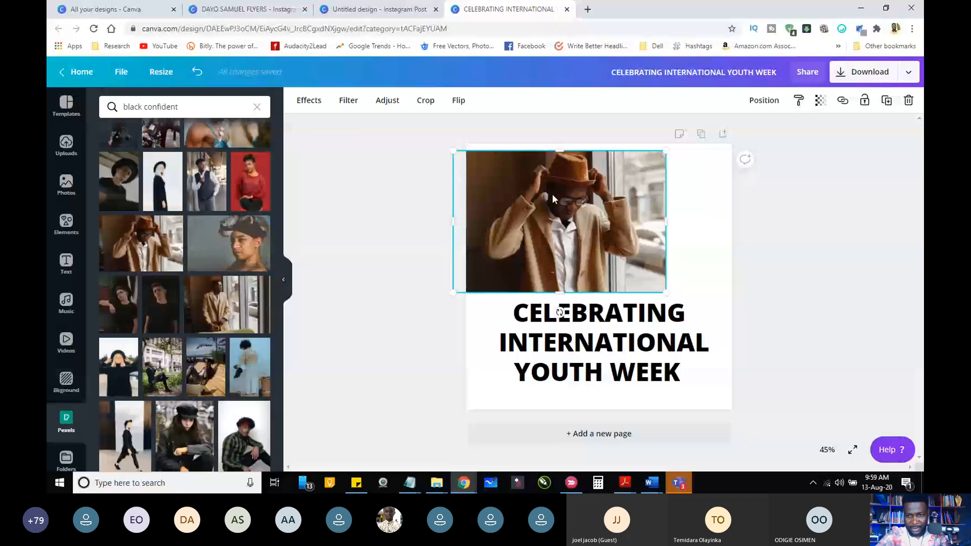
Step: Enlarge the photo of the man in the hat to about 1,312 by 875 and position it across the page's full width
{"action": "left_click_drag", "start_coordinate": [666, 292], "coordinate": [754, 351]}
{"action": "left_click_drag", "start_coordinate": [570, 227], "coordinate": [544, 213]}
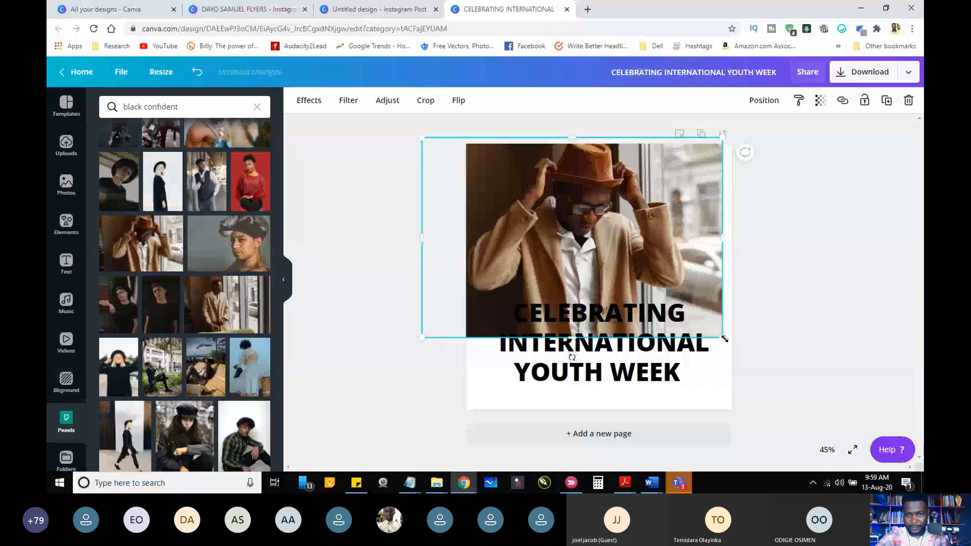
{"action": "left_click_drag", "start_coordinate": [723, 337], "coordinate": [741, 352]}
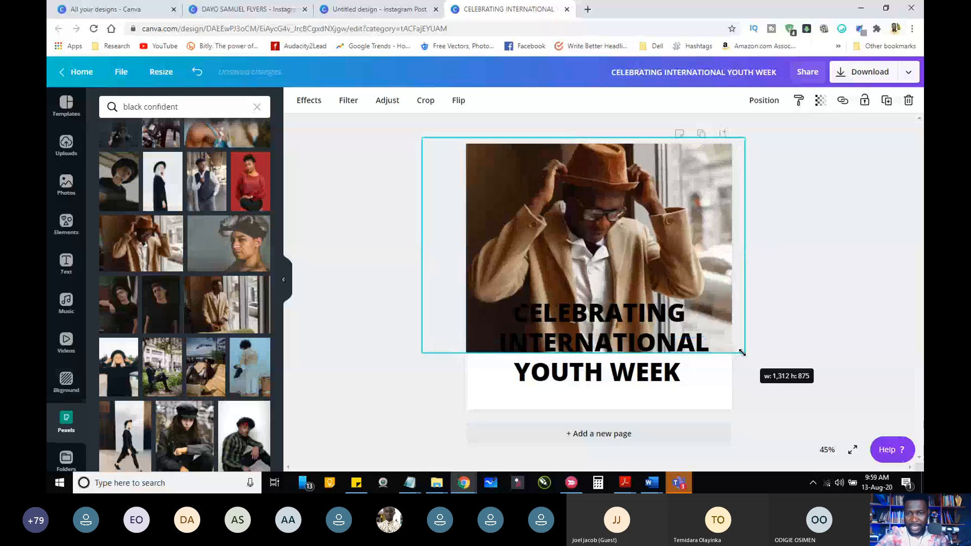
{"action": "left_click_drag", "start_coordinate": [607, 252], "coordinate": [607, 250]}
{"action": "left_click", "coordinate": [804, 303]}
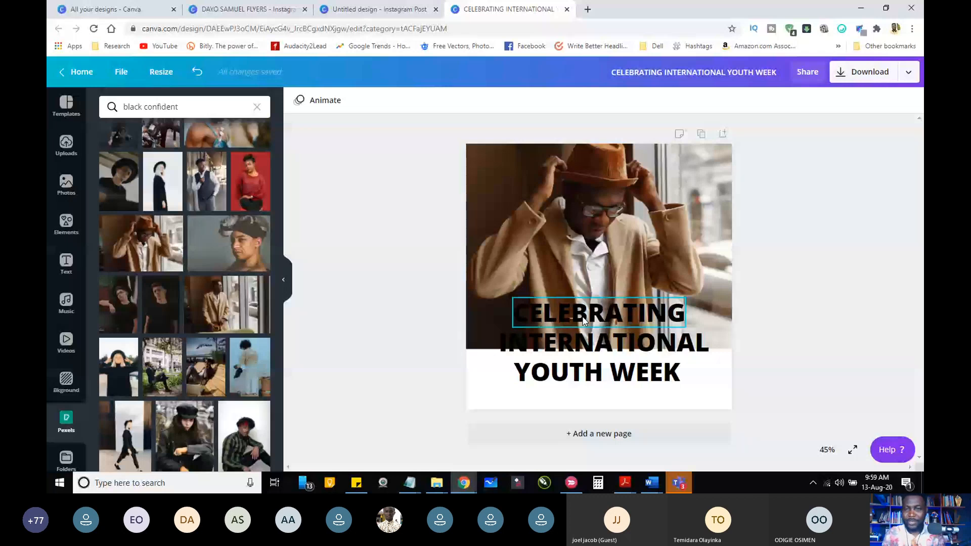
Step: Set the CELEBRATING line's font to Abhaya Libre Regular, enlarge it to size 141 and shift it slightly left
{"action": "left_click", "coordinate": [584, 320]}
{"action": "left_click", "coordinate": [377, 101]}
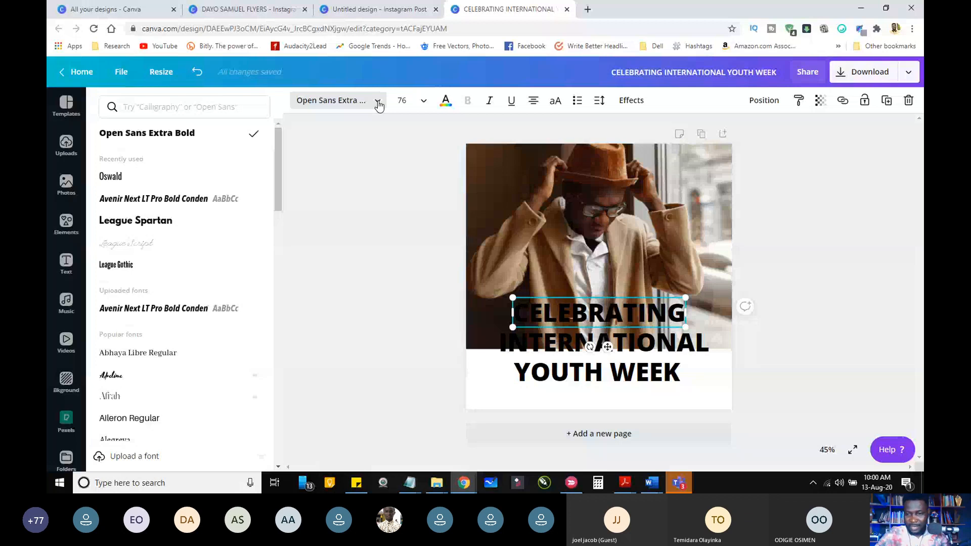
{"action": "scroll", "coordinate": [177, 329], "scroll_direction": "down", "scroll_amount": 1}
{"action": "left_click", "coordinate": [137, 297]}
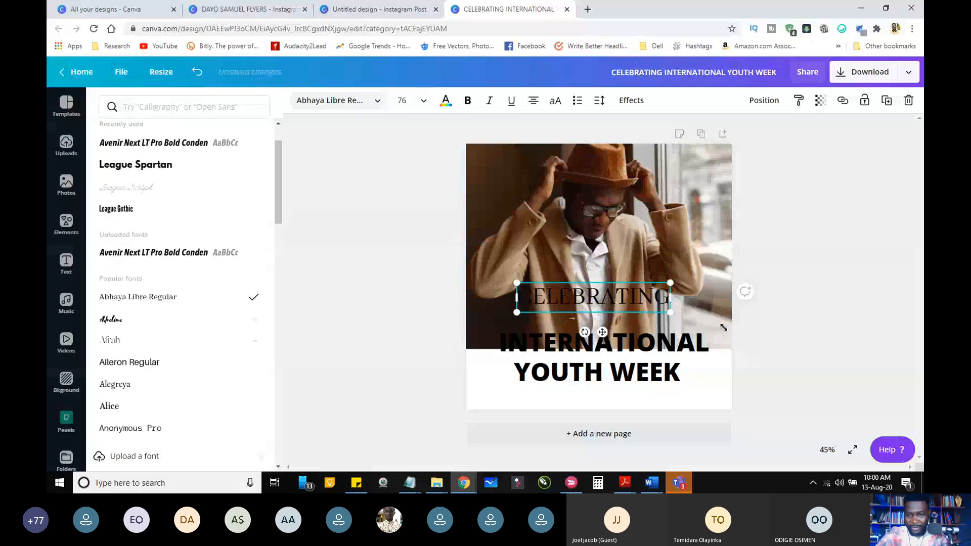
{"action": "left_click_drag", "start_coordinate": [723, 328], "coordinate": [803, 338]}
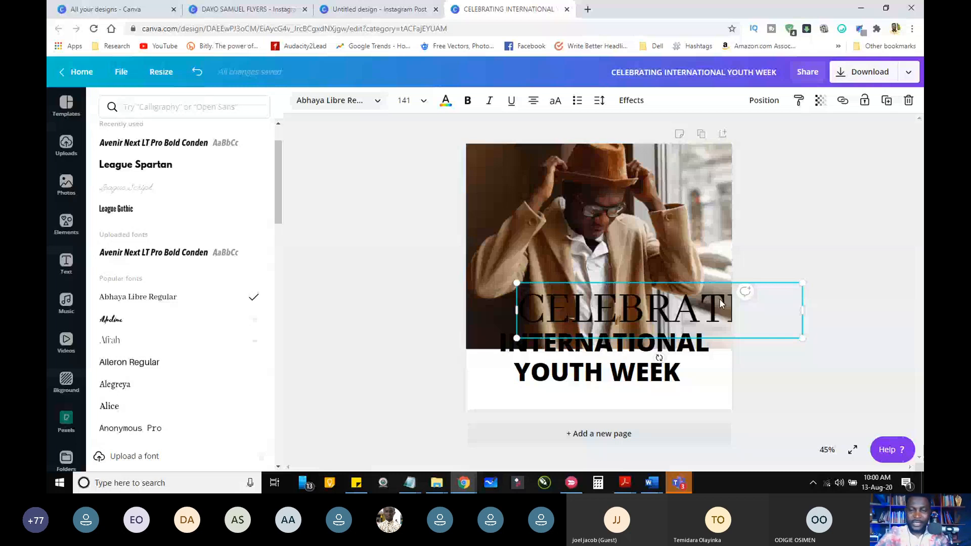
{"action": "left_click_drag", "start_coordinate": [719, 299], "coordinate": [557, 345]}
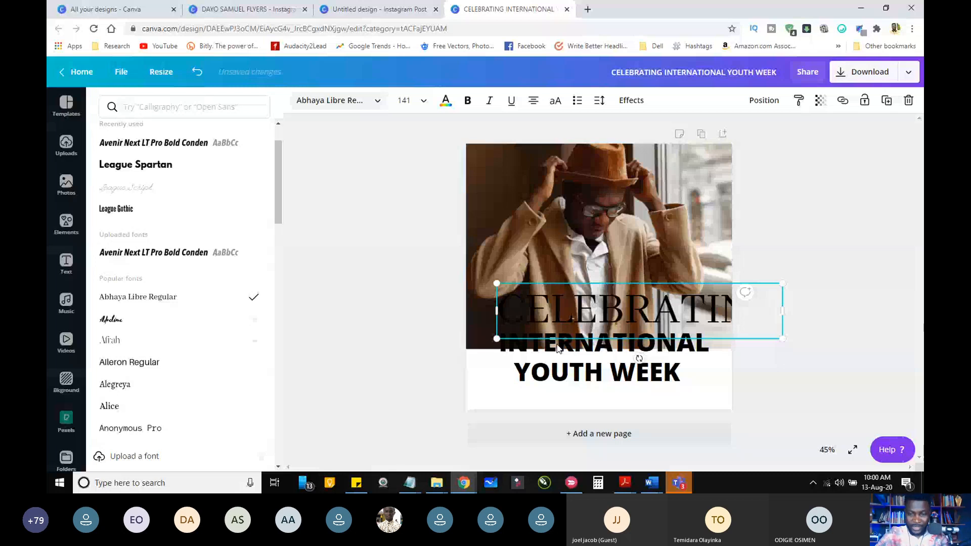
{"action": "key", "text": "Escape"}
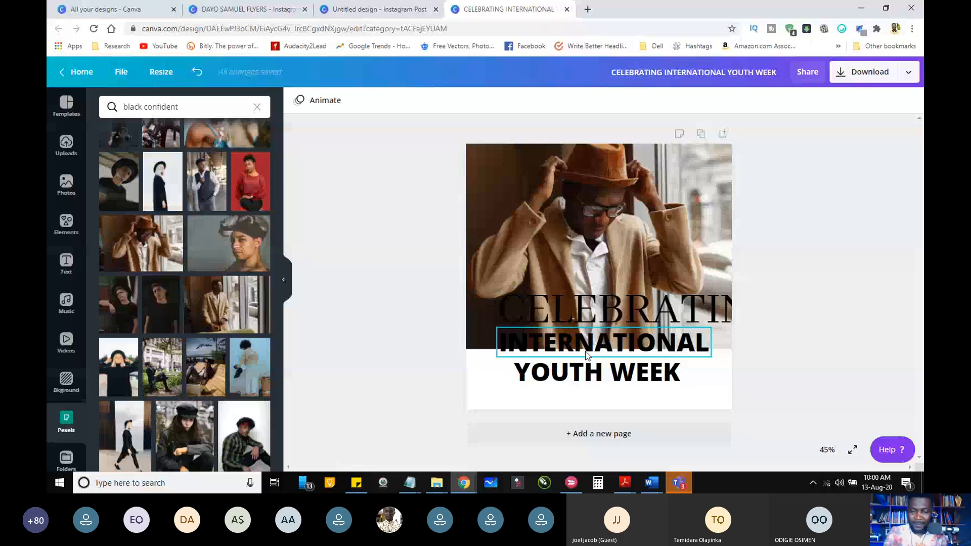
Step: Move the CELEBRATING and INTERNATIONAL lines up so they stack closely over the man's photo, apart from YOUTH WEEK
{"action": "left_click_drag", "start_coordinate": [585, 355], "coordinate": [602, 317]}
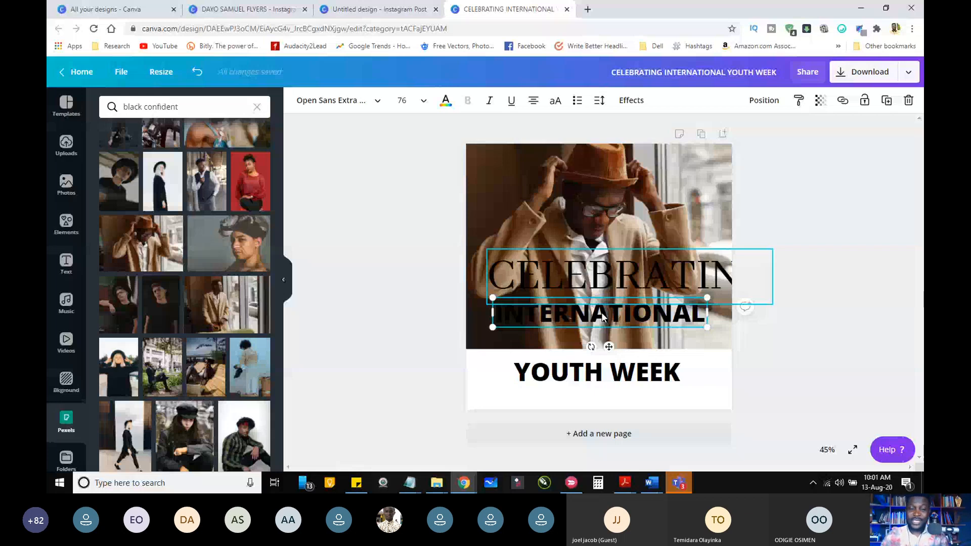
{"action": "left_click", "coordinate": [592, 373]}
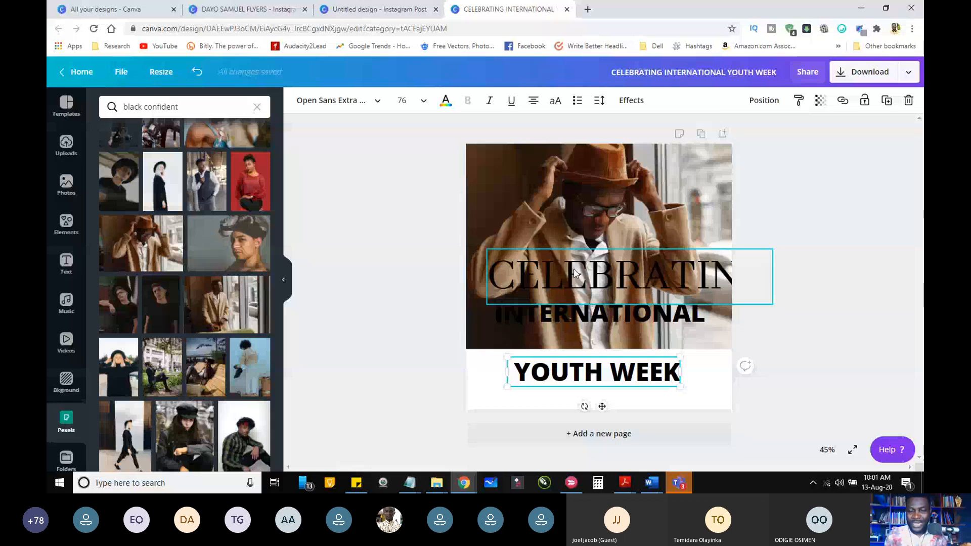
{"action": "left_click", "coordinate": [559, 320]}
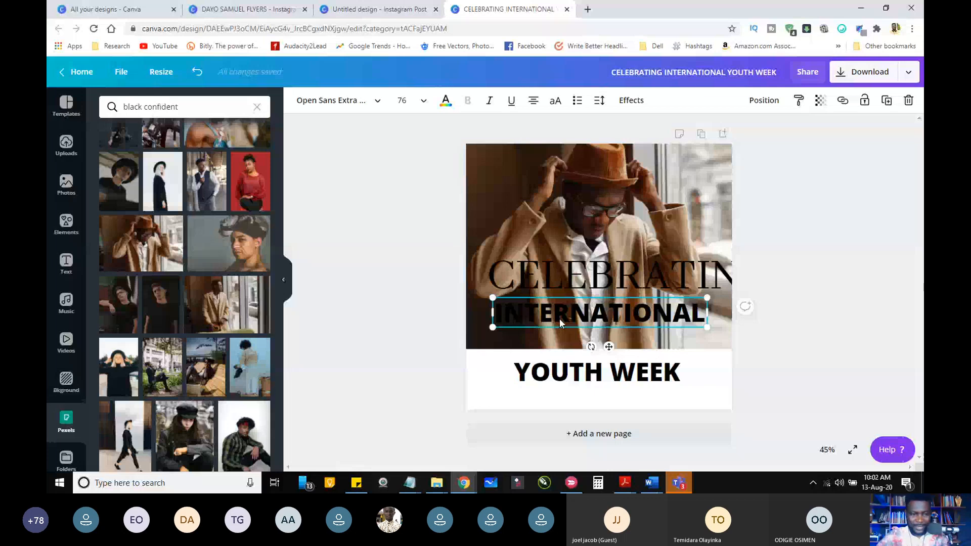
{"action": "left_click_drag", "start_coordinate": [559, 318], "coordinate": [544, 327]}
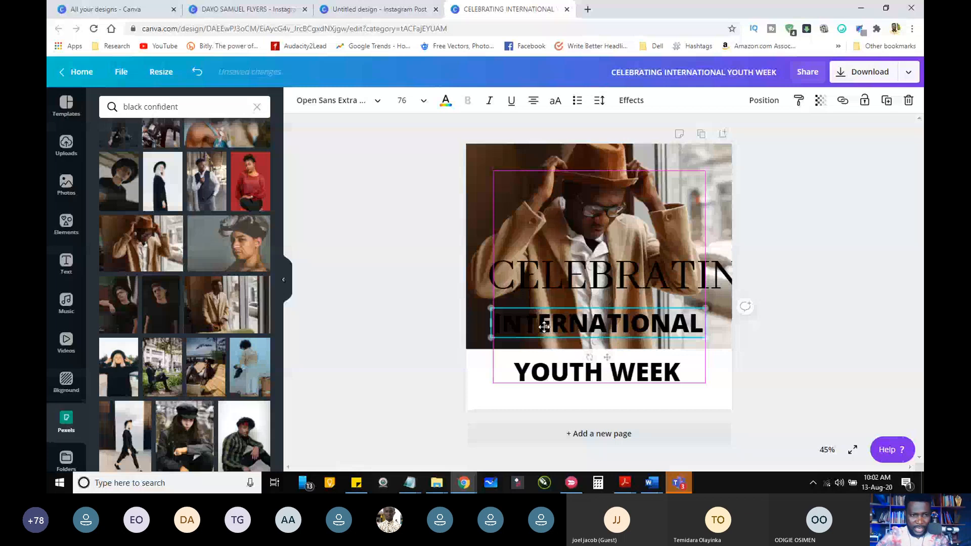
{"action": "left_click_drag", "start_coordinate": [544, 327], "coordinate": [545, 324]}
Step: Try the Advetime font on the CELEBRATING line, and set its font to Benedict
{"action": "left_click", "coordinate": [530, 281]}
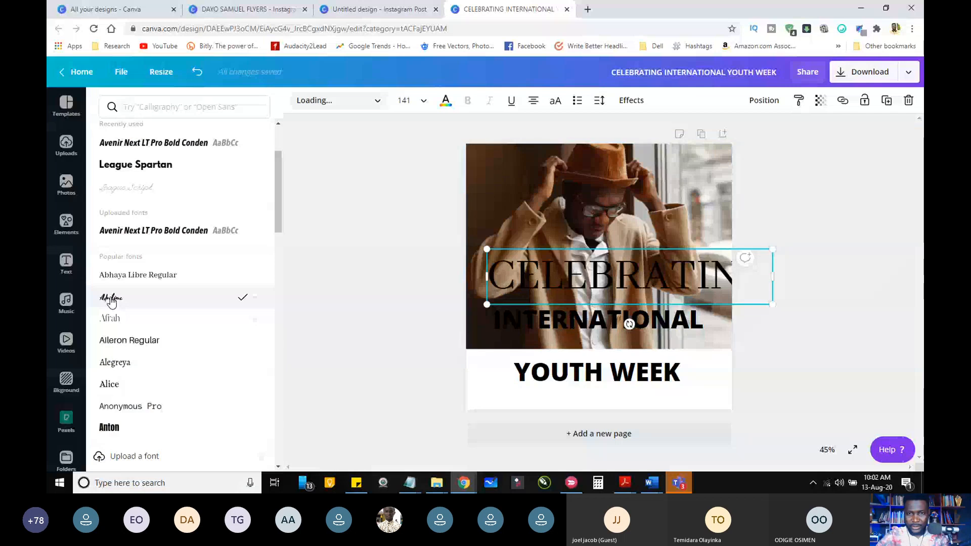
{"action": "left_click", "coordinate": [334, 100]}
{"action": "left_click", "coordinate": [111, 299]}
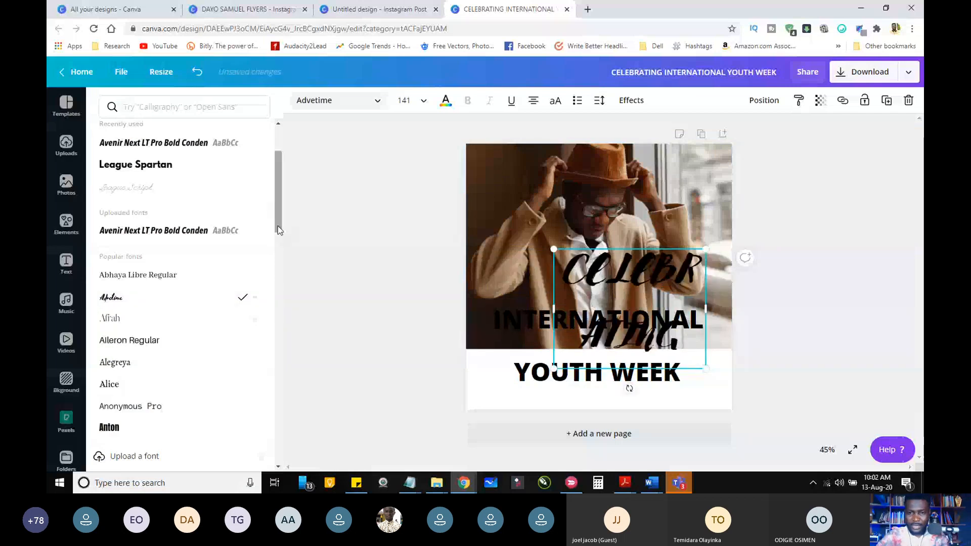
{"action": "left_click_drag", "start_coordinate": [278, 230], "coordinate": [280, 304]}
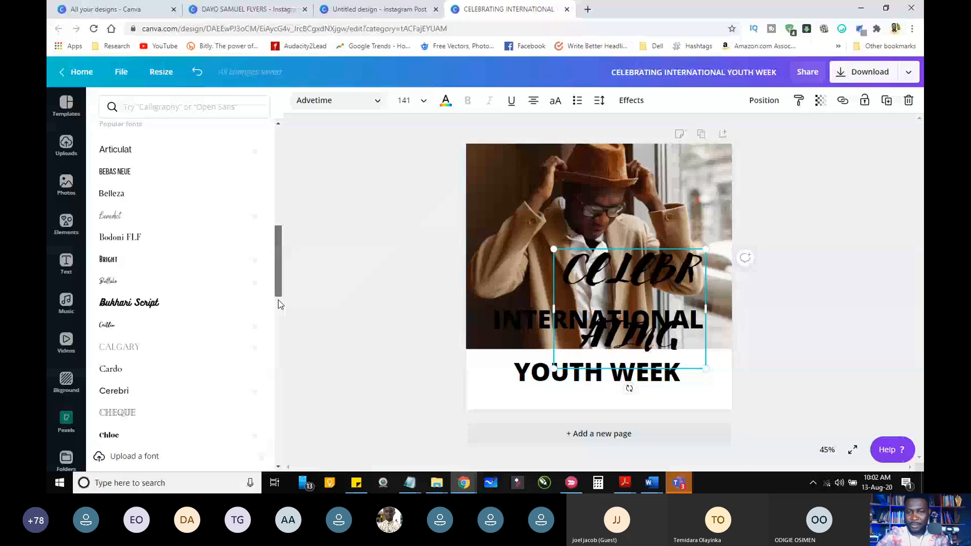
{"action": "scroll", "coordinate": [116, 197], "scroll_direction": "down", "scroll_amount": 1}
{"action": "left_click", "coordinate": [116, 198]}
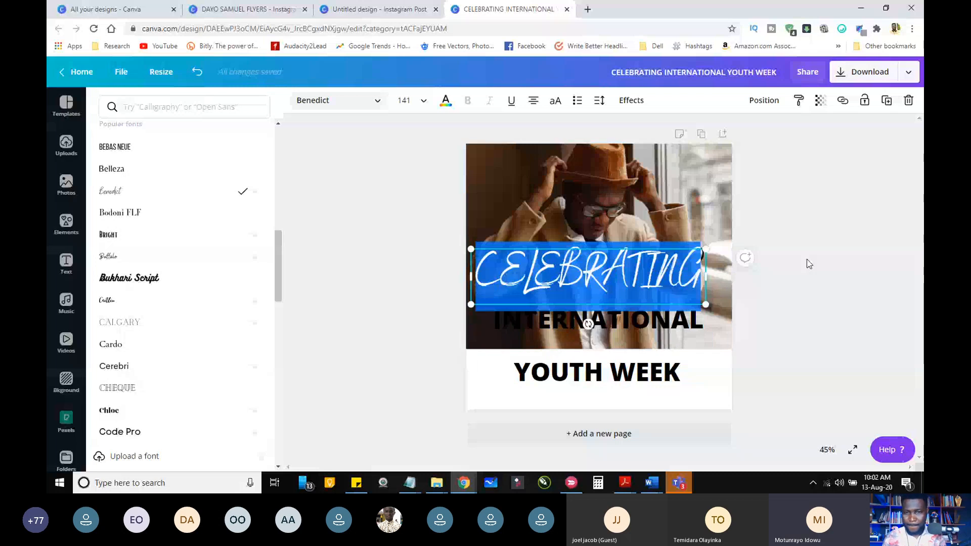
Step: Shift the CELEBRATING line slightly right and down, and change it from all capitals to "Celebrating"
{"action": "left_click", "coordinate": [394, 278]}
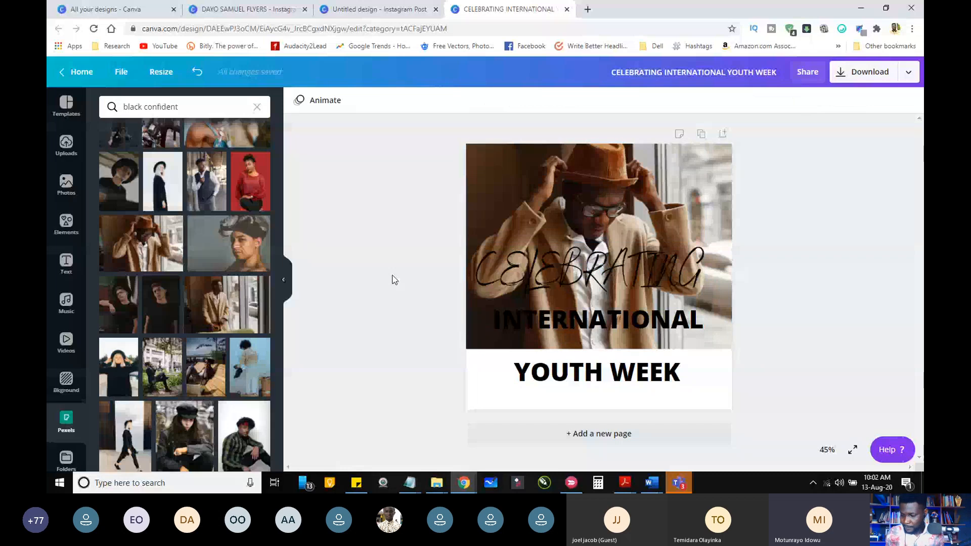
{"action": "left_click", "coordinate": [584, 265]}
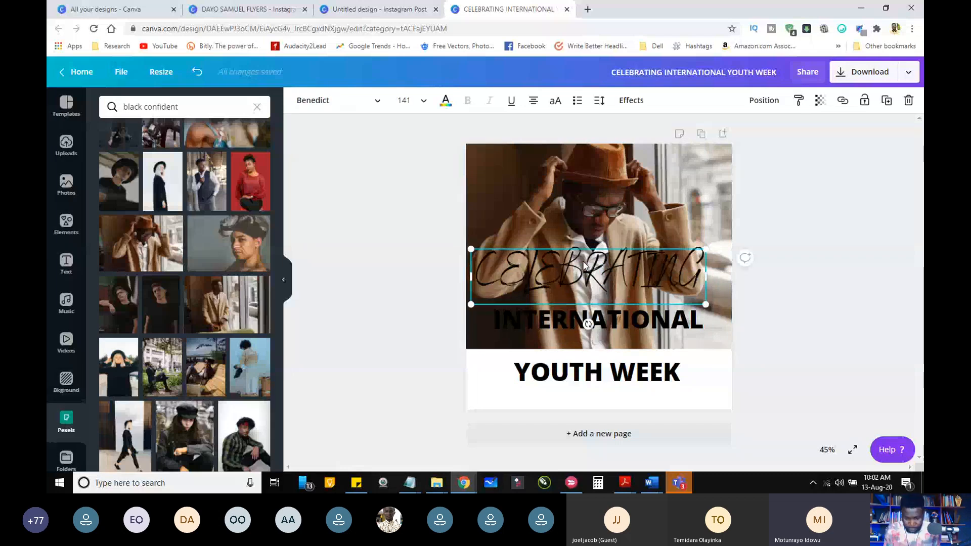
{"action": "left_click_drag", "start_coordinate": [584, 265], "coordinate": [599, 273]}
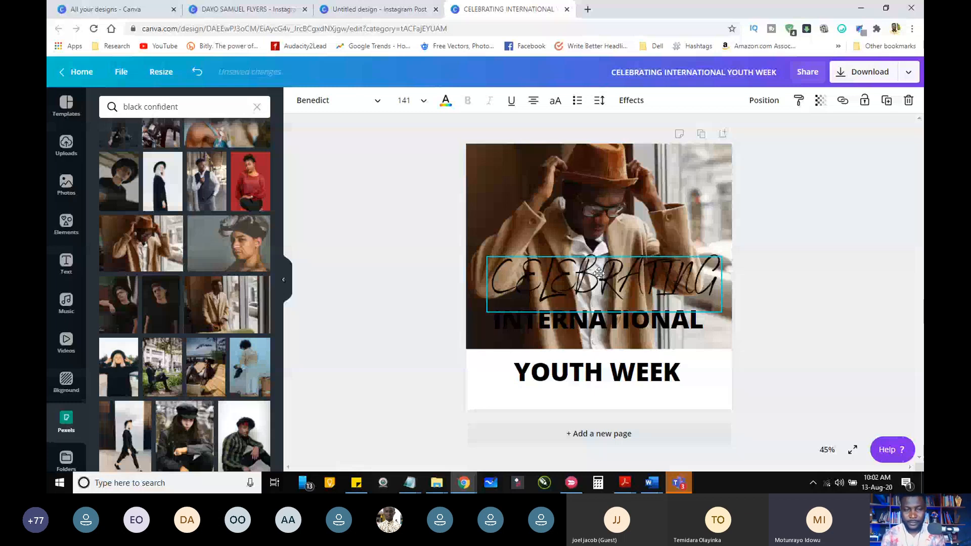
{"action": "left_click", "coordinate": [403, 304]}
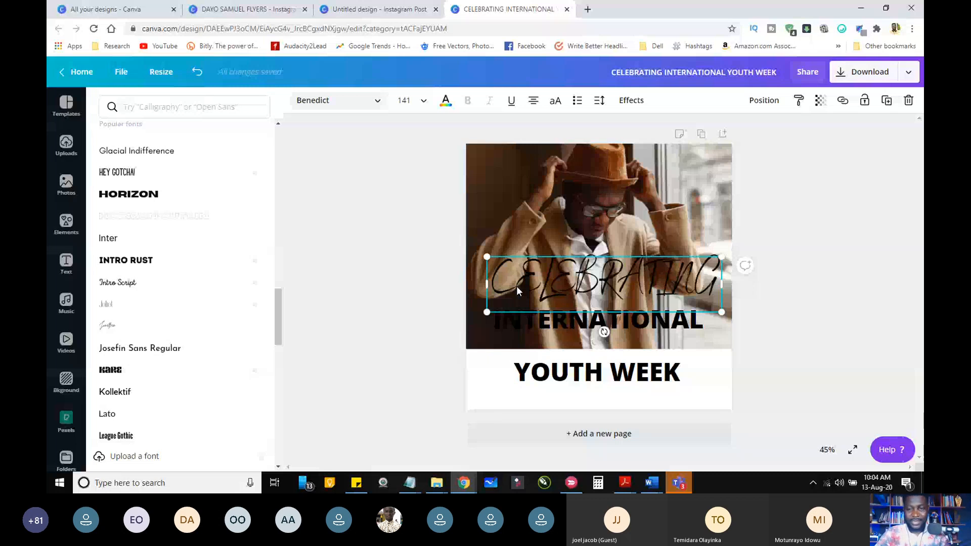
{"action": "key", "text": "ctrl+shift+k"}
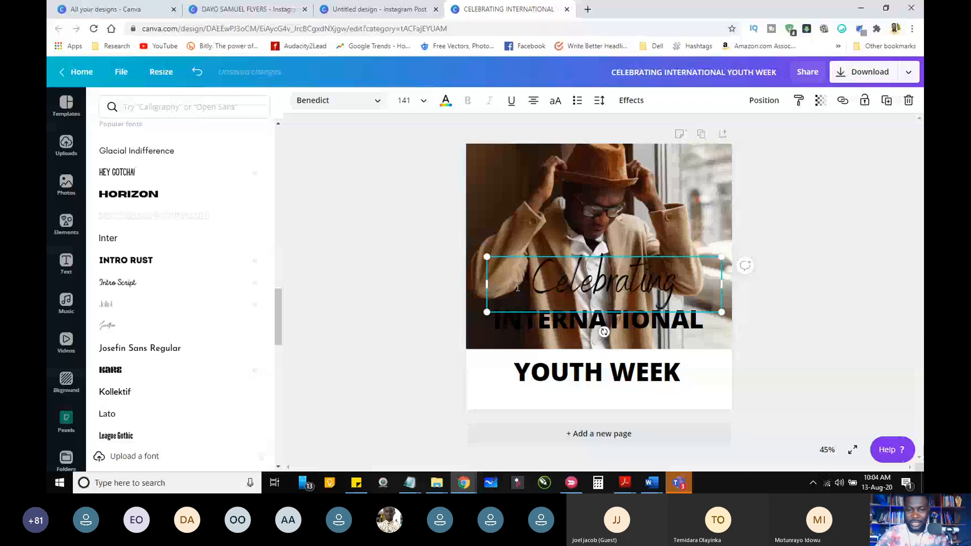
Step: Centre the Celebrating line on the photo with a gap above INTERNATIONAL, and open the font choices for INTERNATIONAL
{"action": "left_click_drag", "start_coordinate": [487, 284], "coordinate": [451, 277]}
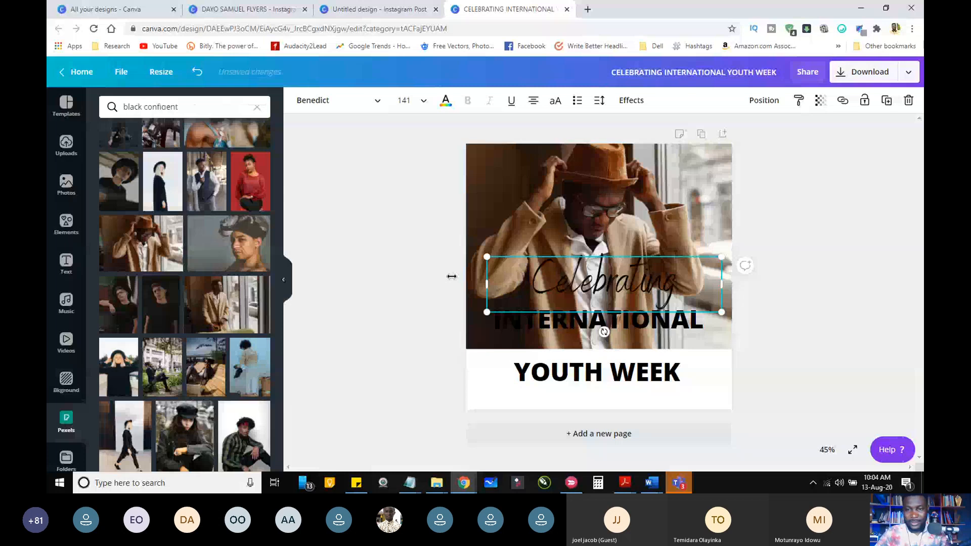
{"action": "left_click_drag", "start_coordinate": [605, 282], "coordinate": [588, 288]}
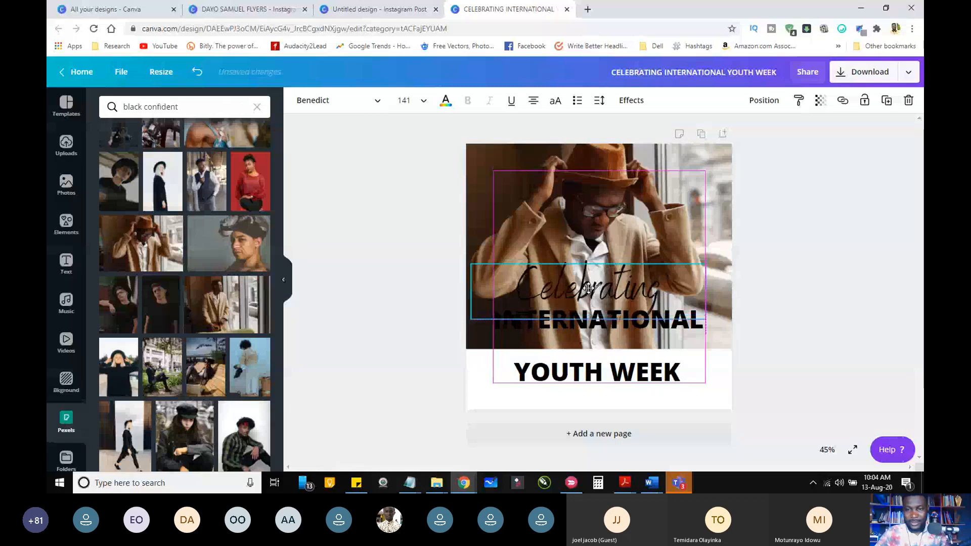
{"action": "left_click_drag", "start_coordinate": [589, 288], "coordinate": [598, 259]}
{"action": "left_click", "coordinate": [568, 324]}
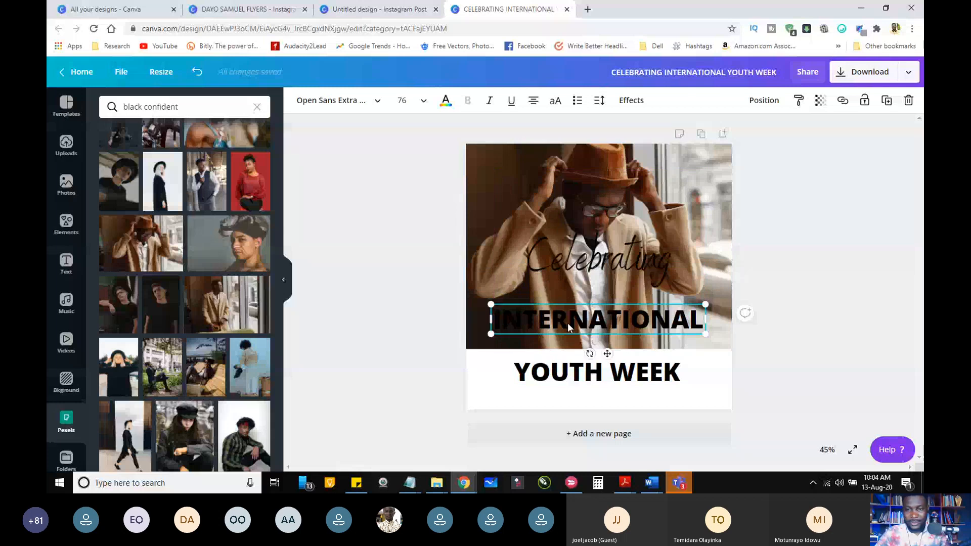
{"action": "left_click", "coordinate": [377, 102]}
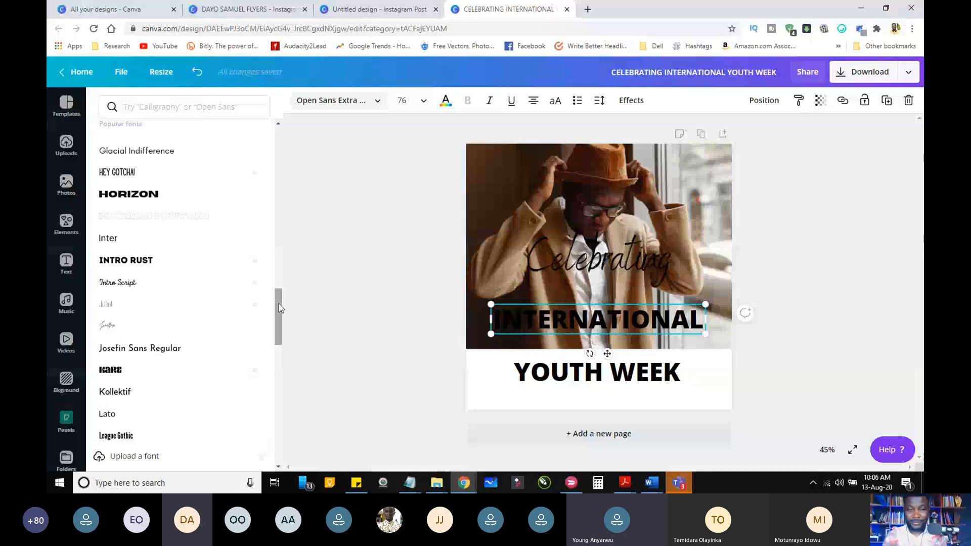
Step: Start a Google "5 minute timer" in a new browser tab and enlarge the page so the countdown is easy to read
{"action": "left_click", "coordinate": [588, 11]}
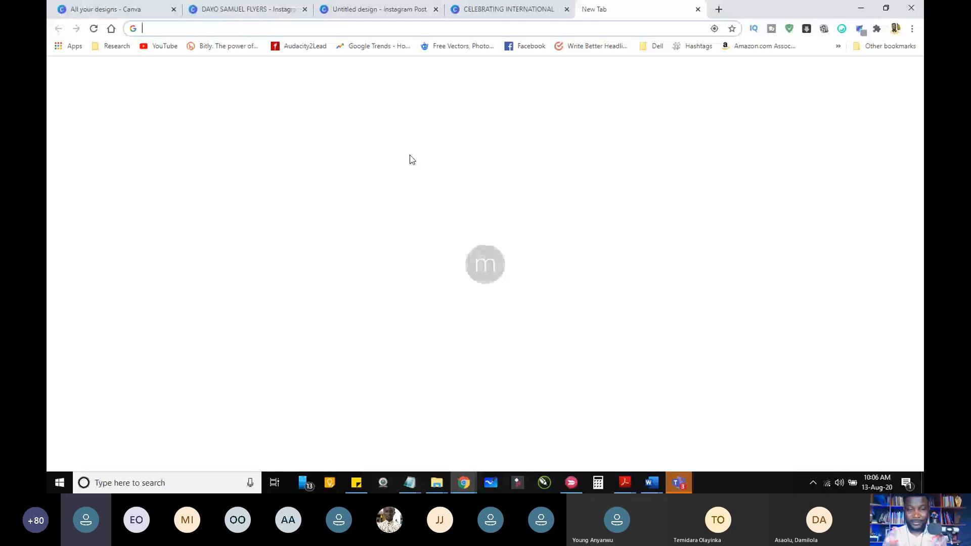
{"action": "type", "text": "5 minute timer"}
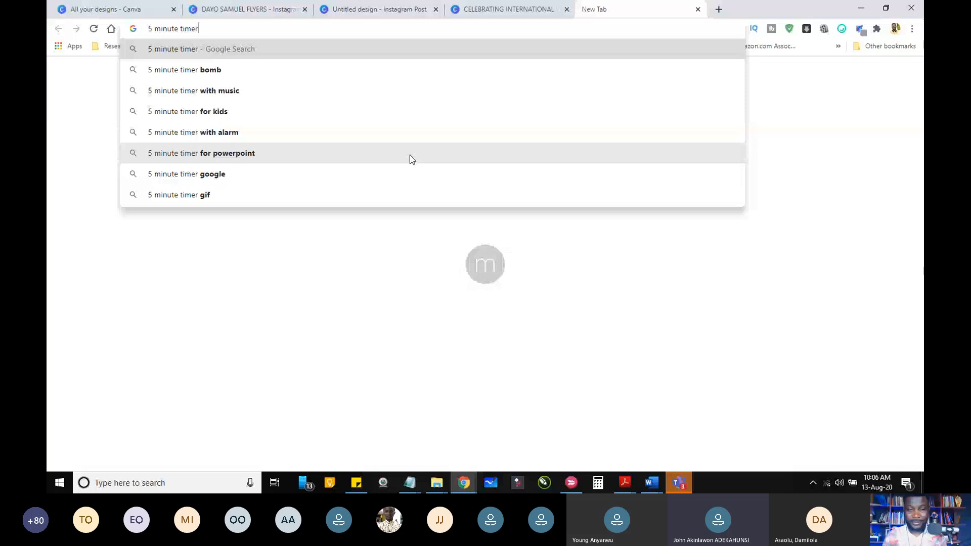
{"action": "key", "text": "Return"}
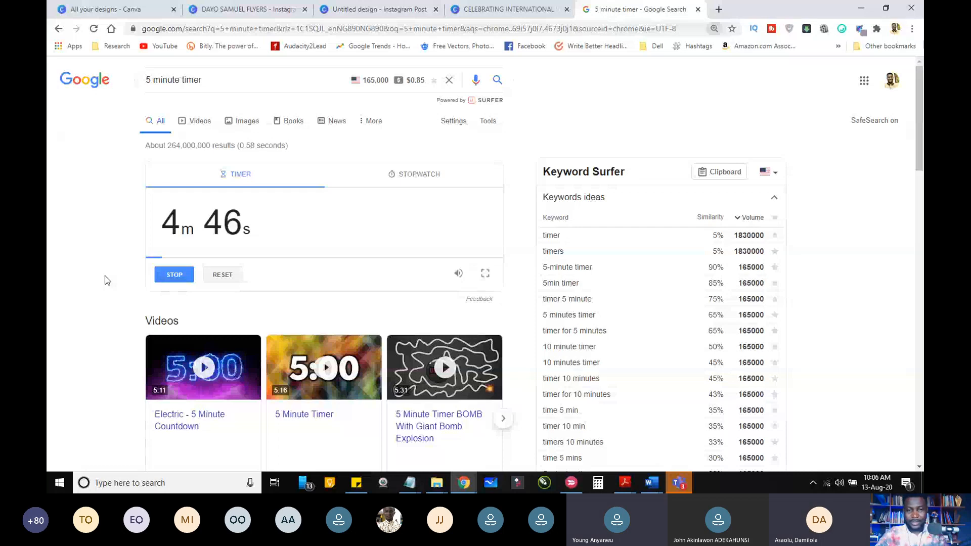
{"action": "key", "text": "ctrl+plus"}
{"action": "key", "text": "ctrl+plus"}
{"action": "key", "text": "ctrl+plus"}
{"action": "key", "text": "ctrl+plus"}
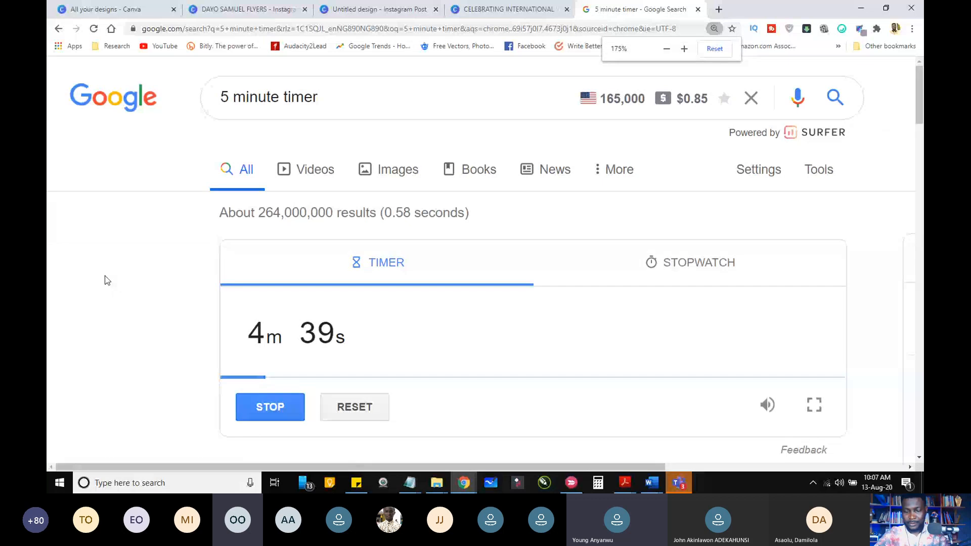
{"action": "scroll", "coordinate": [918, 102], "scroll_direction": "down", "scroll_amount": 3}
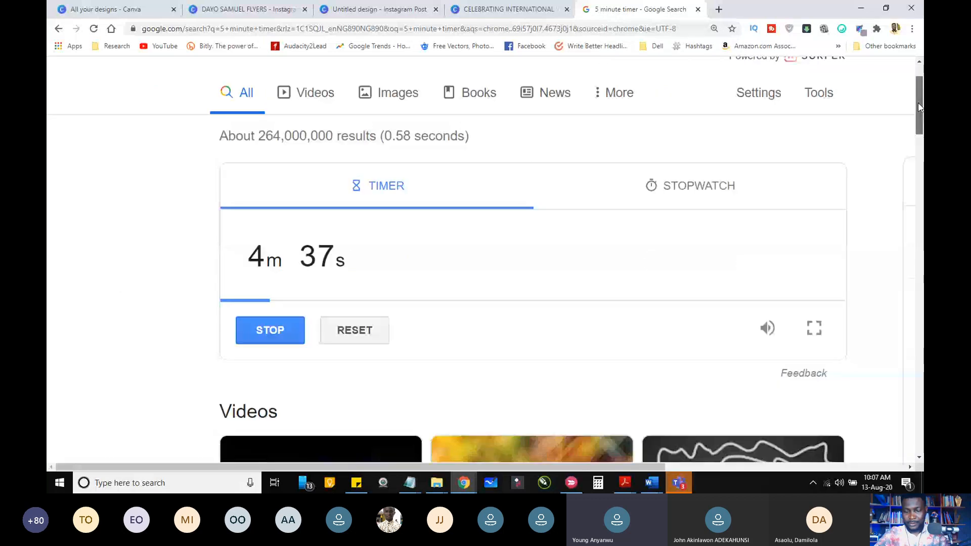
Step: Switch to the Teams meeting, turn the camera off and minimize the meeting window
{"action": "key", "text": "alt+Tab"}
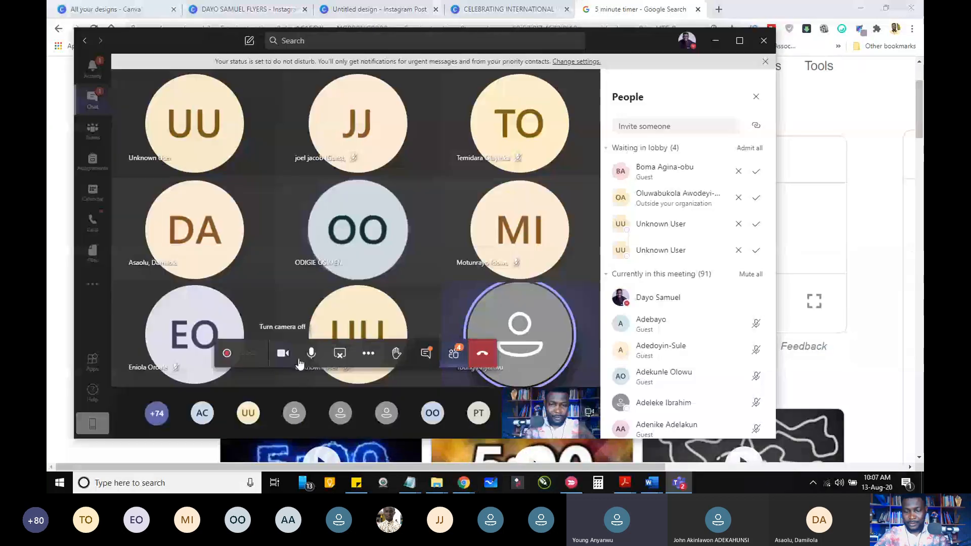
{"action": "left_click", "coordinate": [282, 356]}
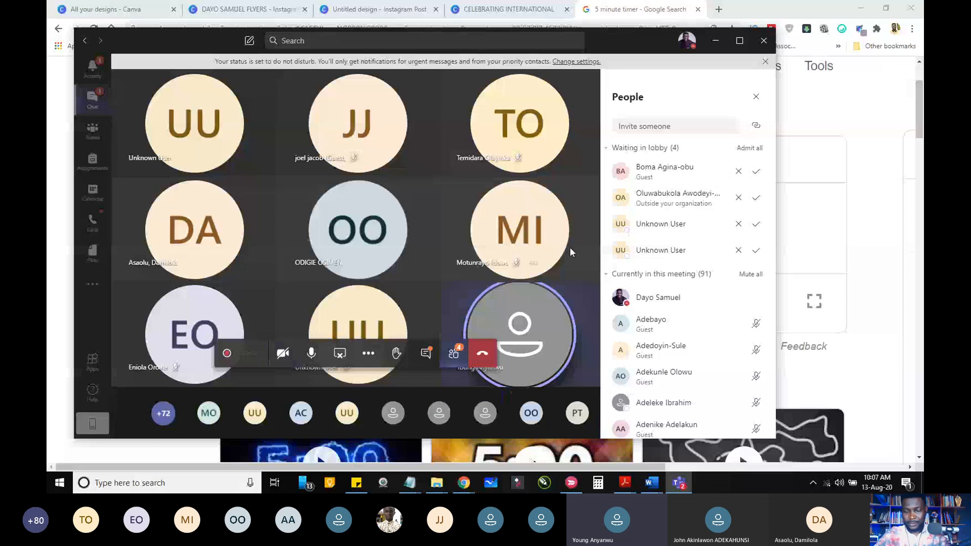
{"action": "left_click", "coordinate": [716, 41]}
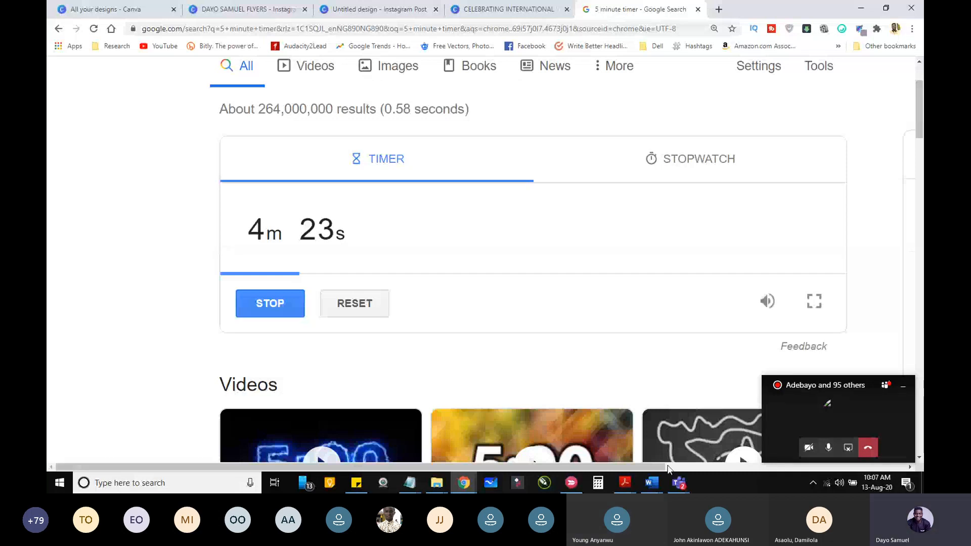
Step: Return to the Teams meeting, toggle the microphone, switch the camera off again and put the meeting window away
{"action": "left_click", "coordinate": [679, 484]}
{"action": "left_click", "coordinate": [829, 449]}
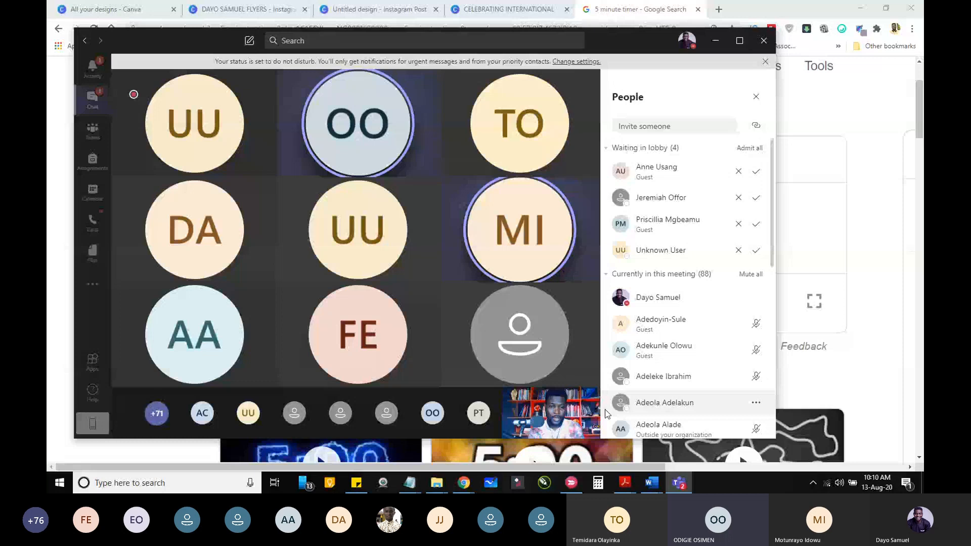
{"action": "left_click", "coordinate": [288, 359]}
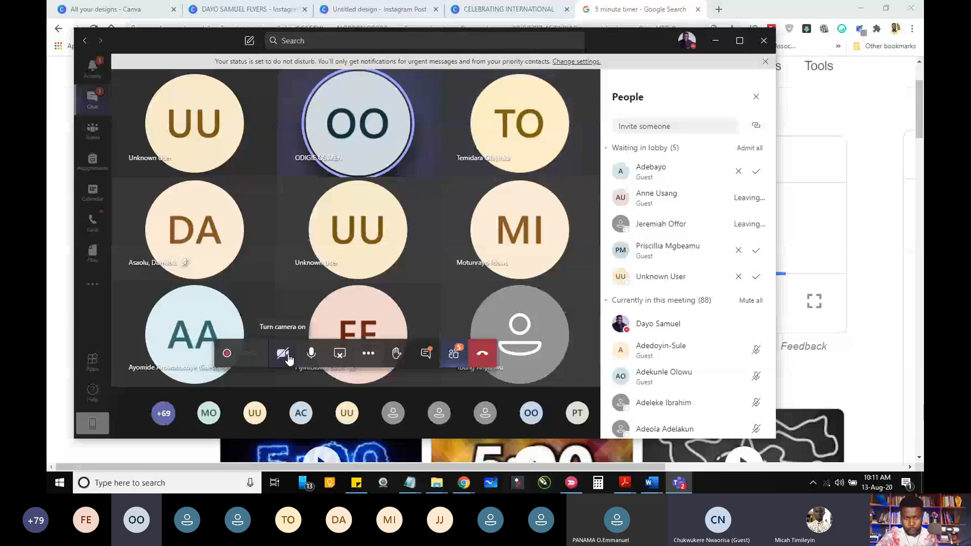
{"action": "left_click", "coordinate": [715, 41]}
Step: Reduce the enlarged browser zoom of the timer page by three levels
{"action": "key", "text": "ctrl+minus"}
{"action": "key", "text": "ctrl+minus"}
{"action": "key", "text": "ctrl+minus"}
{"action": "key", "text": "ctrl+minus"}
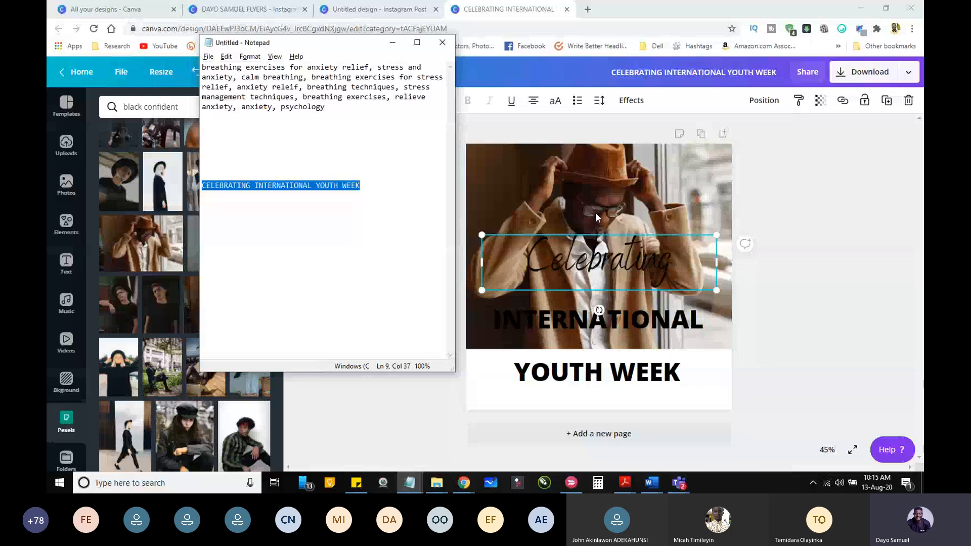
Step: Try all capitals on the Celebrating line of the flyer, and switch it back to mixed case
{"action": "left_click", "coordinate": [598, 320]}
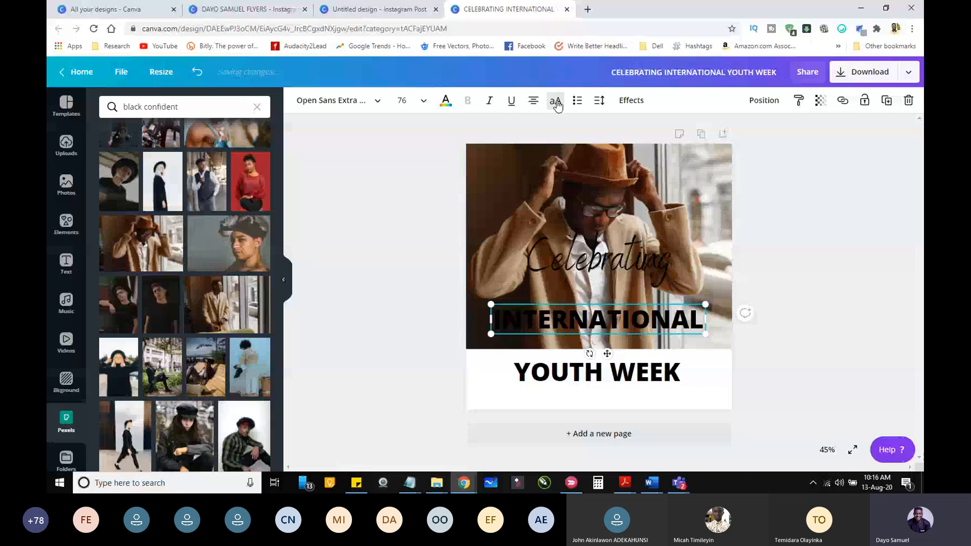
{"action": "double_click", "coordinate": [560, 262]}
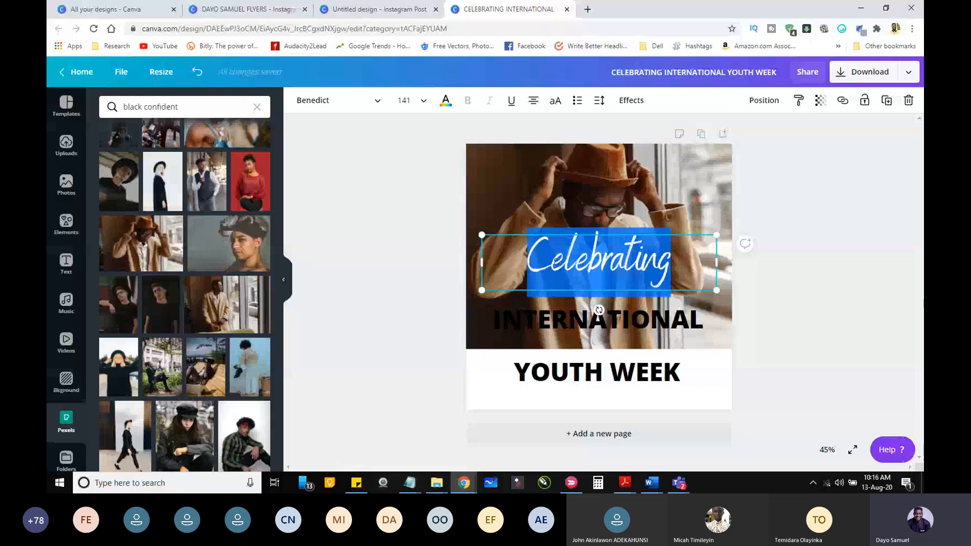
{"action": "left_click", "coordinate": [555, 262]}
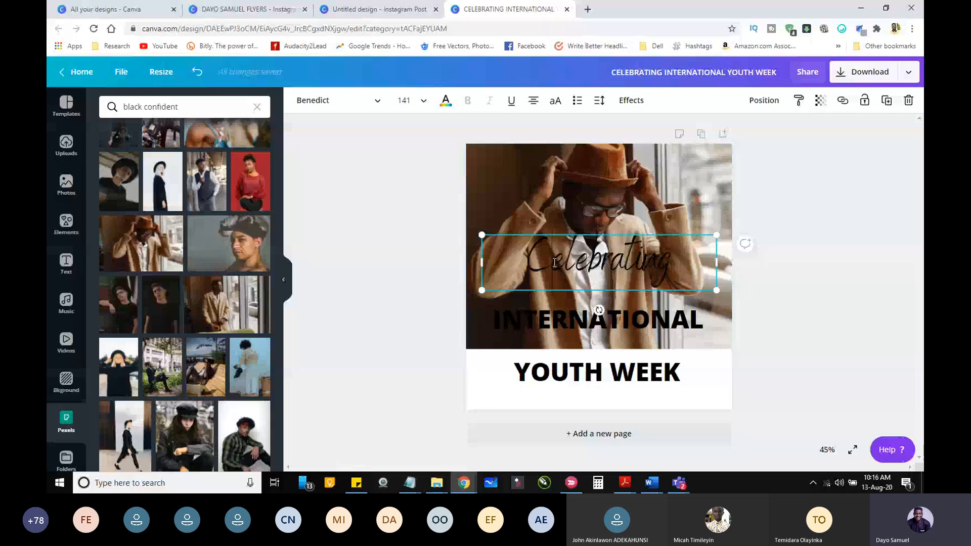
{"action": "left_click", "coordinate": [555, 102]}
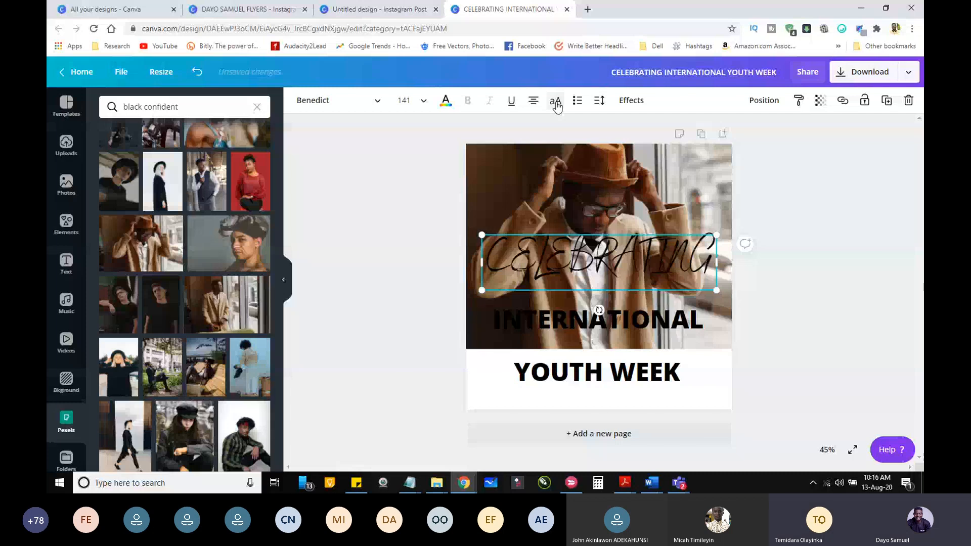
{"action": "left_click", "coordinate": [557, 105]}
{"action": "key", "text": "Escape"}
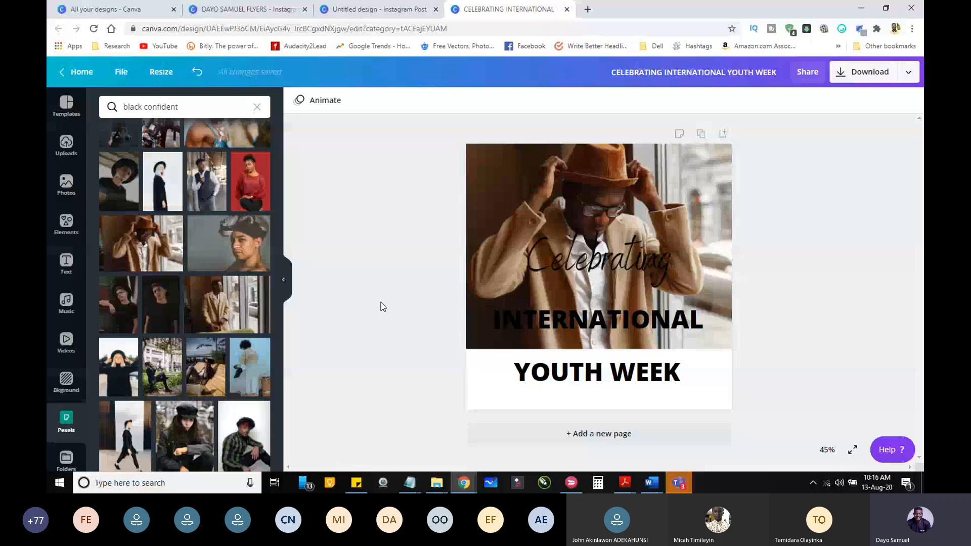
Step: Browse the fonts for the INTERNATIONAL line, including a search for "he", and set its font to Avenir Next LT Pro Bold Conden
{"action": "left_click", "coordinate": [521, 319]}
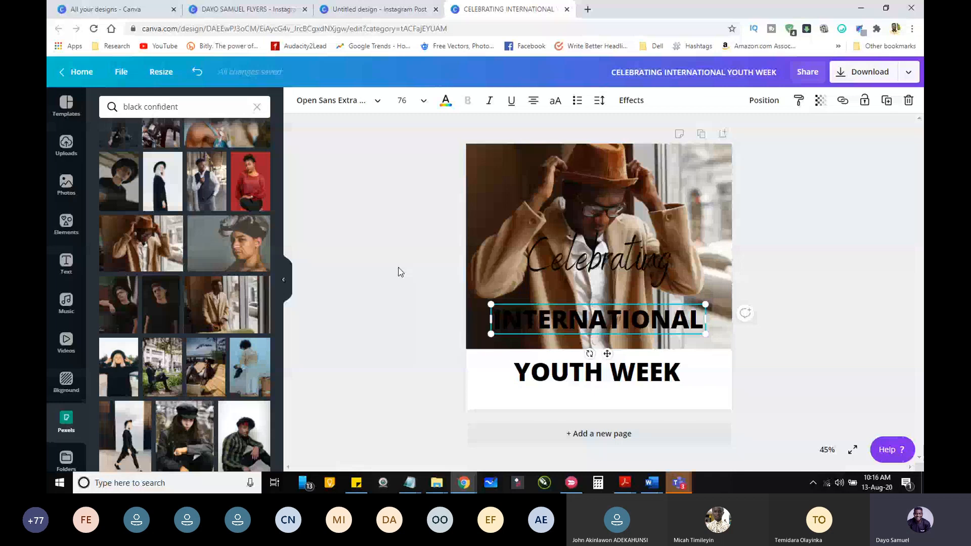
{"action": "left_click", "coordinate": [360, 110]}
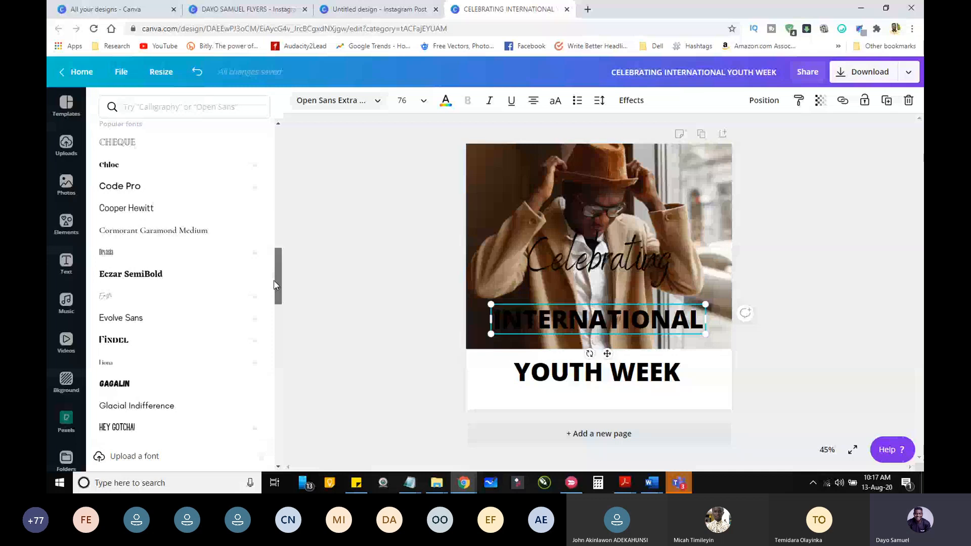
{"action": "left_click_drag", "start_coordinate": [274, 285], "coordinate": [277, 298]}
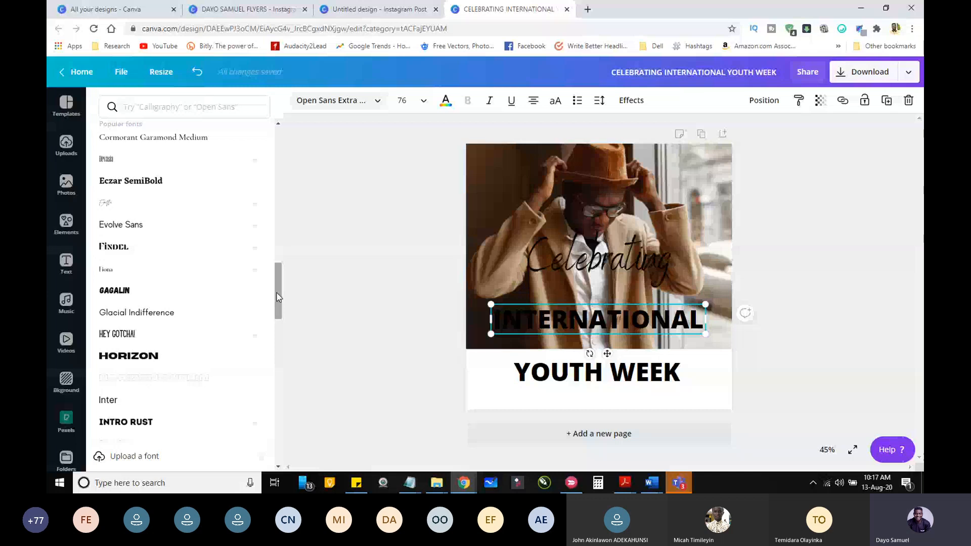
{"action": "scroll", "coordinate": [120, 209], "scroll_direction": "down", "scroll_amount": 2}
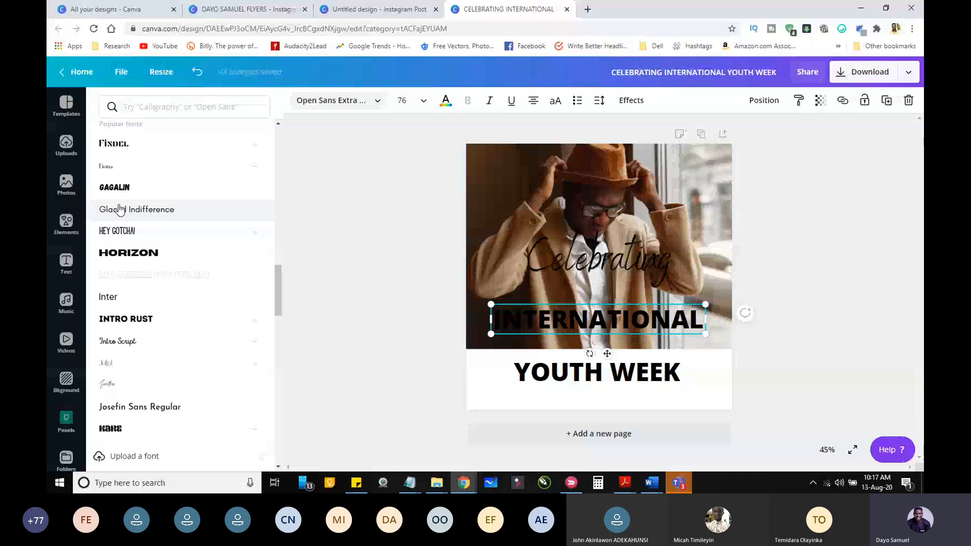
{"action": "left_click_drag", "start_coordinate": [279, 290], "coordinate": [281, 270]}
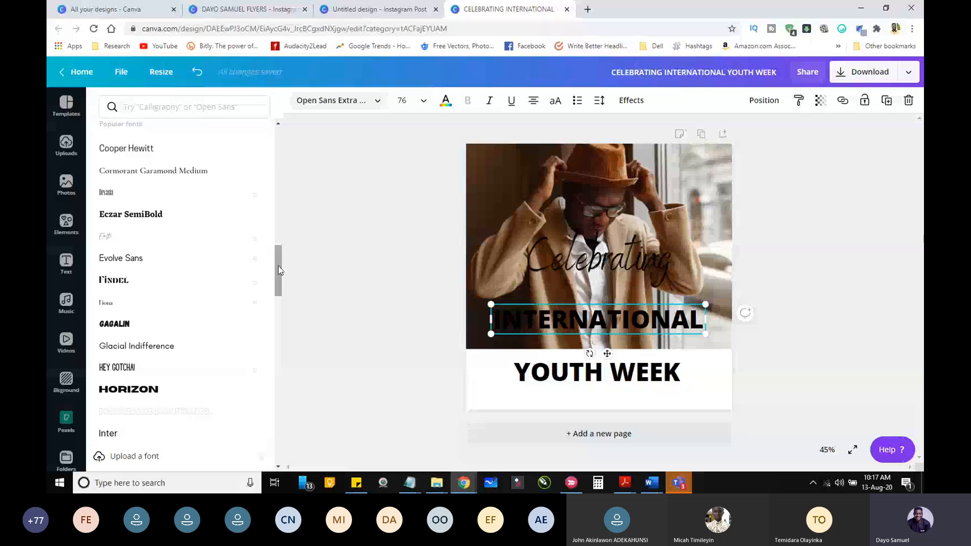
{"action": "left_click", "coordinate": [170, 104]}
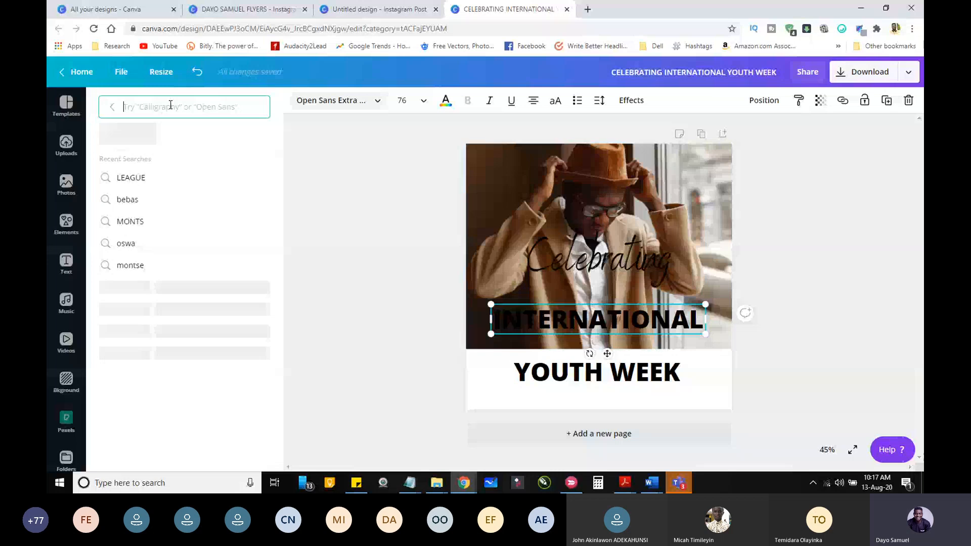
{"action": "type", "text": "he"}
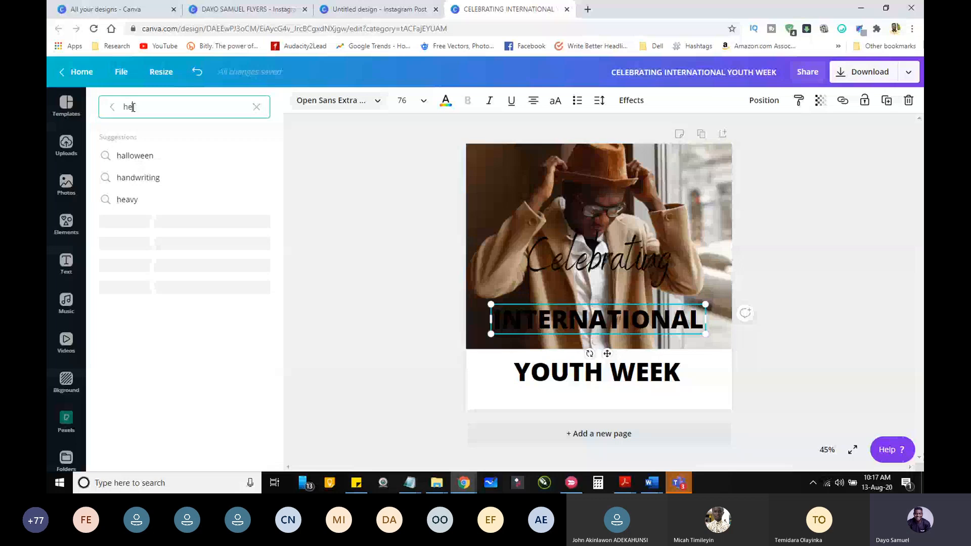
{"action": "left_click", "coordinate": [256, 107]}
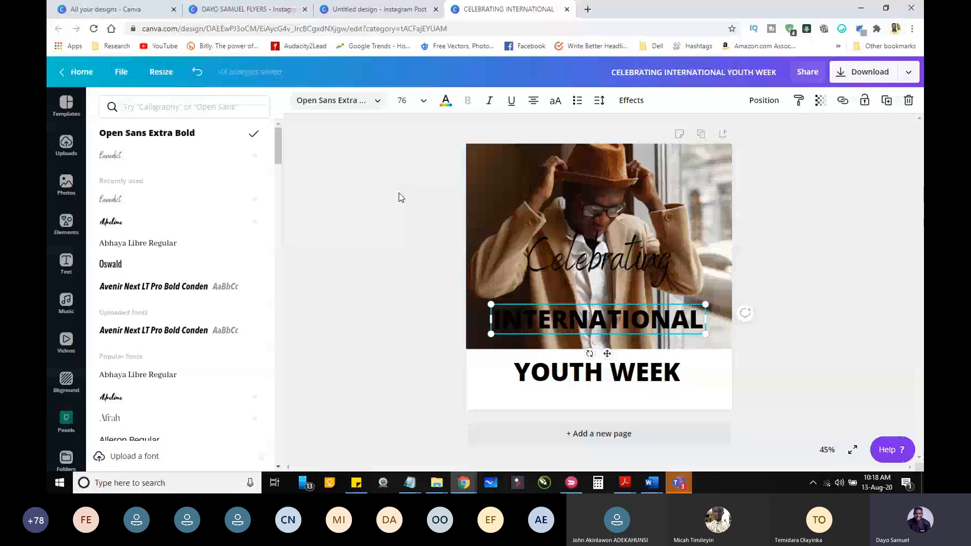
{"action": "left_click", "coordinate": [170, 287]}
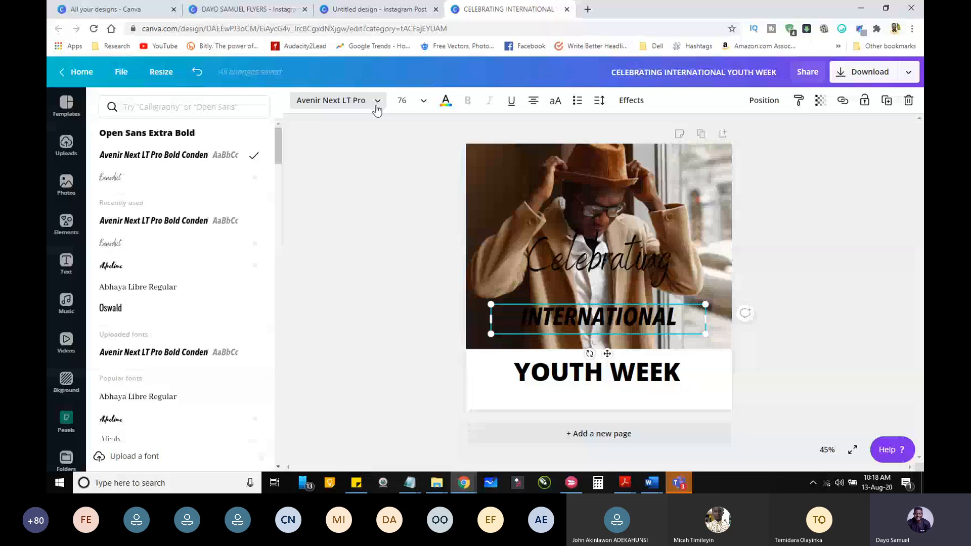
Step: Try Montserrat on the INTERNATIONAL line, and set both the INTERNATIONAL and YOUTH WEEK lines to League Spartan
{"action": "left_click_drag", "start_coordinate": [278, 147], "coordinate": [278, 281]}
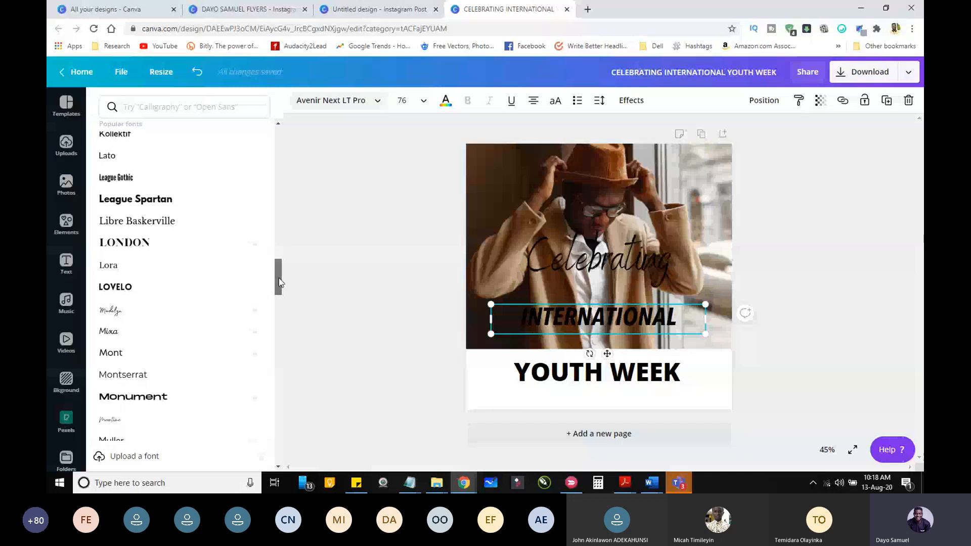
{"action": "scroll", "coordinate": [280, 283], "scroll_direction": "down", "scroll_amount": 2}
{"action": "left_click", "coordinate": [123, 278]}
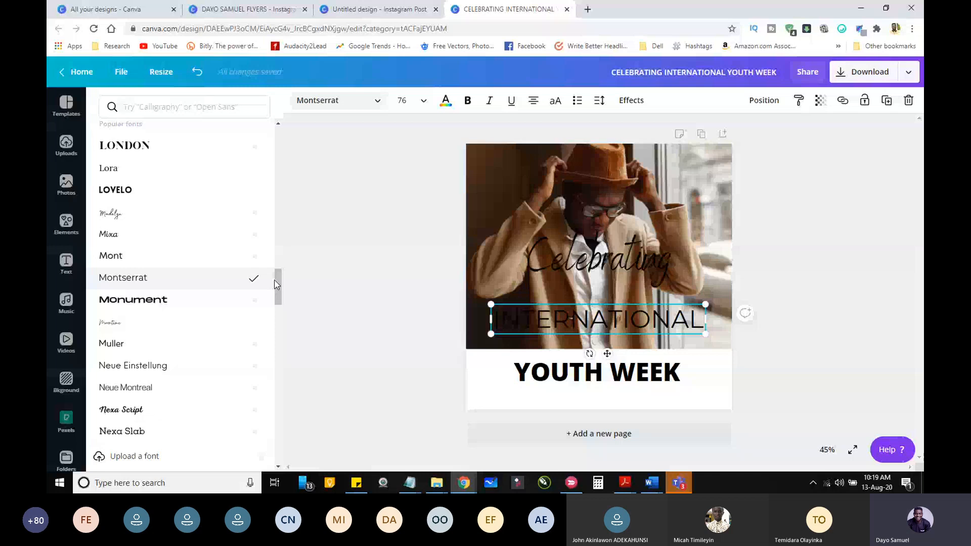
{"action": "left_click_drag", "start_coordinate": [276, 284], "coordinate": [277, 262]}
{"action": "left_click", "coordinate": [158, 314]}
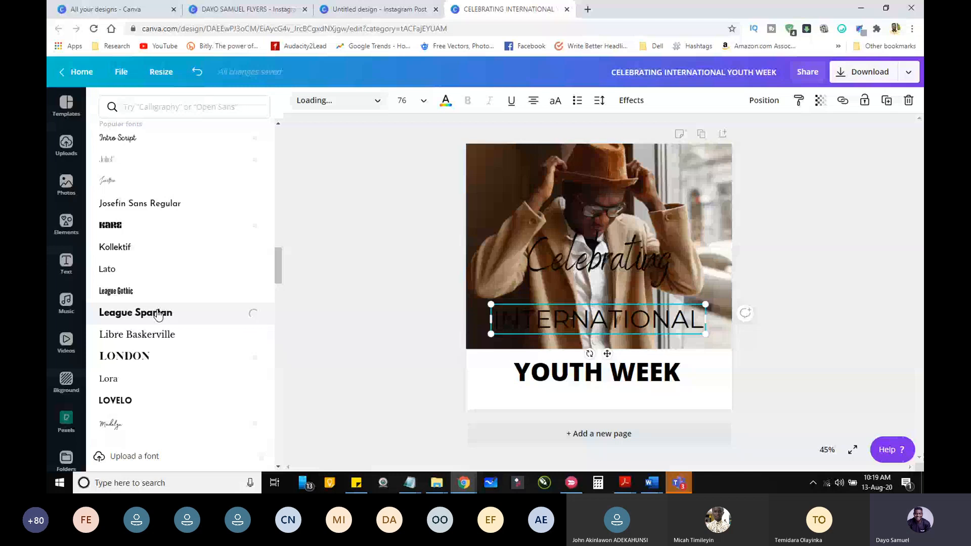
{"action": "left_click", "coordinate": [596, 373]}
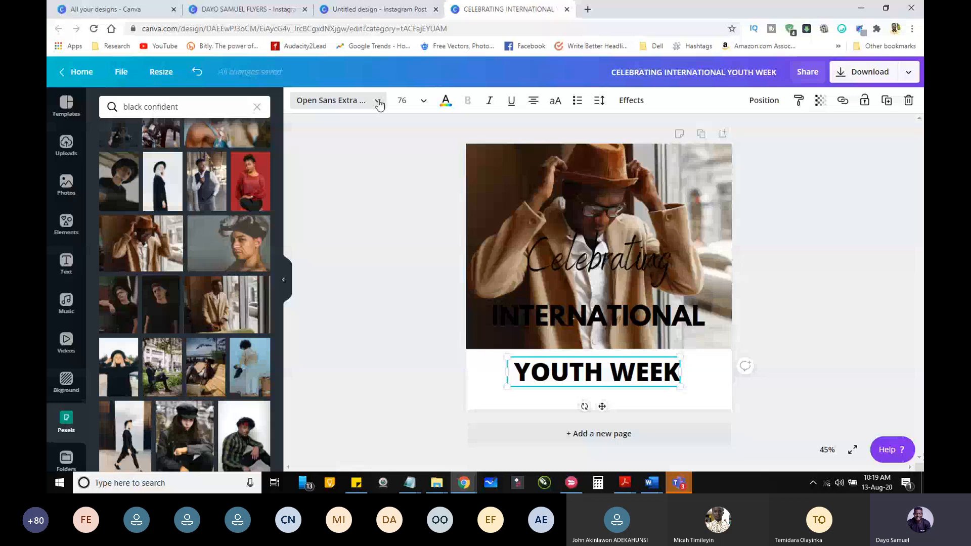
Step: Move Celebrating down close to INTERNATIONAL, and place YOUTH WEEK directly below INTERNATIONAL, enlarged to font size 94
{"action": "left_click_drag", "start_coordinate": [591, 265], "coordinate": [585, 285]}
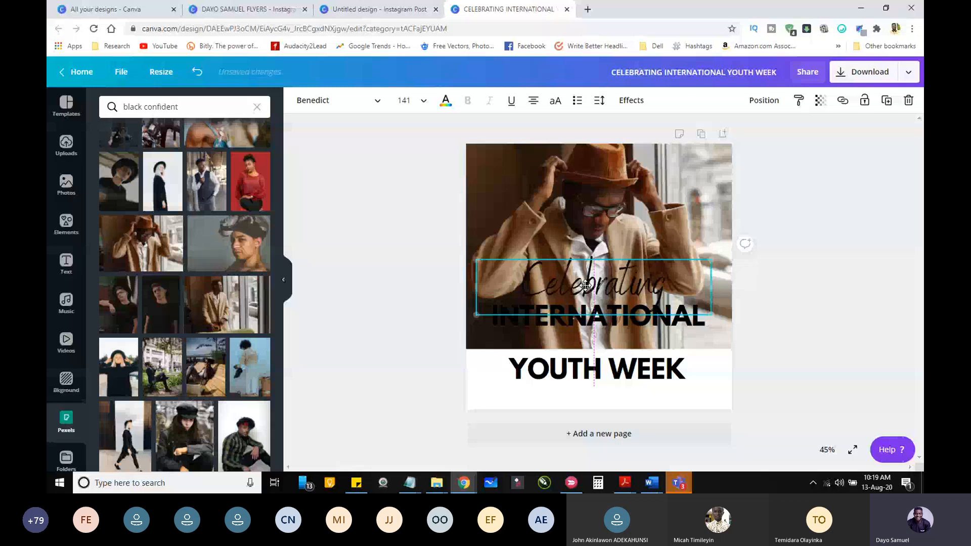
{"action": "left_click_drag", "start_coordinate": [662, 381], "coordinate": [644, 351]}
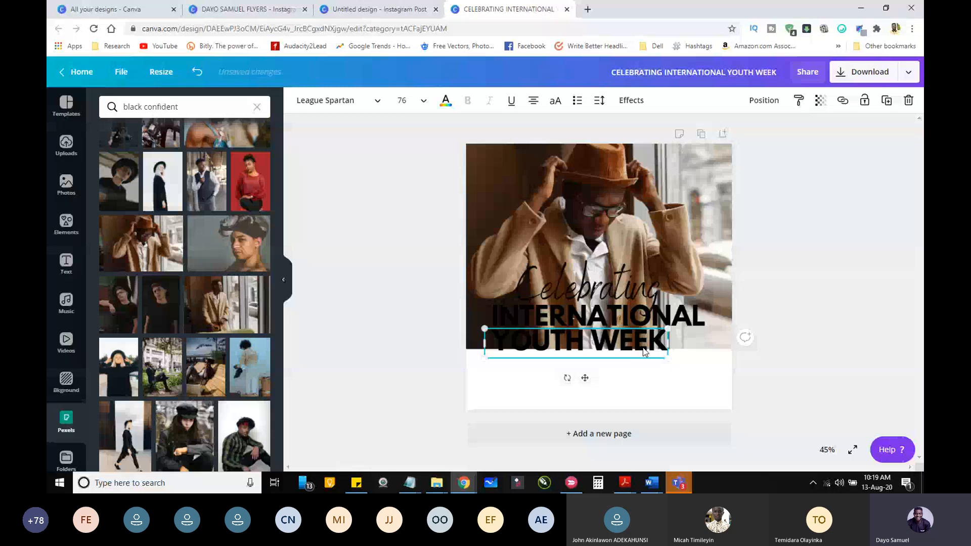
{"action": "left_click_drag", "start_coordinate": [667, 358], "coordinate": [711, 366]}
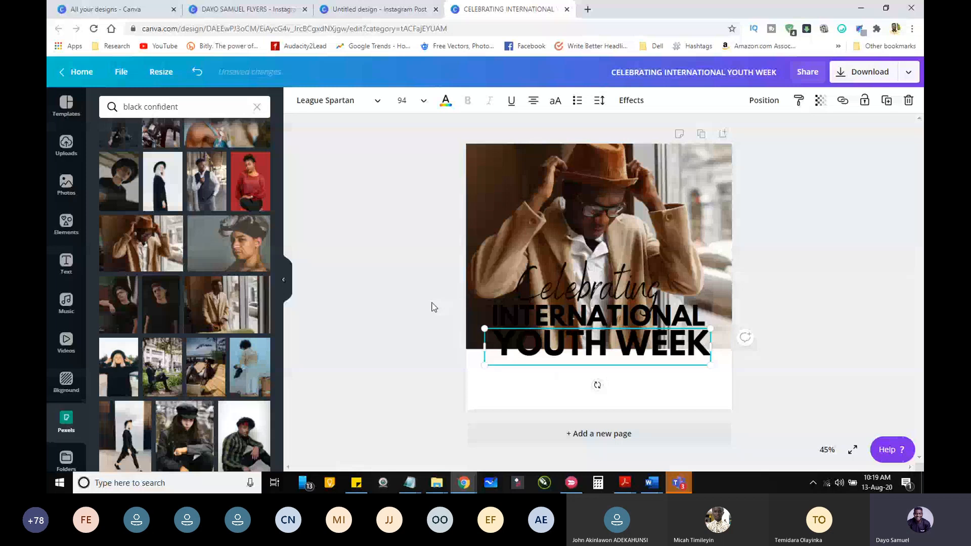
{"action": "left_click", "coordinate": [564, 391]}
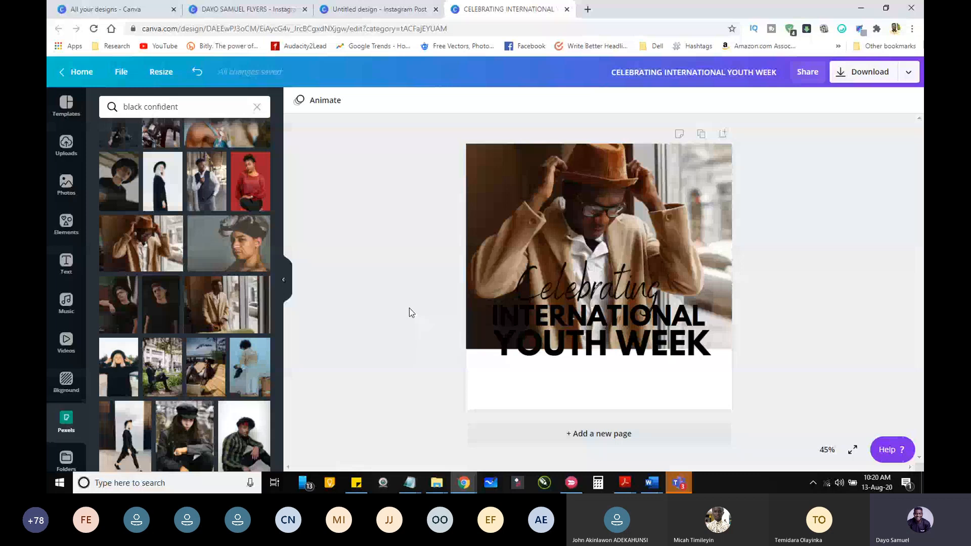
{"action": "left_click", "coordinate": [64, 378]}
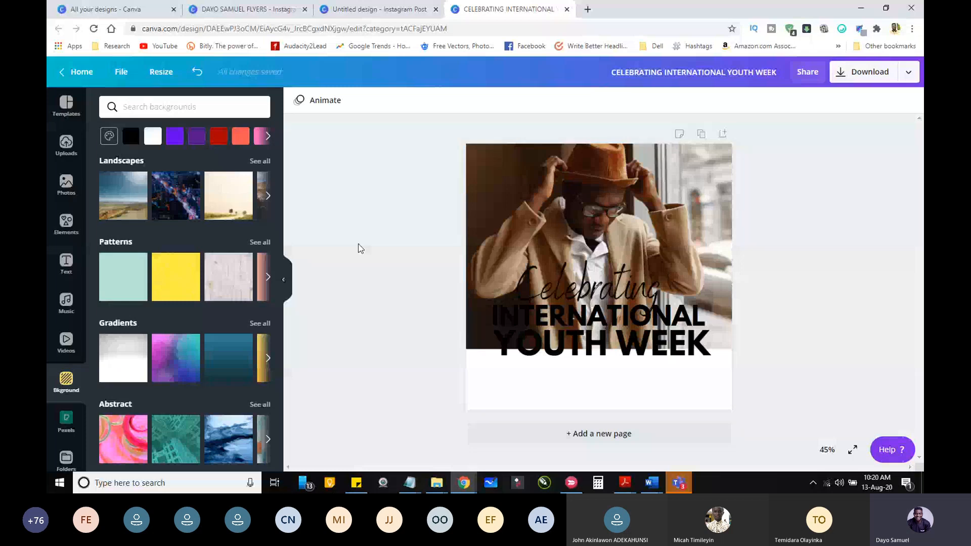
{"action": "left_click", "coordinate": [108, 136]}
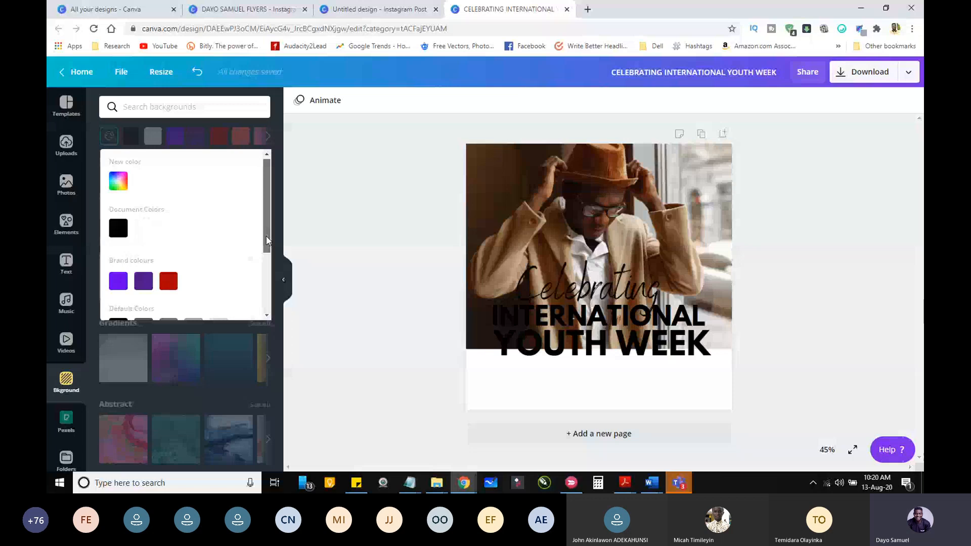
{"action": "left_click", "coordinate": [276, 236]}
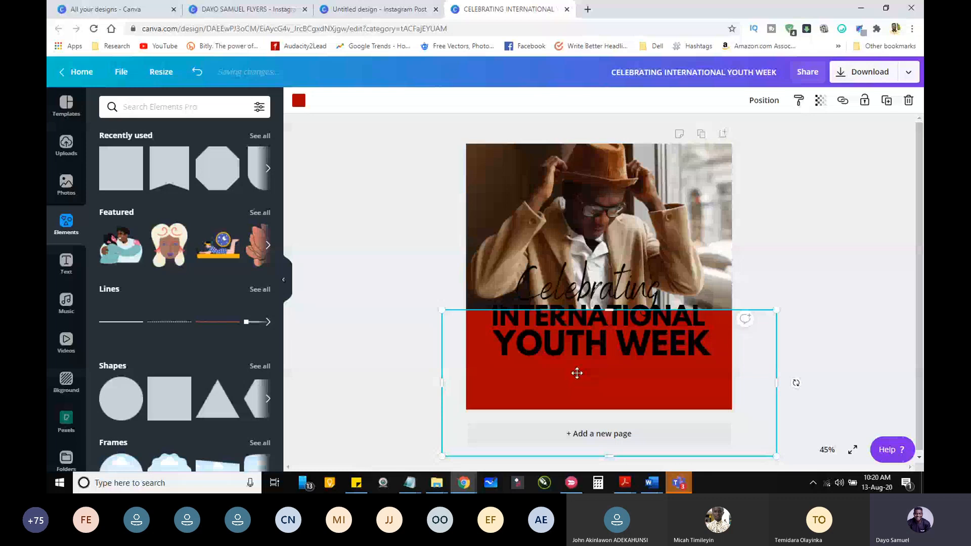
Step: Raise the red rectangle to the INTERNATIONAL line and recolour it brown, #723c1d, starting from the photo's colours
{"action": "left_click_drag", "start_coordinate": [577, 373], "coordinate": [577, 361]}
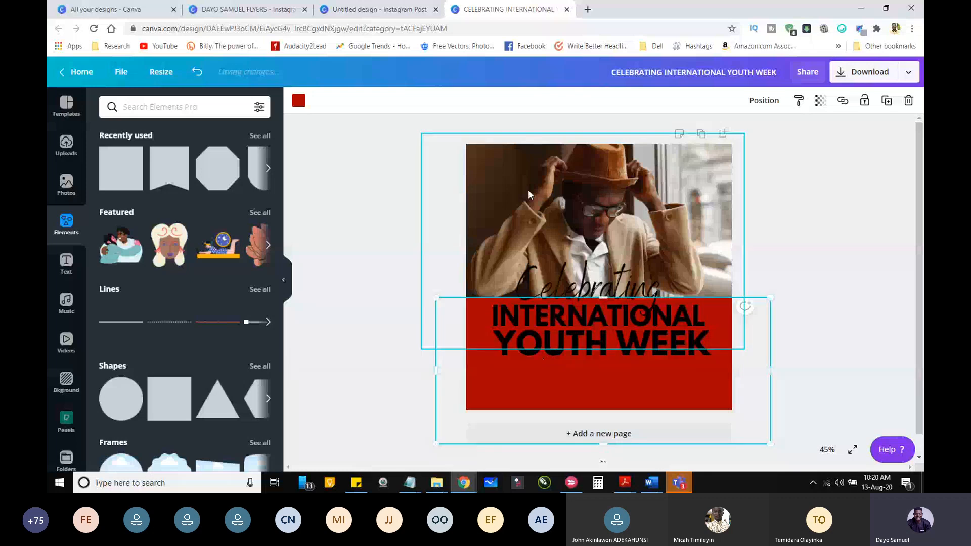
{"action": "left_click", "coordinate": [299, 103]}
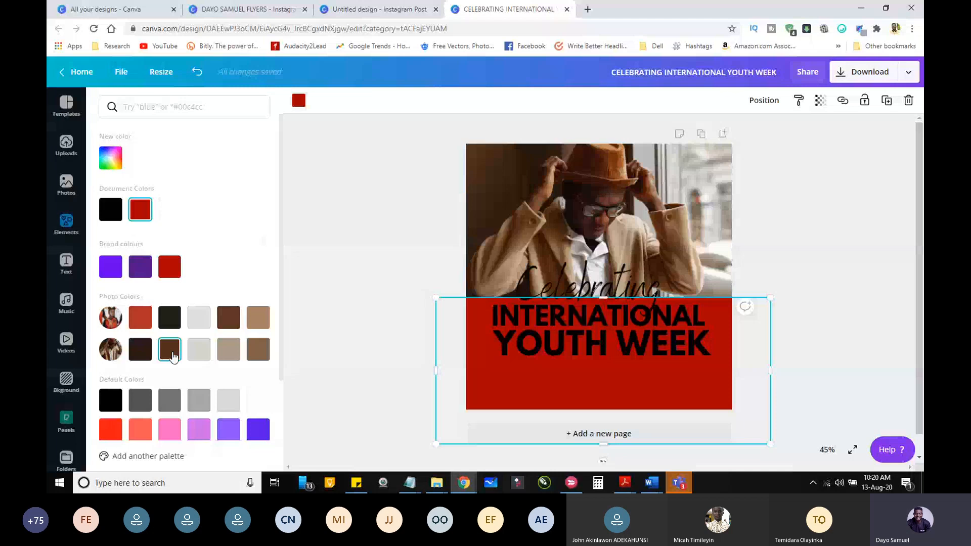
{"action": "left_click", "coordinate": [172, 356]}
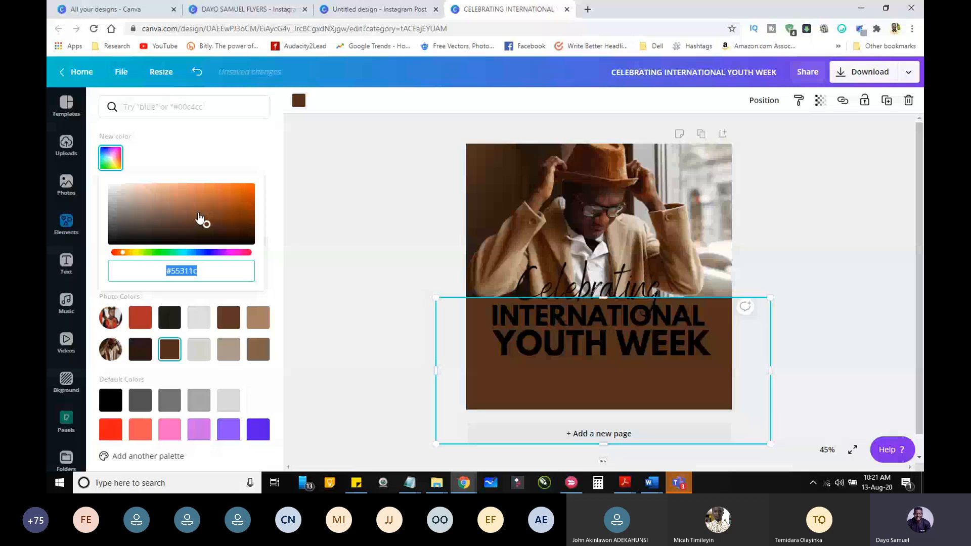
{"action": "left_click", "coordinate": [217, 217]}
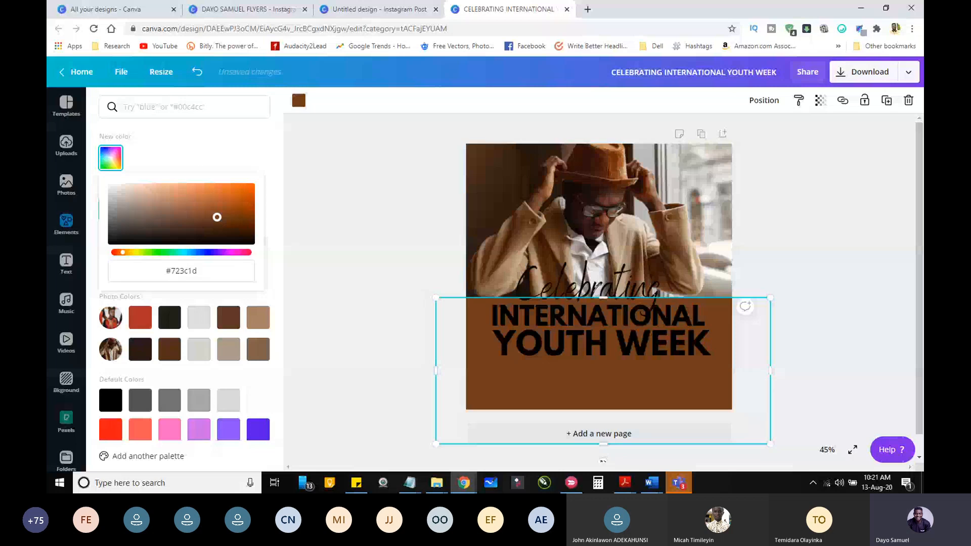
Step: Send the brown rectangle to the back, try it further forward, and return it behind the photo
{"action": "left_click", "coordinate": [774, 108]}
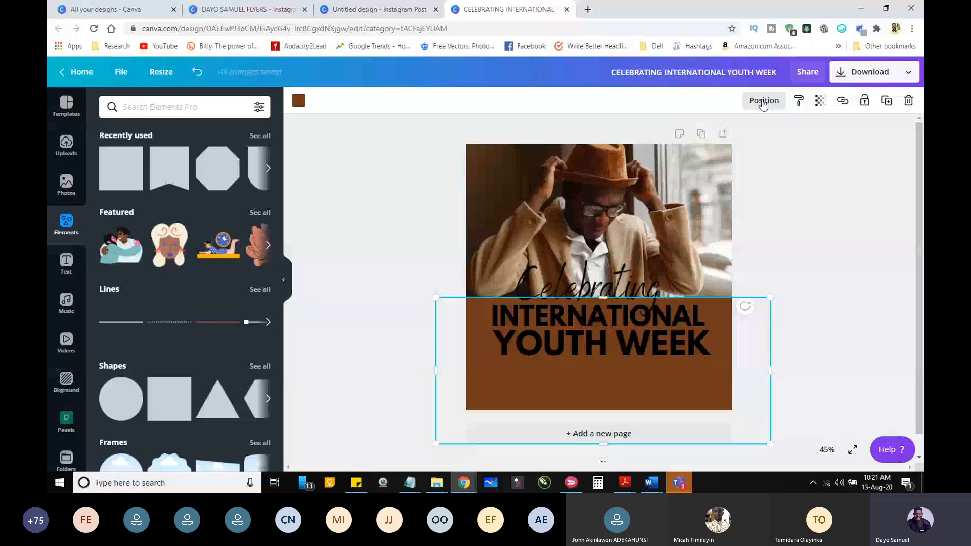
{"action": "left_click", "coordinate": [763, 101]}
{"action": "left_click", "coordinate": [710, 156]}
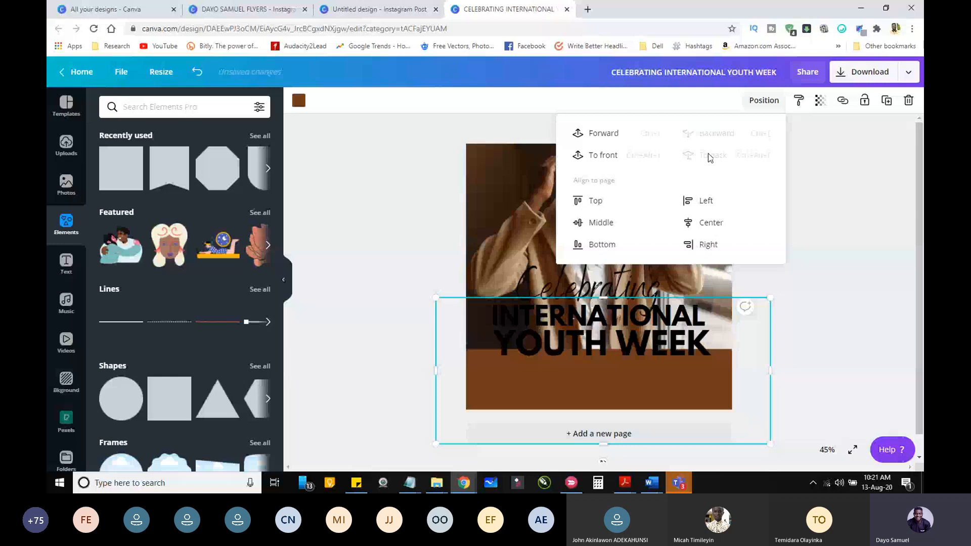
{"action": "left_click", "coordinate": [602, 135]}
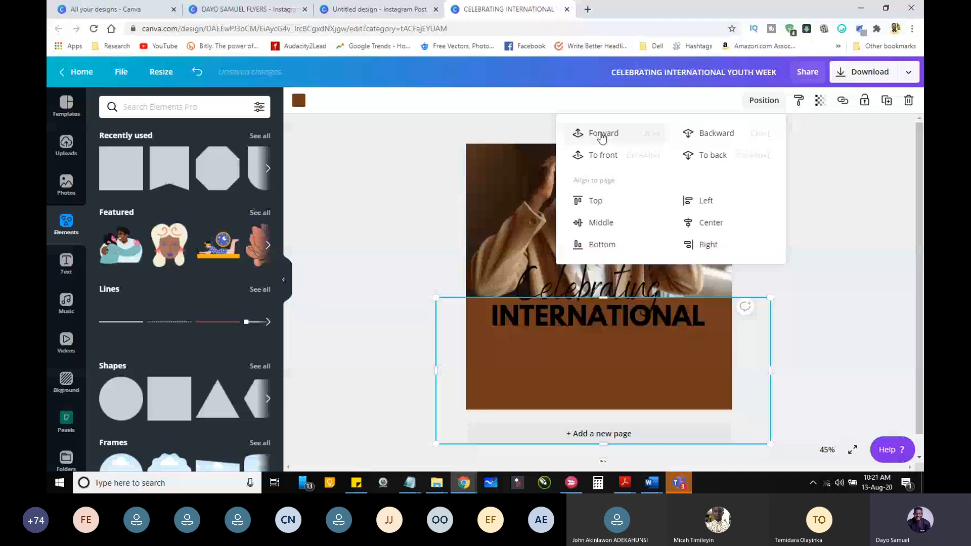
{"action": "left_click", "coordinate": [715, 135]}
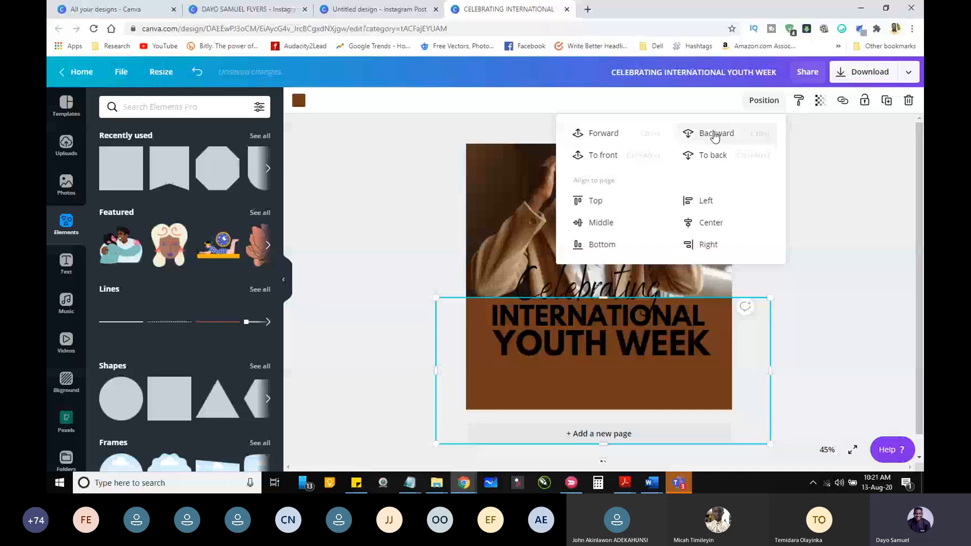
{"action": "left_click", "coordinate": [715, 136]}
{"action": "left_click", "coordinate": [804, 242]}
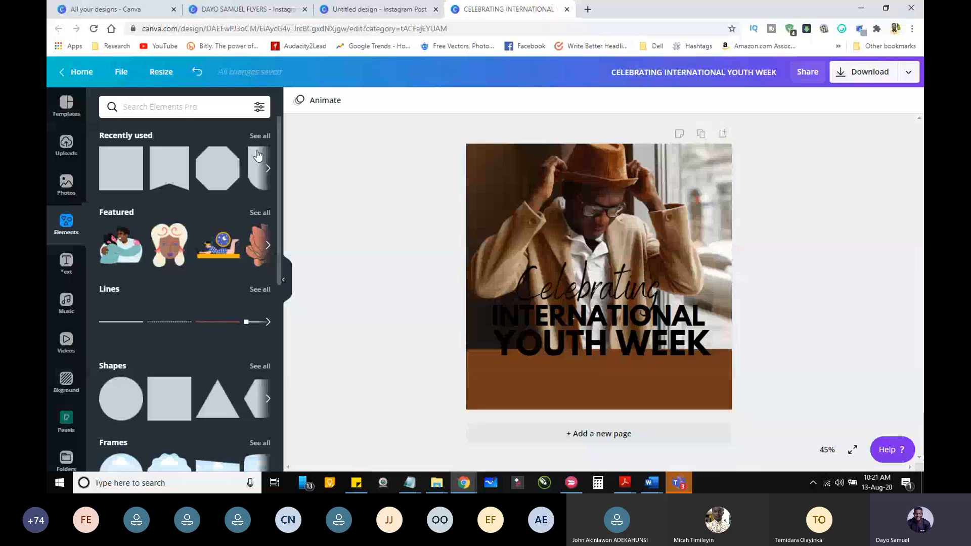
Step: Add the purple gradient from the recently used elements, rotate it to fade upward and enlarge it over the flyer behind the text
{"action": "scroll", "coordinate": [279, 171], "scroll_direction": "down", "scroll_amount": 1}
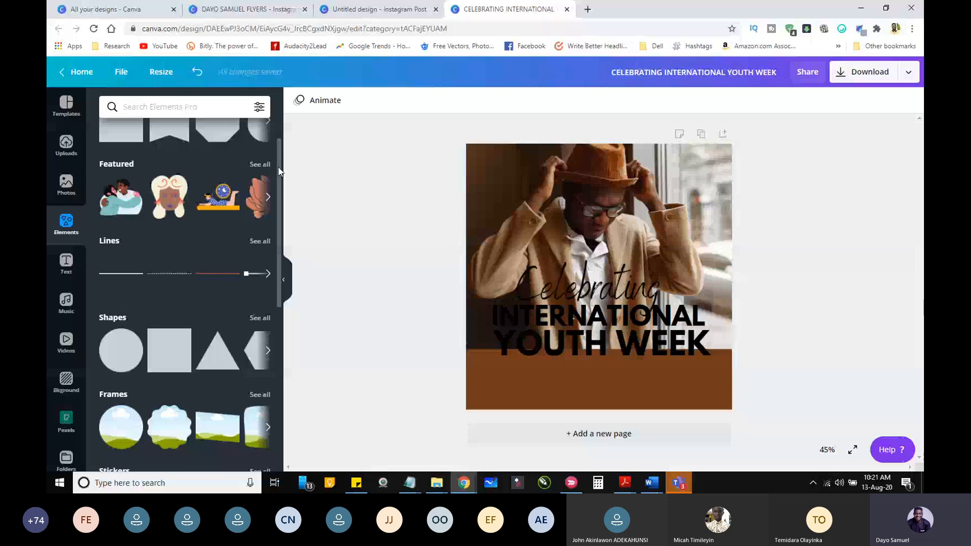
{"action": "left_click_drag", "start_coordinate": [279, 168], "coordinate": [279, 146]}
{"action": "left_click", "coordinate": [253, 137]}
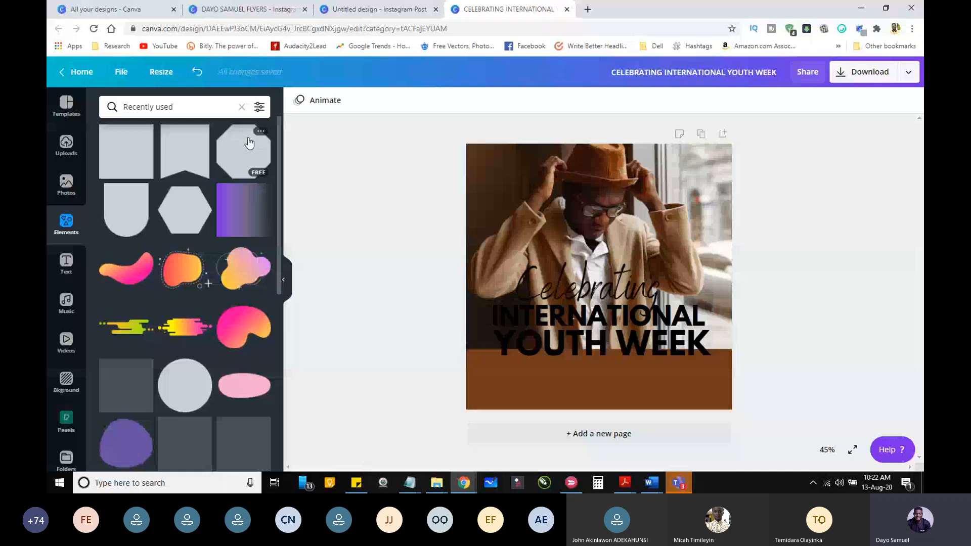
{"action": "left_click", "coordinate": [243, 210]}
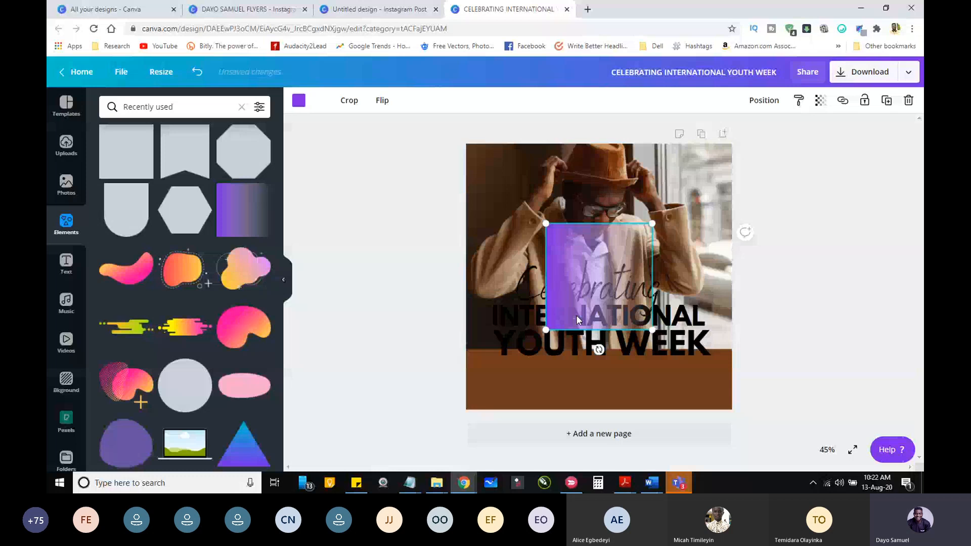
{"action": "left_click_drag", "start_coordinate": [599, 349], "coordinate": [643, 313]}
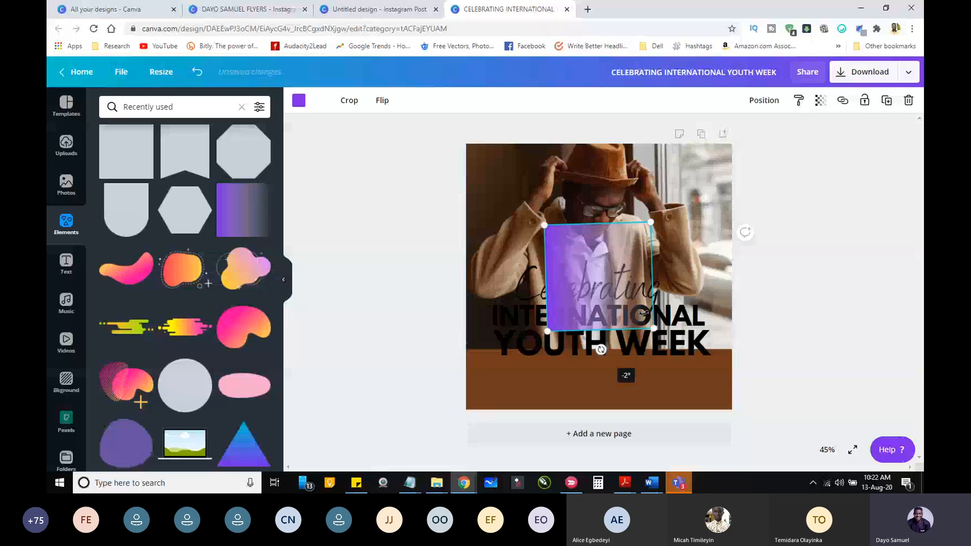
{"action": "left_click_drag", "start_coordinate": [644, 313], "coordinate": [507, 355]}
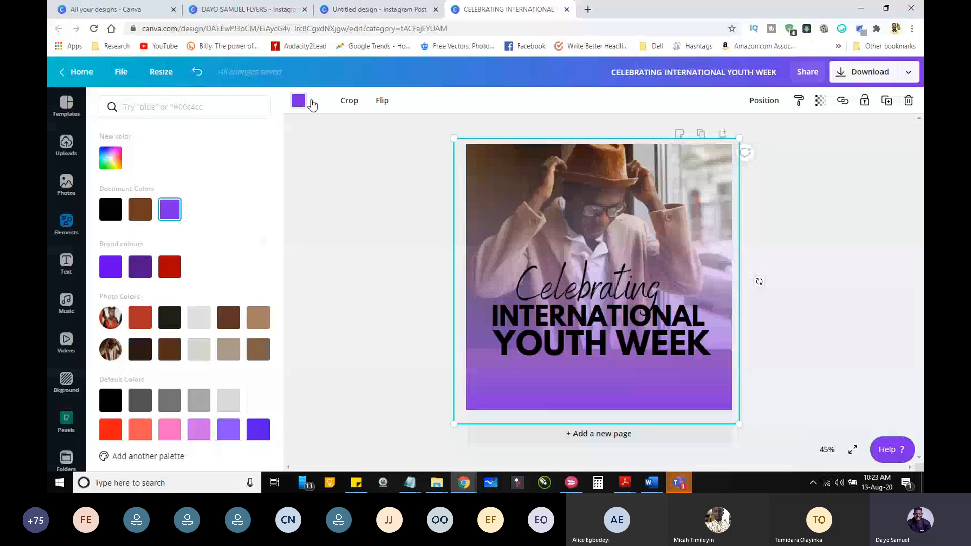
Step: Try brown and the red brand colour on the gradient overlay, and undo back to the flyer without the gradient
{"action": "left_click", "coordinate": [140, 213]}
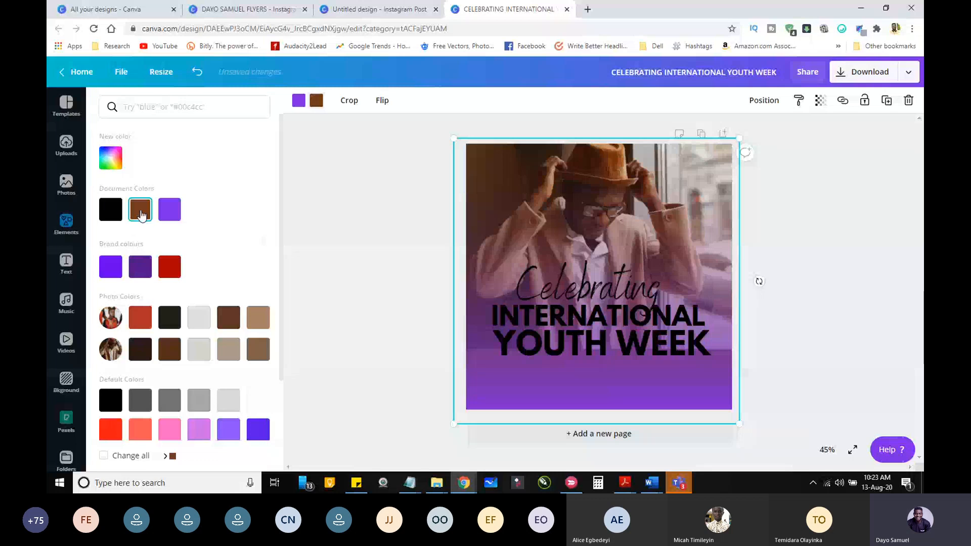
{"action": "left_click", "coordinate": [141, 214]}
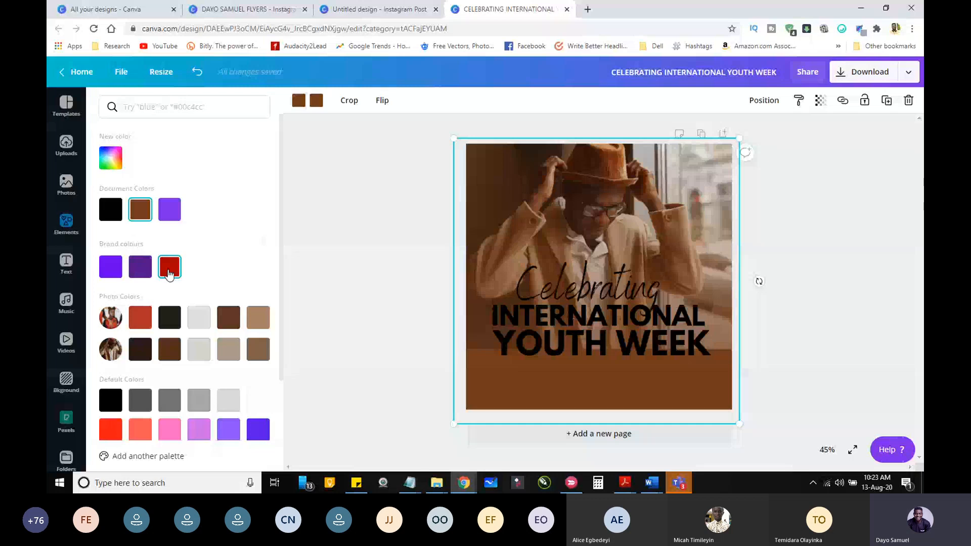
{"action": "left_click", "coordinate": [169, 273]}
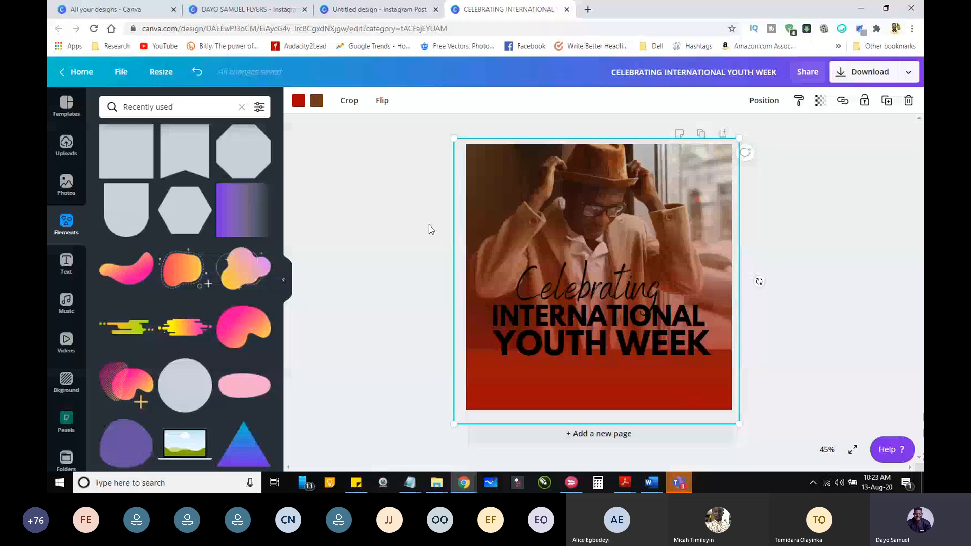
{"action": "left_click", "coordinate": [428, 224]}
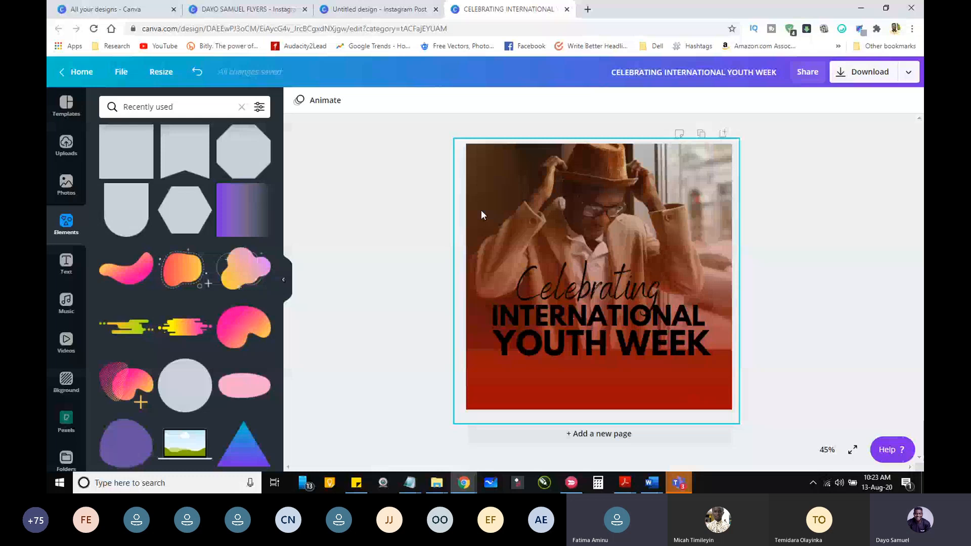
{"action": "left_click", "coordinate": [198, 73]}
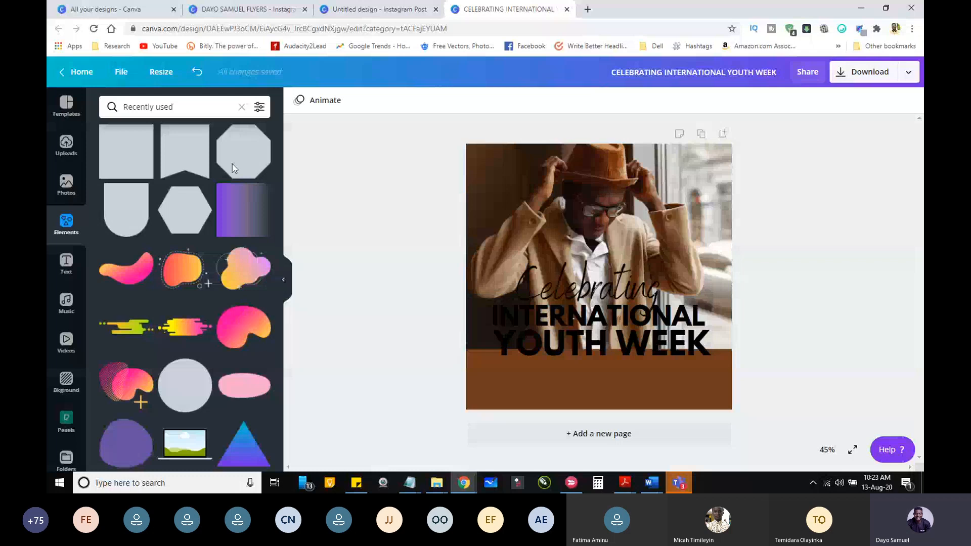
Step: Search the elements for "gradient" and add the purple fading square gradient to the flyer
{"action": "left_click", "coordinate": [164, 108]}
{"action": "type", "text": "gr"}
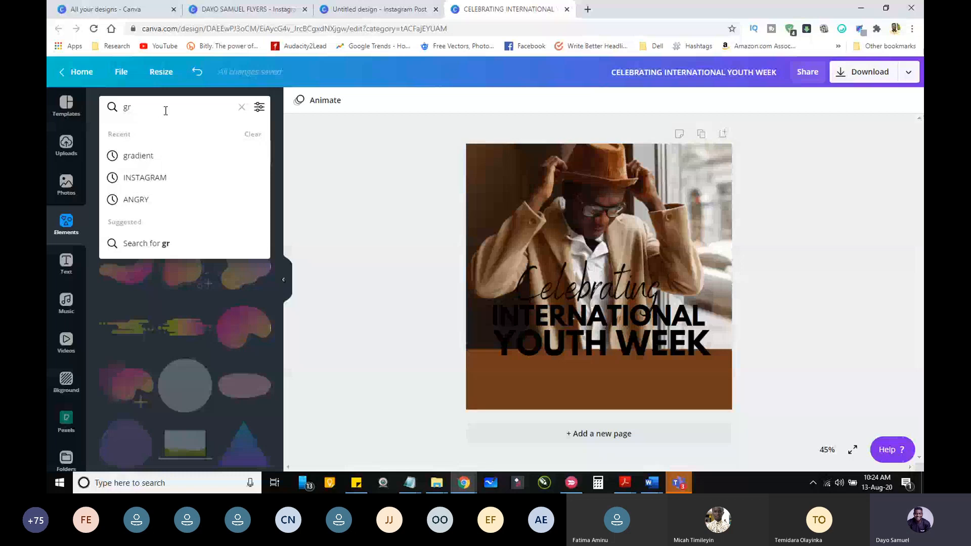
{"action": "left_click", "coordinate": [140, 157]}
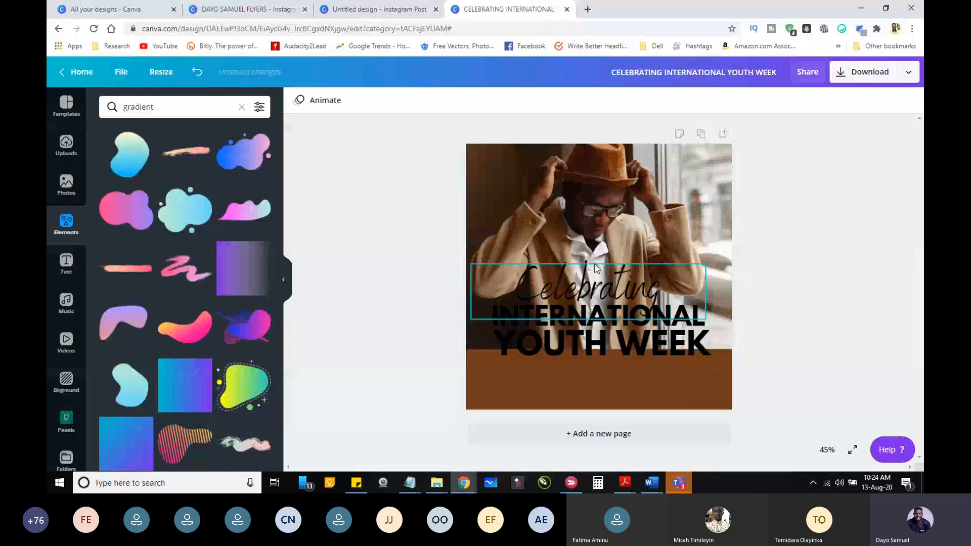
{"action": "left_click", "coordinate": [235, 270]}
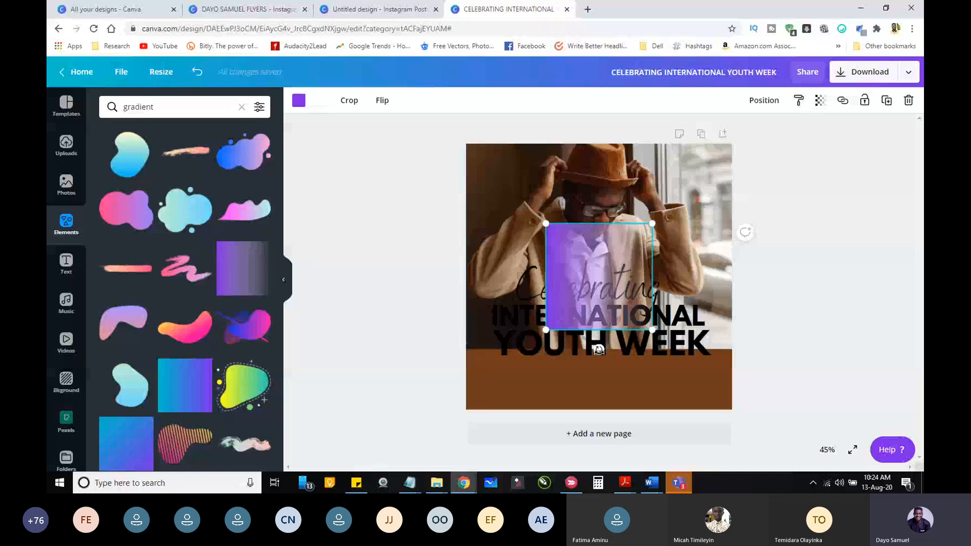
Step: Rotate the purple gradient so it fades upward, and position and enlarge it to cover the whole flyer
{"action": "left_click_drag", "start_coordinate": [599, 350], "coordinate": [652, 276]}
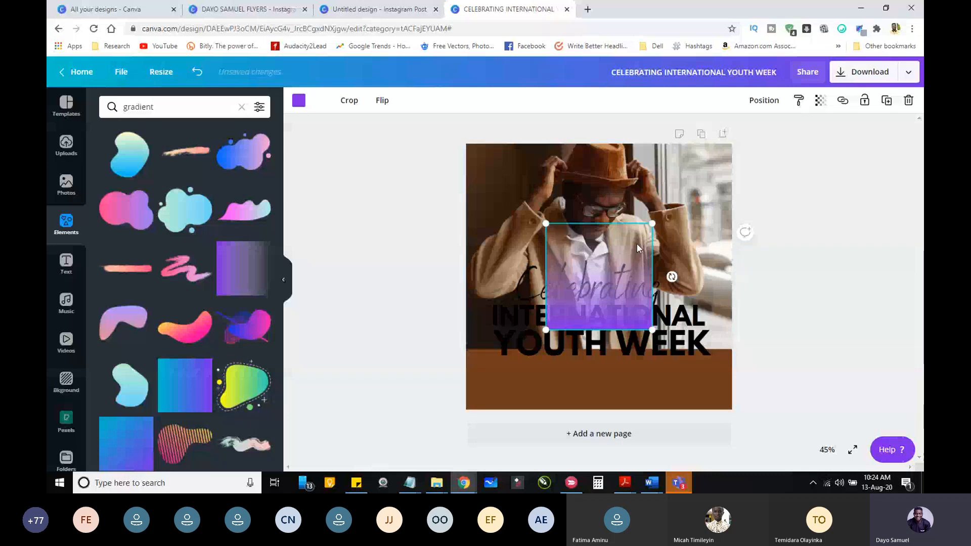
{"action": "left_click_drag", "start_coordinate": [636, 243], "coordinate": [530, 330]}
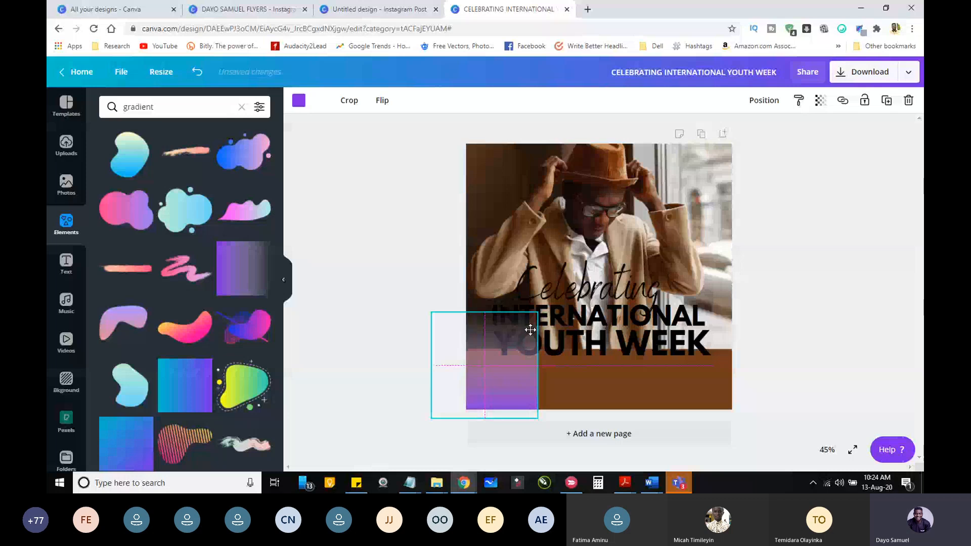
{"action": "left_click_drag", "start_coordinate": [530, 330], "coordinate": [547, 330]}
{"action": "left_click_drag", "start_coordinate": [555, 312], "coordinate": [768, 166]}
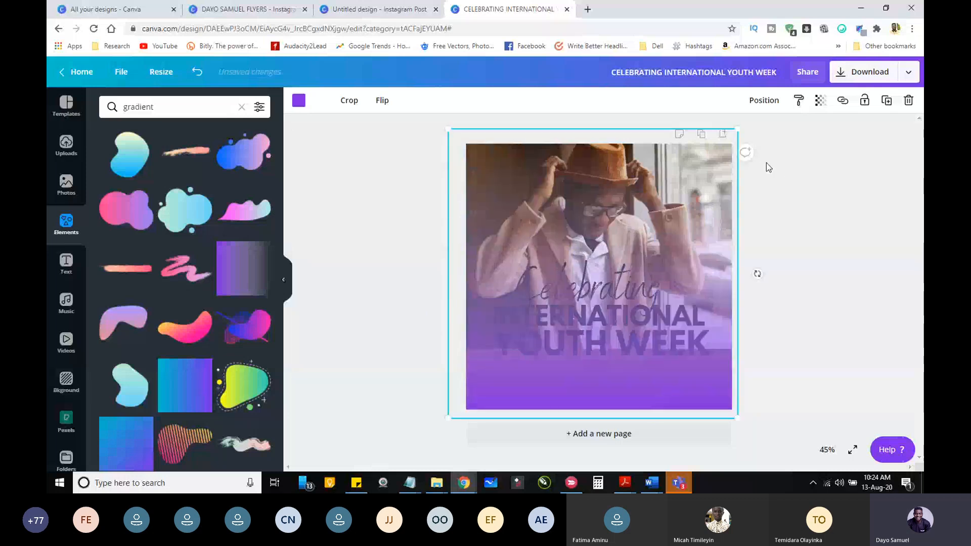
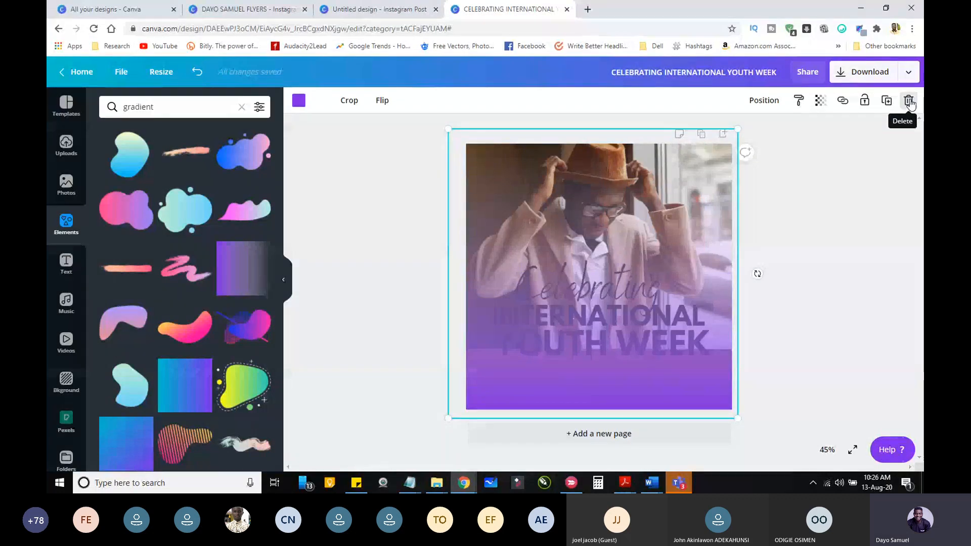
Step: Delete the purple gradient overlay and the brown base rectangle, and shift the photo slightly to the right across the flyer
{"action": "left_click", "coordinate": [909, 103]}
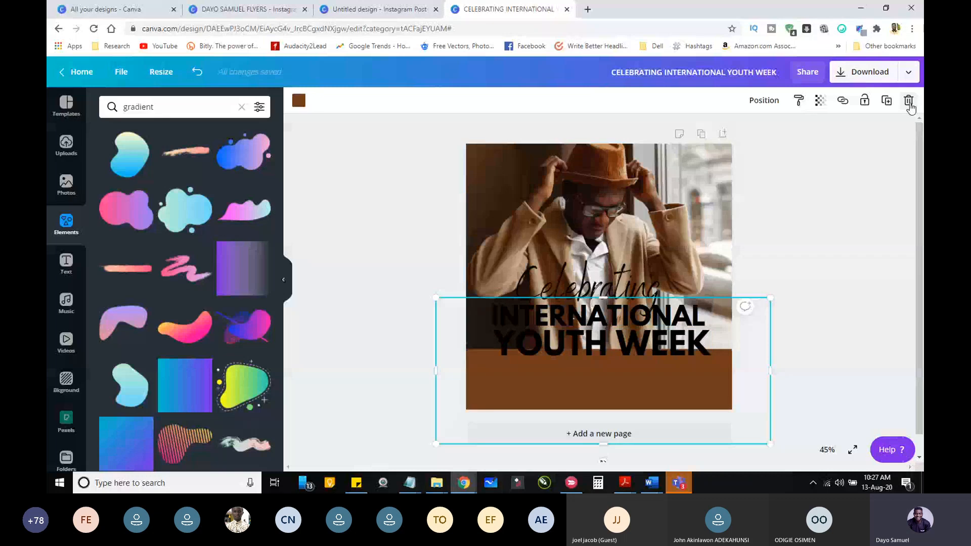
{"action": "left_click", "coordinate": [908, 103]}
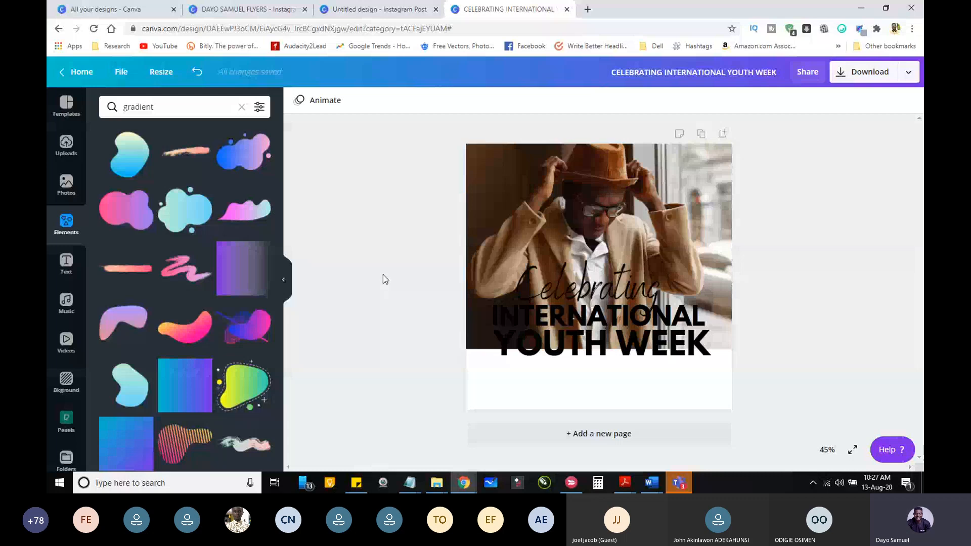
{"action": "left_click", "coordinate": [513, 213]}
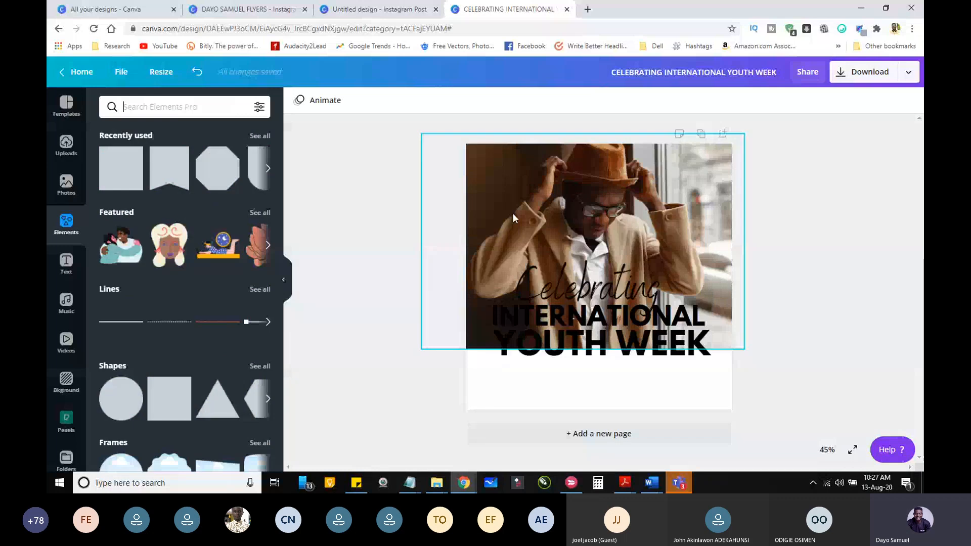
{"action": "left_click_drag", "start_coordinate": [513, 213], "coordinate": [564, 205]}
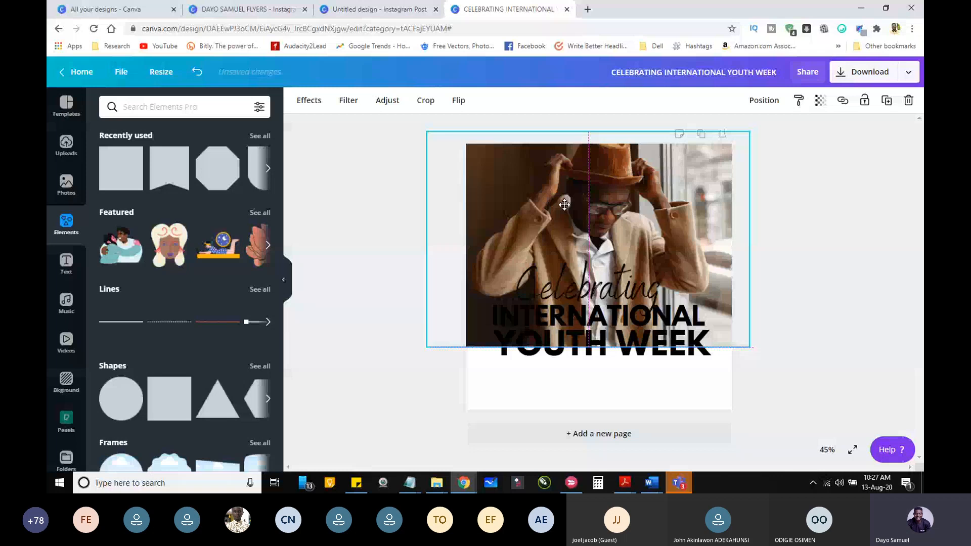
{"action": "left_click", "coordinate": [464, 383]}
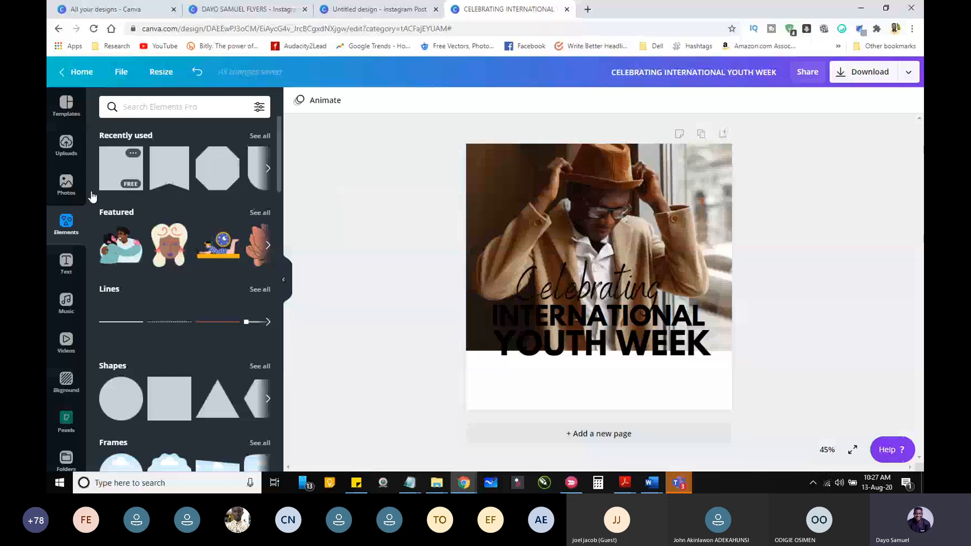
Step: Add a square shape, move it over the lower part of the flyer and widen it past both side edges
{"action": "left_click", "coordinate": [164, 403]}
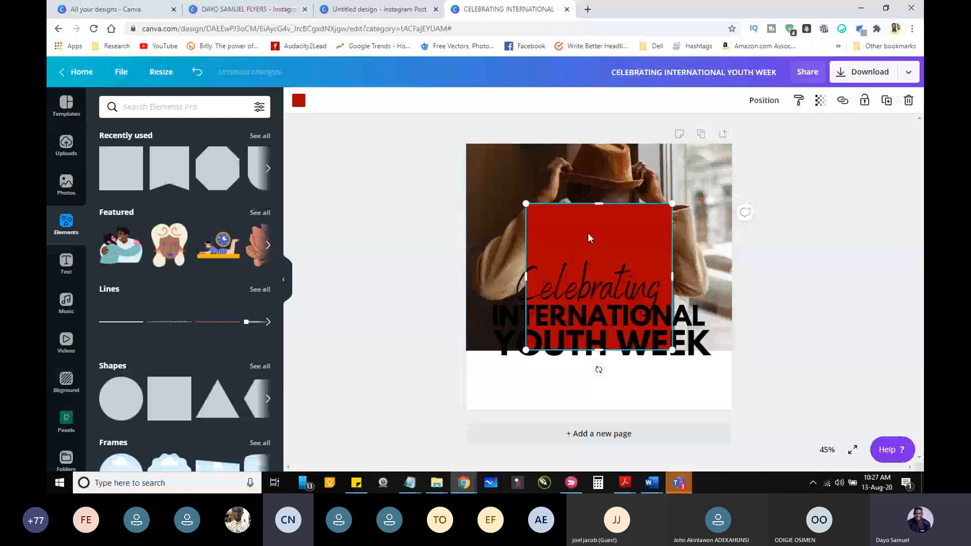
{"action": "left_click_drag", "start_coordinate": [588, 235], "coordinate": [500, 346]}
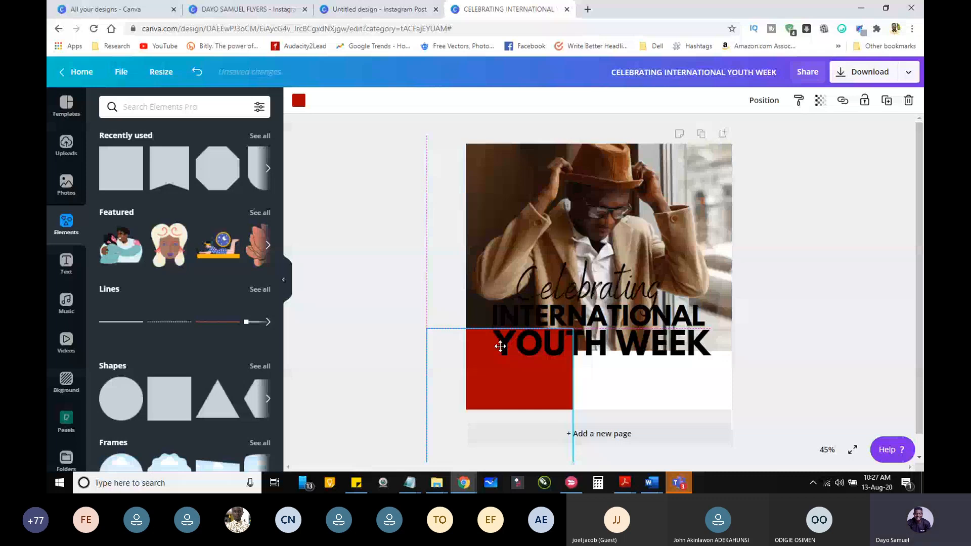
{"action": "left_click_drag", "start_coordinate": [500, 346], "coordinate": [520, 309]}
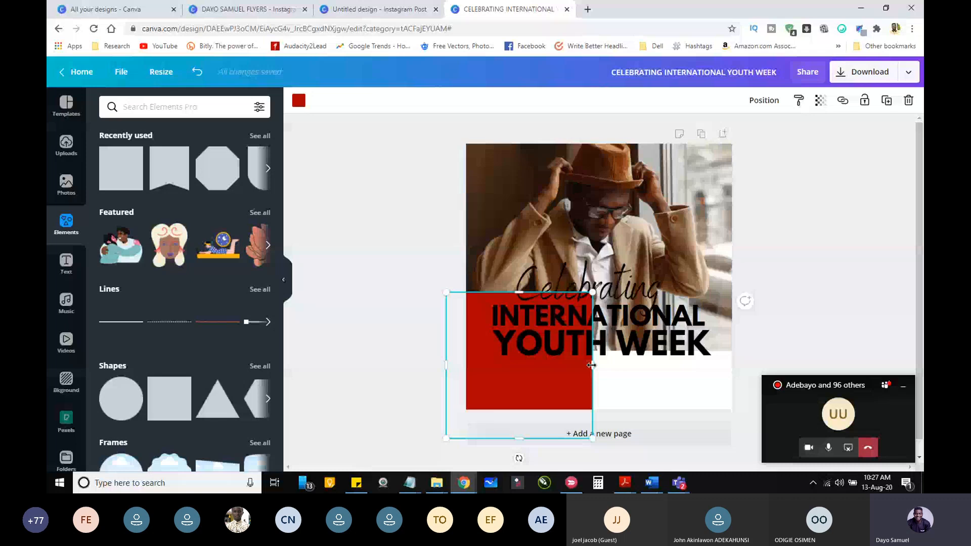
{"action": "left_click_drag", "start_coordinate": [591, 365], "coordinate": [753, 360]}
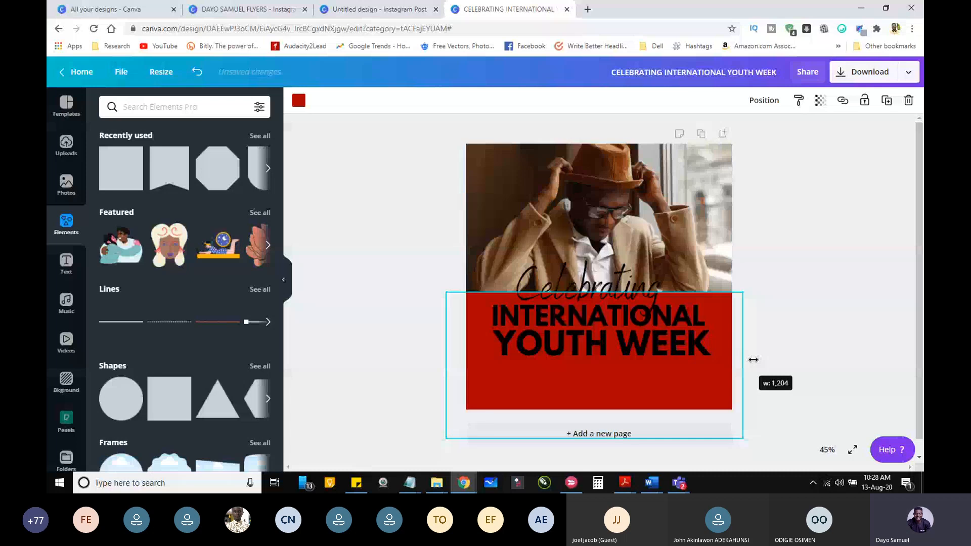
{"action": "left_click_drag", "start_coordinate": [753, 360], "coordinate": [795, 360]}
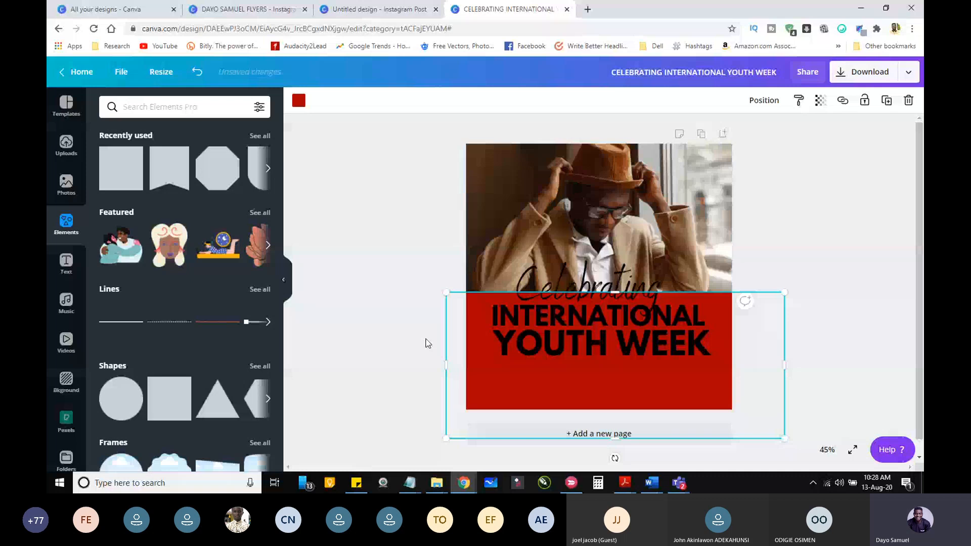
Step: Demonstrate the red rectangle's layering by moving it forward and backward, and leave it behind the photo and the text
{"action": "left_click", "coordinate": [764, 100]}
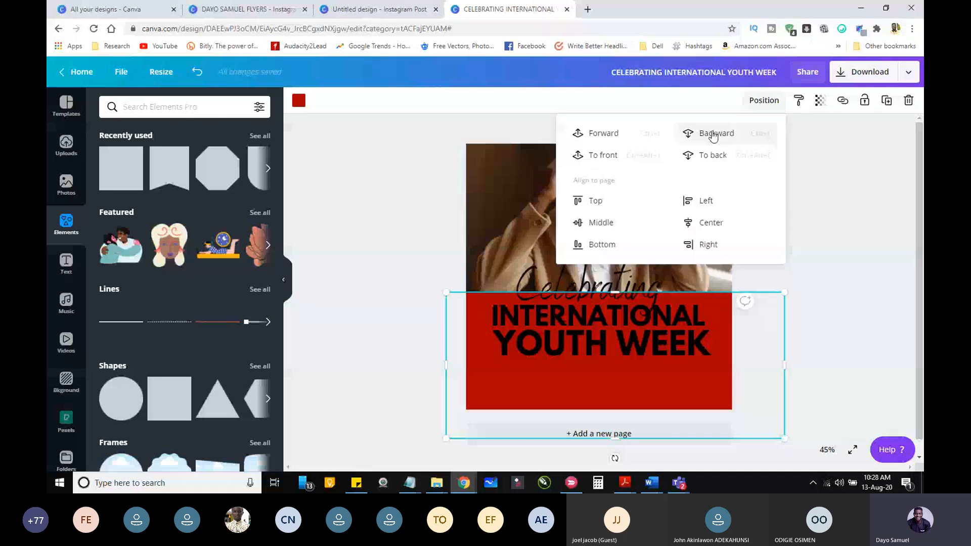
{"action": "left_click", "coordinate": [709, 158]}
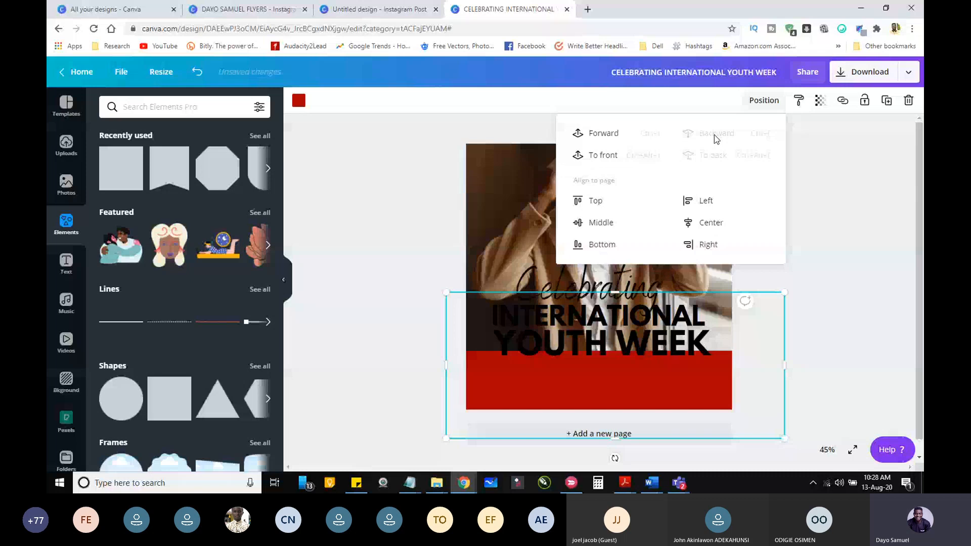
{"action": "left_click", "coordinate": [596, 135]}
{"action": "left_click", "coordinate": [597, 136]}
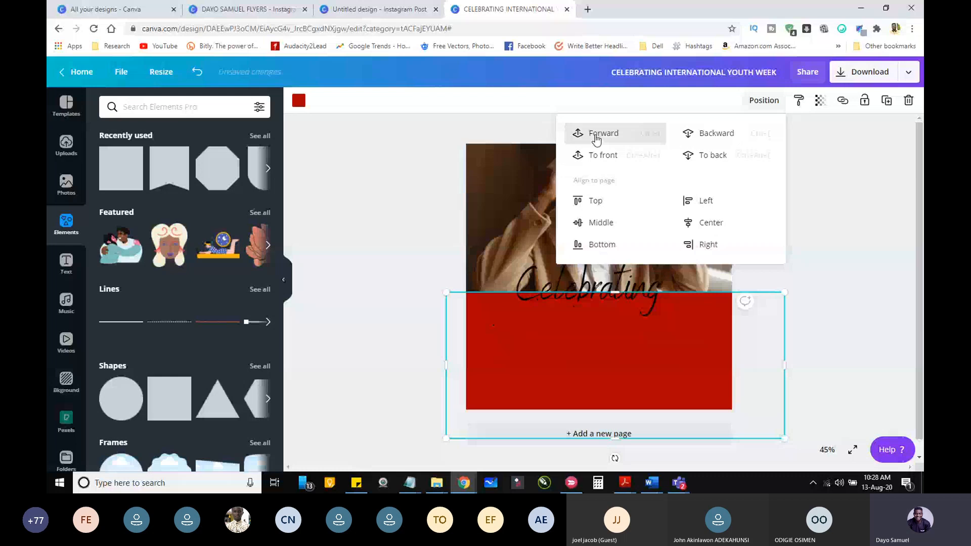
{"action": "left_click", "coordinate": [597, 138]}
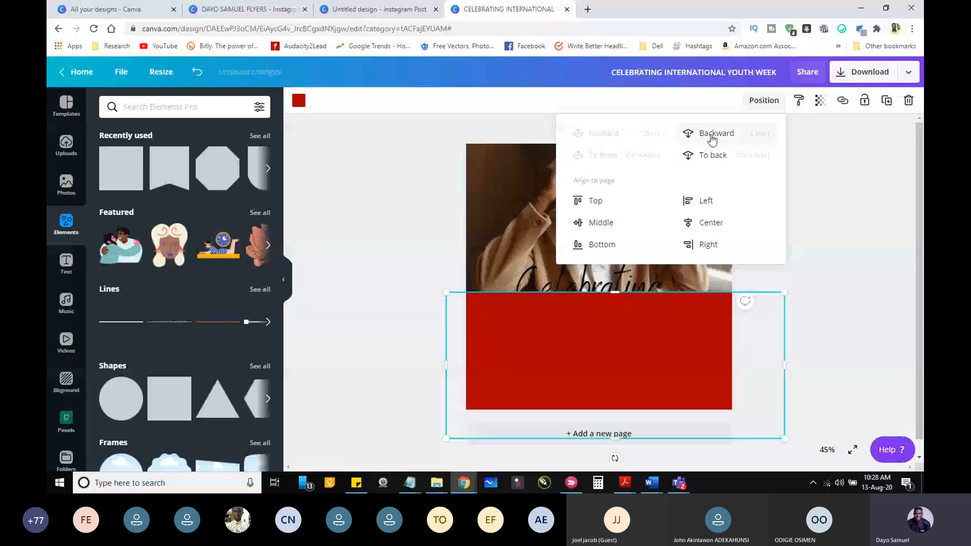
{"action": "left_click", "coordinate": [712, 135]}
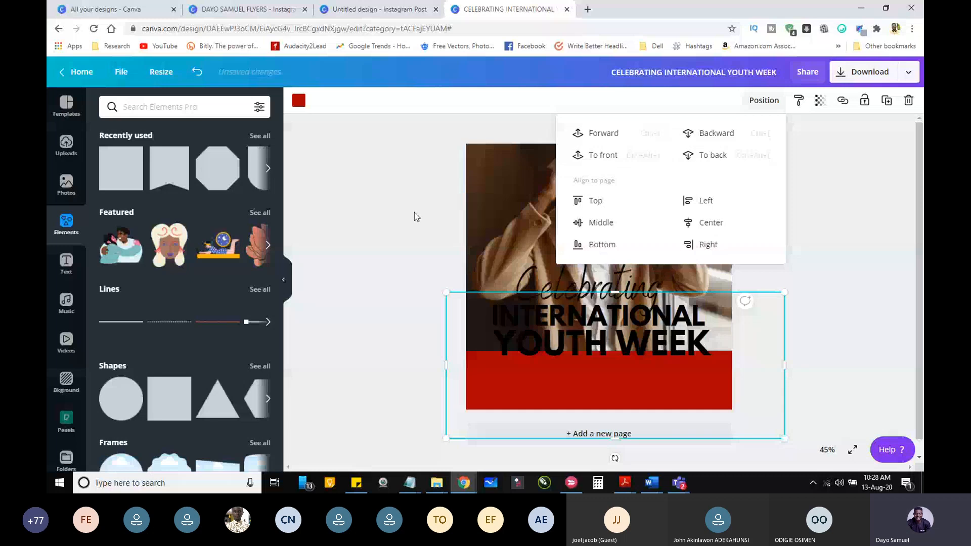
{"action": "left_click", "coordinate": [414, 213]}
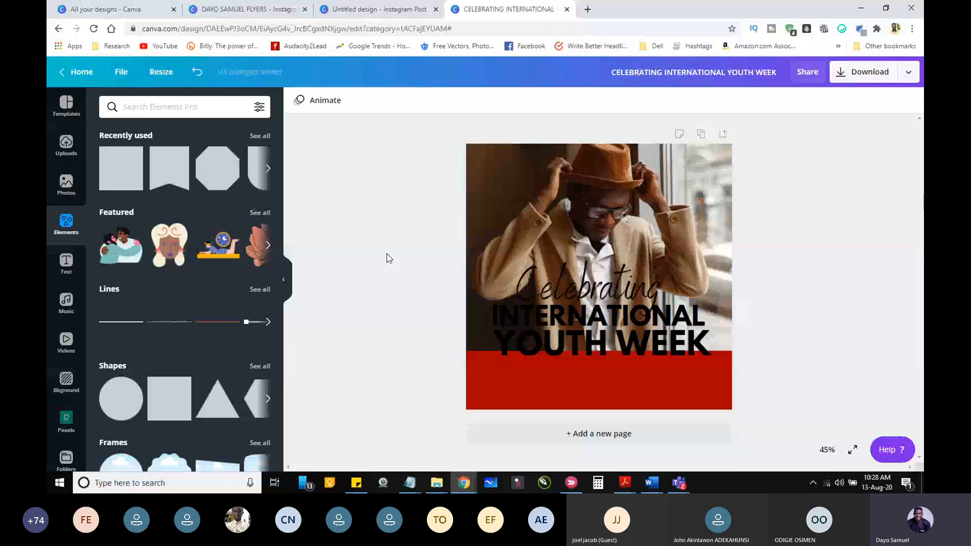
Step: Recolour the red base rectangle with the darkest brown from the flyer photo's colours
{"action": "left_click", "coordinate": [520, 372]}
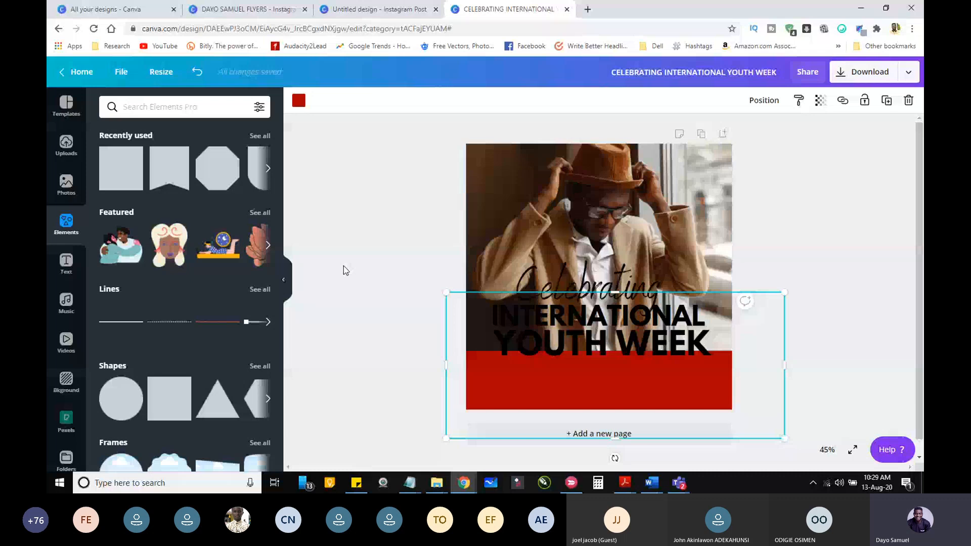
{"action": "left_click", "coordinate": [298, 101]}
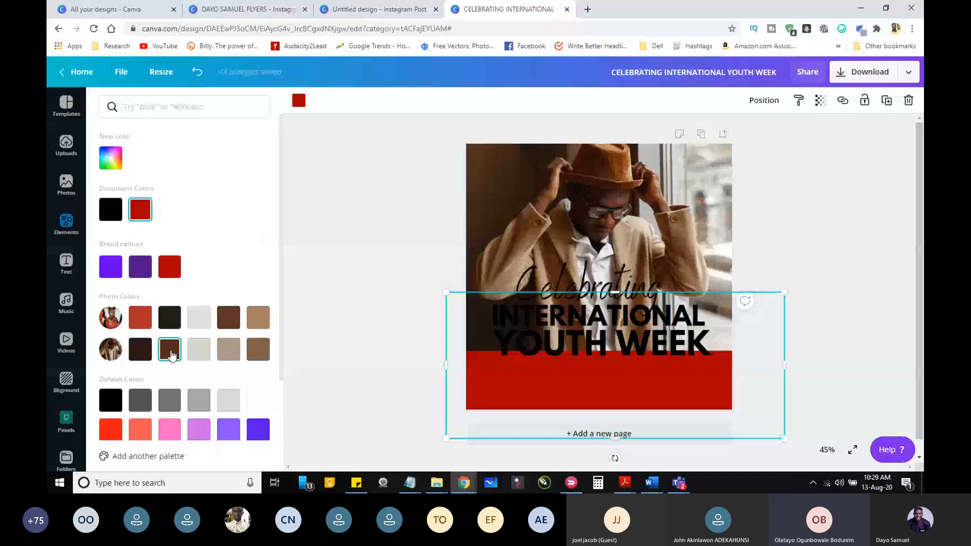
{"action": "left_click", "coordinate": [142, 350]}
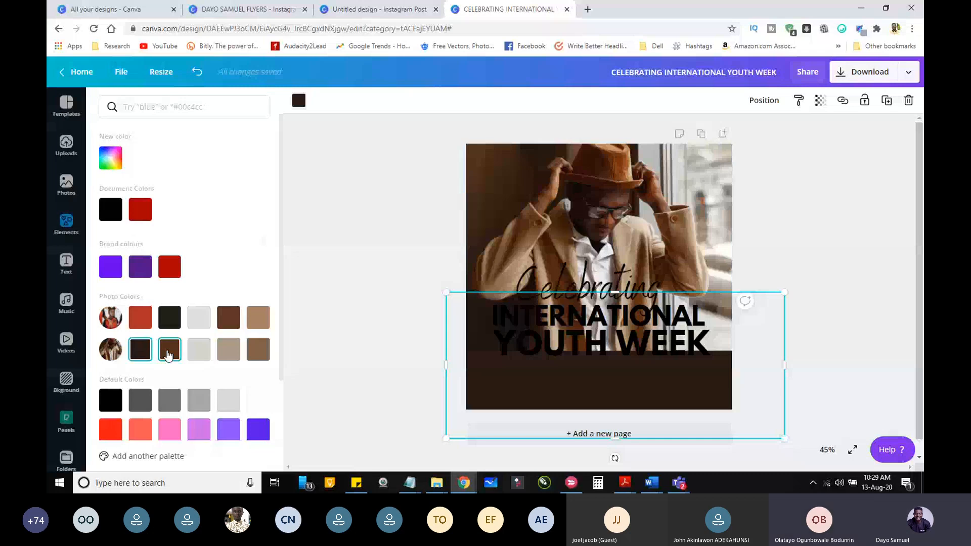
{"action": "left_click", "coordinate": [146, 354]}
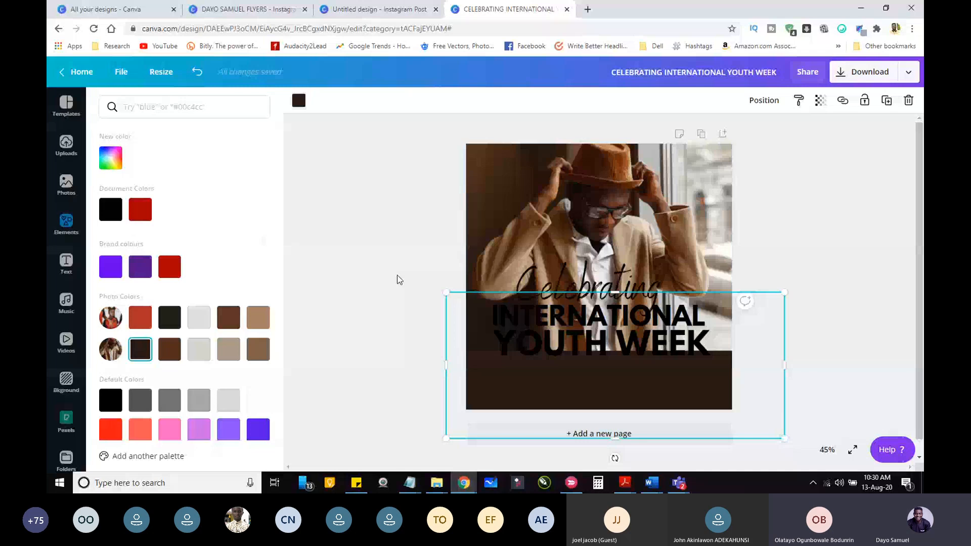
{"action": "left_click", "coordinate": [397, 278]}
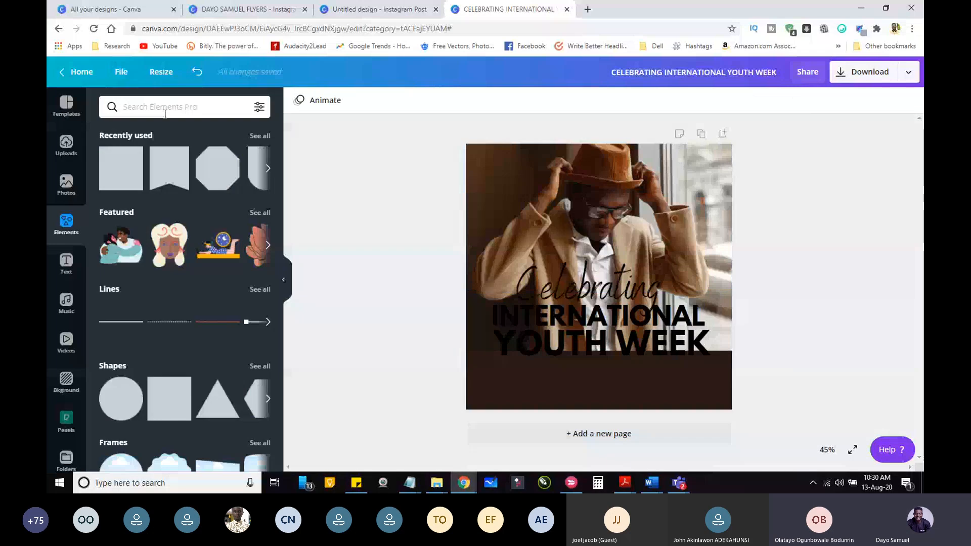
Step: Search the elements for "gradient", add the purple fading square and rotate it to fade upward at the flyer's lower left
{"action": "left_click", "coordinate": [166, 110]}
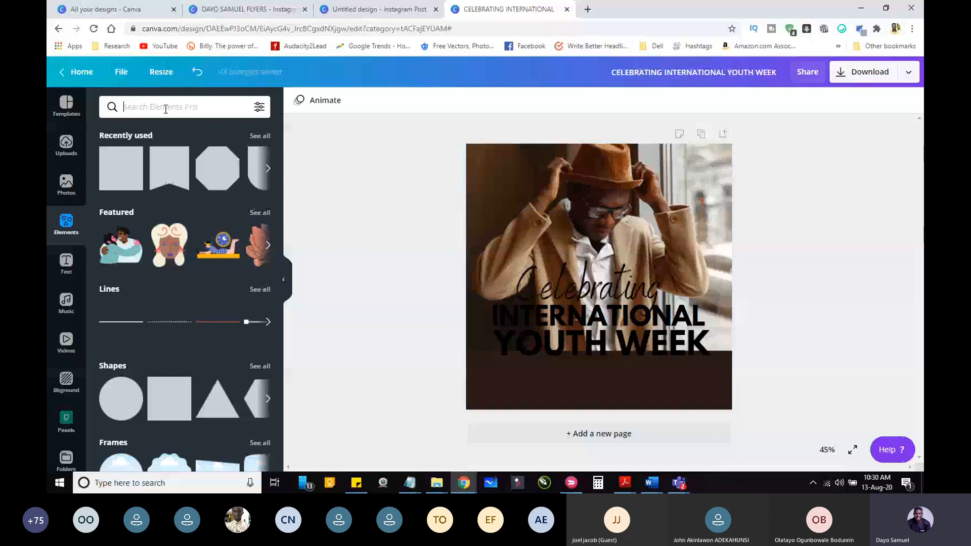
{"action": "type", "text": "gr"}
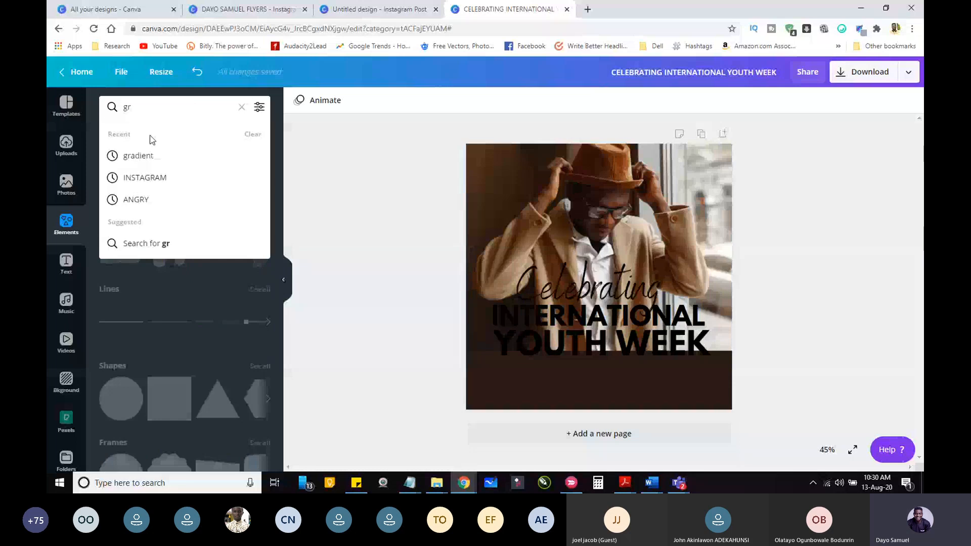
{"action": "left_click", "coordinate": [147, 155]}
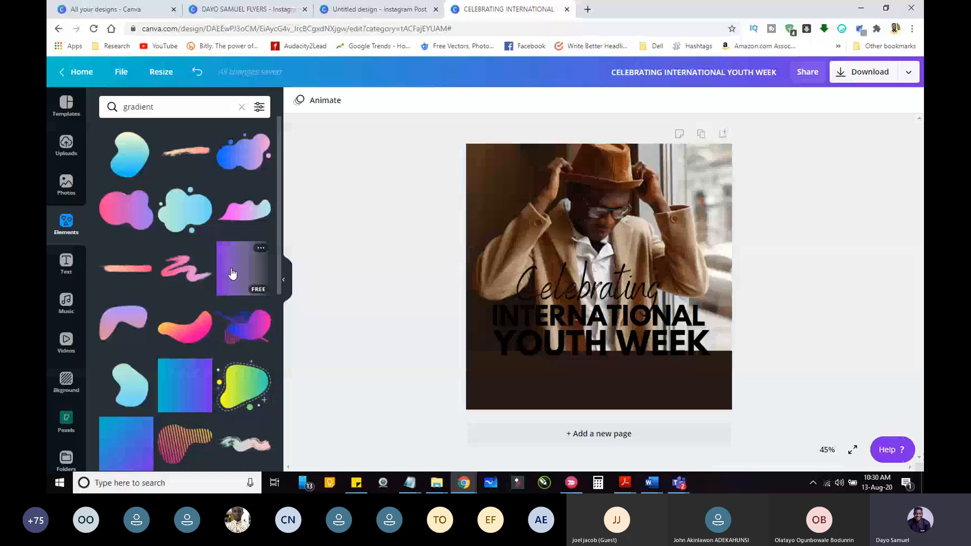
{"action": "left_click", "coordinate": [232, 273]}
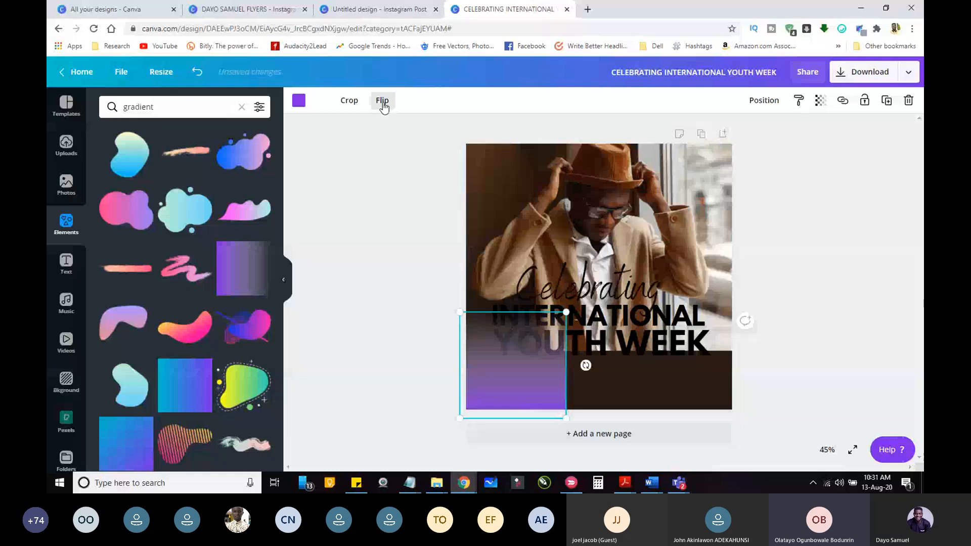
Step: Enlarge the purple gradient from its corner and position it to cover the whole flyer
{"action": "left_click_drag", "start_coordinate": [471, 352], "coordinate": [478, 362]}
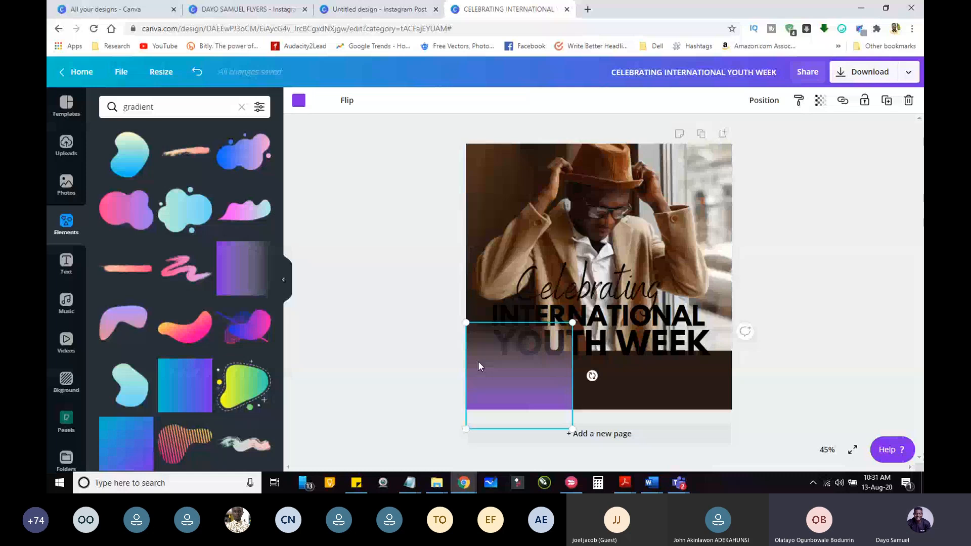
{"action": "left_click_drag", "start_coordinate": [572, 323], "coordinate": [723, 225]}
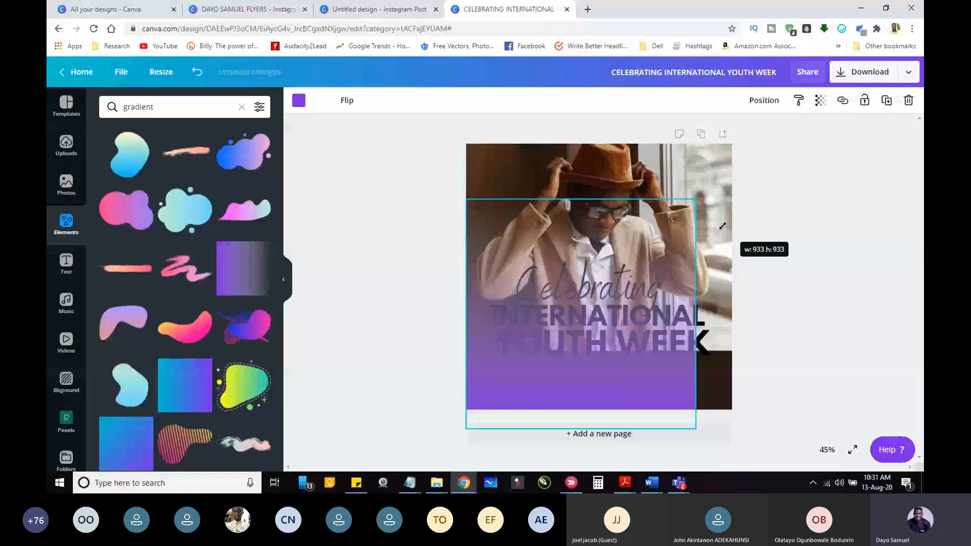
{"action": "left_click_drag", "start_coordinate": [723, 226], "coordinate": [742, 144]}
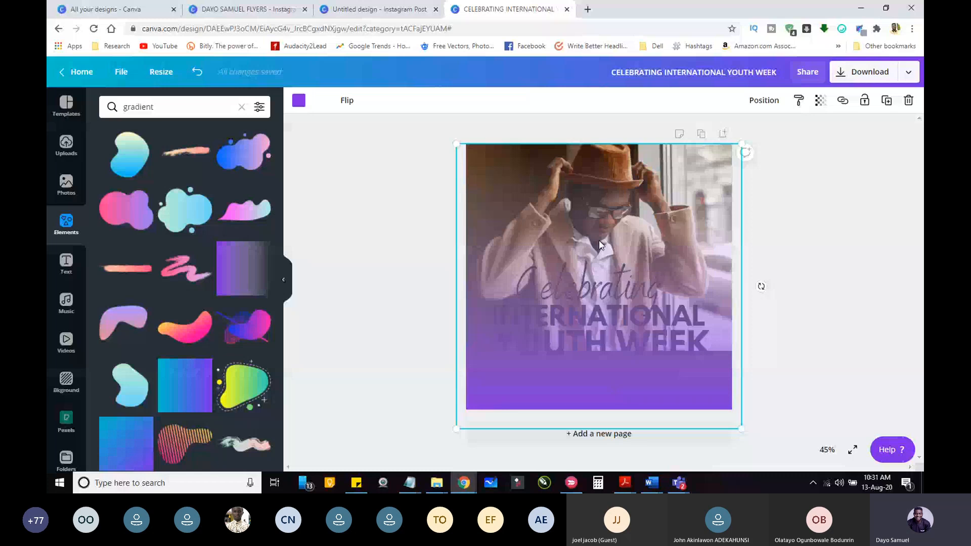
{"action": "left_click_drag", "start_coordinate": [599, 242], "coordinate": [596, 221]}
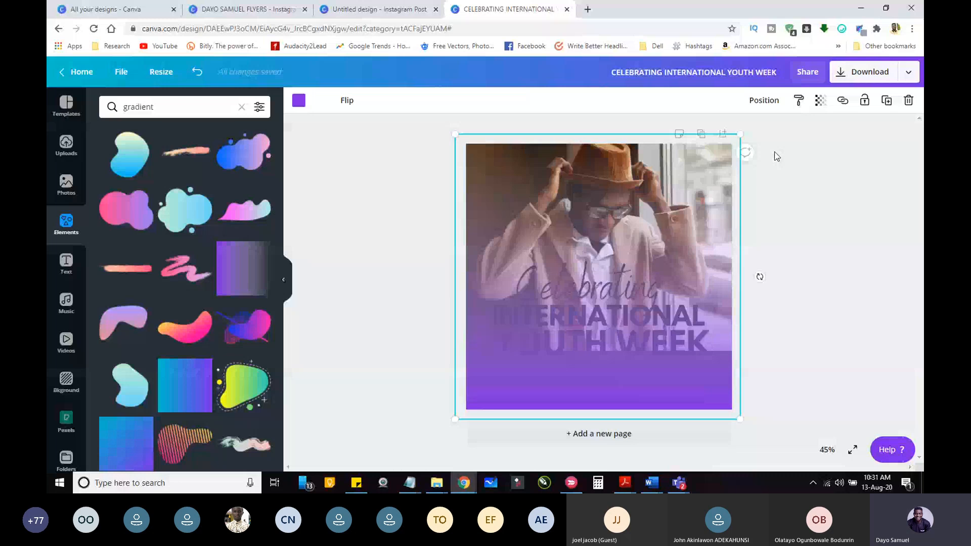
Step: Send the purple gradient backward until it sits behind the "Celebrating" and "INTERNATIONAL YOUTH WEEK" texts
{"action": "left_click", "coordinate": [764, 101]}
{"action": "left_click", "coordinate": [714, 135]}
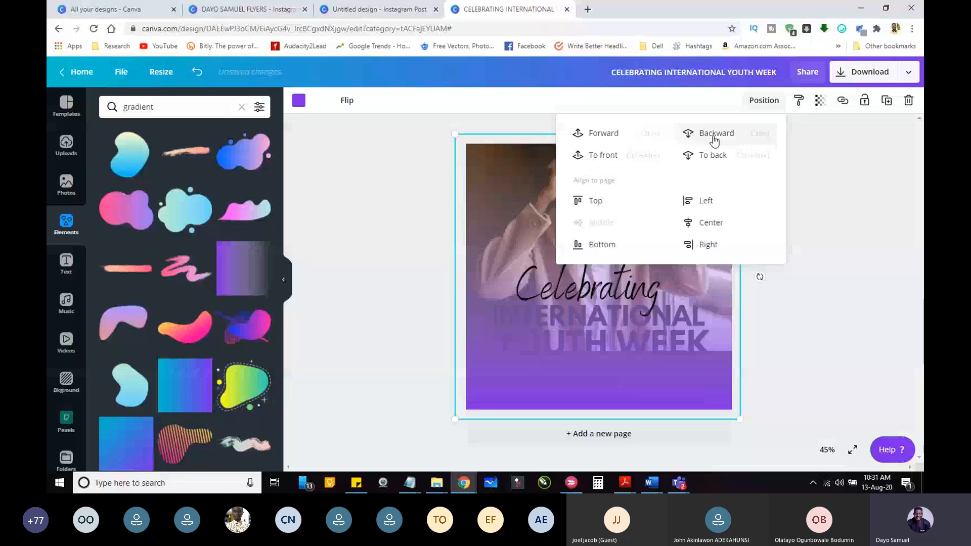
{"action": "left_click", "coordinate": [714, 136]}
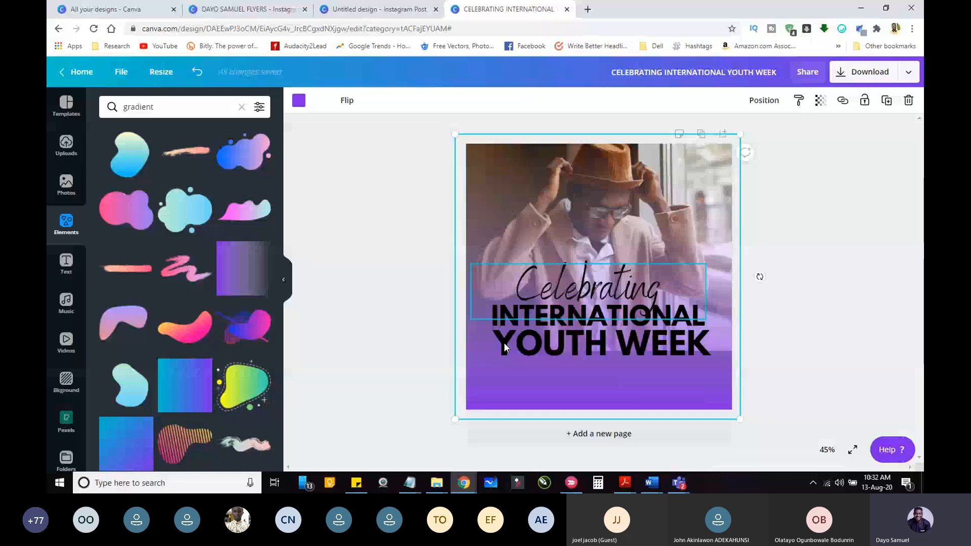
Step: Recolour the gradient's white part with the brand red and its purple part with the darkest brown from the flyer photo's colours
{"action": "left_click", "coordinate": [317, 101]}
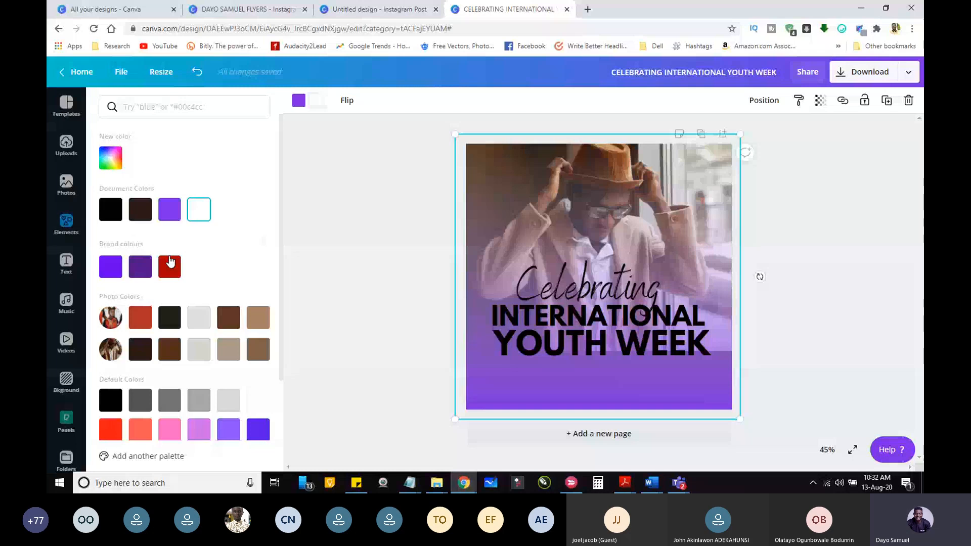
{"action": "left_click", "coordinate": [171, 263]}
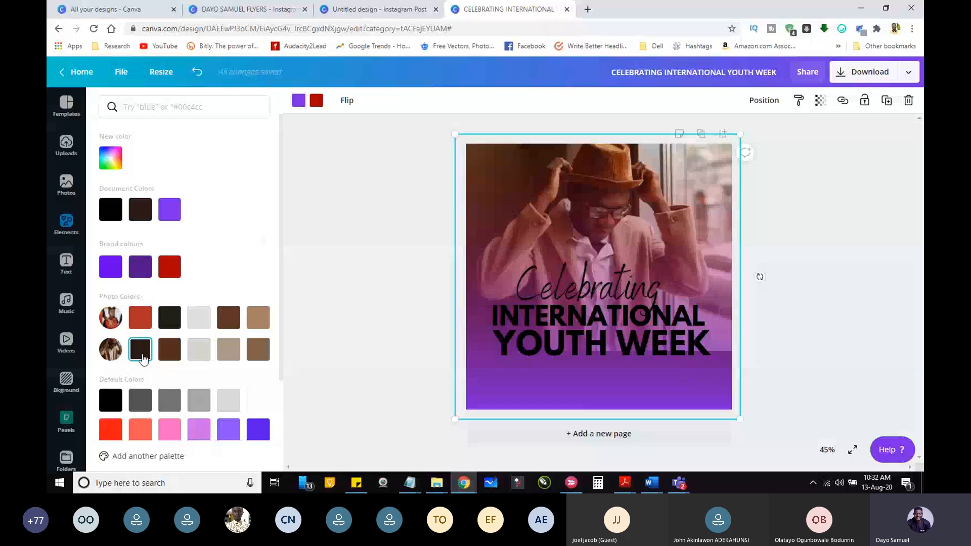
{"action": "left_click", "coordinate": [143, 357]}
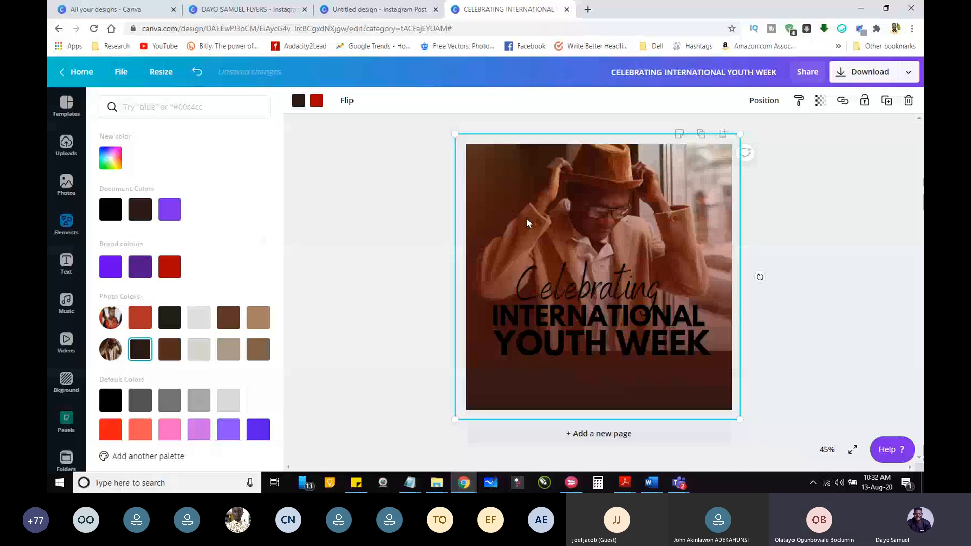
{"action": "left_click_drag", "start_coordinate": [675, 235], "coordinate": [673, 264]}
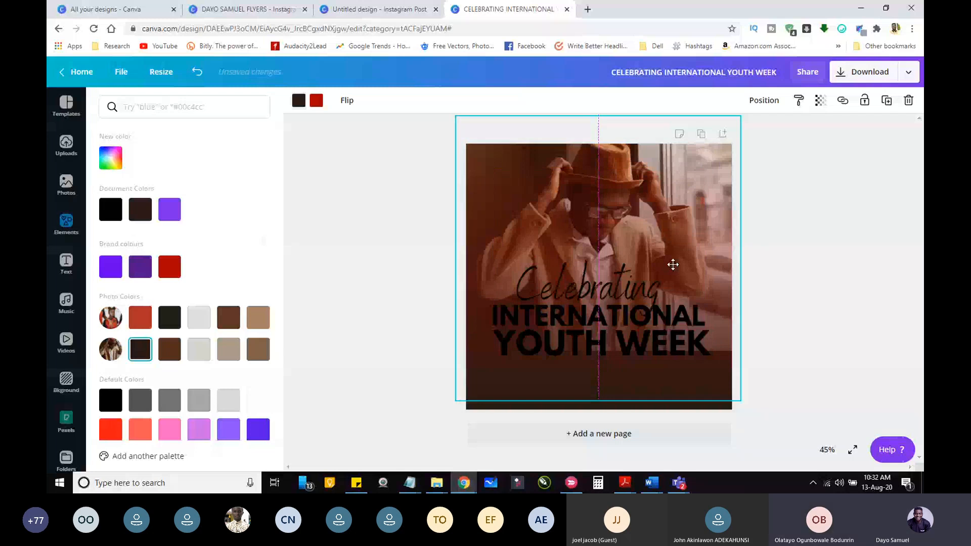
{"action": "left_click_drag", "start_coordinate": [673, 264], "coordinate": [672, 282]}
{"action": "left_click_drag", "start_coordinate": [456, 134], "coordinate": [355, 33]}
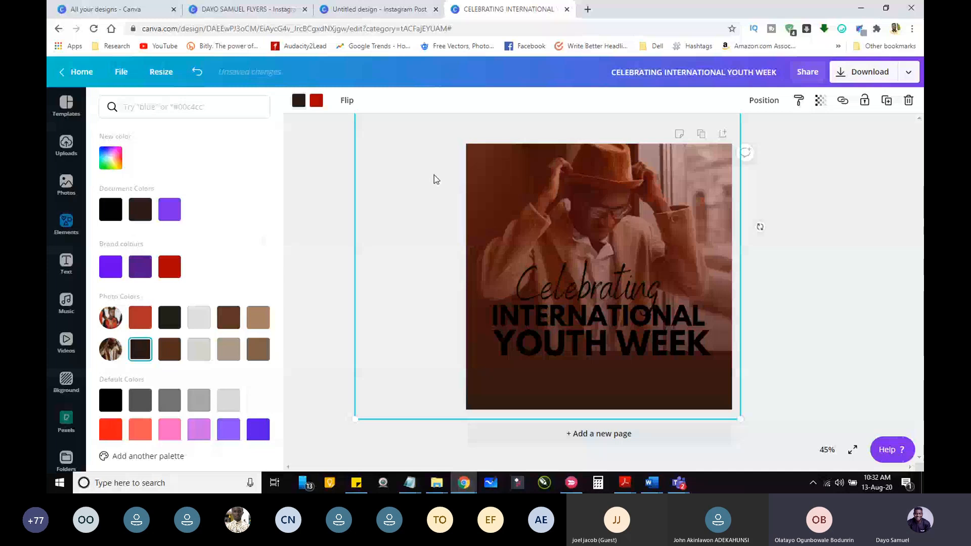
{"action": "left_click", "coordinate": [198, 72]}
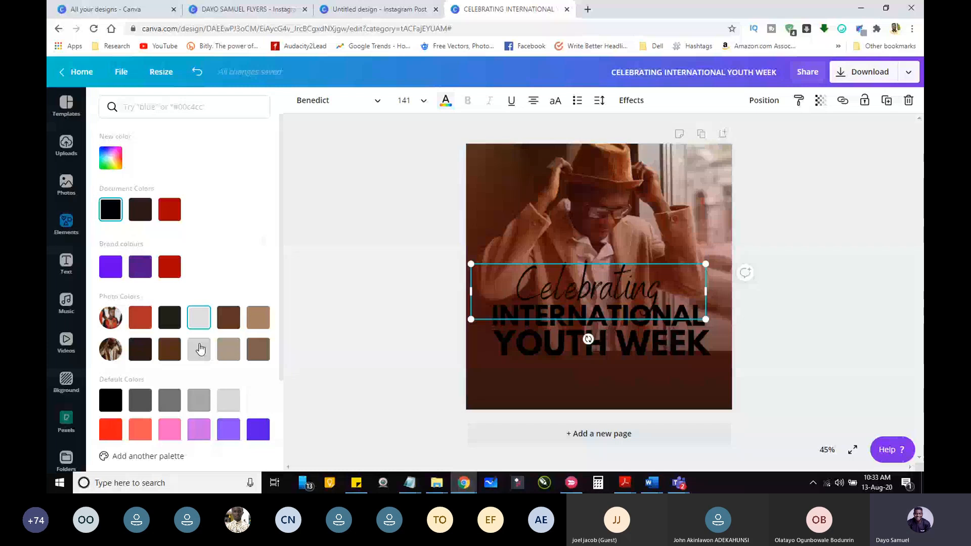
Step: Recolour the "Celebrating" text white and apply the change to all the black text on the flyer
{"action": "left_click", "coordinate": [258, 400]}
{"action": "left_click", "coordinate": [184, 455]}
{"action": "left_click", "coordinate": [385, 349]}
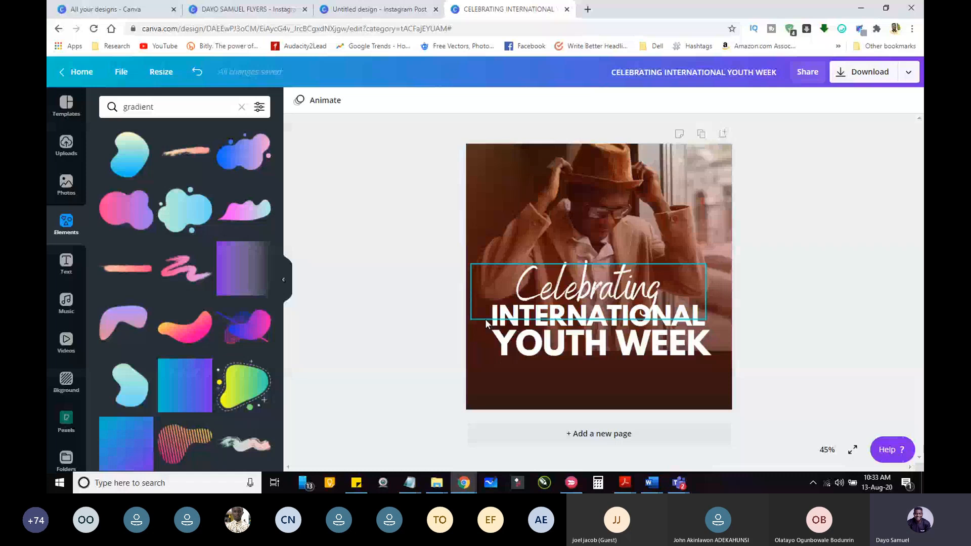
Step: Find yellow among the text colours and apply it to the word "INTERNATIONAL"
{"action": "left_click", "coordinate": [502, 324]}
{"action": "left_click", "coordinate": [445, 100]}
{"action": "left_click", "coordinate": [110, 158]}
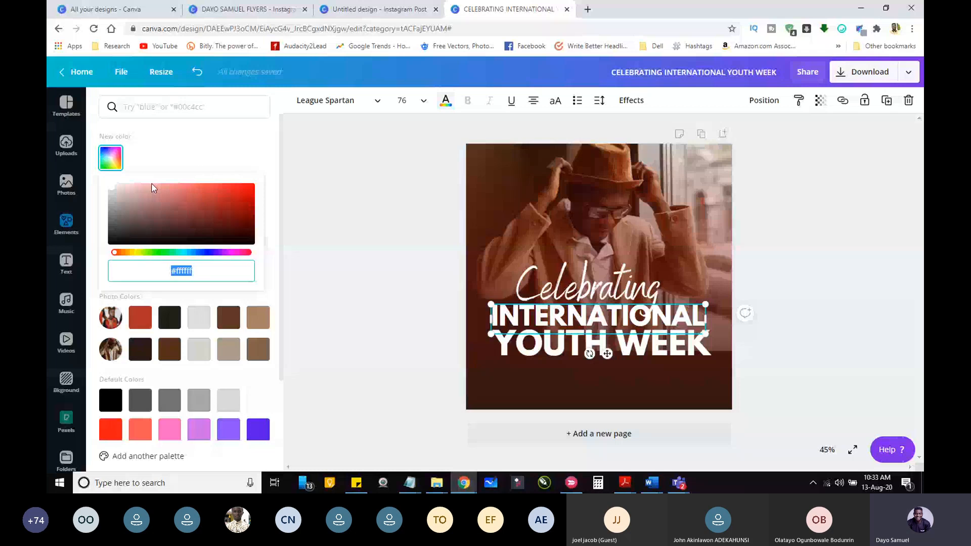
{"action": "left_click", "coordinate": [177, 112]}
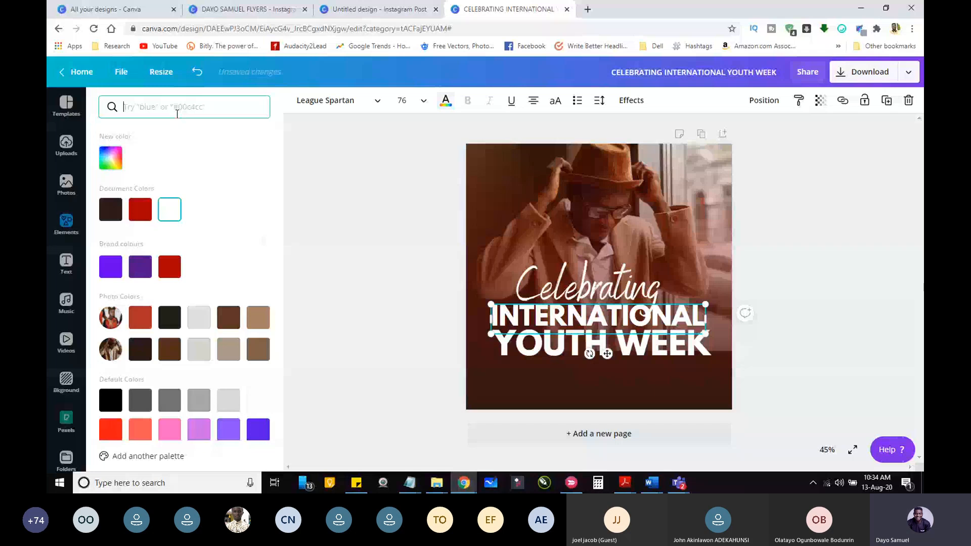
{"action": "left_click", "coordinate": [400, 239]}
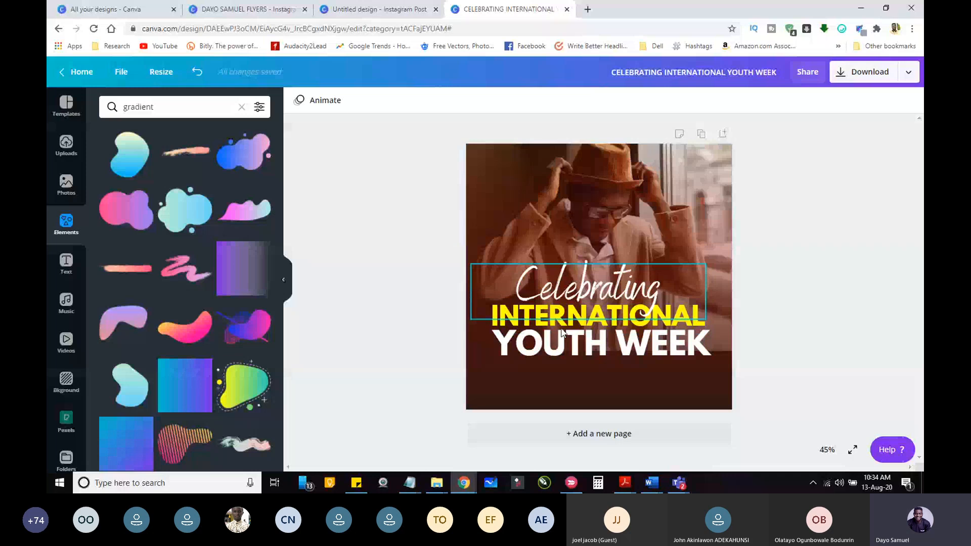
Step: Select the "INTERNATIONAL" and "YOUTH WEEK" texts together, group them and undo the grouping
{"action": "left_click", "coordinate": [565, 348]}
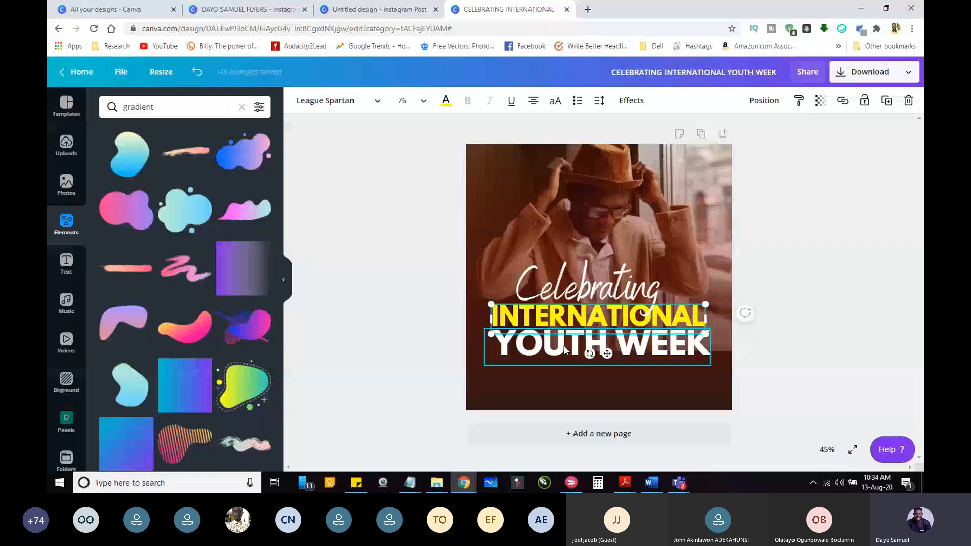
{"action": "left_click", "coordinate": [564, 347], "text": "shift"}
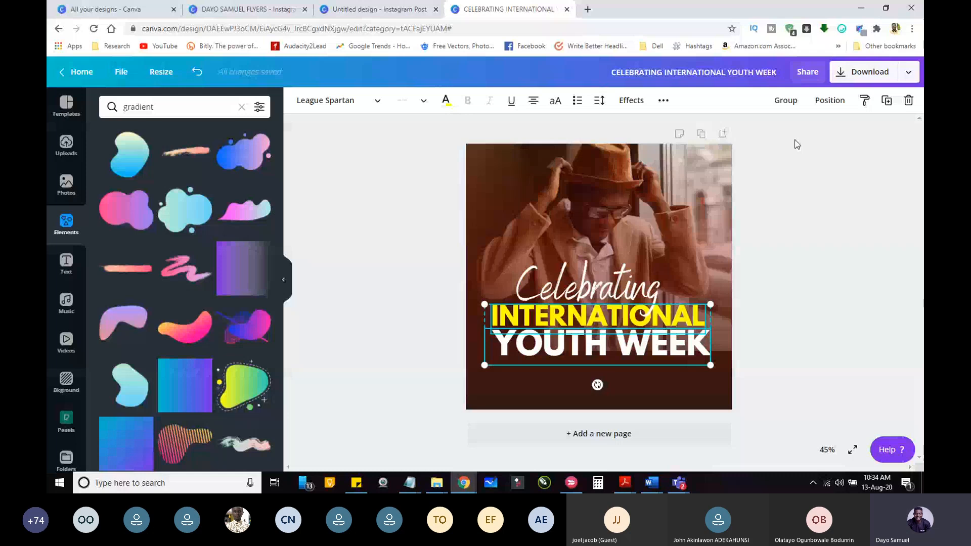
{"action": "left_click", "coordinate": [794, 101]}
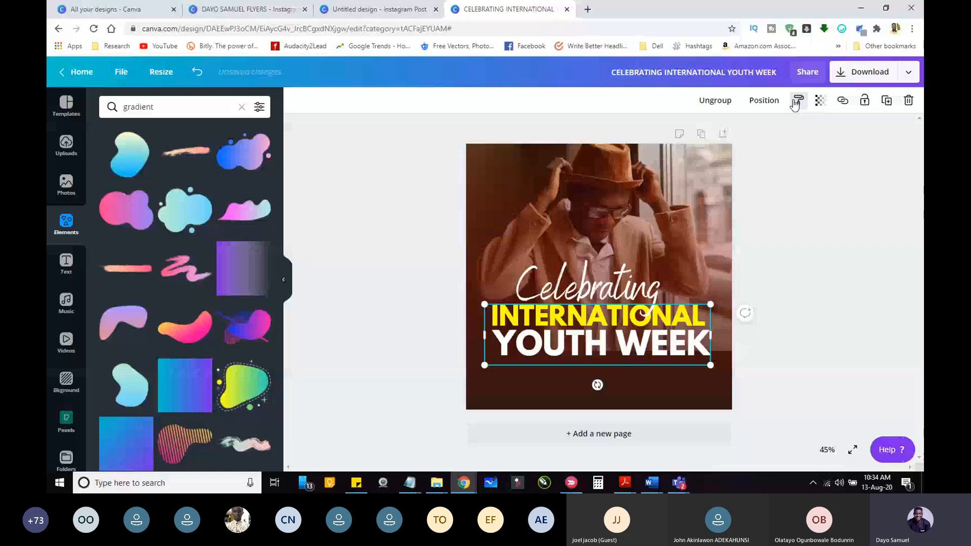
{"action": "key", "text": "ctrl+z"}
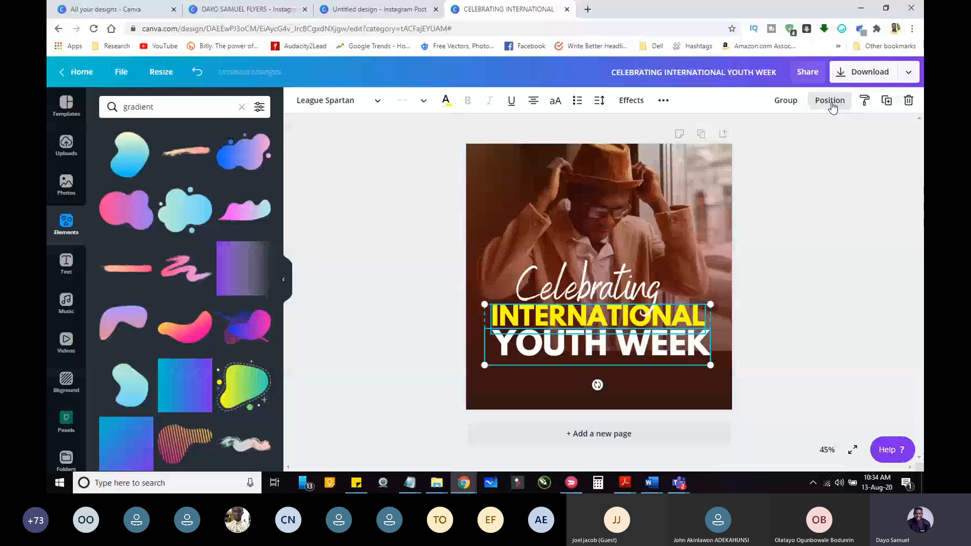
Step: Add the "Celebrating" text to the selected texts and move all three lines lower on the flyer, onto the dark brown base
{"action": "left_click", "coordinate": [829, 101]}
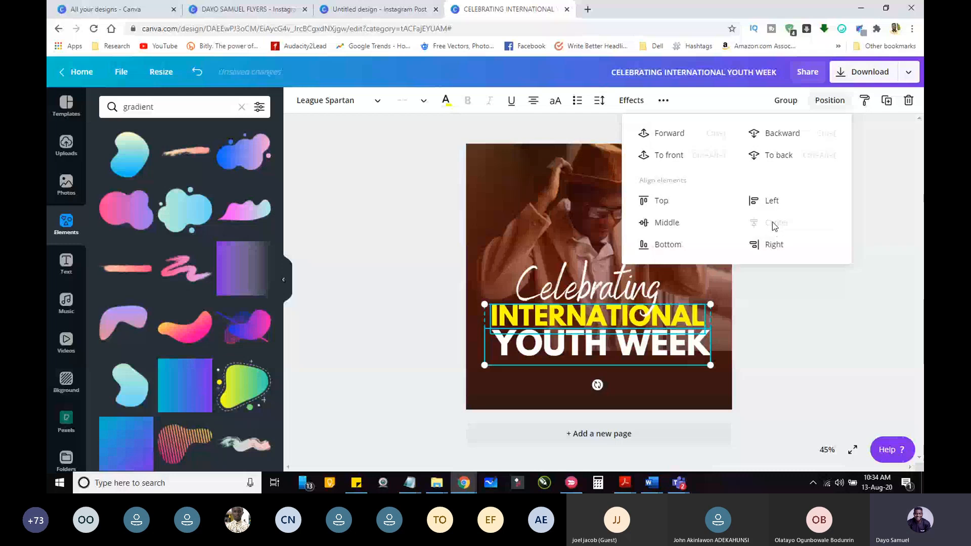
{"action": "left_click", "coordinate": [536, 104]}
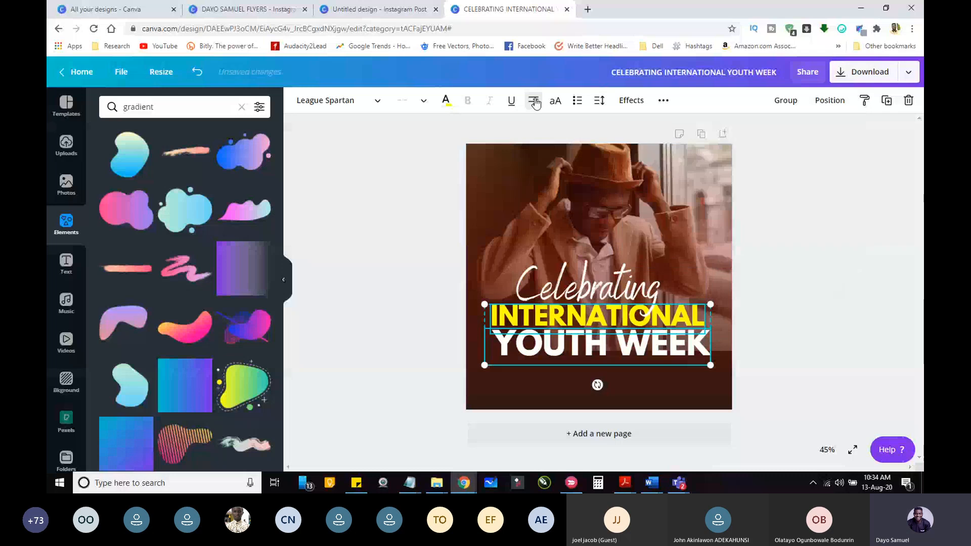
{"action": "left_click", "coordinate": [616, 292], "text": "shift"}
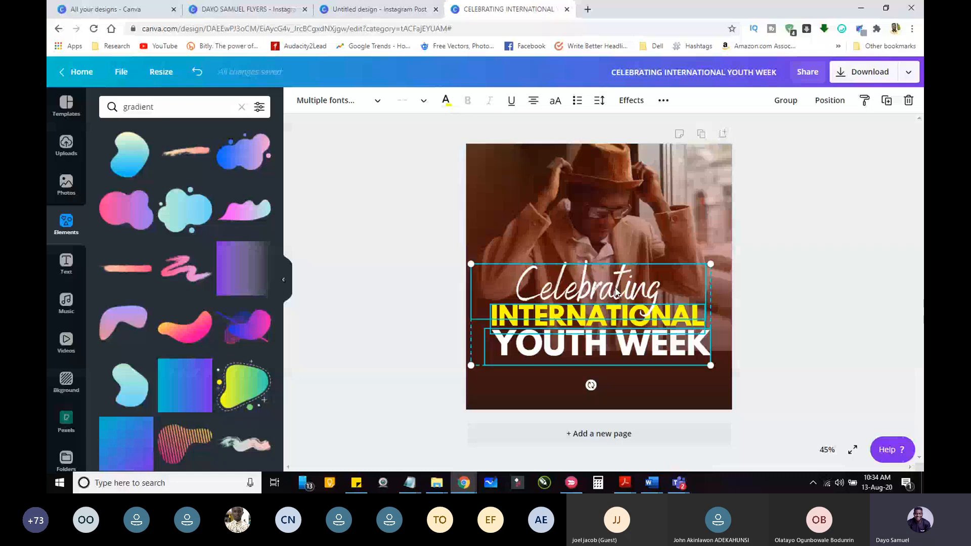
{"action": "left_click_drag", "start_coordinate": [616, 292], "coordinate": [621, 320]}
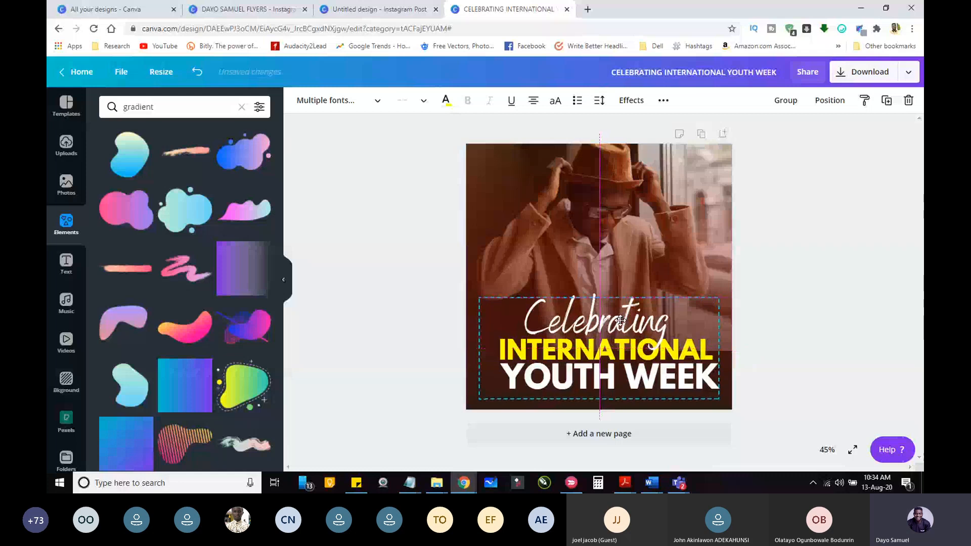
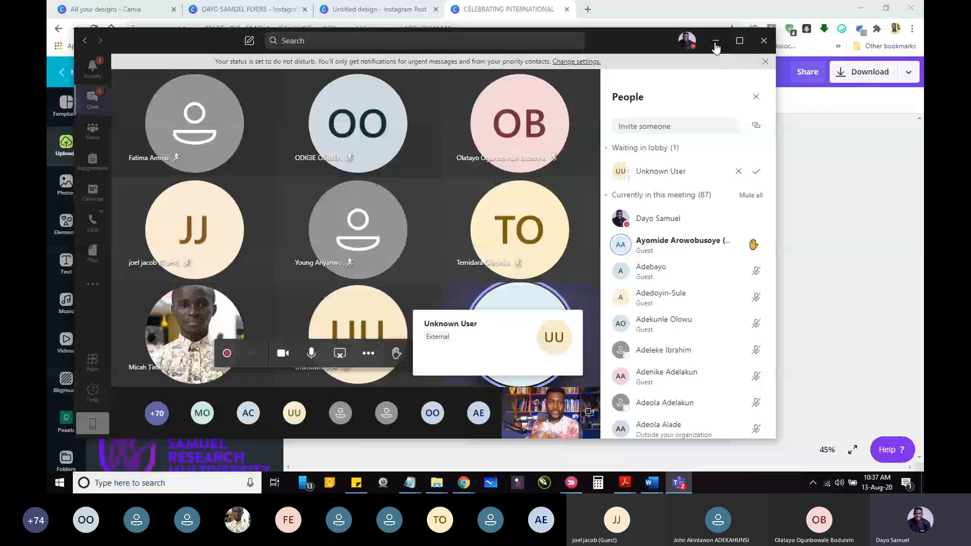
Step: Back on the flyer, add the "cold, smooth & tasty." text combination, ungroup it and reposition its "ANGELO BREWING" line separately
{"action": "left_click", "coordinate": [716, 45]}
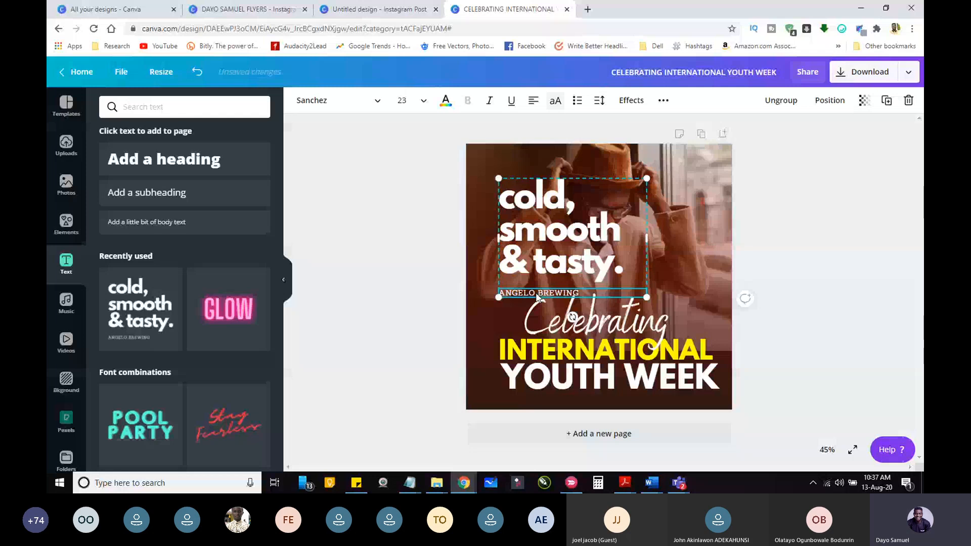
{"action": "key", "text": "Escape"}
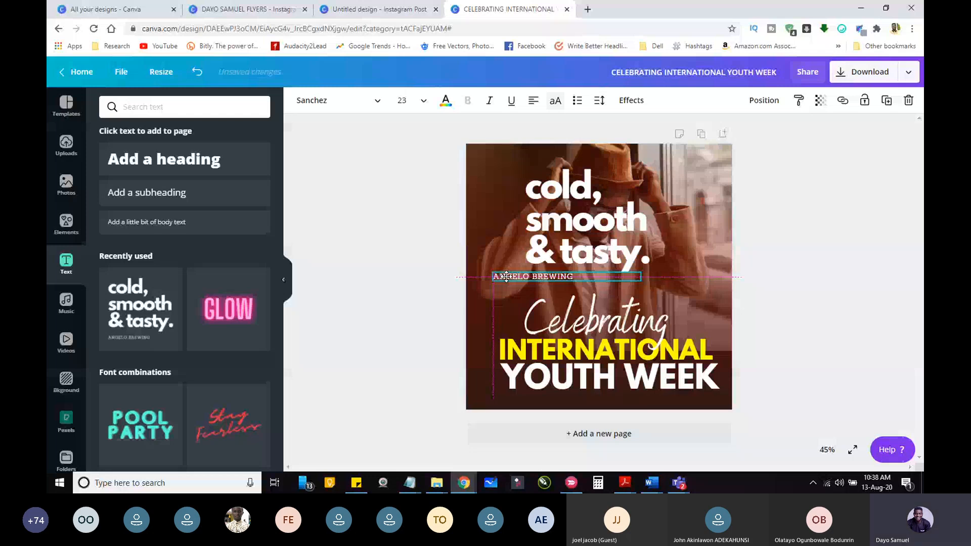
{"action": "left_click_drag", "start_coordinate": [506, 277], "coordinate": [506, 279]}
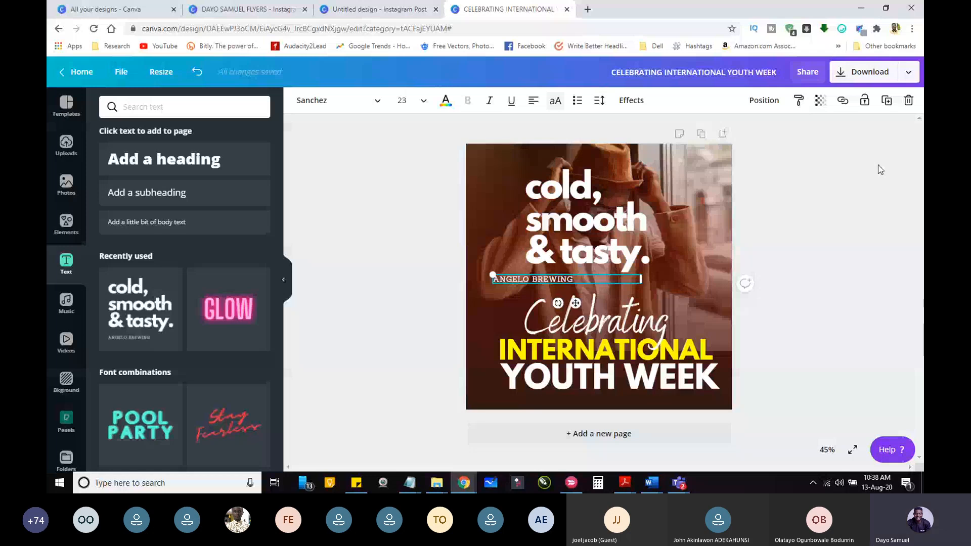
Step: Delete the "cold, smooth & tasty." and "ANGELO BREWING" sample texts from the flyer and browse the available font combinations
{"action": "key", "text": "Delete"}
{"action": "scroll", "coordinate": [282, 353], "scroll_direction": "down", "scroll_amount": 10}
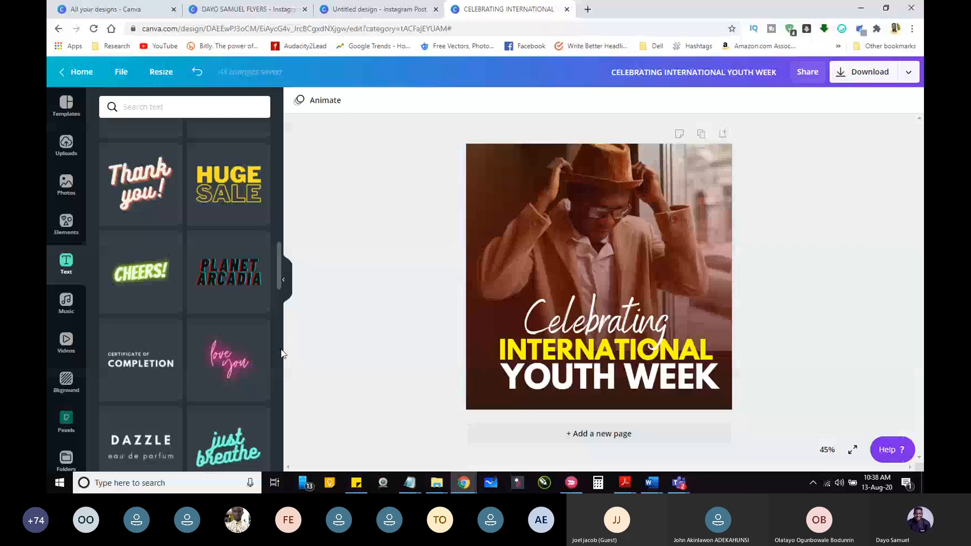
{"action": "scroll", "coordinate": [180, 166], "scroll_direction": "up", "scroll_amount": 10}
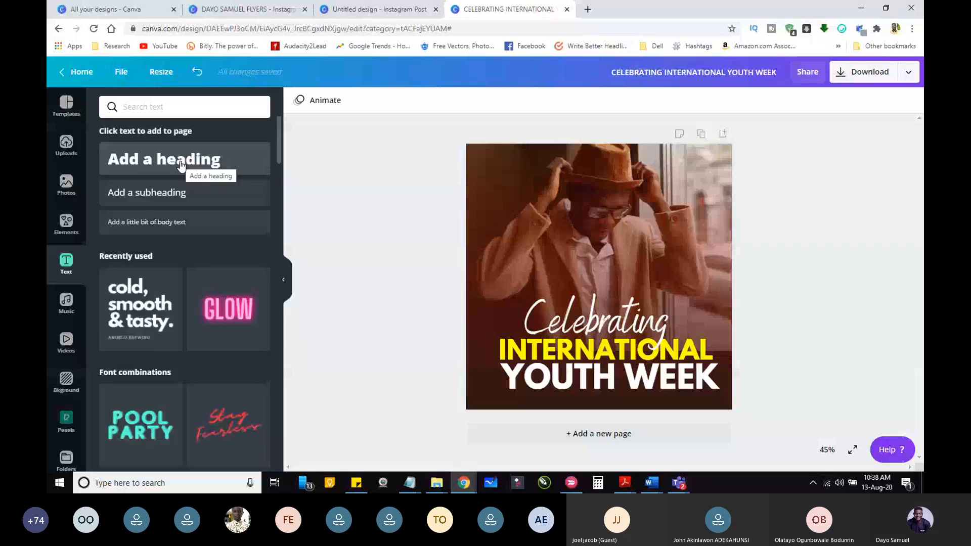
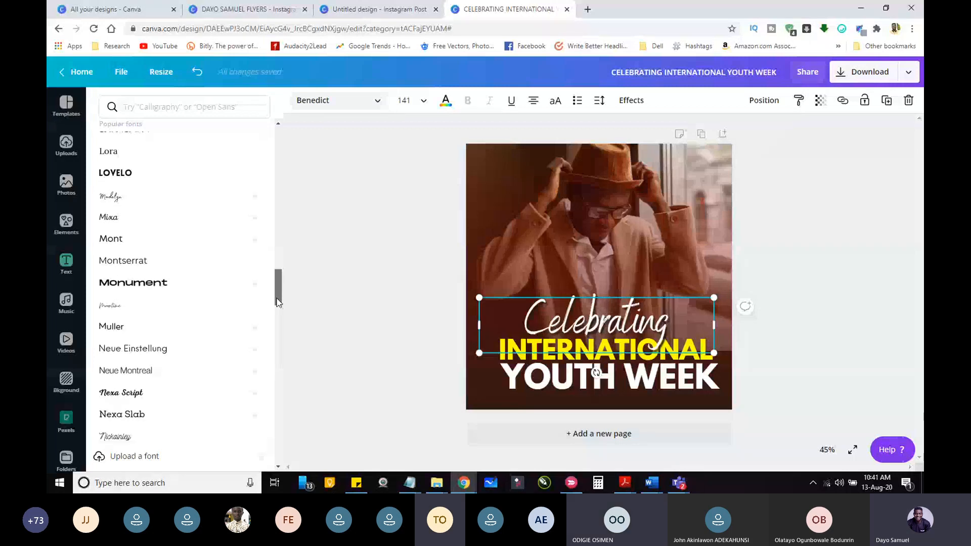
Step: Look through the font list for the "Celebrating" text, search for "allura" and try the first matching font
{"action": "left_click_drag", "start_coordinate": [278, 302], "coordinate": [277, 410]}
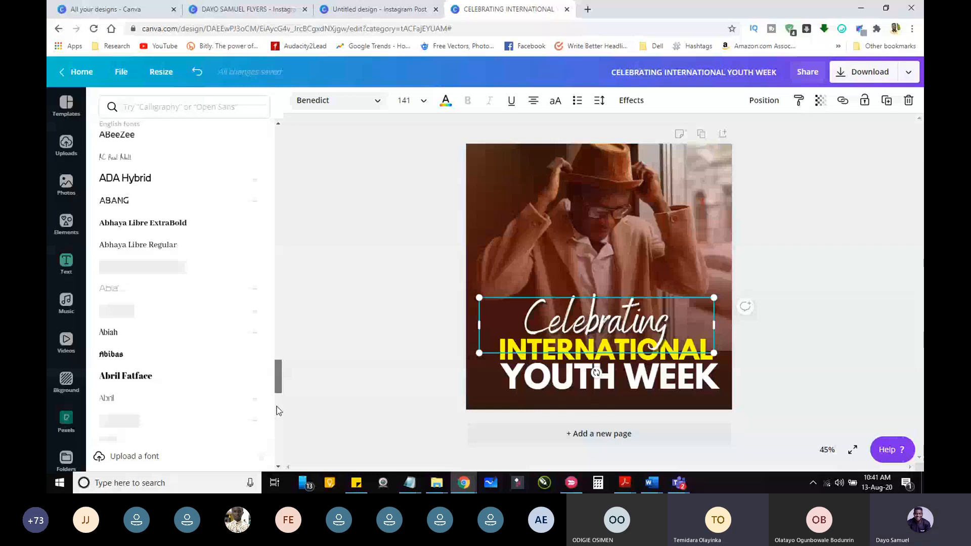
{"action": "left_click_drag", "start_coordinate": [277, 406], "coordinate": [277, 375]}
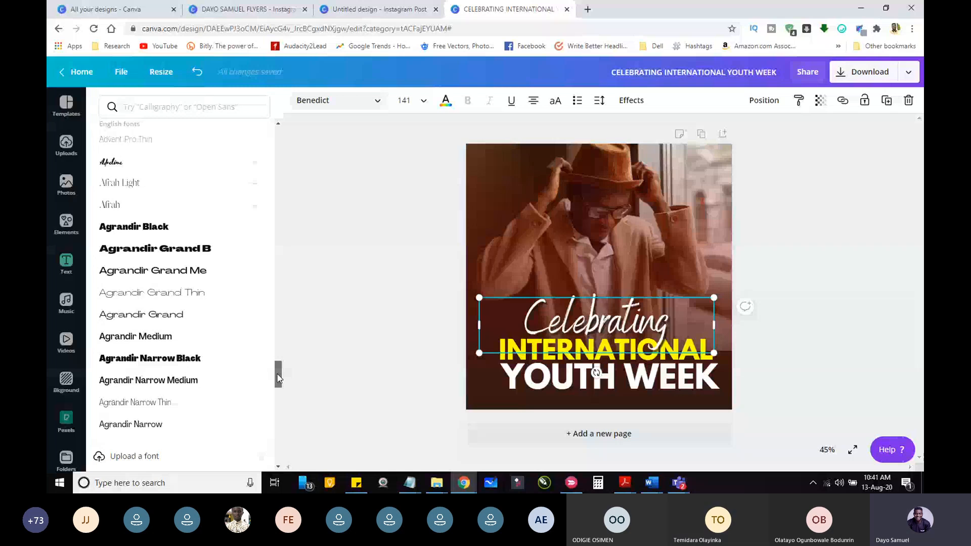
{"action": "left_click_drag", "start_coordinate": [278, 377], "coordinate": [279, 169]}
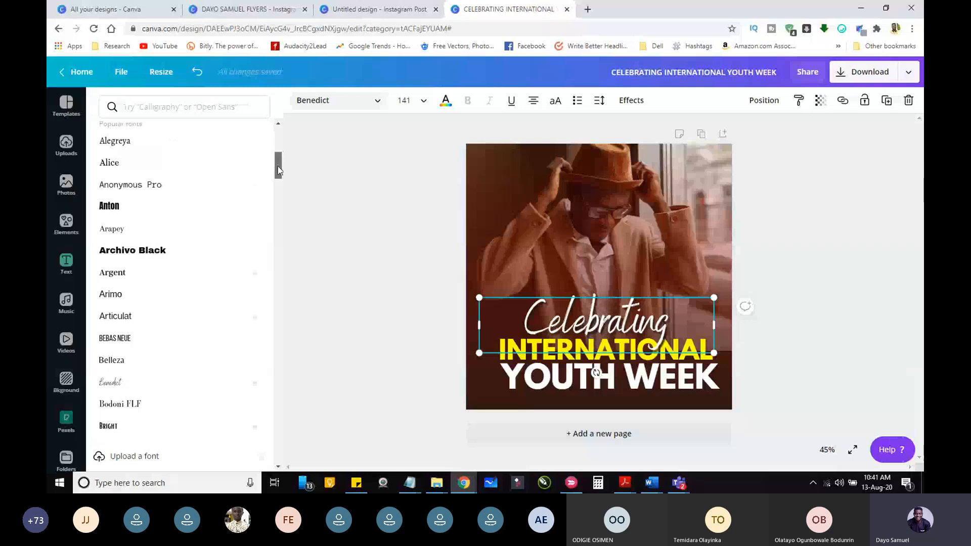
{"action": "left_click", "coordinate": [196, 102]}
{"action": "type", "text": "a"}
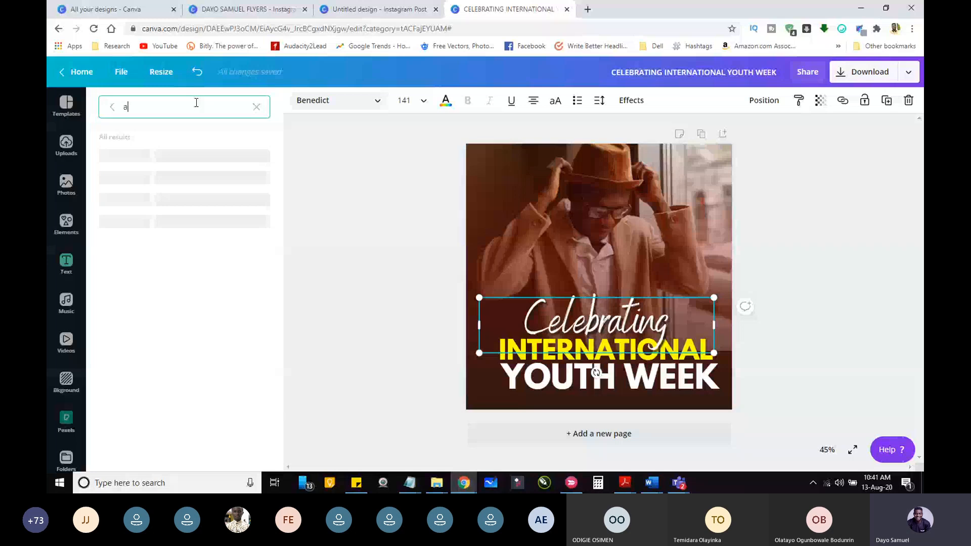
{"action": "type", "text": "llura"}
{"action": "left_click", "coordinate": [110, 156]}
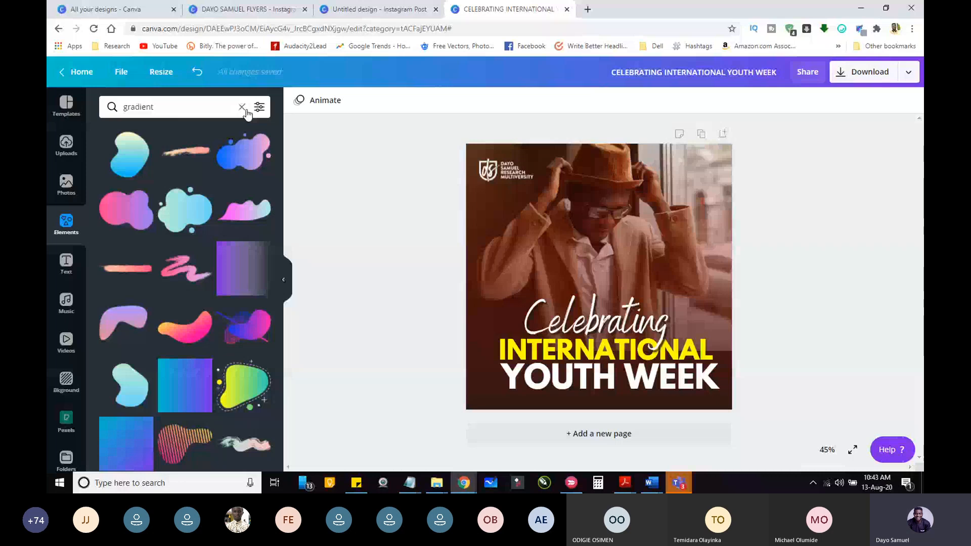
Step: Add a red rectangle behind the word "INTERNATIONAL" and stretch it to span the full width of the word
{"action": "left_click", "coordinate": [243, 108]}
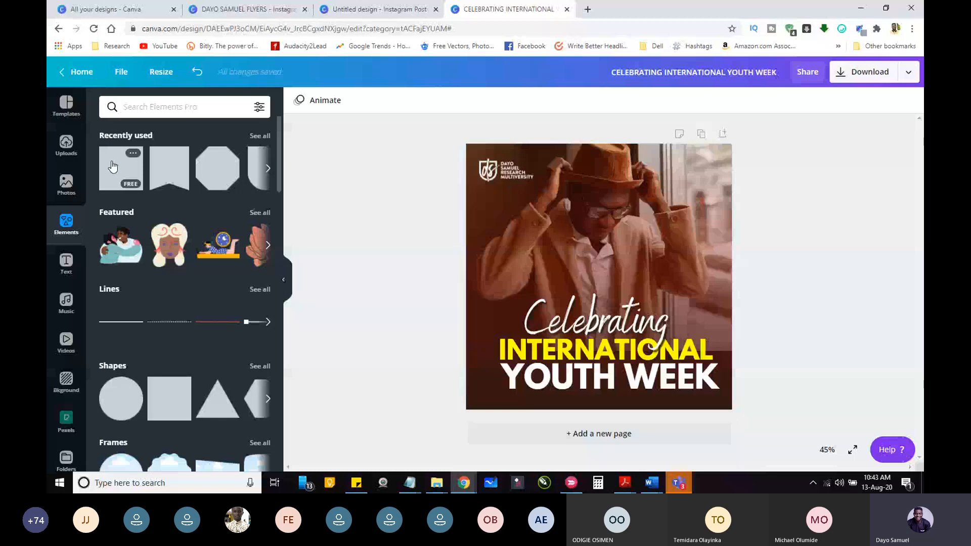
{"action": "left_click_drag", "start_coordinate": [112, 167], "coordinate": [597, 337]}
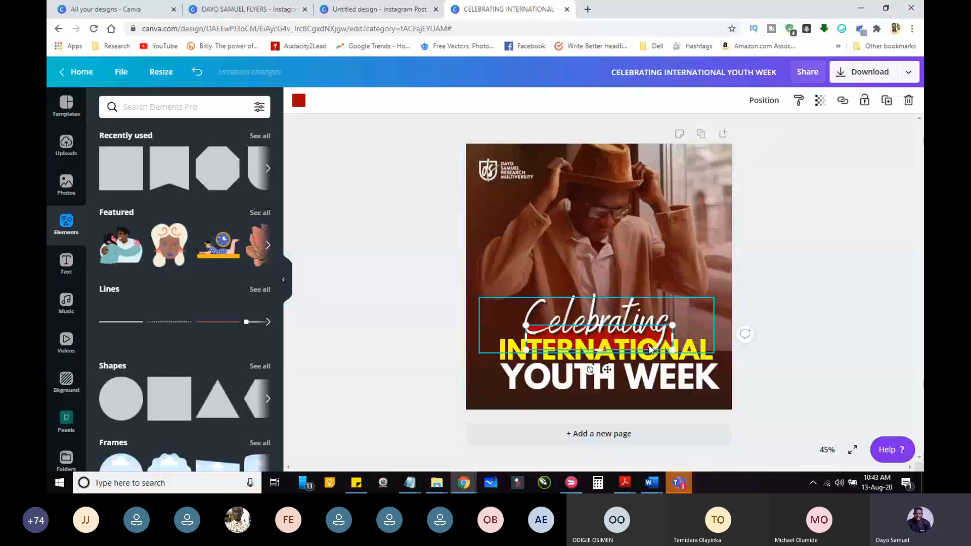
{"action": "left_click_drag", "start_coordinate": [650, 349], "coordinate": [574, 383]}
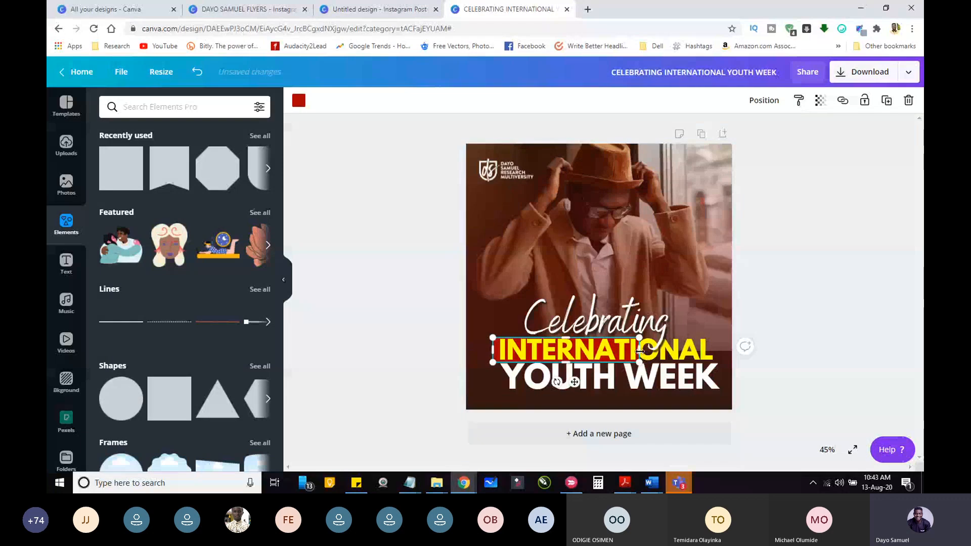
{"action": "left_click_drag", "start_coordinate": [640, 350], "coordinate": [719, 349]}
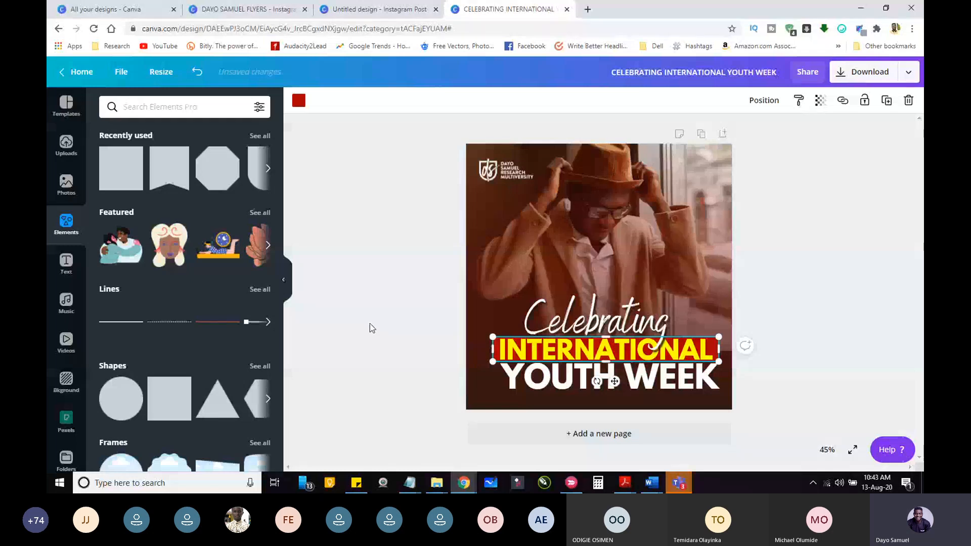
Step: Center the red rectangle and the "INTERNATIONAL" text horizontally on the page
{"action": "left_click", "coordinate": [784, 105]}
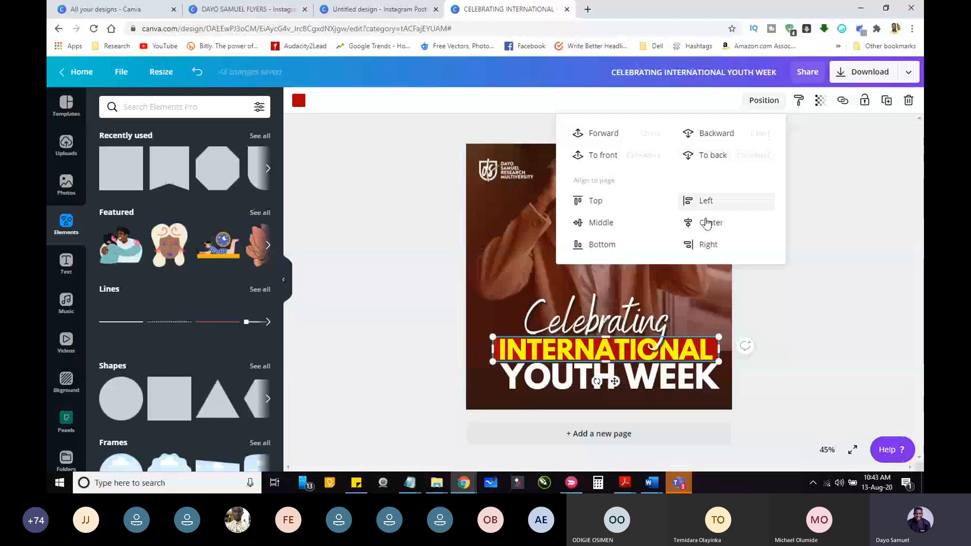
{"action": "left_click", "coordinate": [707, 223]}
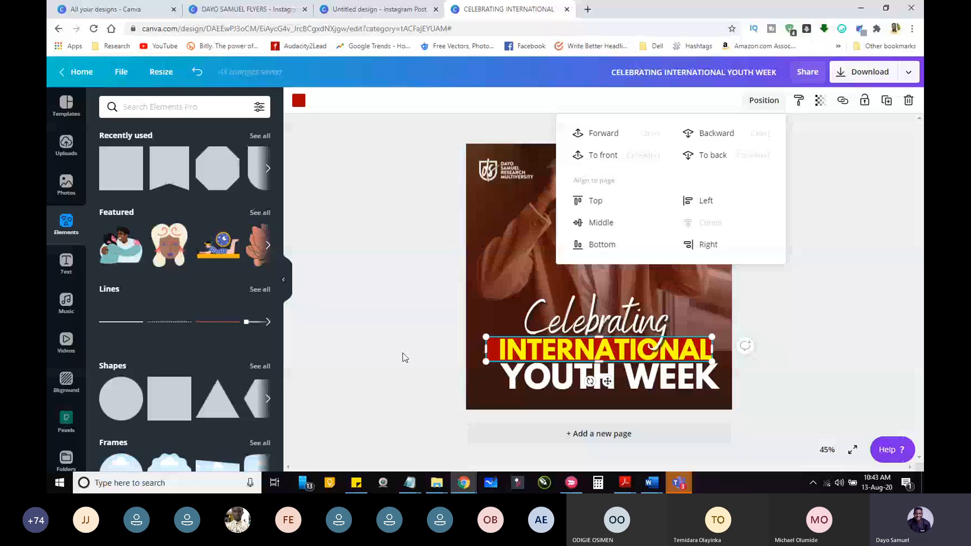
{"action": "left_click", "coordinate": [402, 353]}
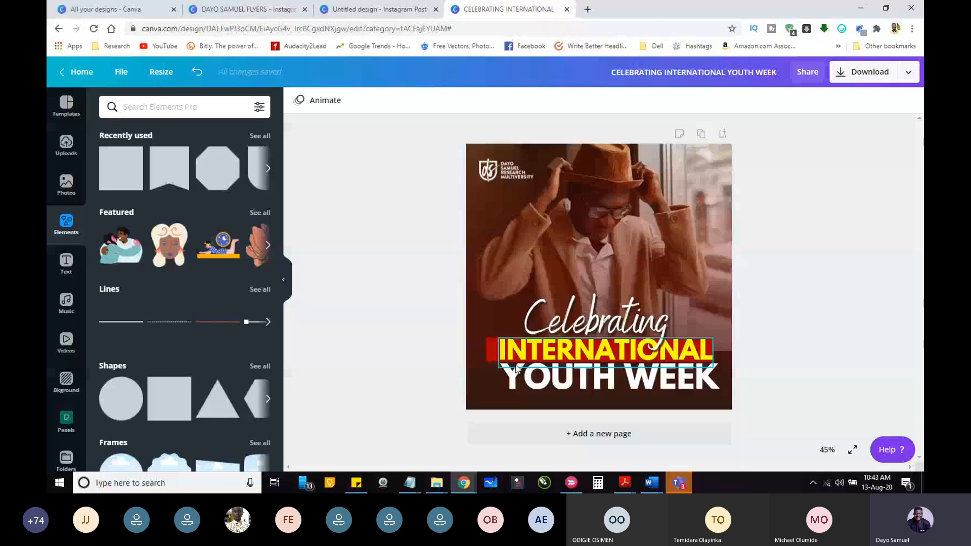
{"action": "left_click", "coordinate": [516, 368]}
{"action": "left_click", "coordinate": [408, 307]}
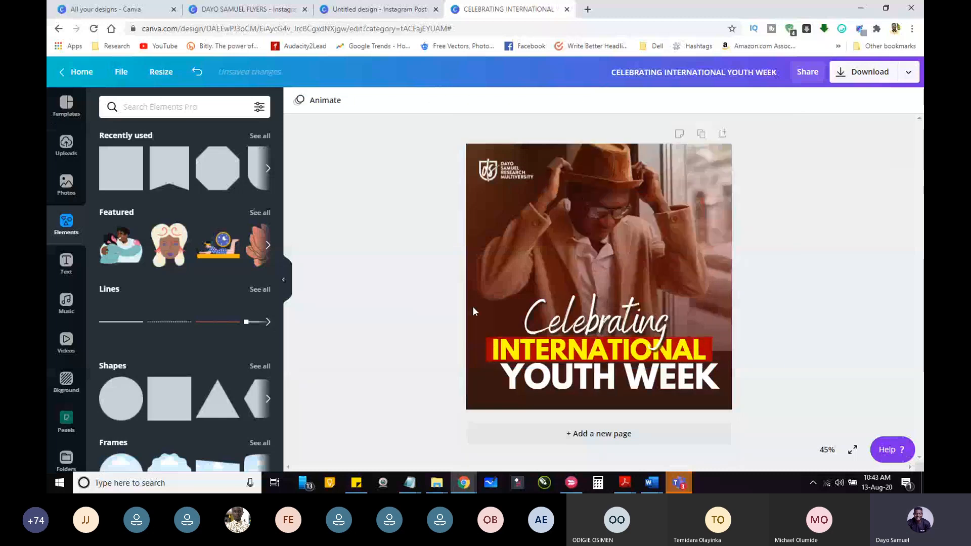
Step: Center the "Celebrating" and "YOUTH WEEK" texts horizontally on the page
{"action": "left_click", "coordinate": [484, 308]}
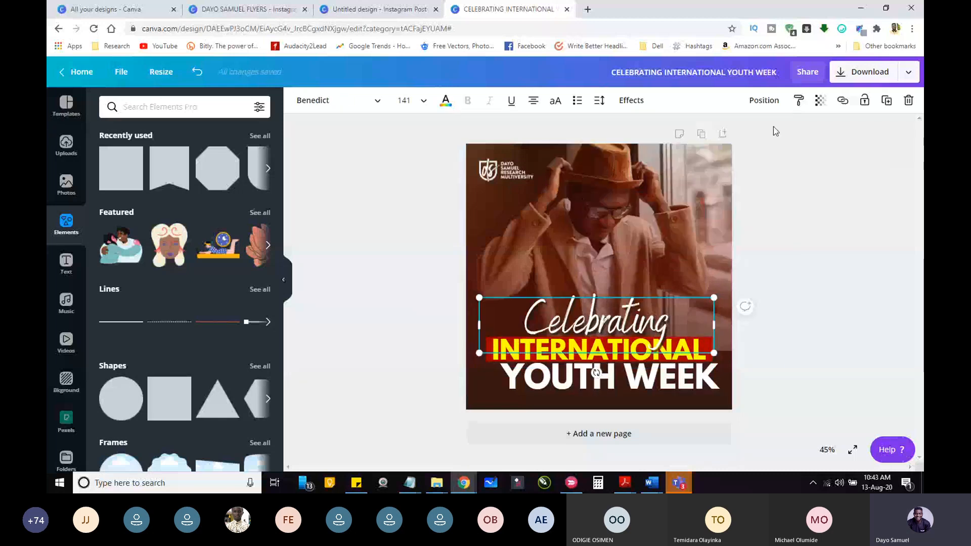
{"action": "left_click", "coordinate": [764, 100]}
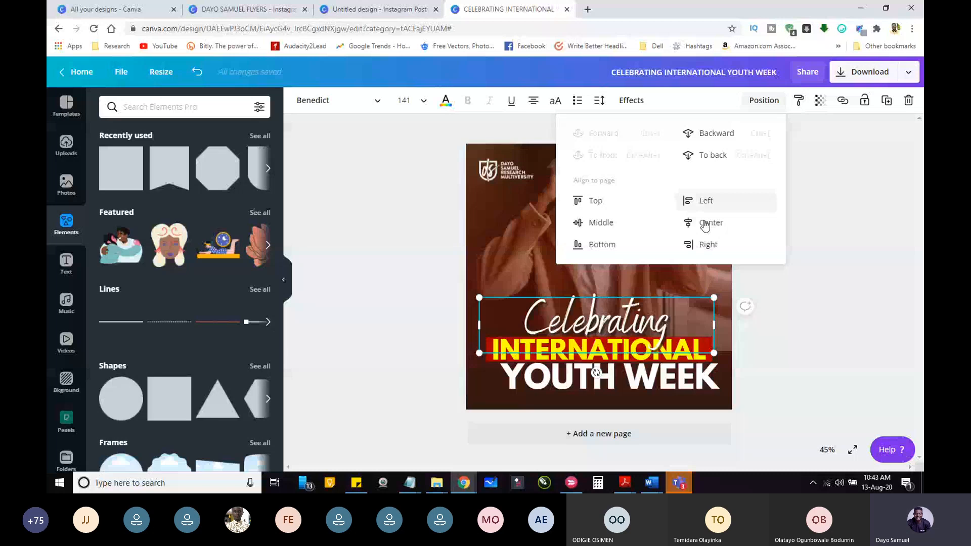
{"action": "left_click", "coordinate": [706, 226]}
{"action": "left_click", "coordinate": [609, 378]}
{"action": "left_click", "coordinate": [764, 100]}
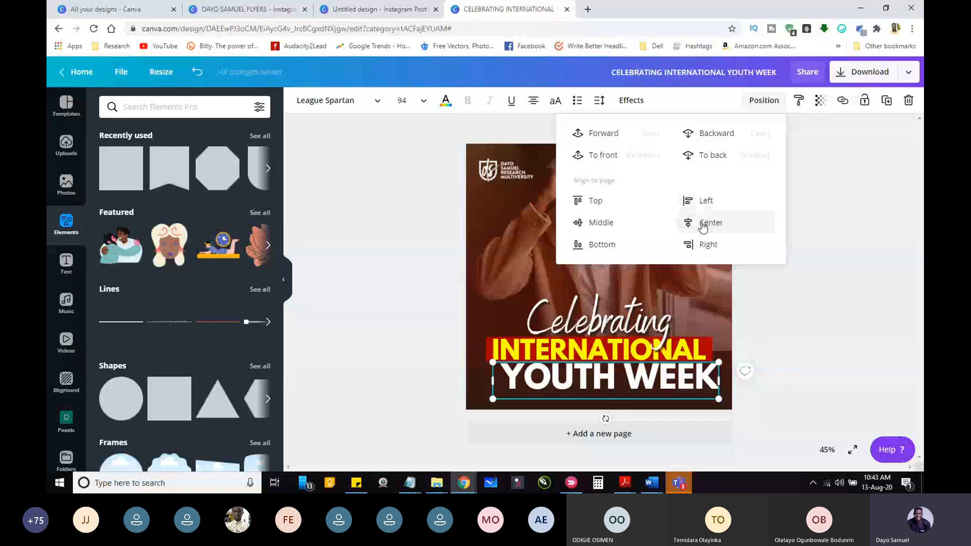
{"action": "left_click", "coordinate": [703, 226]}
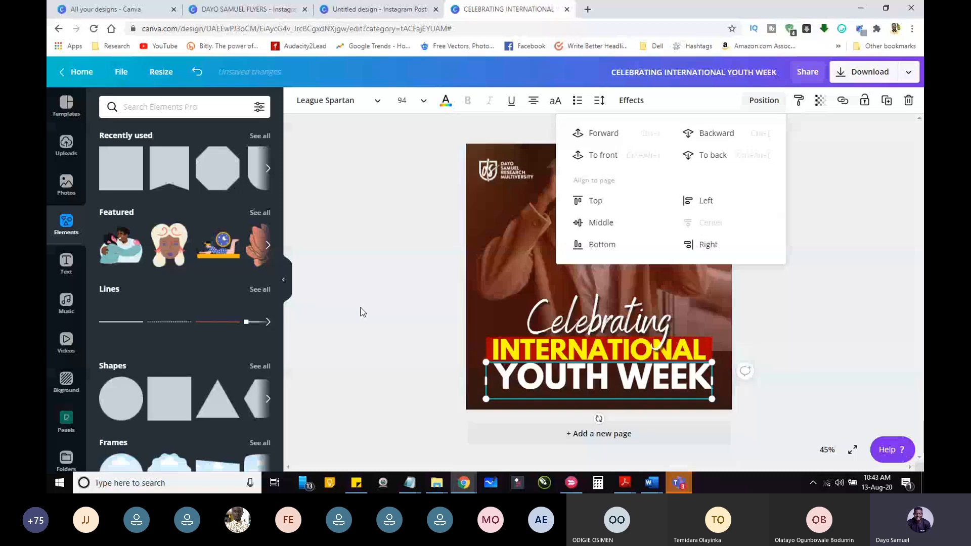
{"action": "left_click", "coordinate": [402, 302]}
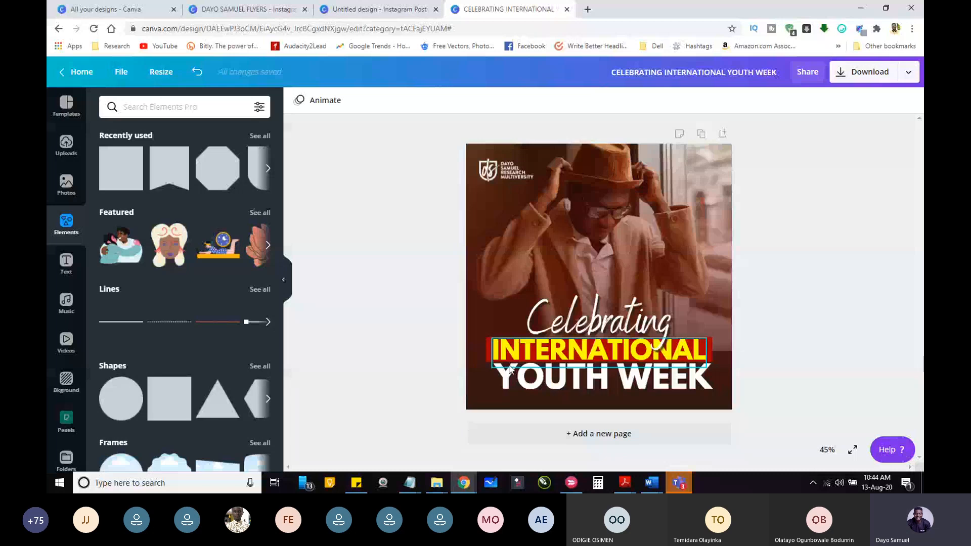
Step: Enlarge the flyer view to 75% and select the "Celebrating" text above the red rectangle
{"action": "left_click", "coordinate": [826, 448]}
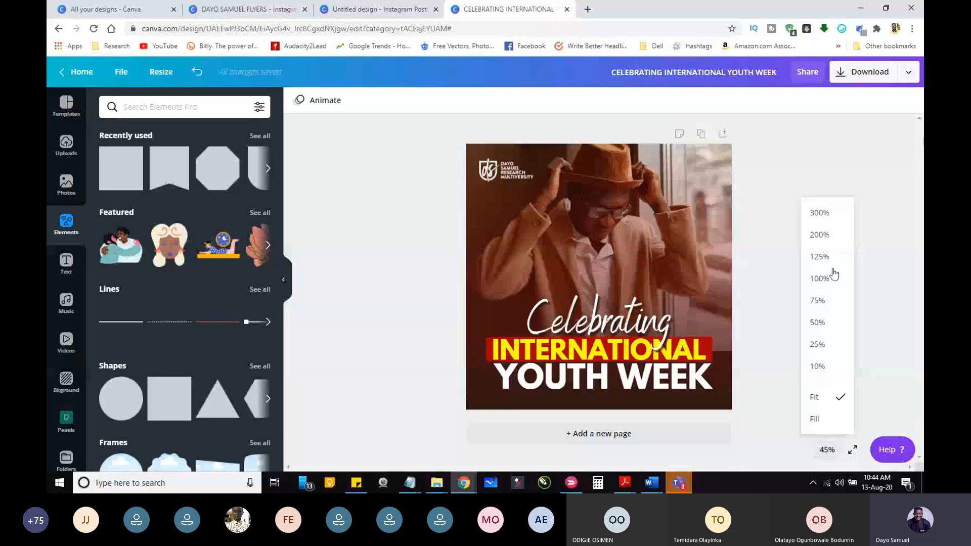
{"action": "left_click", "coordinate": [817, 300]}
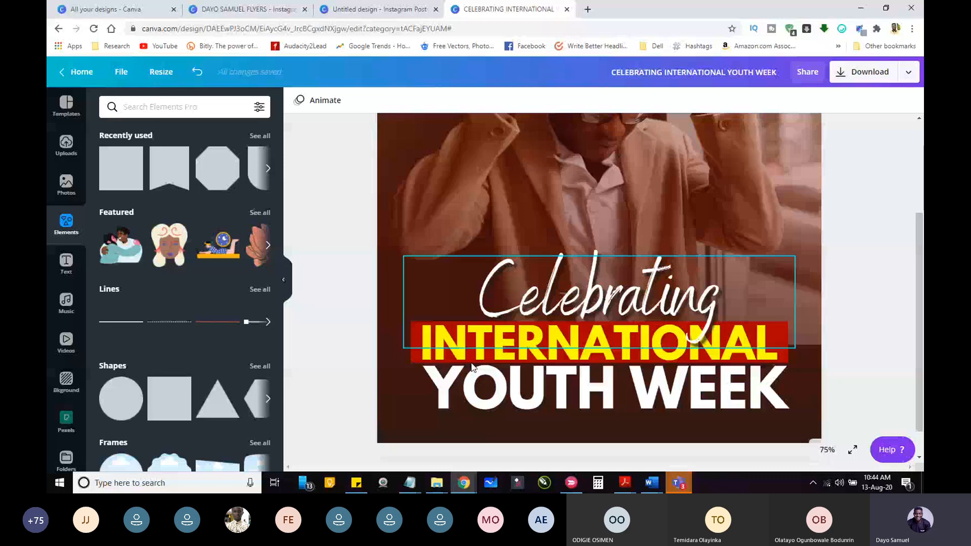
{"action": "left_click", "coordinate": [526, 339]}
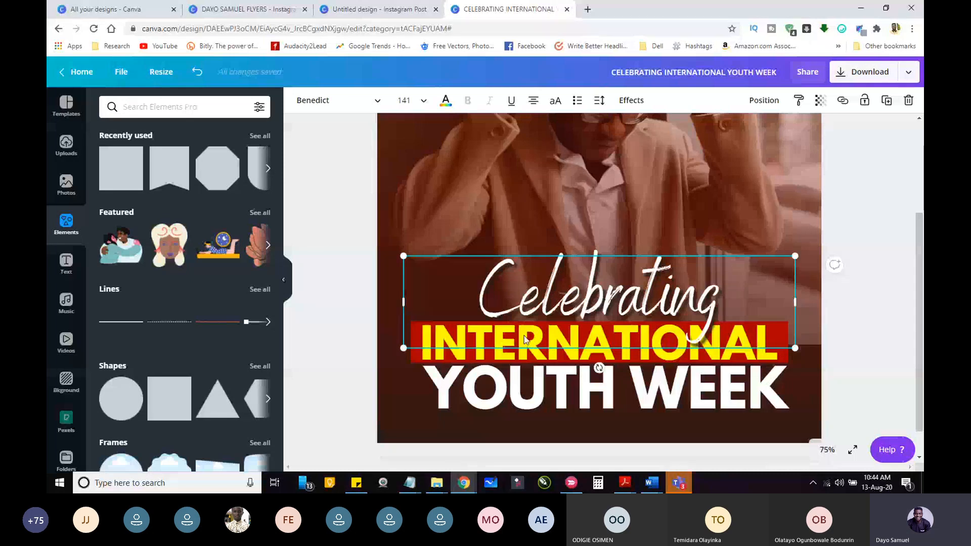
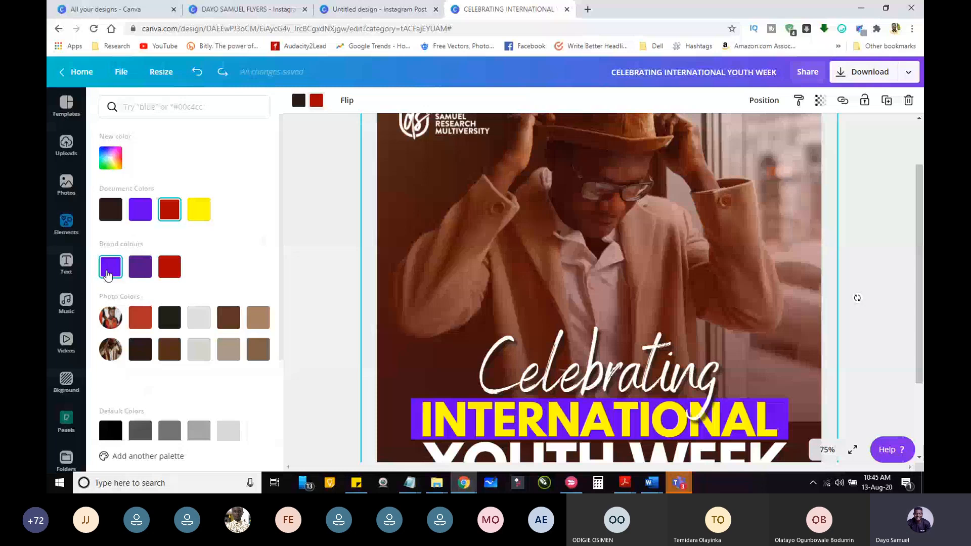
Step: Change the red colour of the flyer's gradient overlay to the first brand purple and deselect the overlay
{"action": "left_click", "coordinate": [110, 266]}
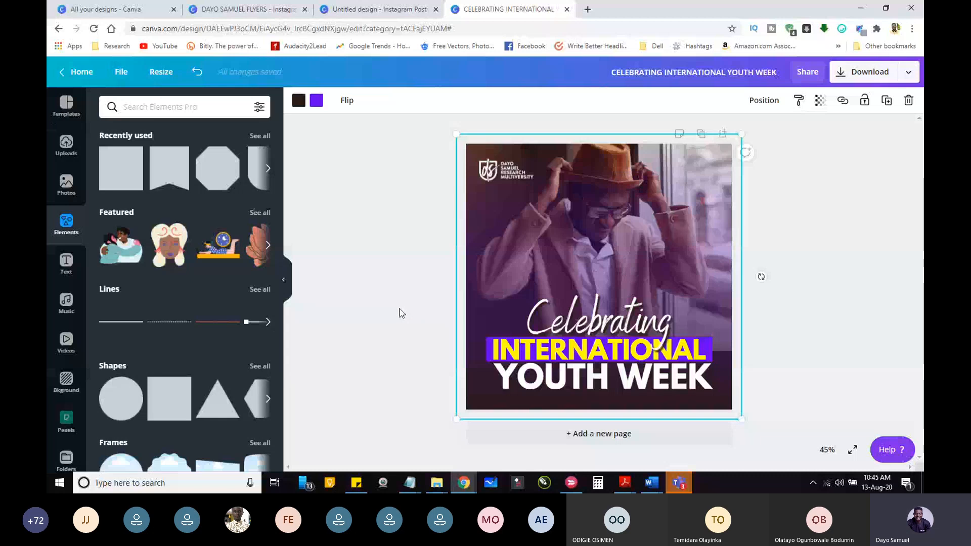
{"action": "left_click", "coordinate": [389, 333]}
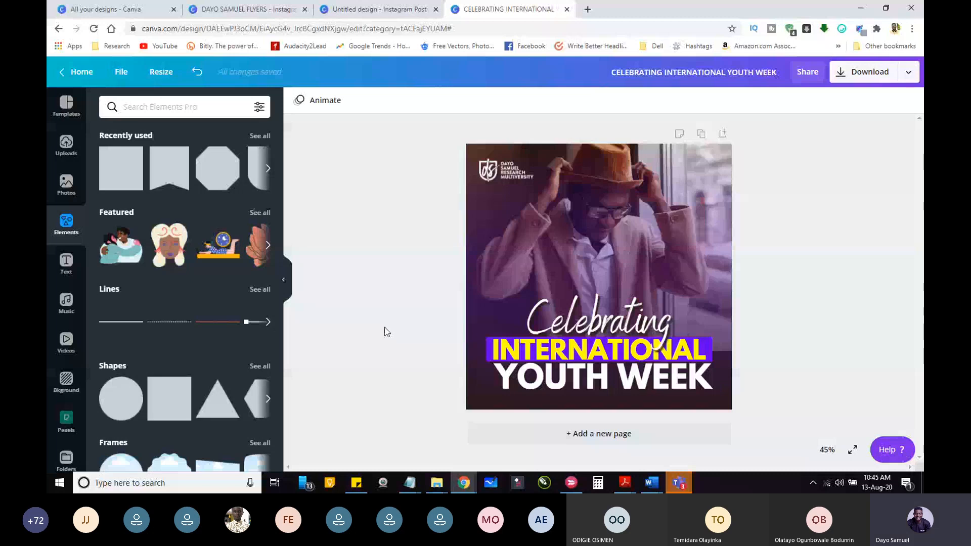
Step: Browse all saved Canva designs and open the "Copy of Copy of MANI BIRTHDAY" design
{"action": "left_click", "coordinate": [107, 10]}
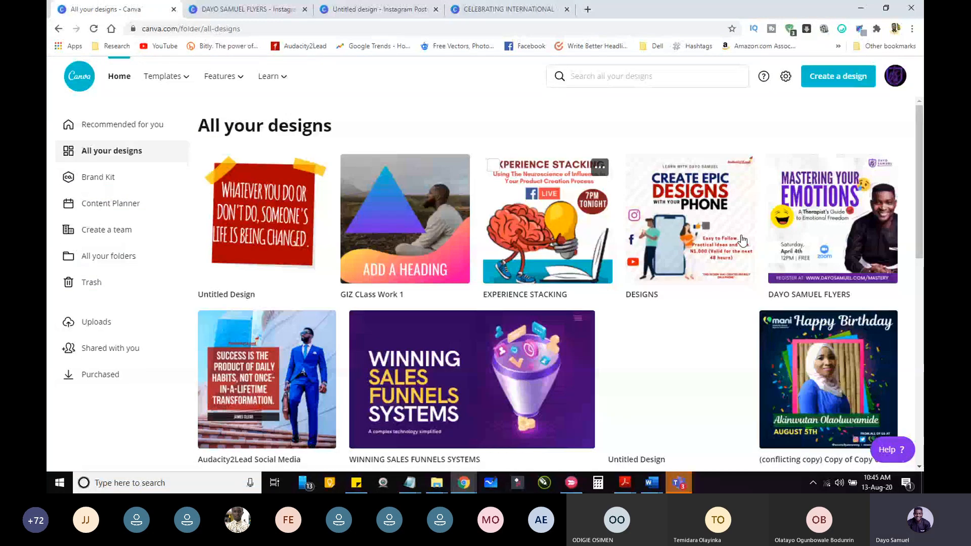
{"action": "left_click_drag", "start_coordinate": [919, 160], "coordinate": [921, 368]}
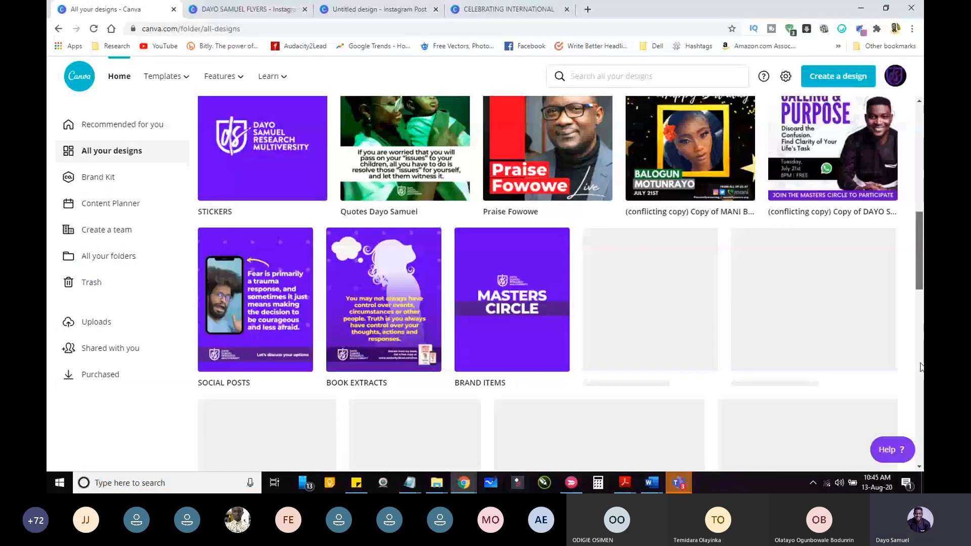
{"action": "scroll", "coordinate": [921, 388], "scroll_direction": "down", "scroll_amount": 2}
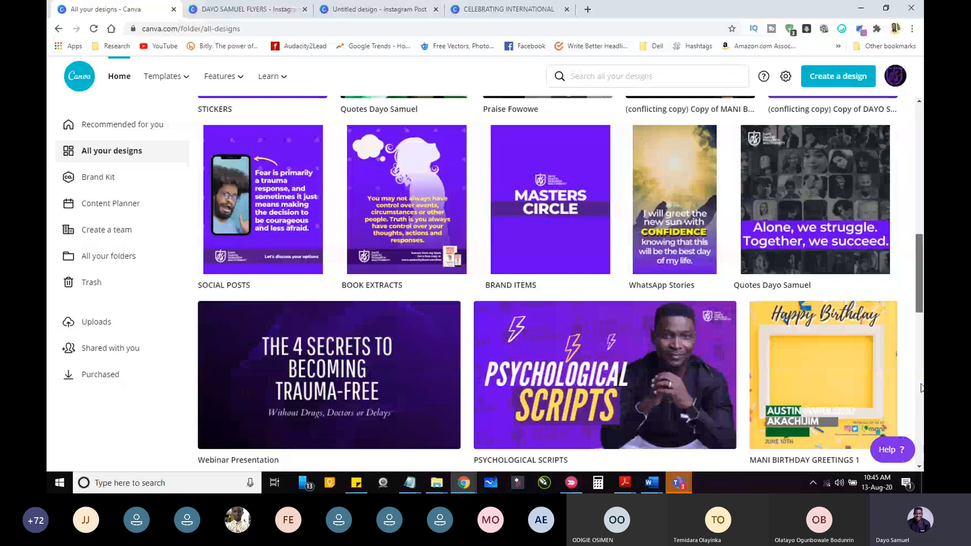
{"action": "scroll", "coordinate": [921, 387], "scroll_direction": "up", "scroll_amount": 3}
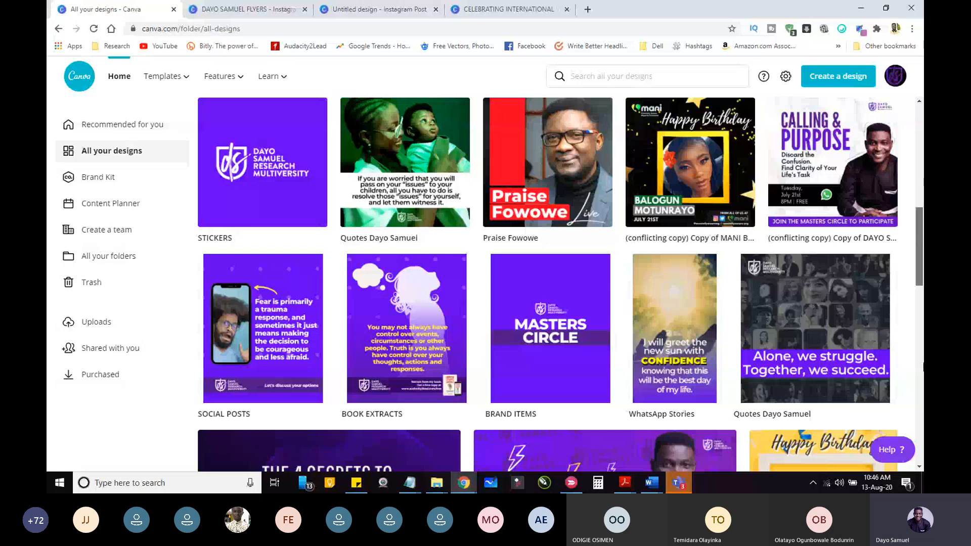
{"action": "scroll", "coordinate": [921, 399], "scroll_direction": "down", "scroll_amount": 6}
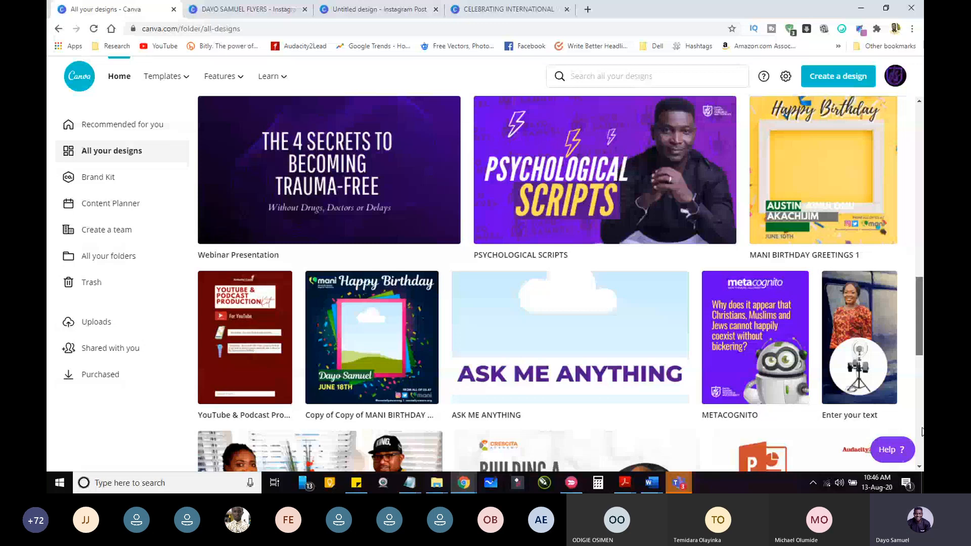
{"action": "scroll", "coordinate": [922, 432], "scroll_direction": "down", "scroll_amount": 3}
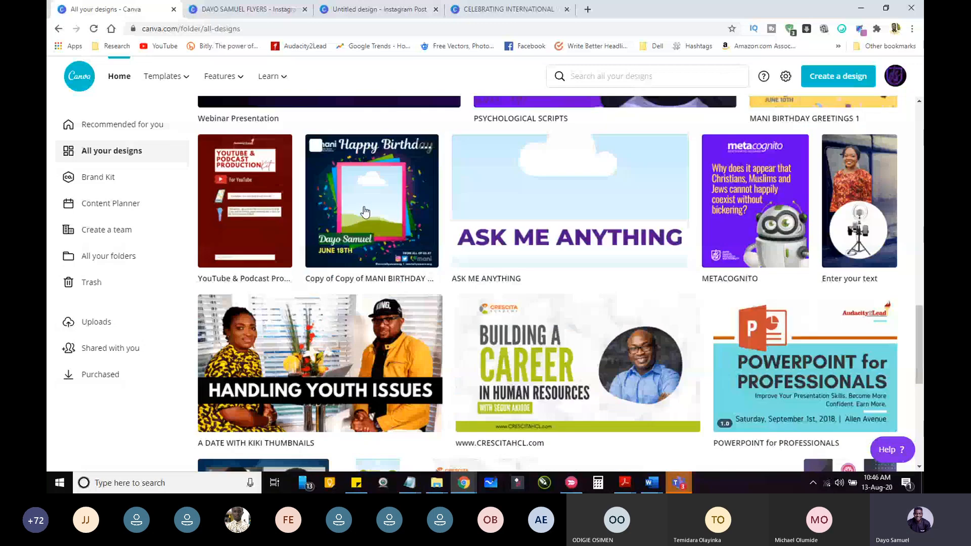
{"action": "left_click", "coordinate": [365, 211]}
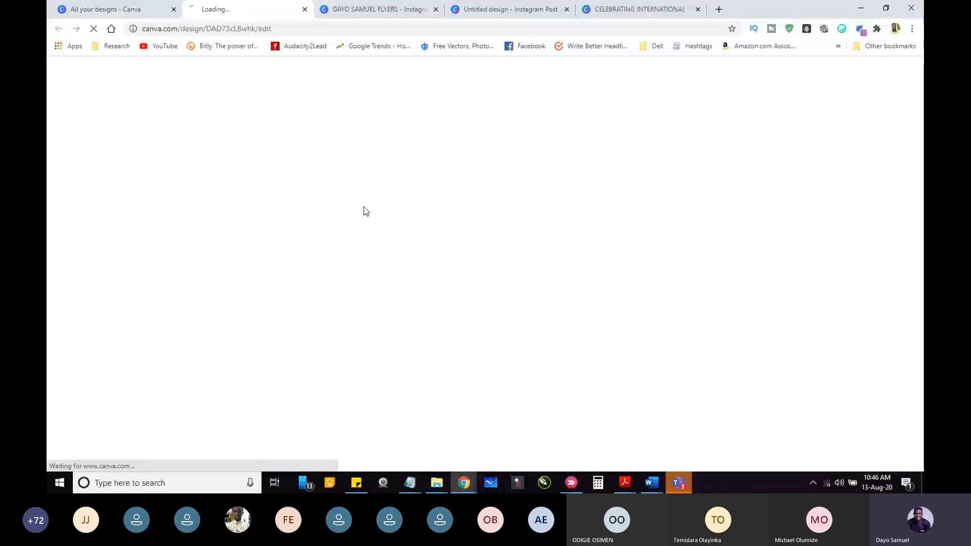
Step: Return to the "CELEBRATING INTERNATIONAL YOUTH WEEK" flyer and briefly check the meeting window in Microsoft Teams
{"action": "left_click", "coordinate": [501, 10]}
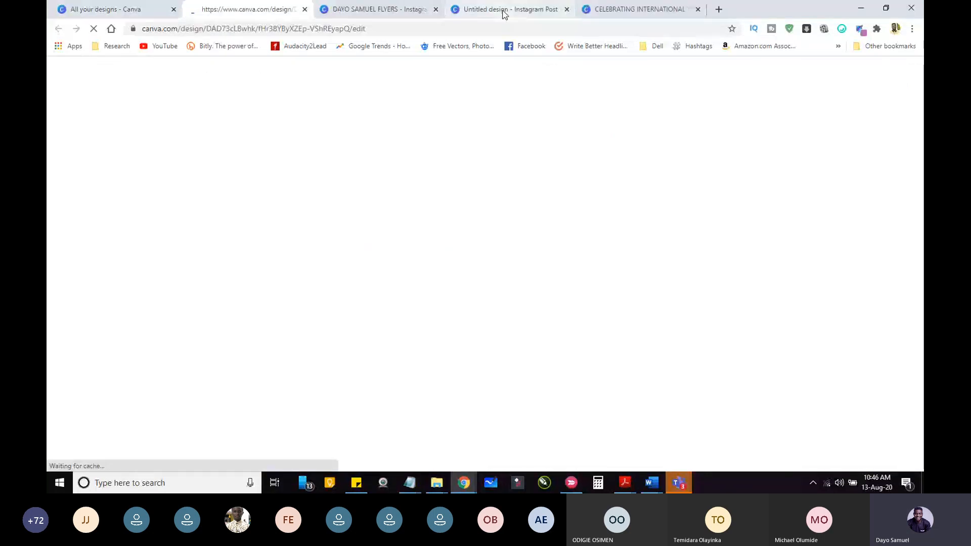
{"action": "left_click", "coordinate": [607, 10]}
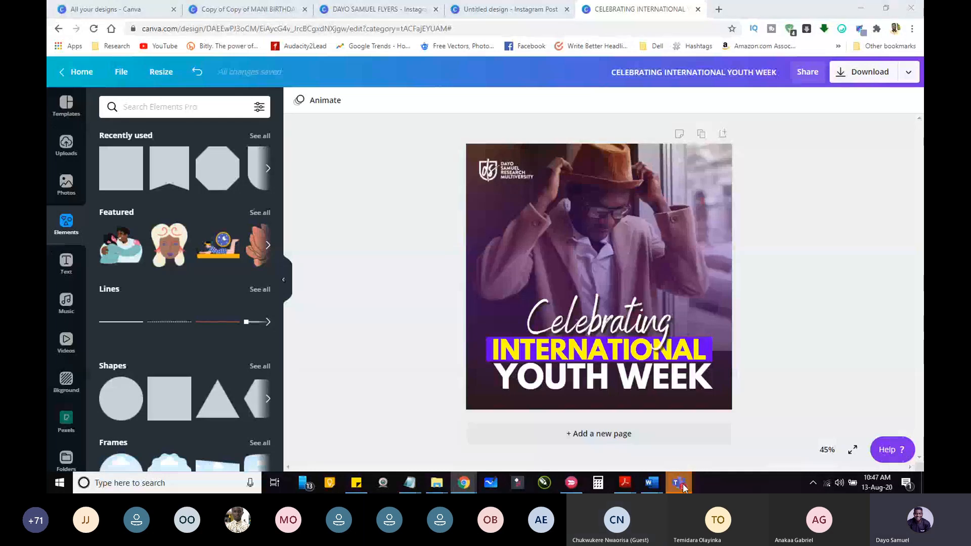
{"action": "mouse_move", "coordinate": [683, 487]}
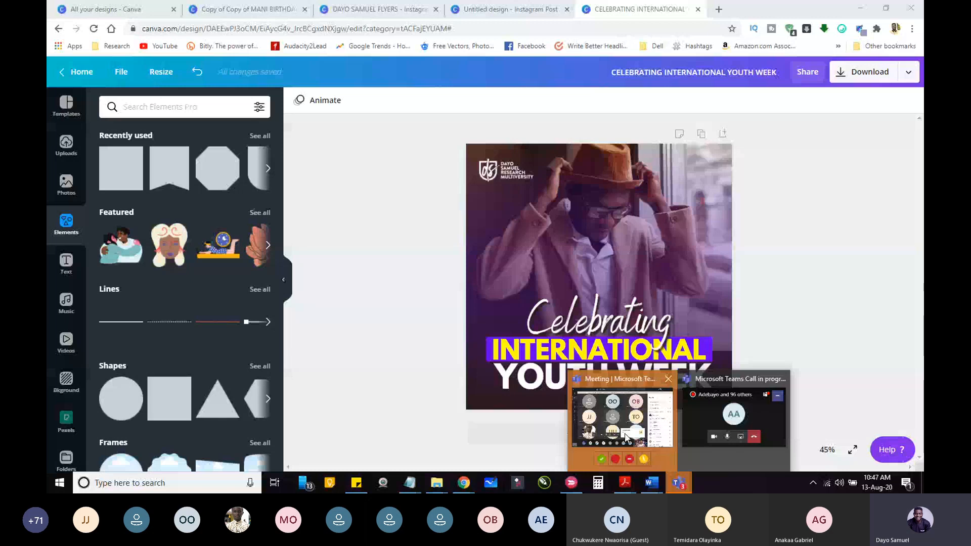
{"action": "left_click", "coordinate": [625, 436]}
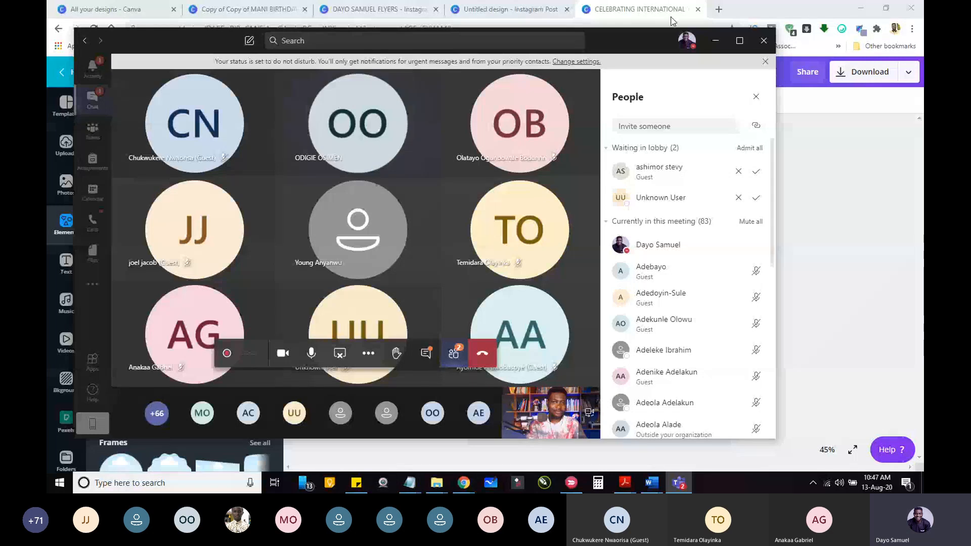
{"action": "left_click", "coordinate": [715, 41]}
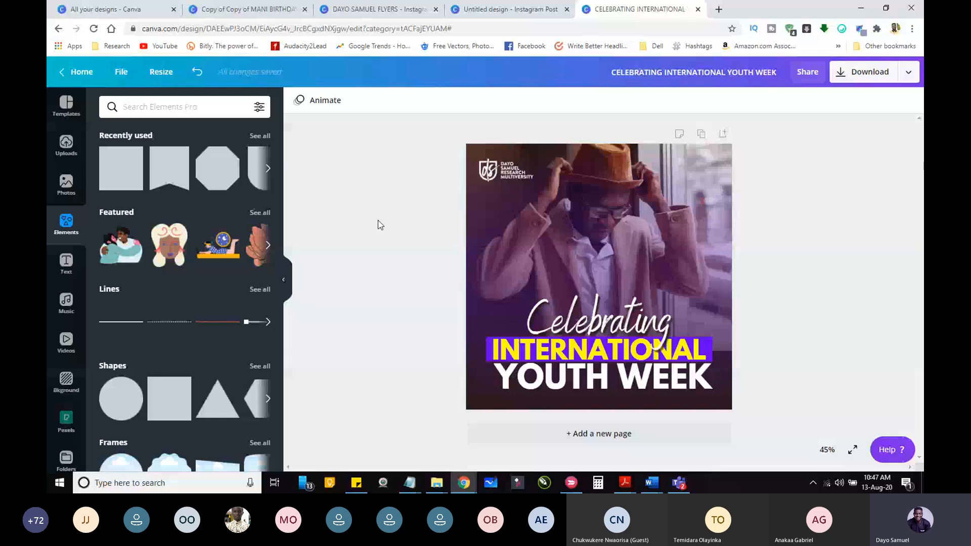
Step: Open the Audacity2Lead Instagram profile, instagram.com/audacity2lead/, in a new browser tab
{"action": "key", "text": "ctrl+t"}
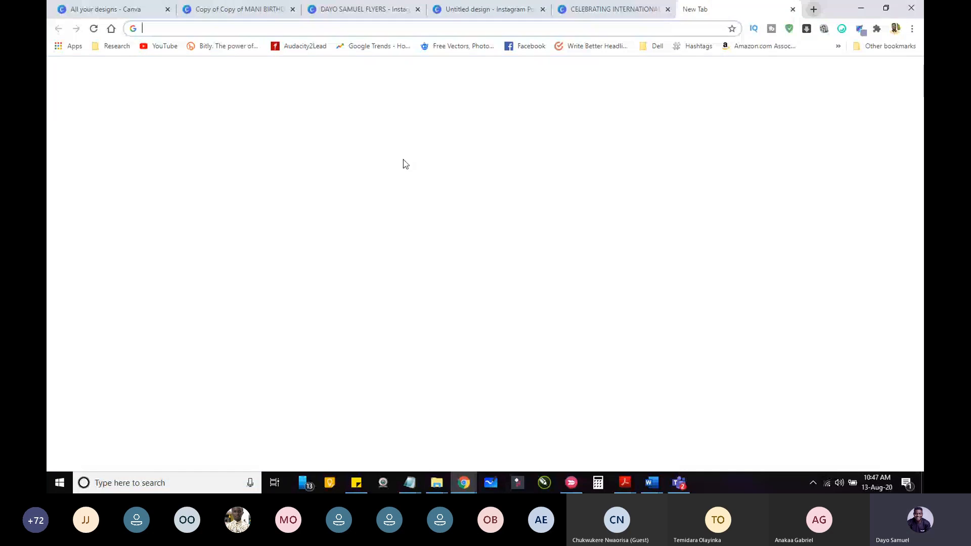
{"action": "type", "text": "instagra"}
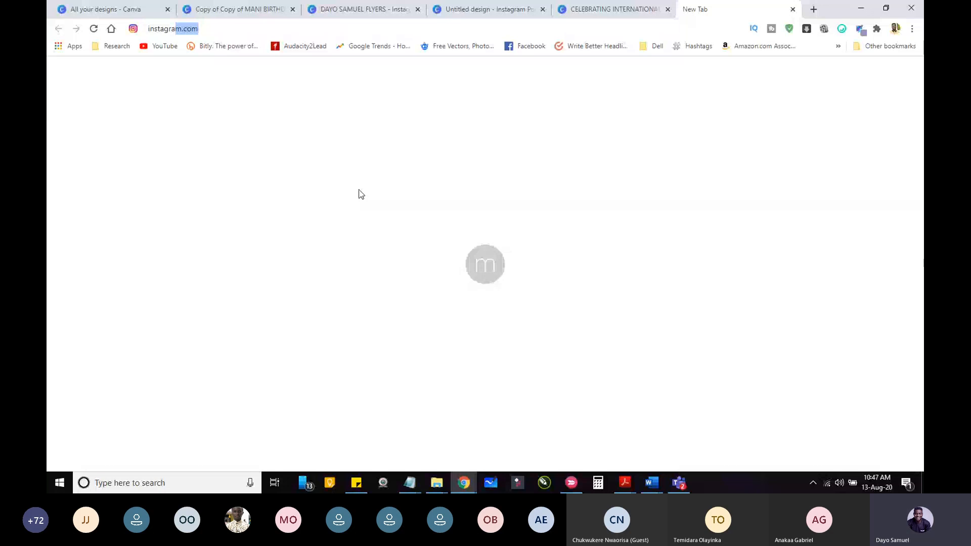
{"action": "type", "text": "m.com/"}
{"action": "key", "text": "Down"}
{"action": "key", "text": "Down"}
{"action": "key", "text": "Down"}
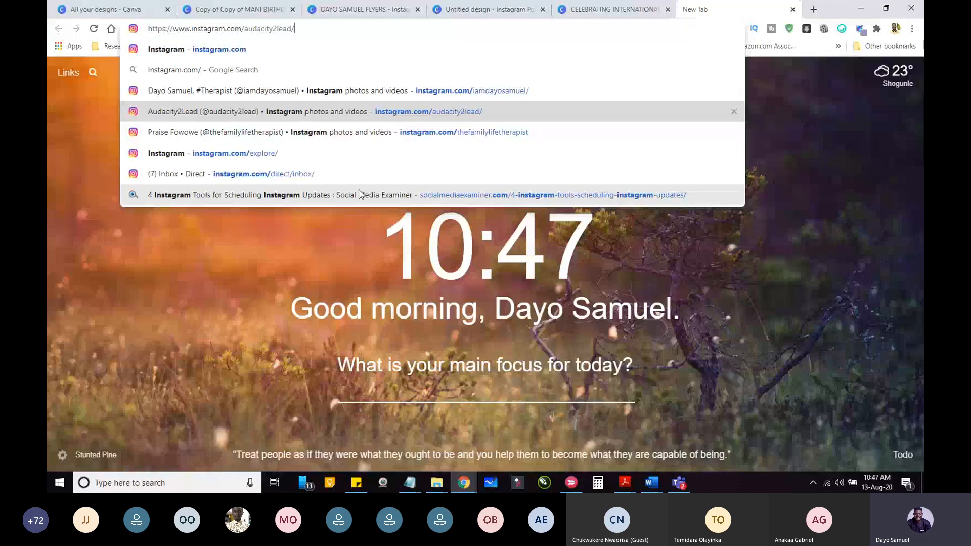
{"action": "key", "text": "Return"}
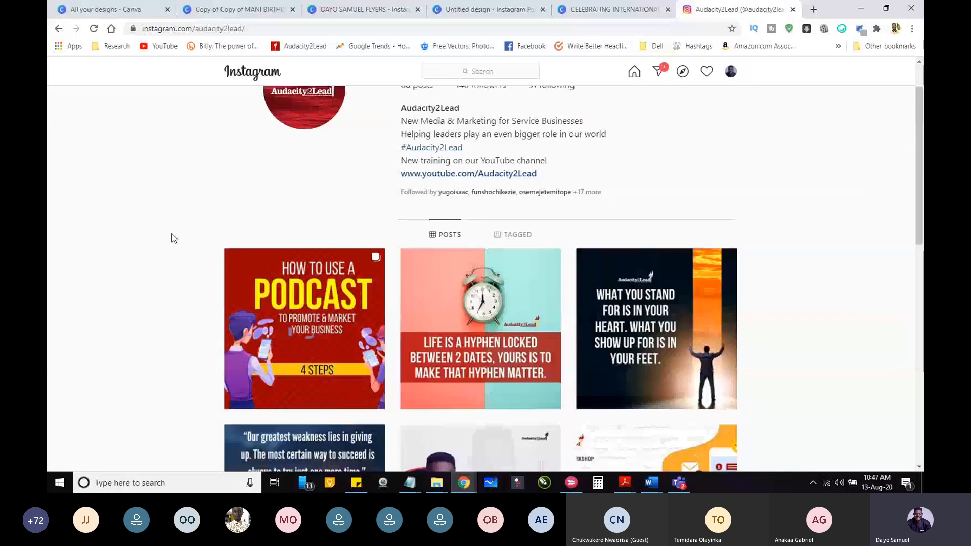
Step: Look through the flyer and quote designs among the Audacity2Lead profile's posts, ending back at the start of the page
{"action": "scroll", "coordinate": [174, 239], "scroll_direction": "down", "scroll_amount": 1}
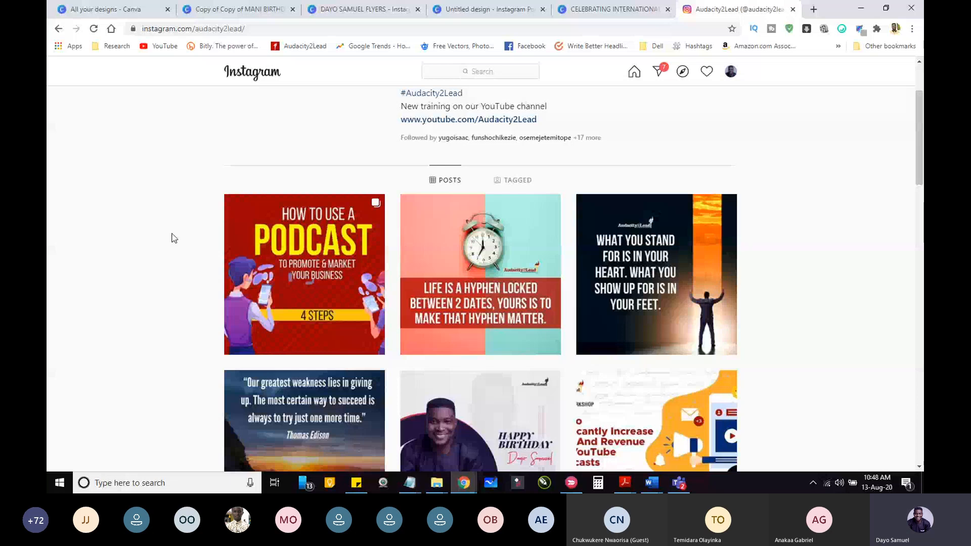
{"action": "scroll", "coordinate": [173, 238], "scroll_direction": "down", "scroll_amount": 1}
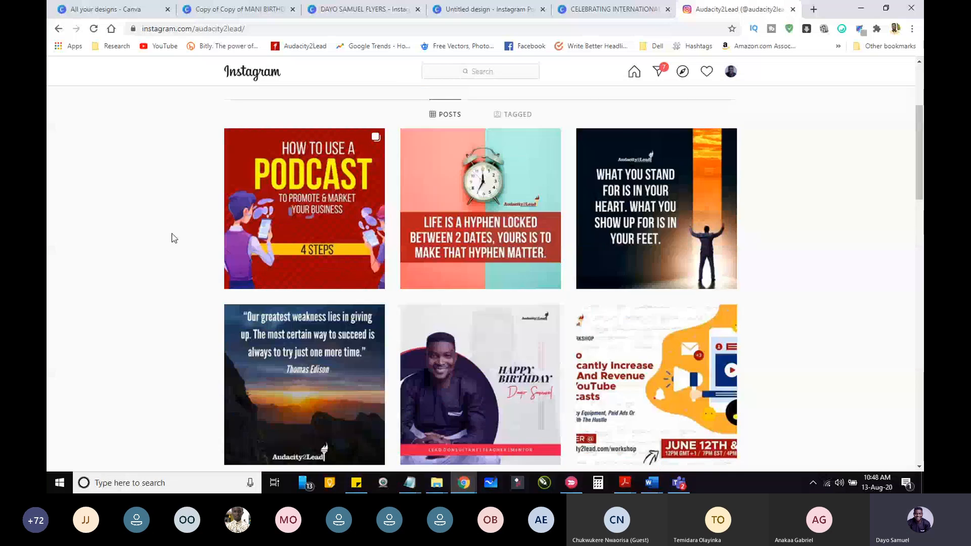
{"action": "scroll", "coordinate": [174, 238], "scroll_direction": "down", "scroll_amount": 1}
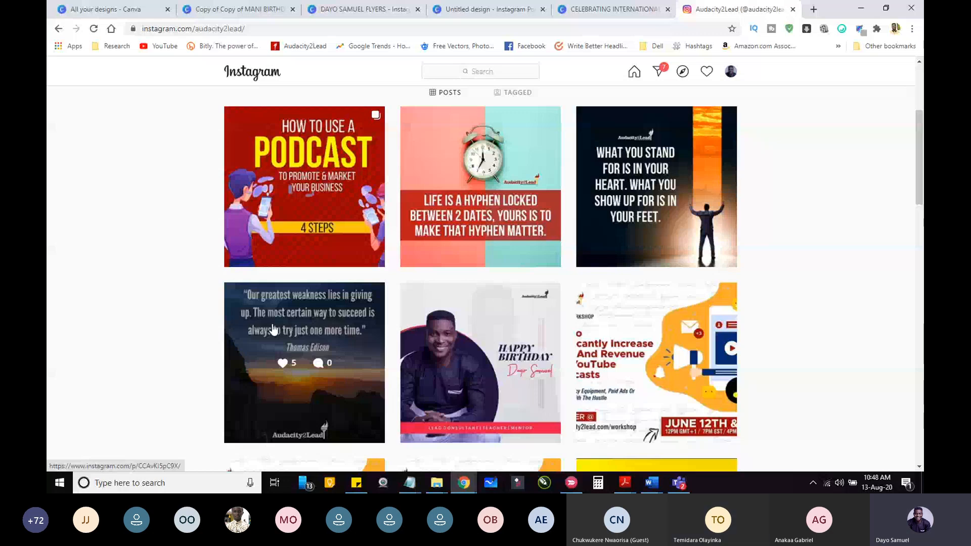
{"action": "scroll", "coordinate": [273, 328], "scroll_direction": "down", "scroll_amount": 10}
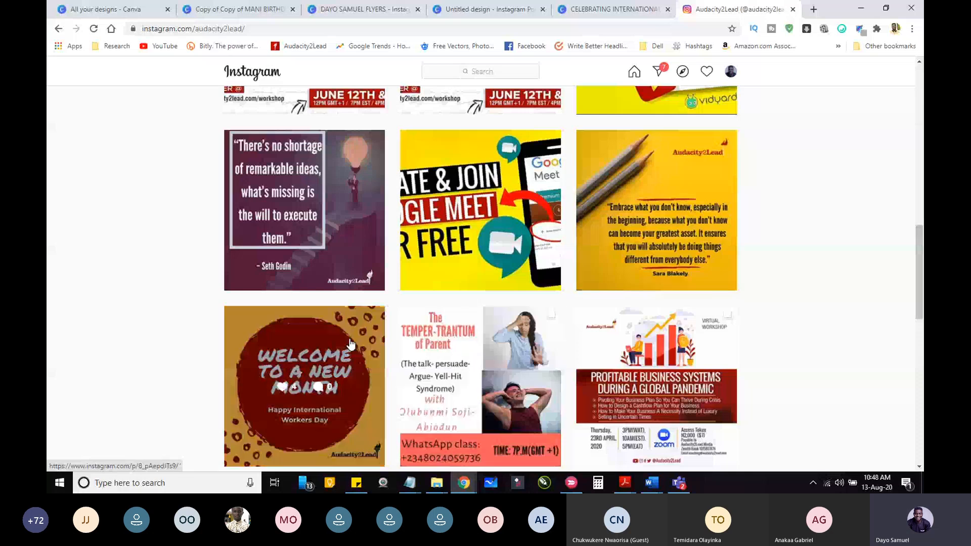
{"action": "scroll", "coordinate": [350, 344], "scroll_direction": "down", "scroll_amount": 3}
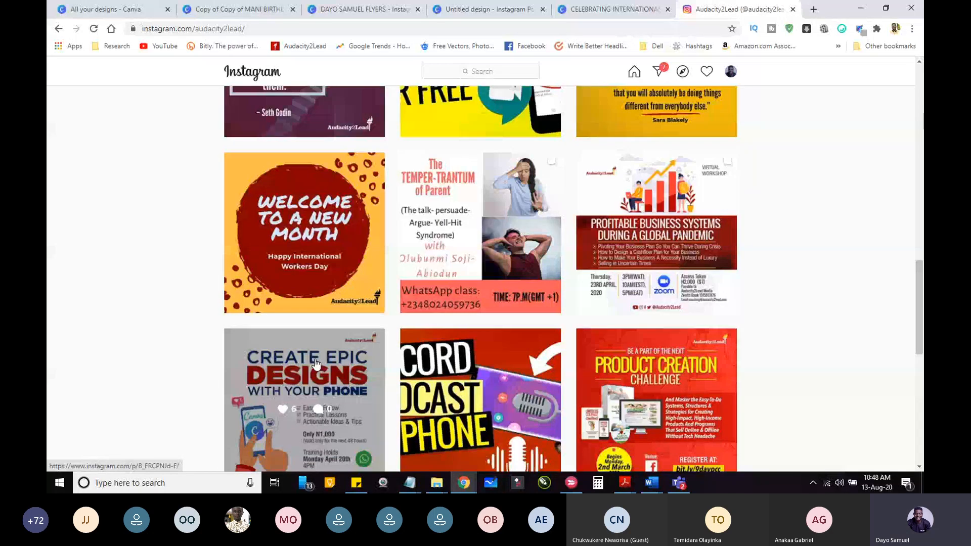
{"action": "scroll", "coordinate": [315, 364], "scroll_direction": "down", "scroll_amount": 7}
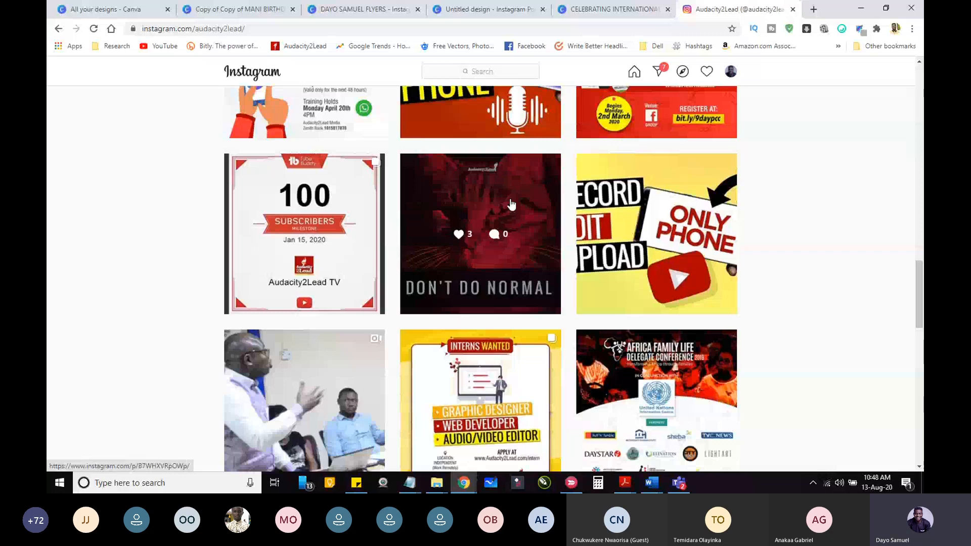
{"action": "scroll", "coordinate": [810, 263], "scroll_direction": "down", "scroll_amount": 5}
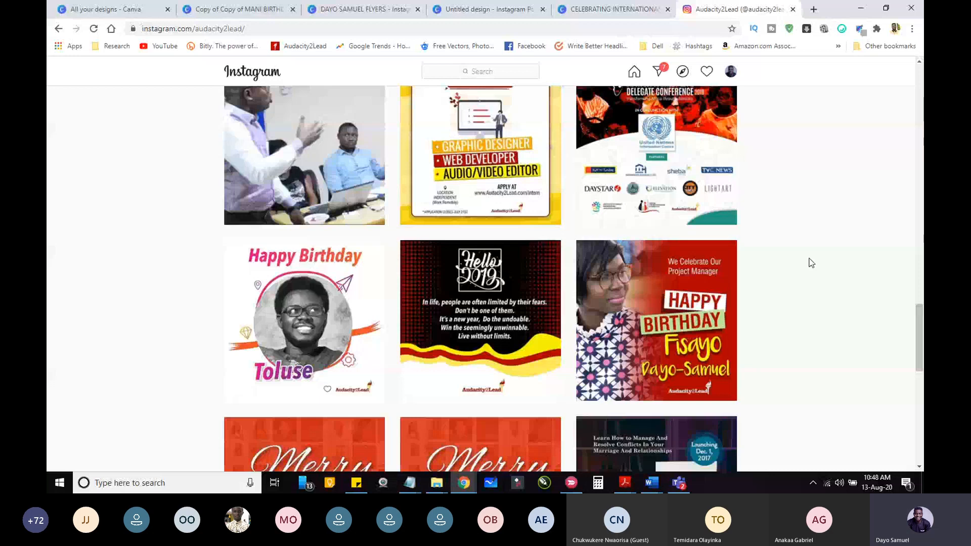
{"action": "scroll", "coordinate": [811, 262], "scroll_direction": "down", "scroll_amount": 8}
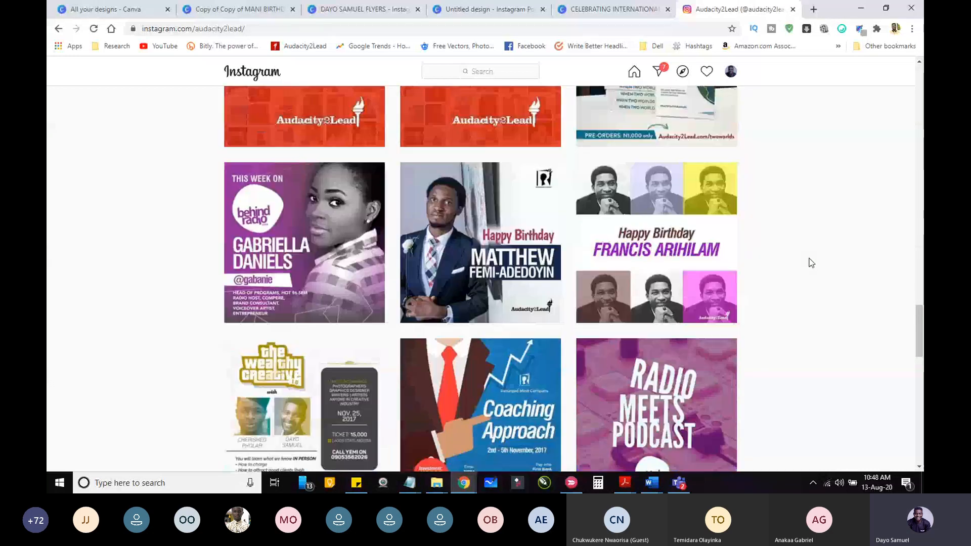
{"action": "key", "text": "Home"}
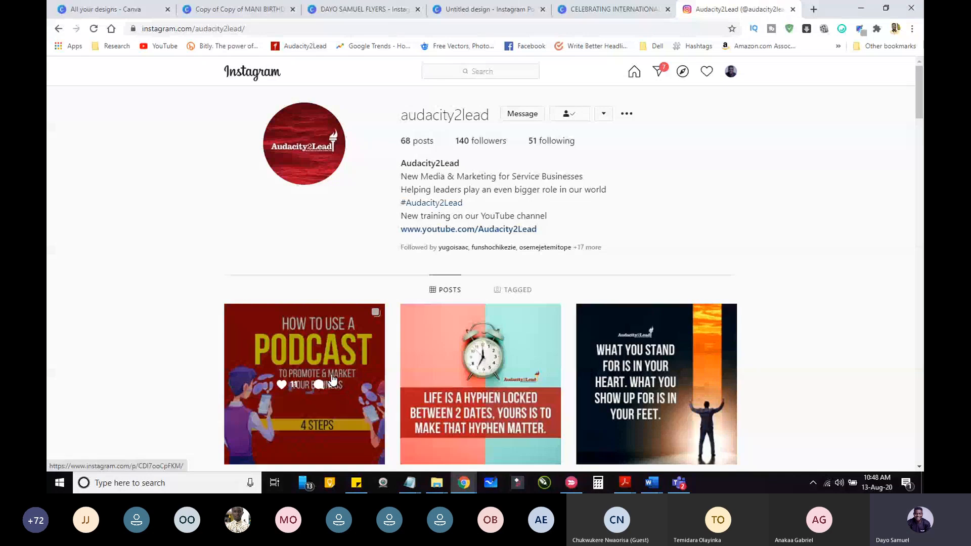
Step: Open the "How to use a podcast to promote & market your business" post and view its slides up to Step 4
{"action": "left_click", "coordinate": [333, 379]}
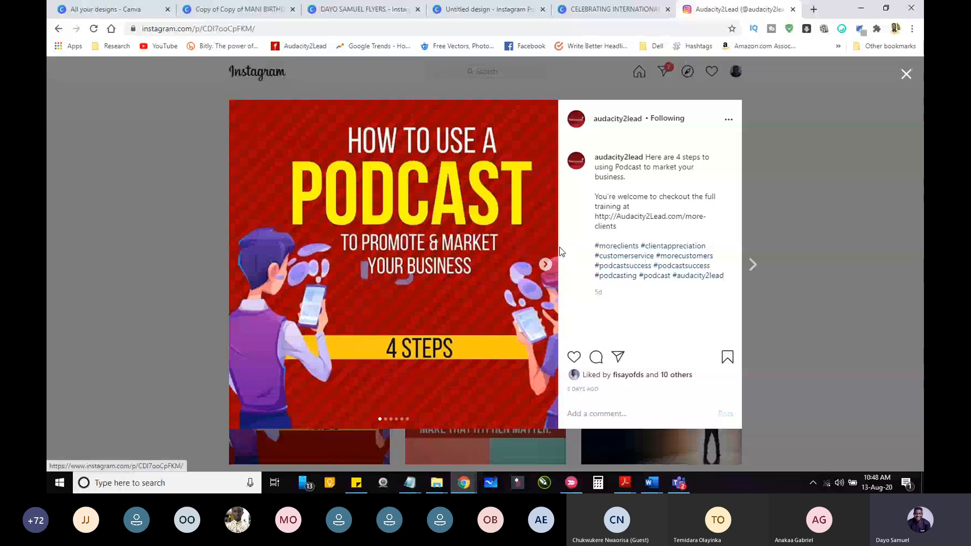
{"action": "left_click", "coordinate": [544, 264]}
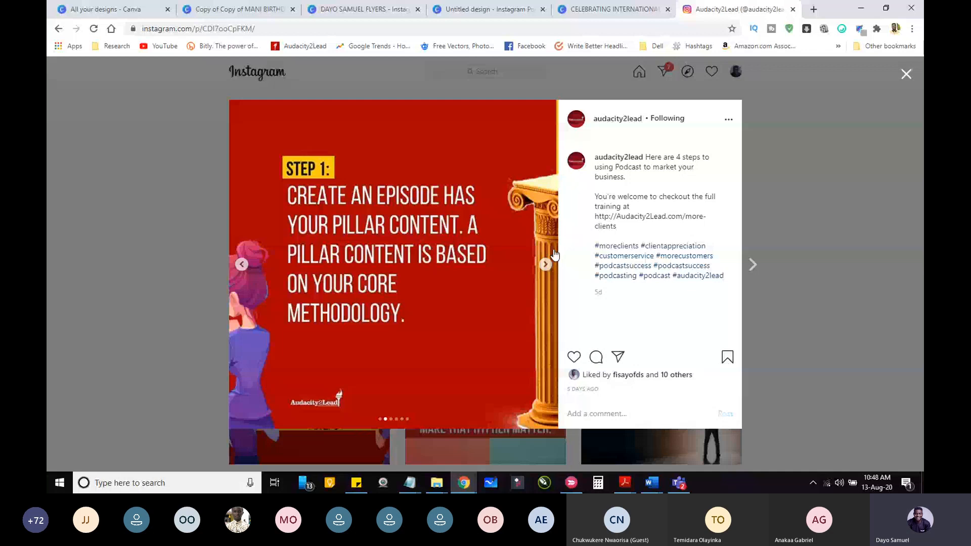
{"action": "left_click", "coordinate": [546, 263]}
{"action": "left_click", "coordinate": [545, 263]}
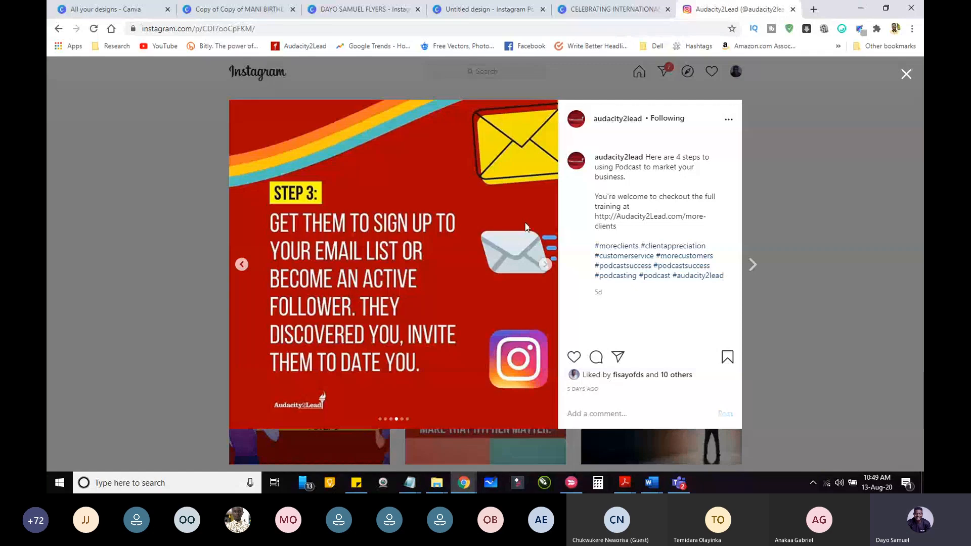
{"action": "left_click", "coordinate": [545, 265]}
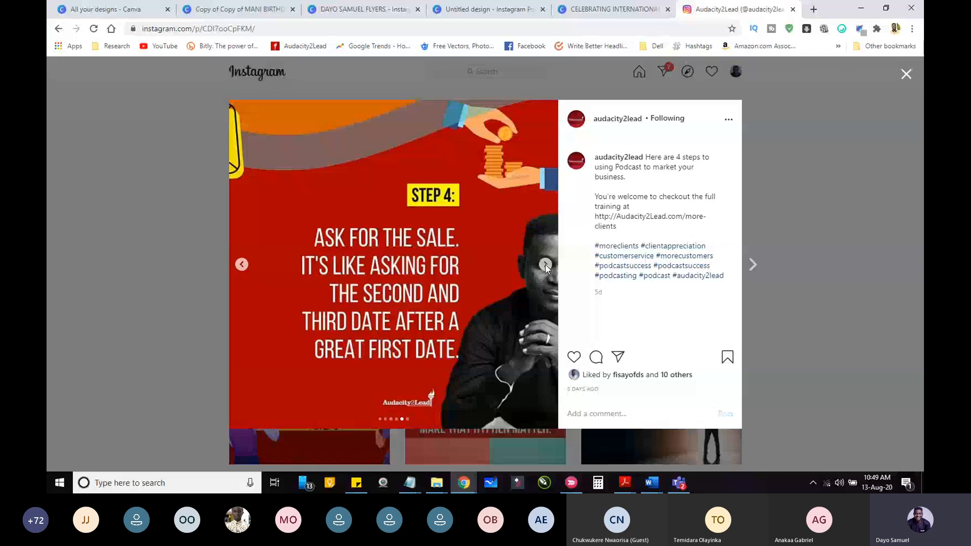
Step: Review the podcast post's slides from its cover through to the "Learn more" slide, then look over the Audacity2Lead profile's posts
{"action": "left_click", "coordinate": [242, 265]}
{"action": "left_click", "coordinate": [241, 265]}
{"action": "left_click", "coordinate": [242, 265]}
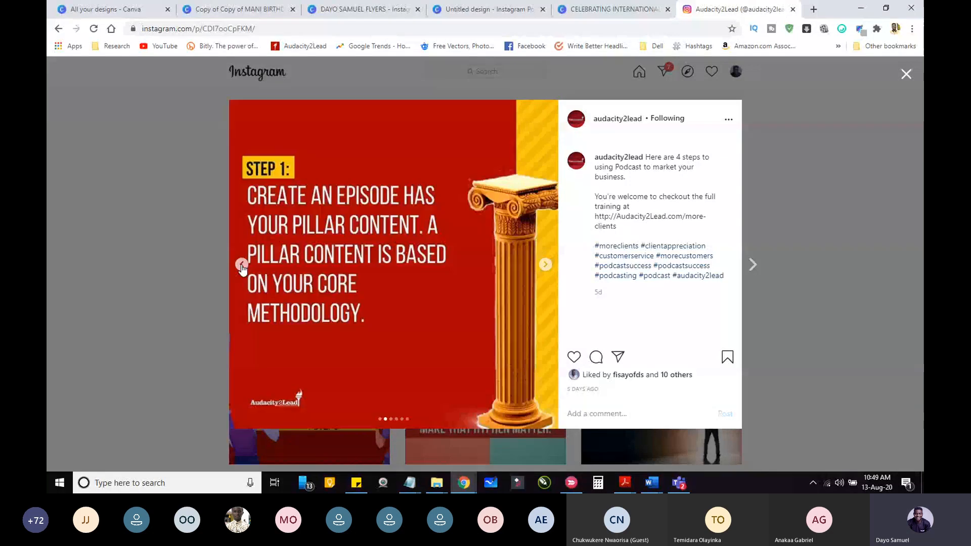
{"action": "left_click", "coordinate": [242, 265]}
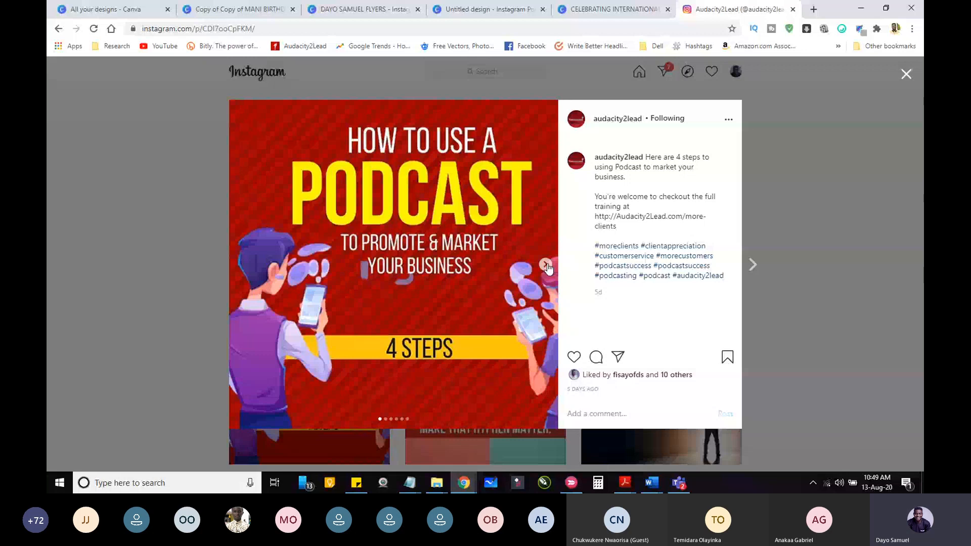
{"action": "left_click", "coordinate": [547, 265]}
{"action": "left_click", "coordinate": [241, 265]}
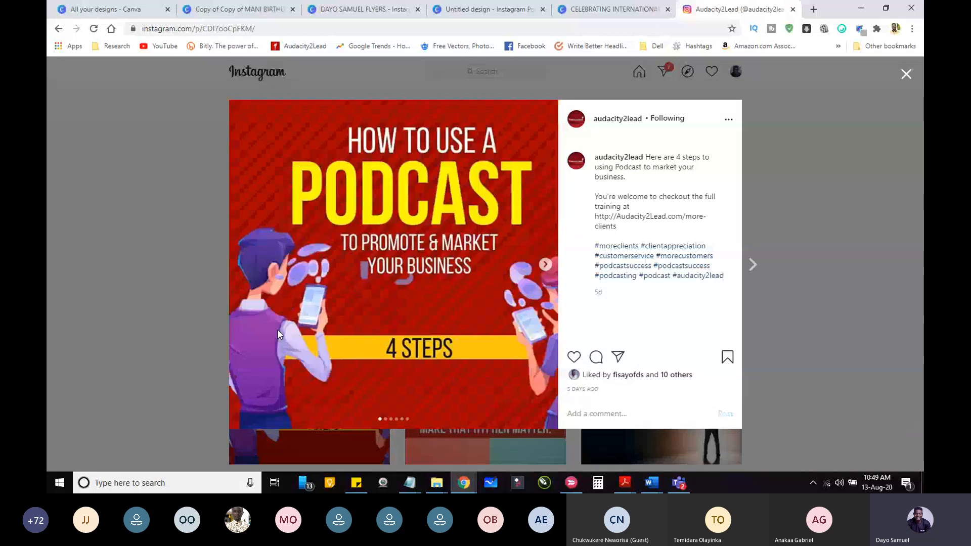
{"action": "left_click", "coordinate": [546, 265]}
{"action": "left_click", "coordinate": [547, 266]}
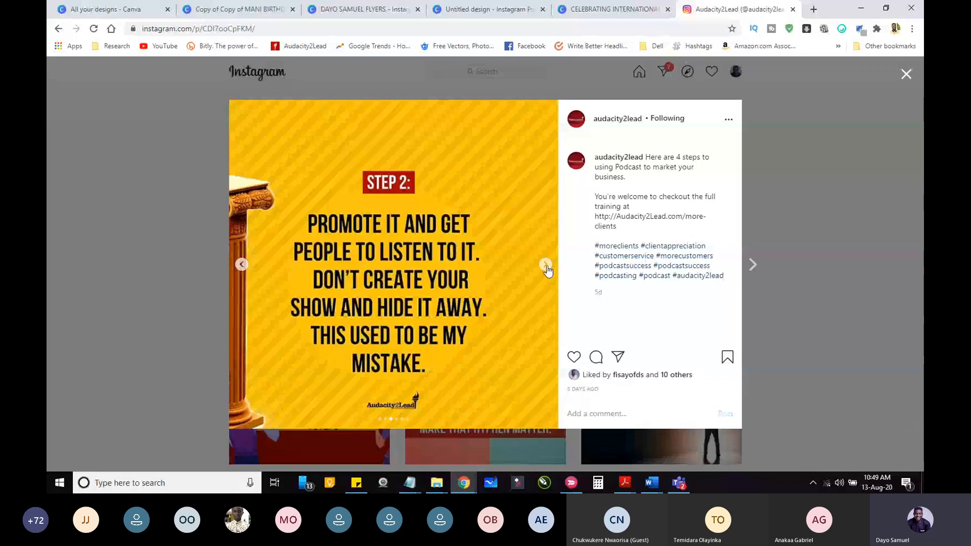
{"action": "left_click", "coordinate": [546, 265]}
{"action": "left_click", "coordinate": [546, 265]}
{"action": "left_click", "coordinate": [545, 265]}
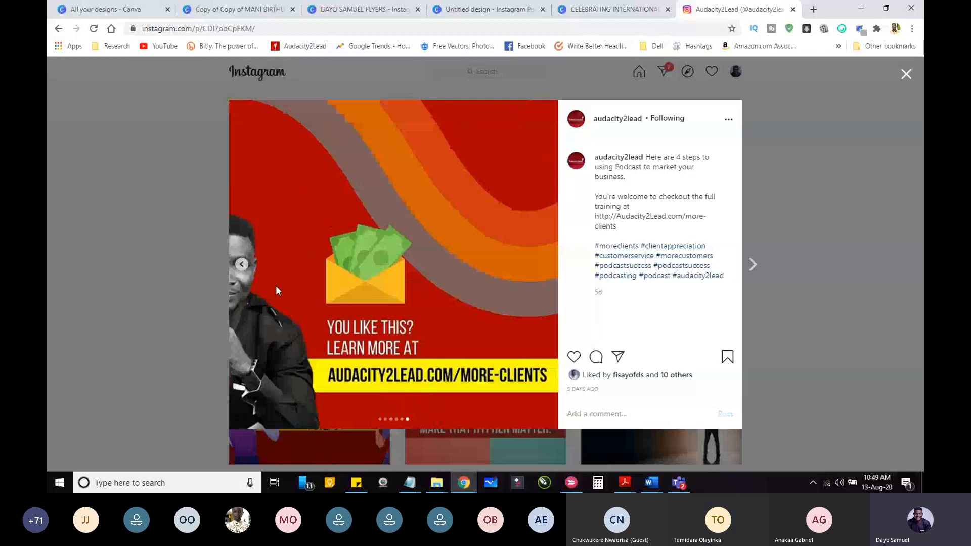
{"action": "left_click", "coordinate": [196, 280]}
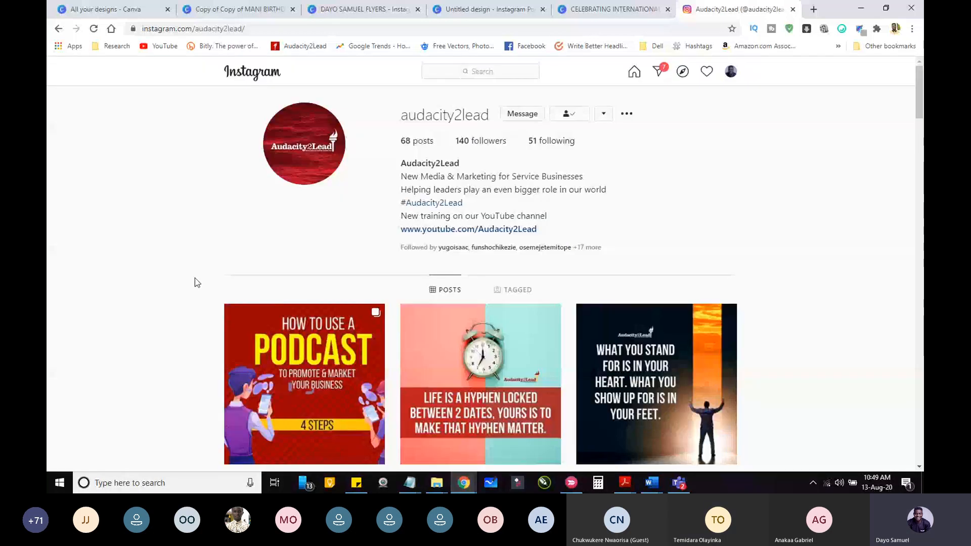
{"action": "scroll", "coordinate": [195, 278], "scroll_direction": "down", "scroll_amount": 3}
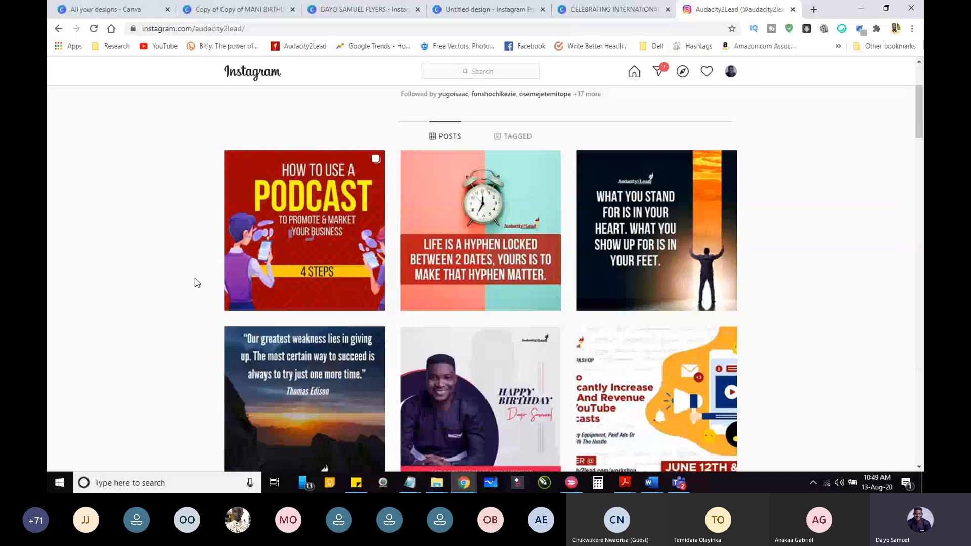
{"action": "scroll", "coordinate": [195, 280], "scroll_direction": "up", "scroll_amount": 2}
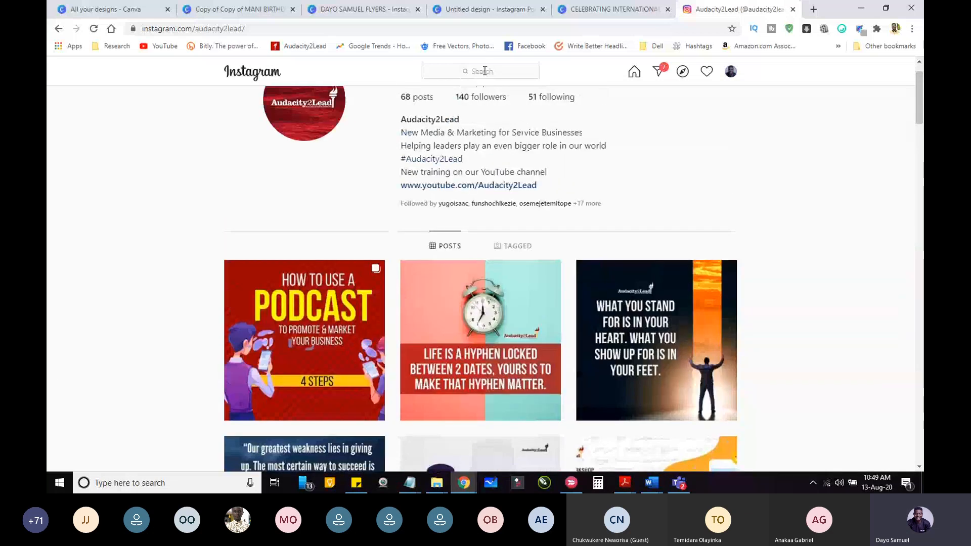
Step: Search Instagram for "carousel" and open the #carousel hashtag page
{"action": "left_click", "coordinate": [485, 70]}
{"action": "type", "text": "ca"}
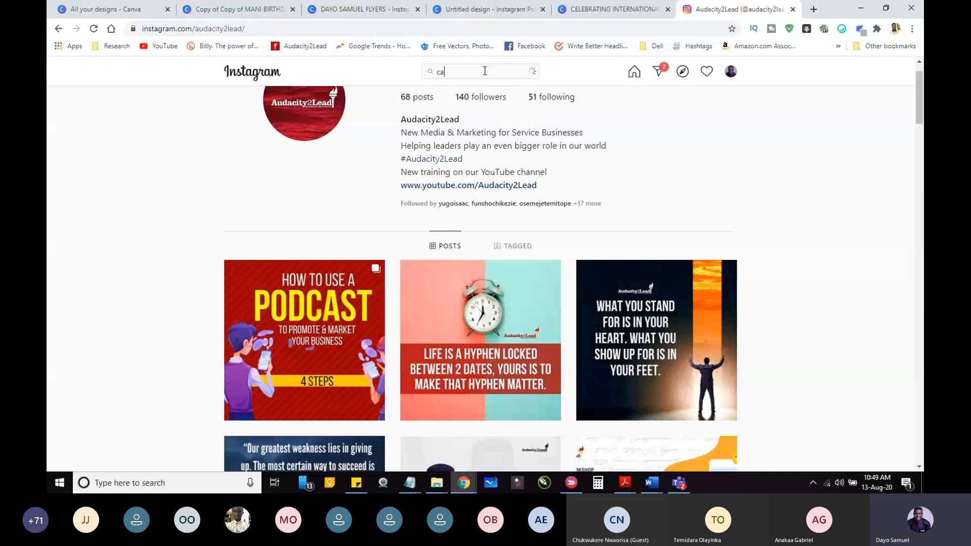
{"action": "type", "text": "rous"}
{"action": "key", "text": "Return"}
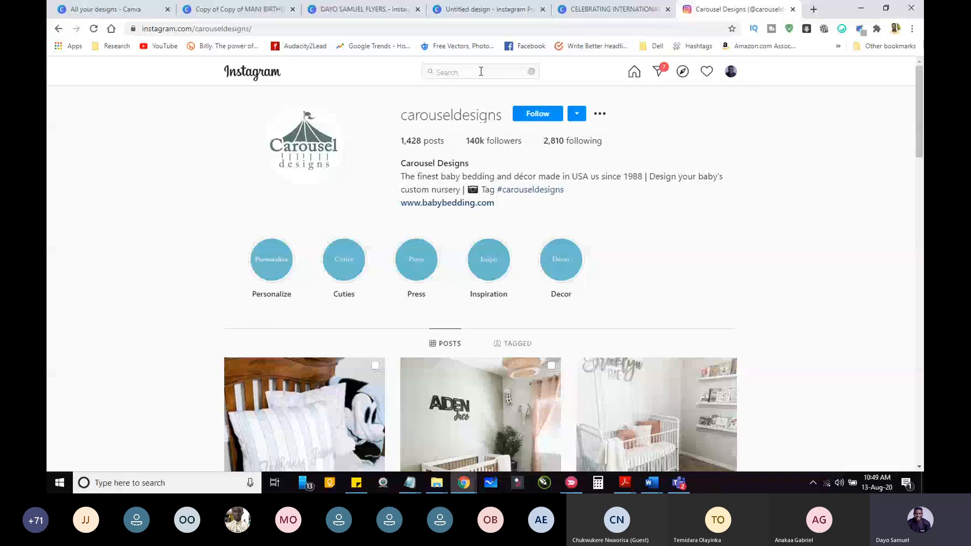
{"action": "type", "text": "carousel"}
{"action": "left_click", "coordinate": [453, 190]}
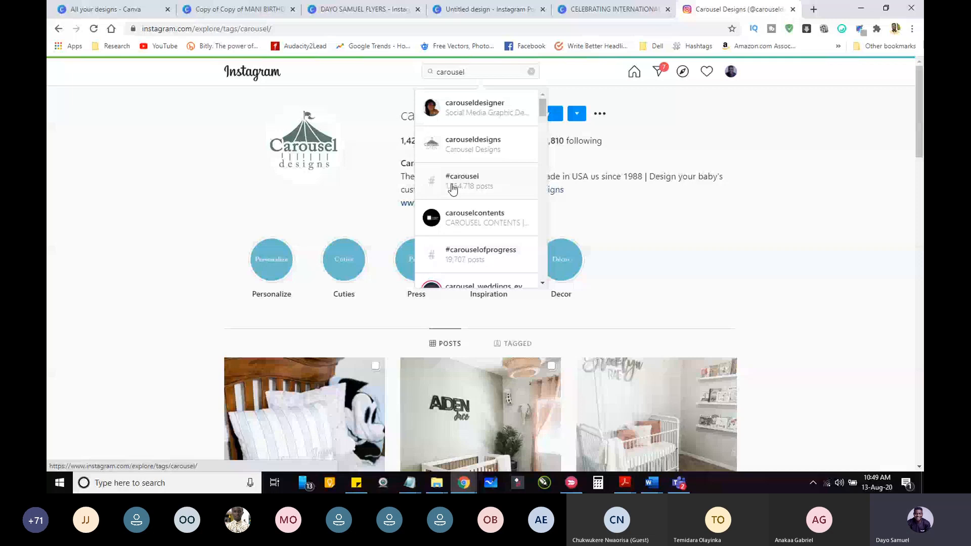
Step: Find the "Cara membuat Hero Section" Figma post among the #carousel posts, view its slides up to slide 5, and close it
{"action": "left_click_drag", "start_coordinate": [919, 118], "coordinate": [920, 272]}
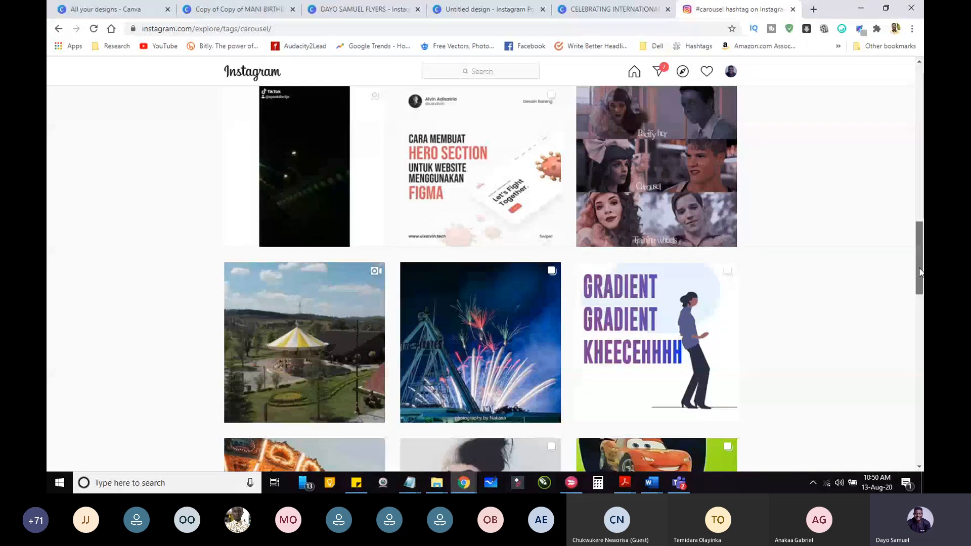
{"action": "left_click", "coordinate": [421, 163]}
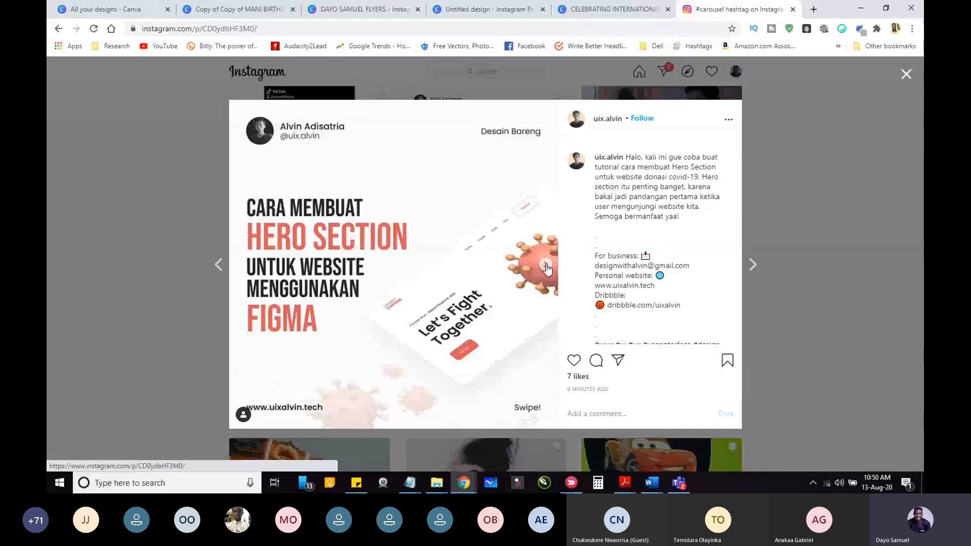
{"action": "left_click", "coordinate": [546, 267]}
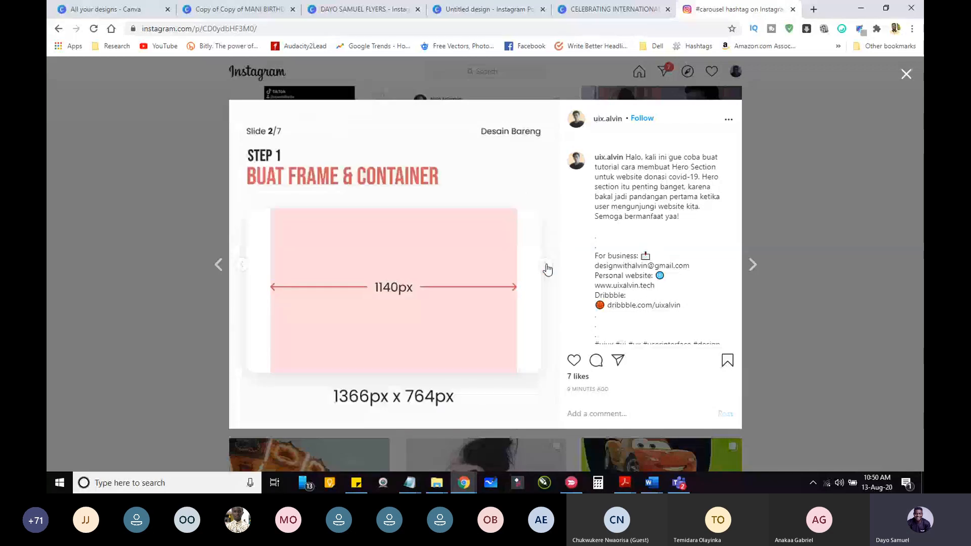
{"action": "left_click", "coordinate": [546, 267]}
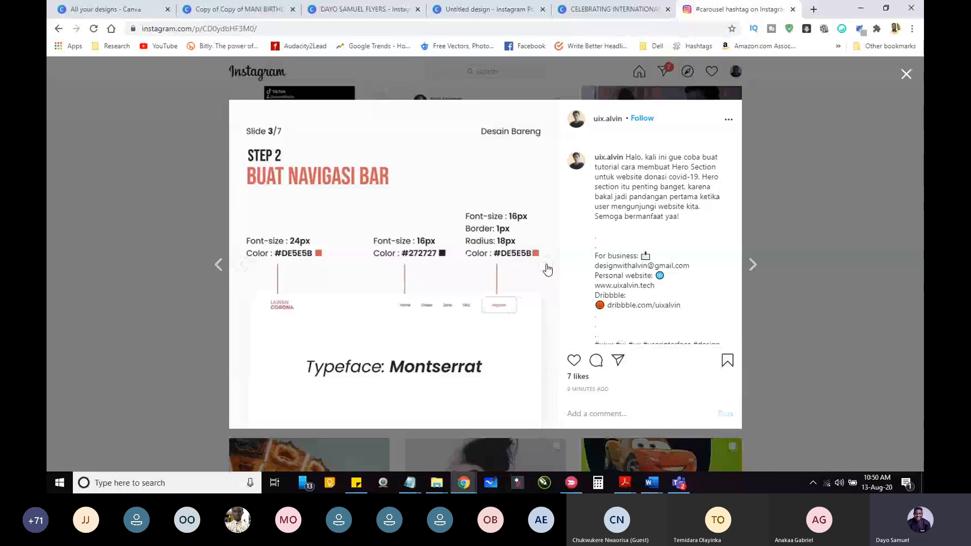
{"action": "left_click", "coordinate": [546, 267]}
{"action": "left_click", "coordinate": [546, 267]}
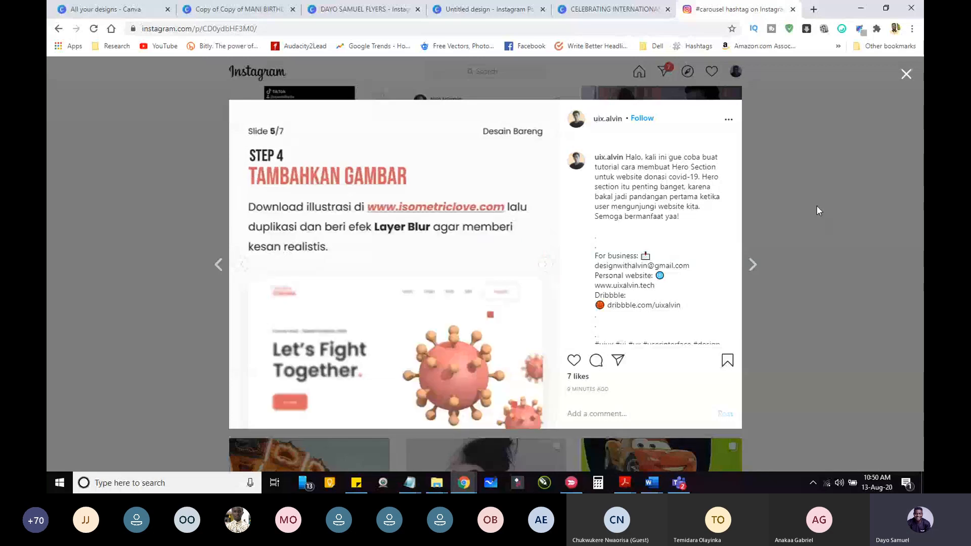
{"action": "left_click", "coordinate": [819, 210]}
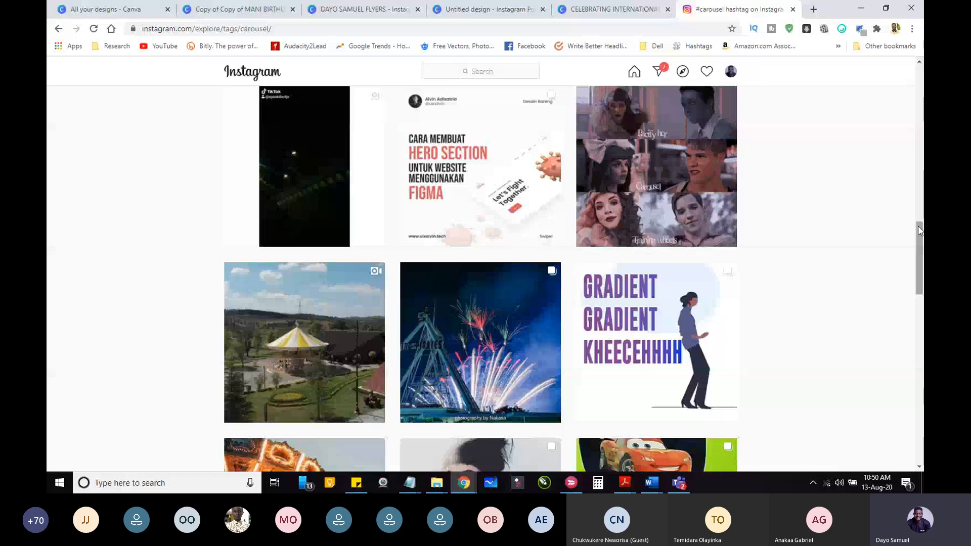
Step: View the "Cara kirim pesan WhatsApp" and "Pixellab Editing" posts under #carousel, and return to the Youth Week flyer in Canva
{"action": "left_click_drag", "start_coordinate": [920, 231], "coordinate": [924, 351]}
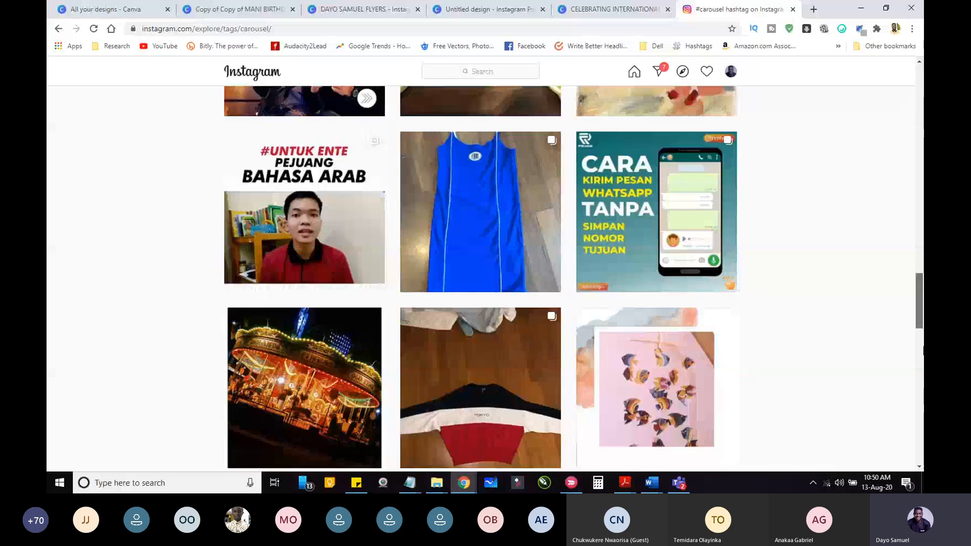
{"action": "left_click", "coordinate": [617, 162]}
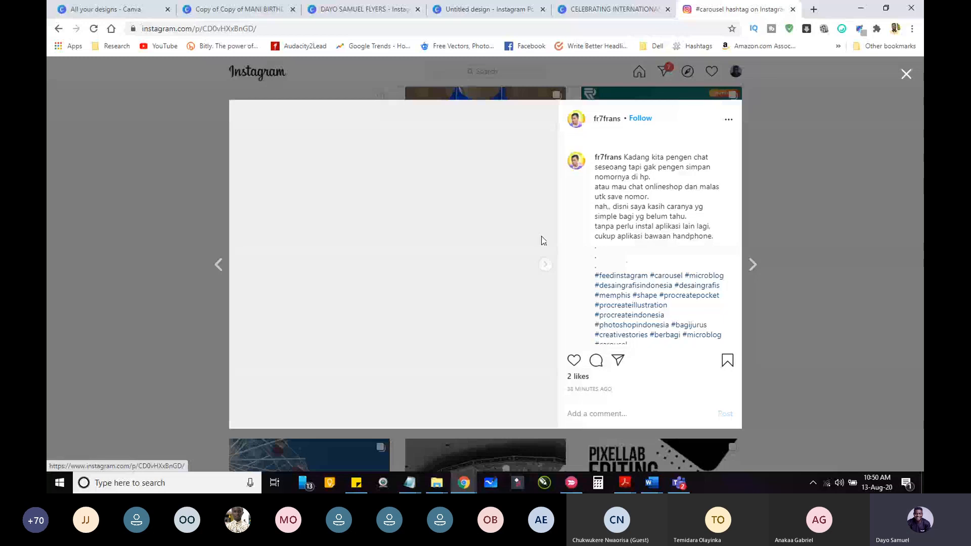
{"action": "key", "text": "Escape"}
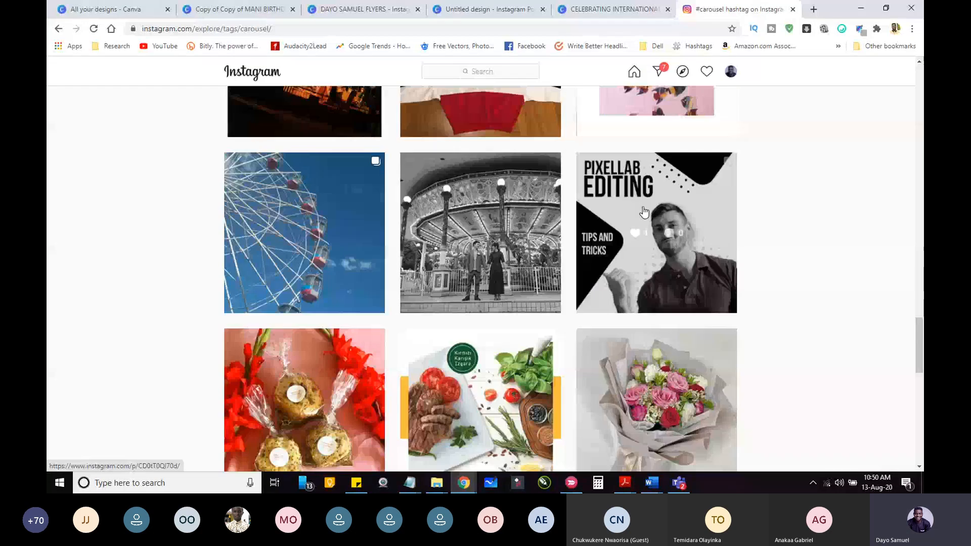
{"action": "left_click", "coordinate": [644, 213]}
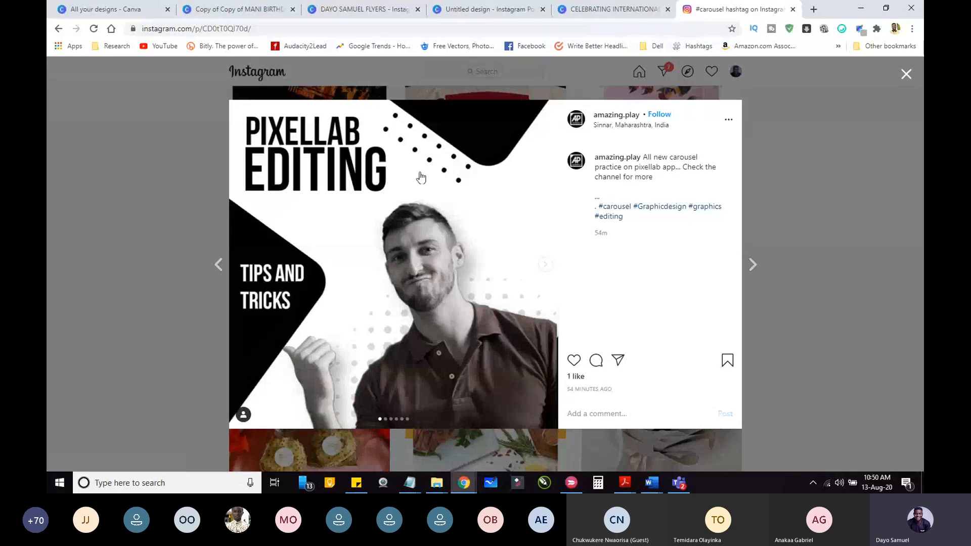
{"action": "left_click", "coordinate": [591, 9]}
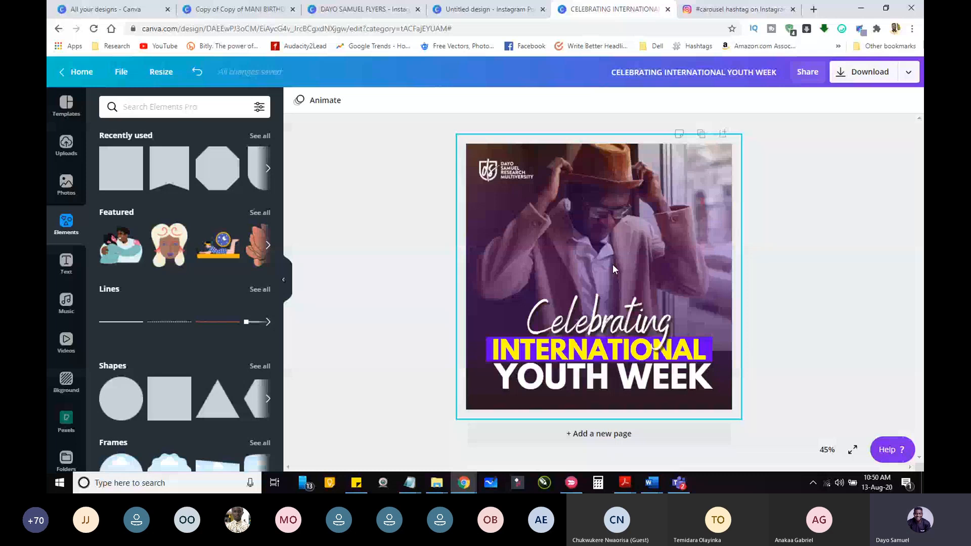
Step: Try a semi-transparent yellow arch from the Shapes collection, turned on its side at the flyer's lower-right corner, and delete it
{"action": "left_click", "coordinate": [260, 365]}
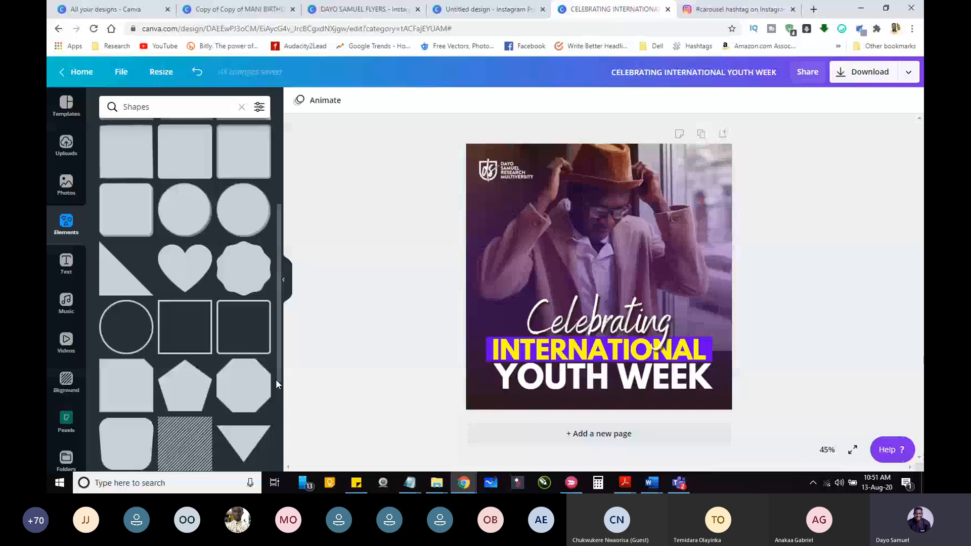
{"action": "scroll", "coordinate": [275, 374], "scroll_direction": "down", "scroll_amount": 5}
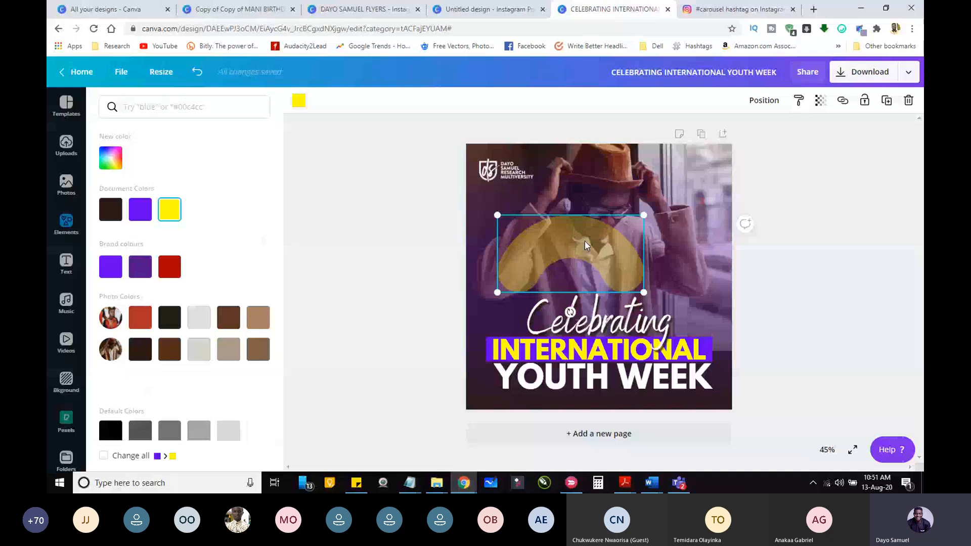
{"action": "left_click_drag", "start_coordinate": [584, 240], "coordinate": [565, 259]}
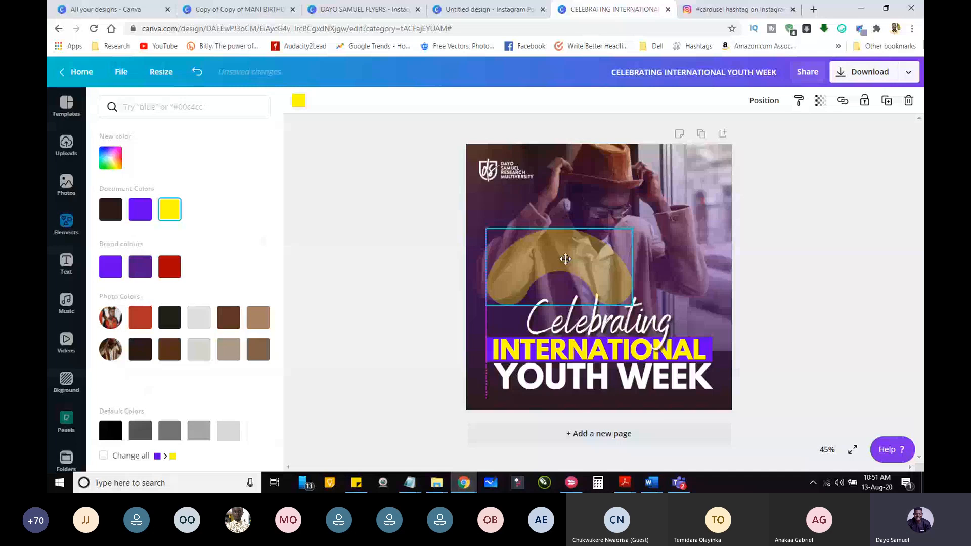
{"action": "left_click_drag", "start_coordinate": [566, 259], "coordinate": [552, 259]}
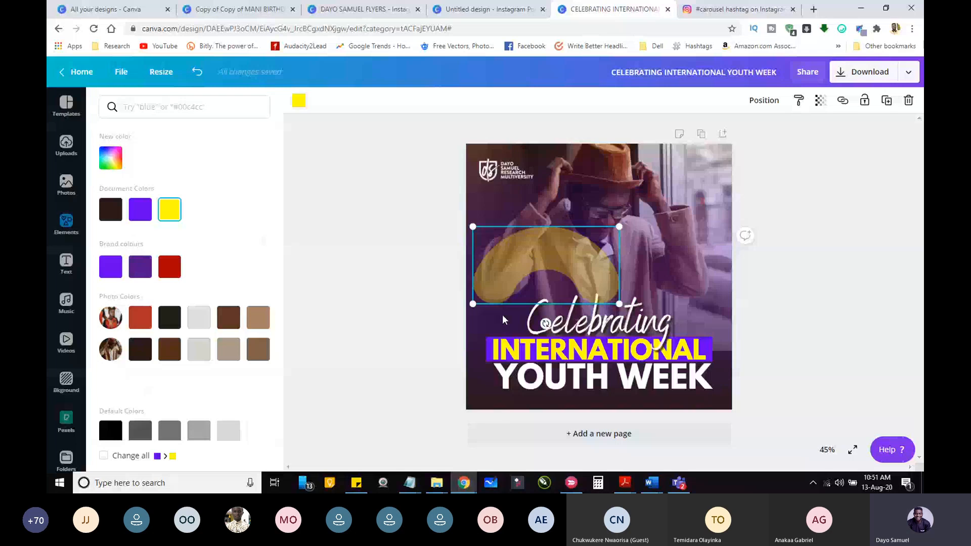
{"action": "left_click_drag", "start_coordinate": [545, 323], "coordinate": [487, 266]}
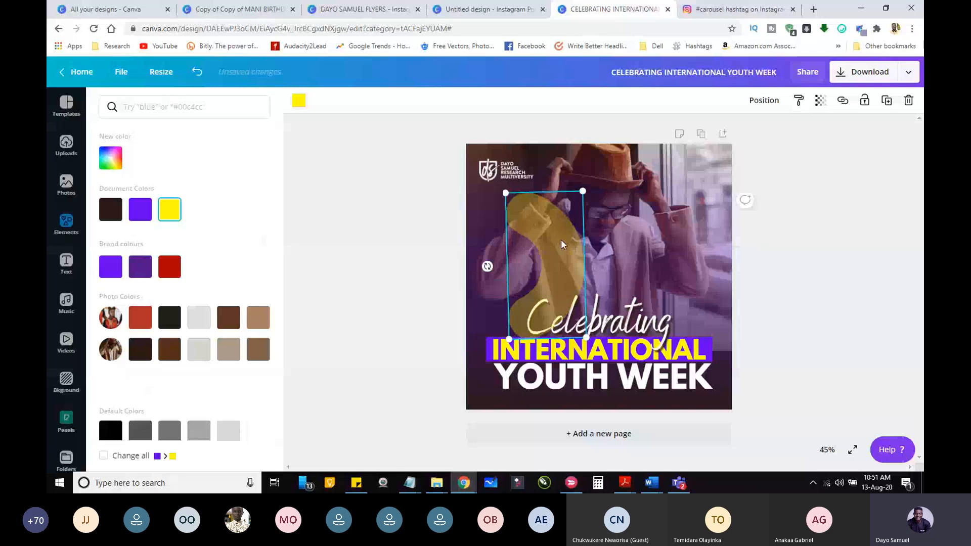
{"action": "left_click_drag", "start_coordinate": [563, 245], "coordinate": [752, 373]}
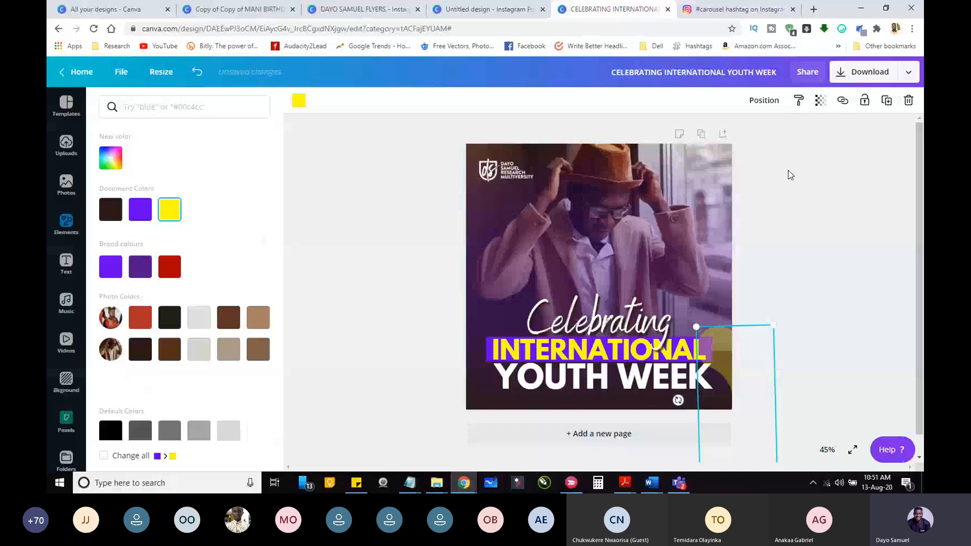
{"action": "left_click", "coordinate": [908, 100]}
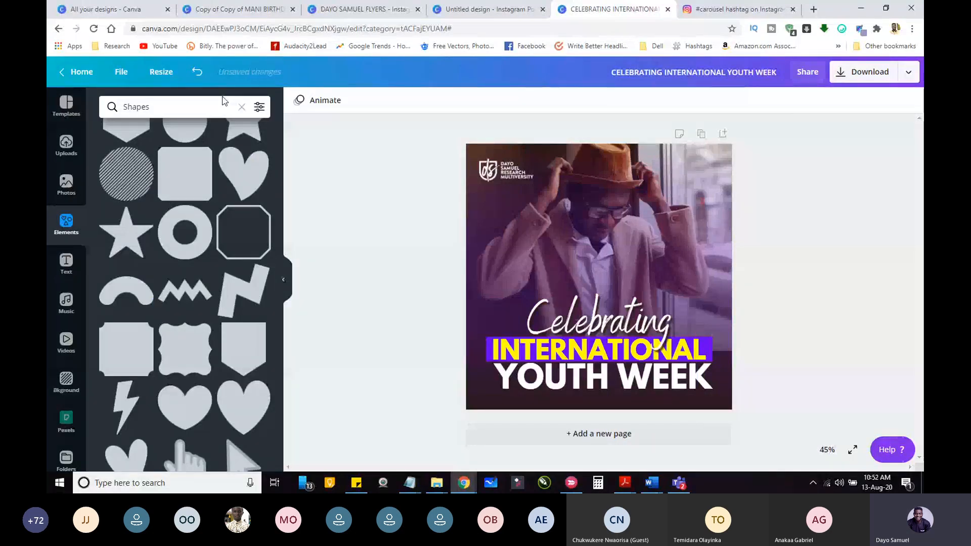
Step: Add the striped pink-and-yellow blob from the Gradients collection and place it overlapping the flyer's upper-right corner
{"action": "left_click", "coordinate": [242, 107]}
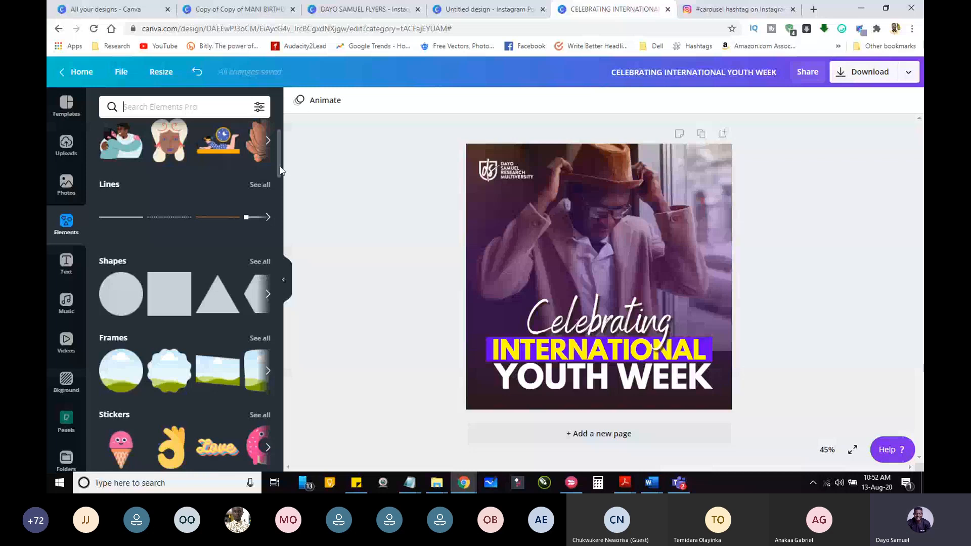
{"action": "scroll", "coordinate": [277, 226], "scroll_direction": "down", "scroll_amount": 5}
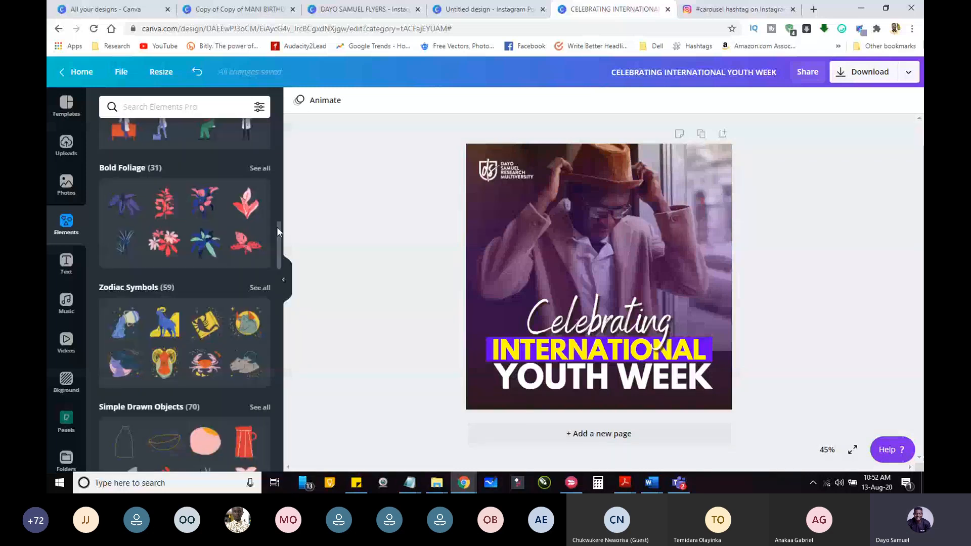
{"action": "left_click", "coordinate": [268, 232]}
{"action": "scroll", "coordinate": [275, 242], "scroll_direction": "down", "scroll_amount": 1}
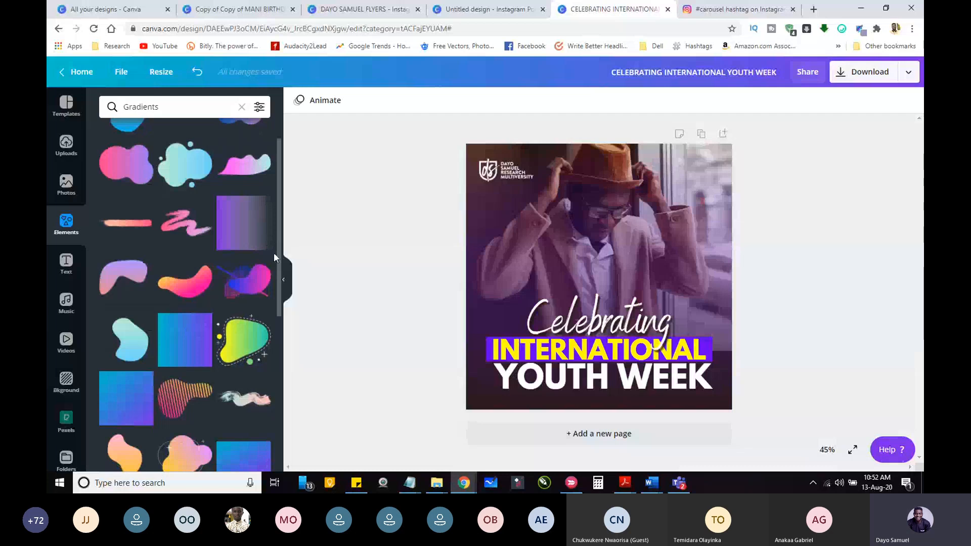
{"action": "scroll", "coordinate": [274, 253], "scroll_direction": "down", "scroll_amount": 3}
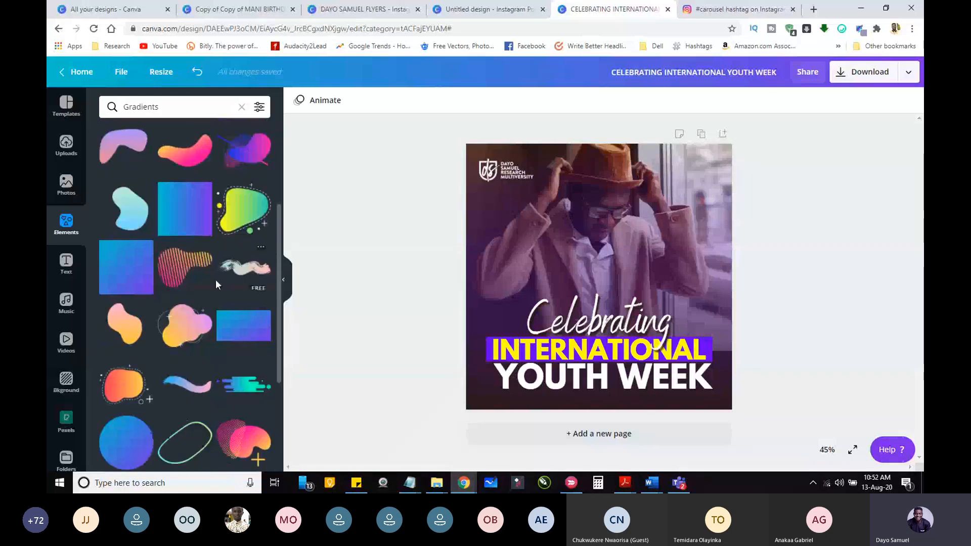
{"action": "left_click", "coordinate": [192, 268]}
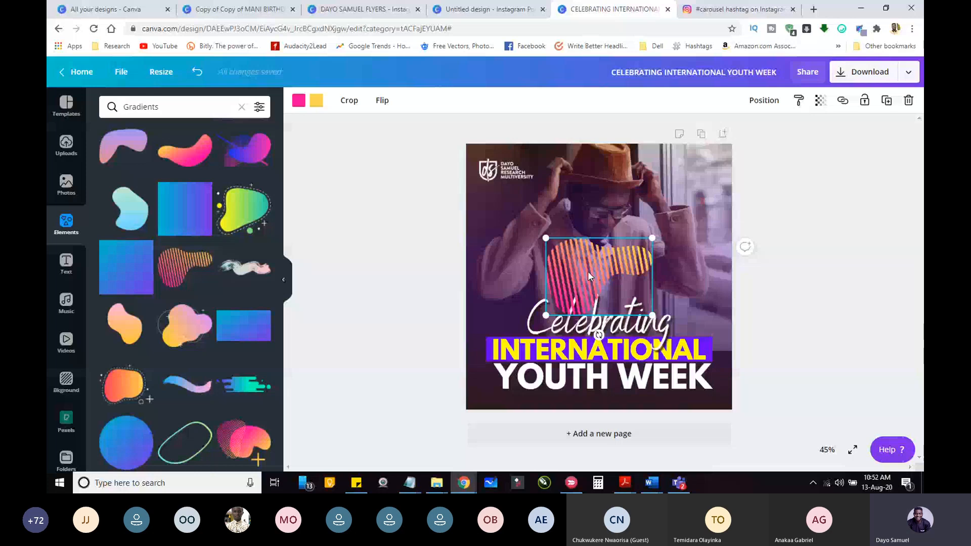
{"action": "left_click_drag", "start_coordinate": [588, 271], "coordinate": [732, 161]}
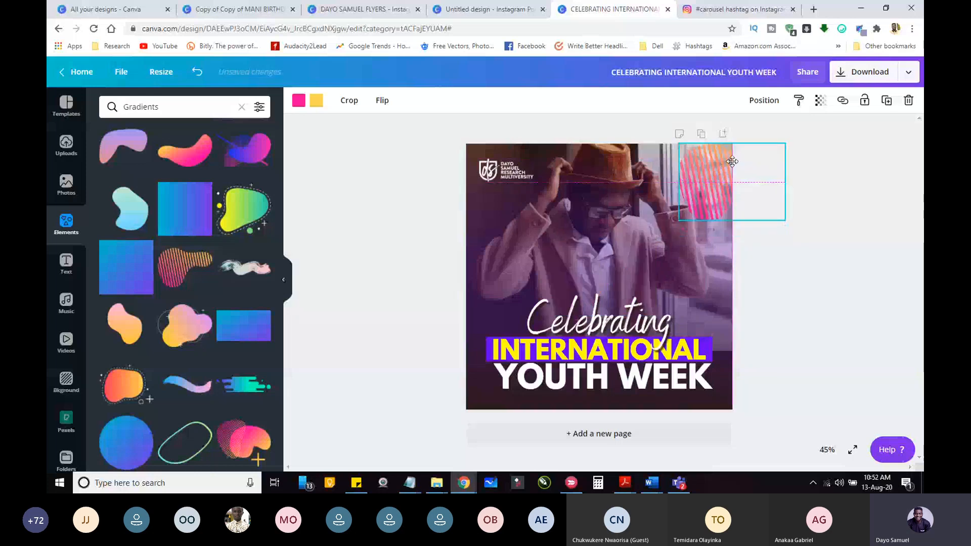
Step: Recolour the striped blob's pink and yellow to white and position it partly past the flyer's upper-right corner
{"action": "left_click_drag", "start_coordinate": [732, 162], "coordinate": [735, 160]}
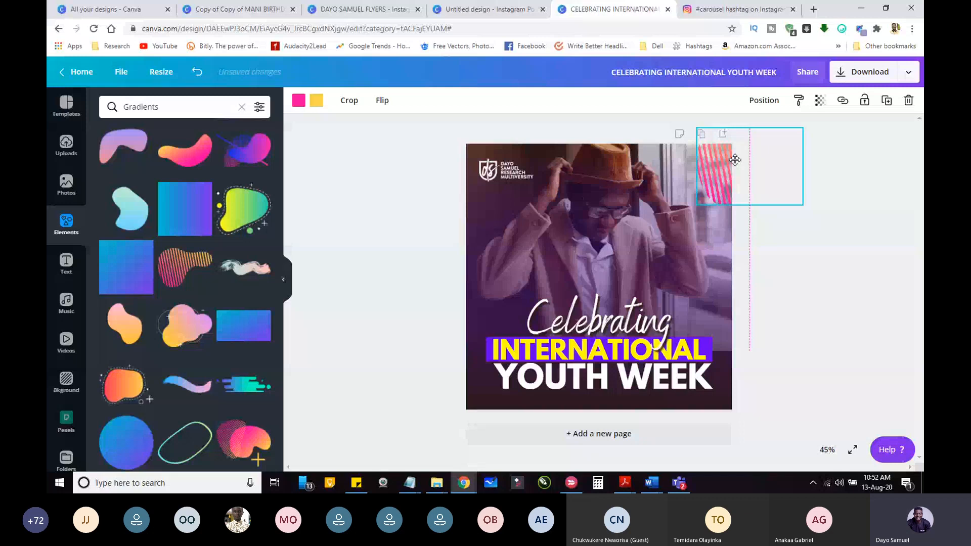
{"action": "left_click", "coordinate": [299, 101]}
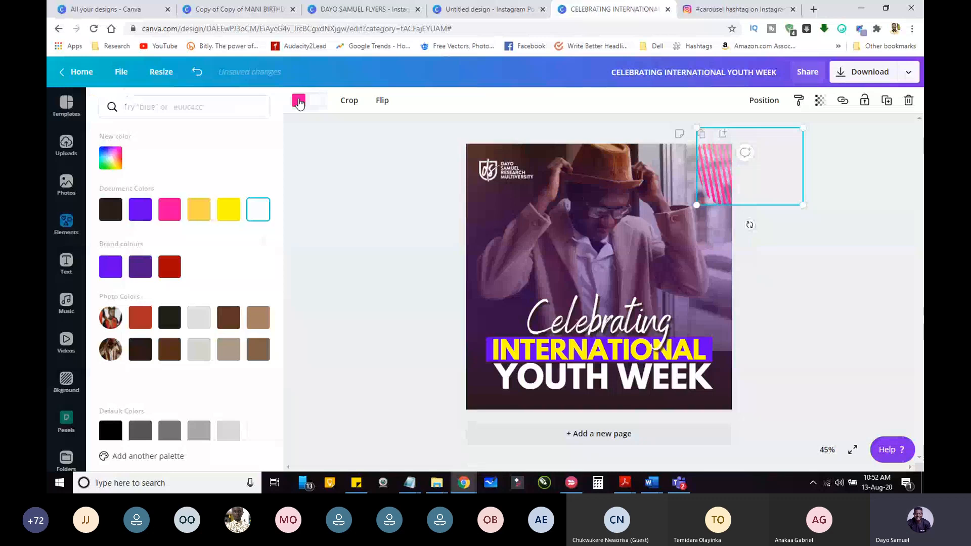
{"action": "left_click", "coordinate": [708, 191]}
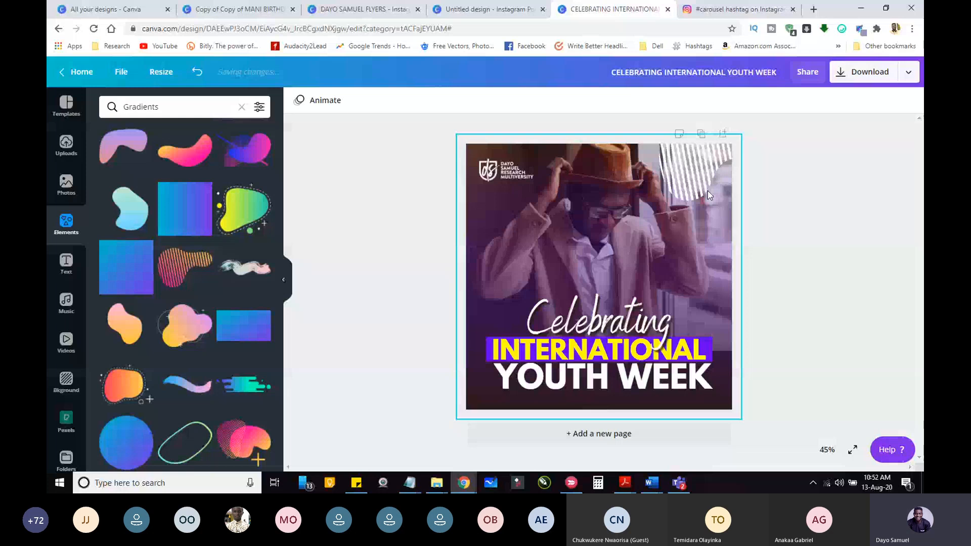
Step: Add the yellow-green gradient blob with the dashed outline from the Gradients collection and change its teal colour to purple
{"action": "left_click", "coordinate": [242, 222]}
{"action": "left_click", "coordinate": [316, 101]}
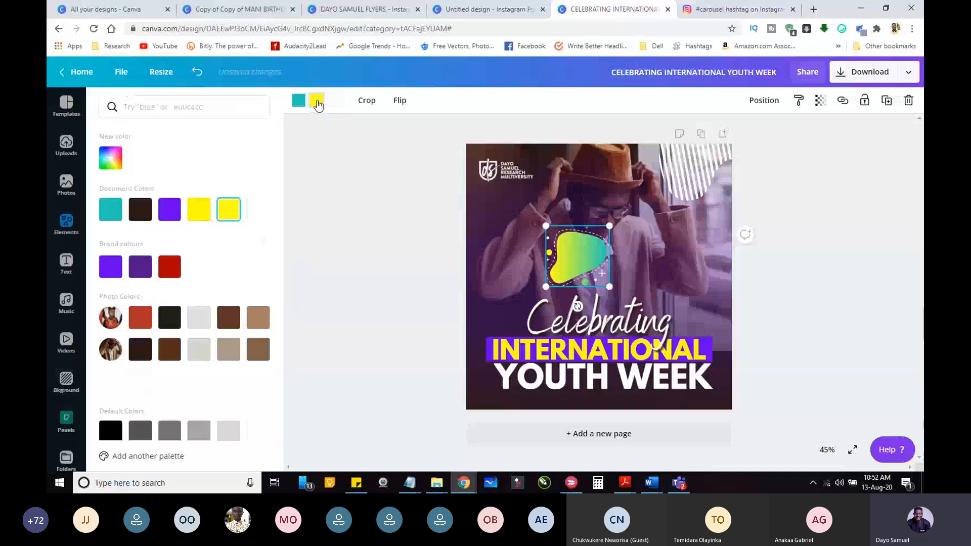
{"action": "left_click", "coordinate": [299, 105]}
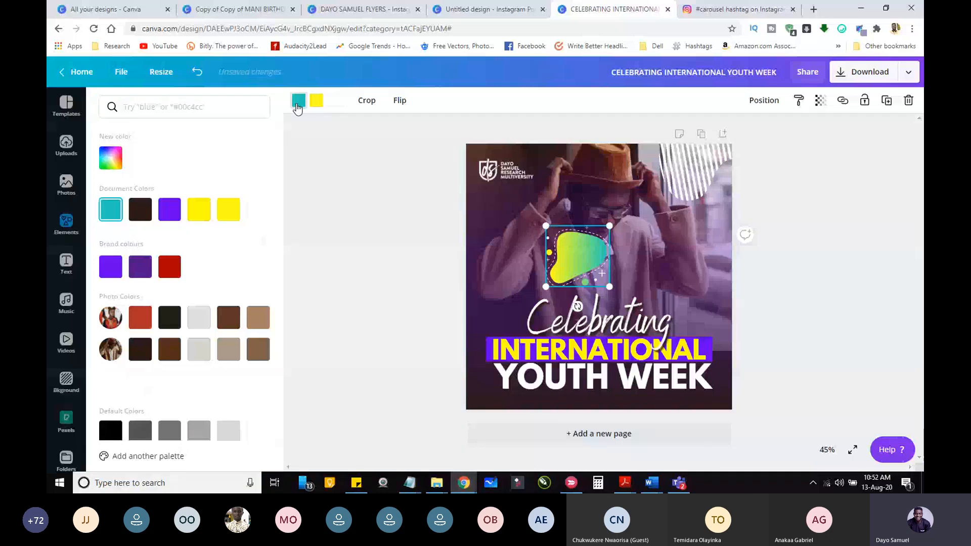
{"action": "left_click", "coordinate": [298, 106]}
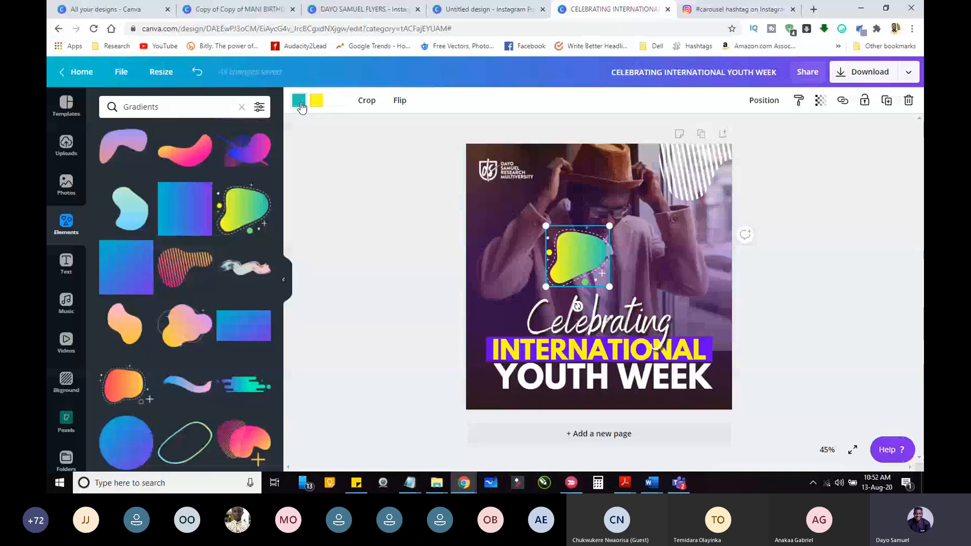
{"action": "left_click", "coordinate": [298, 104]}
{"action": "left_click", "coordinate": [174, 216]}
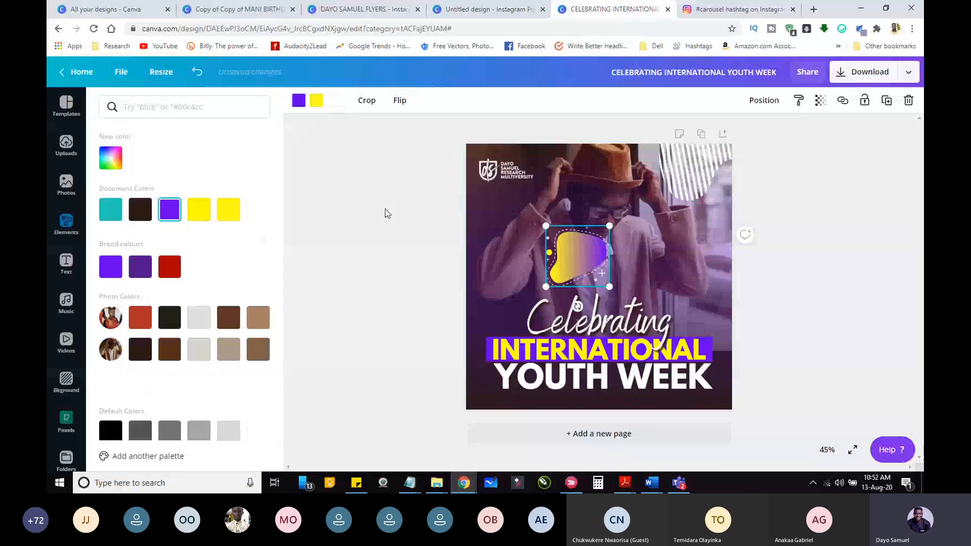
{"action": "left_click", "coordinate": [604, 276]}
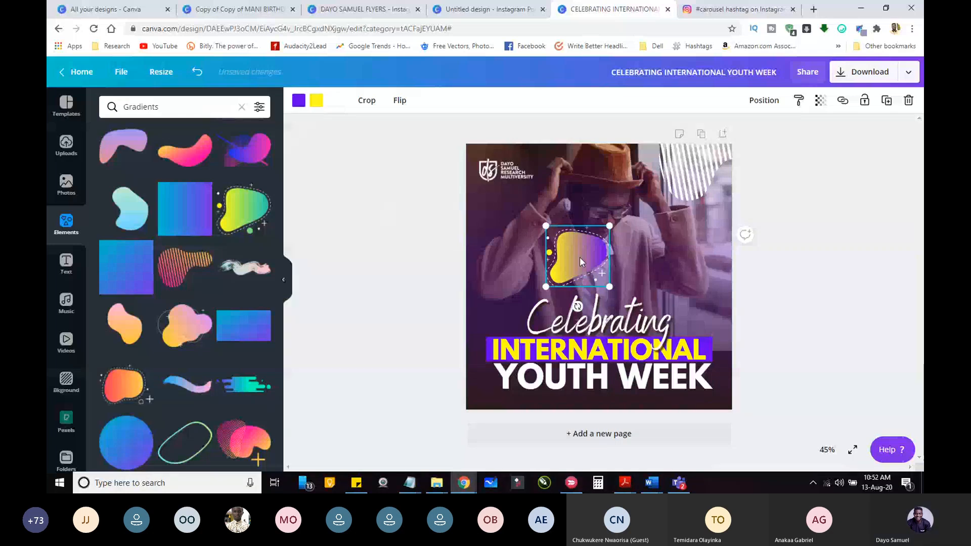
Step: Rotate the yellow-and-purple blob about 165° and tuck it into the flyer's lower-right corner, mostly outside the page
{"action": "left_click_drag", "start_coordinate": [579, 257], "coordinate": [472, 411]}
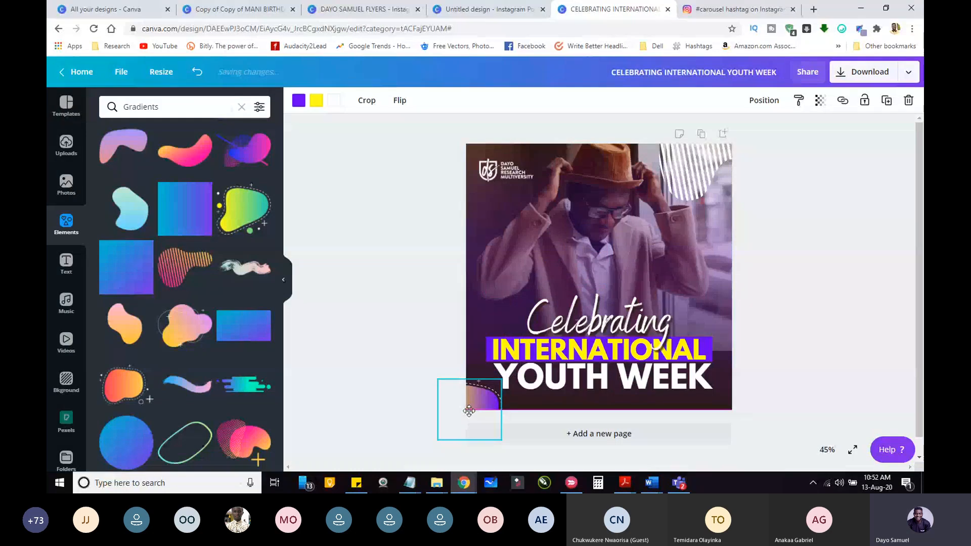
{"action": "left_click_drag", "start_coordinate": [469, 411], "coordinate": [464, 402]}
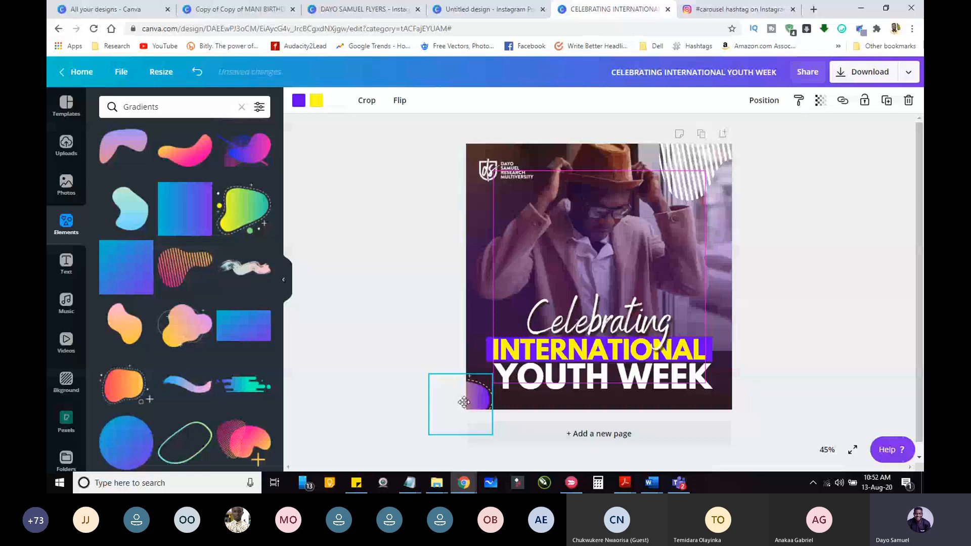
{"action": "left_click_drag", "start_coordinate": [464, 402], "coordinate": [511, 394]}
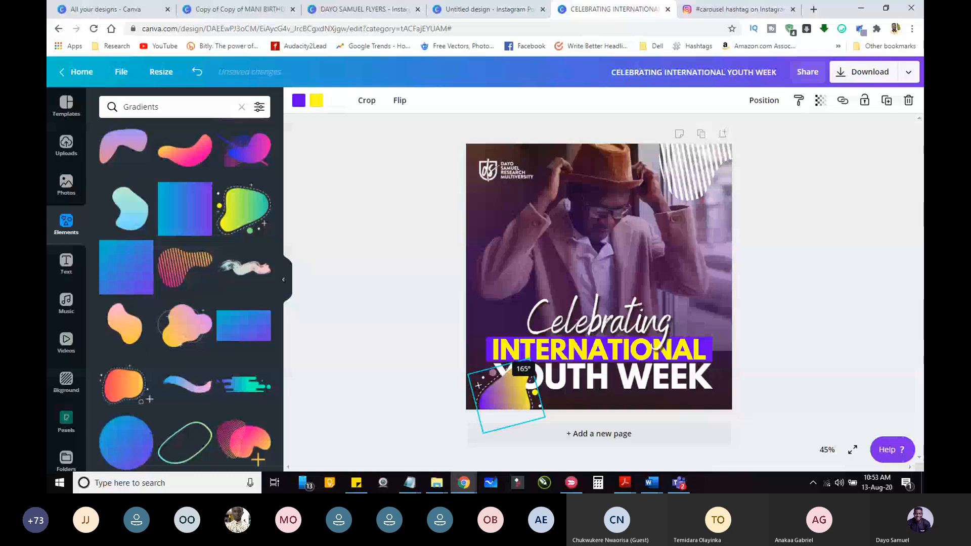
{"action": "left_click_drag", "start_coordinate": [506, 393], "coordinate": [726, 406]}
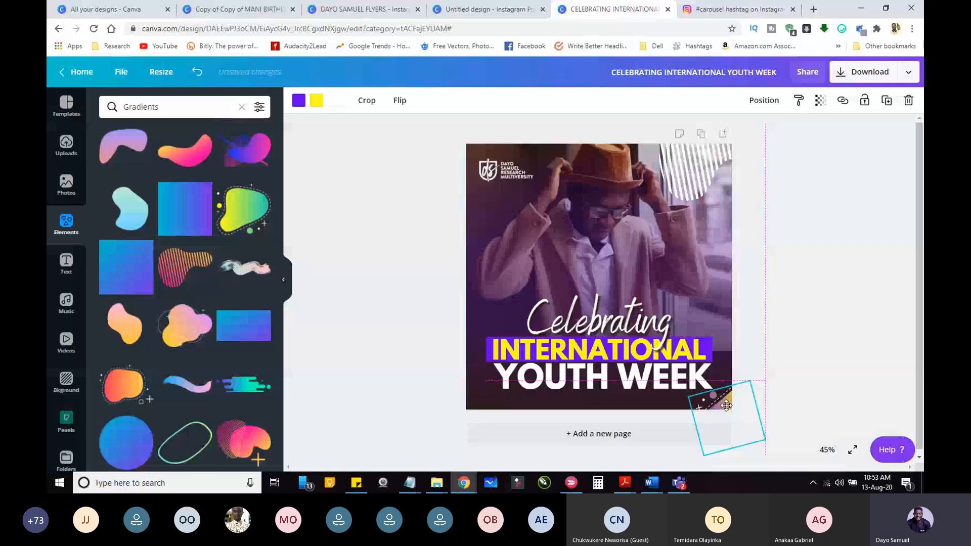
{"action": "left_click", "coordinate": [772, 318]}
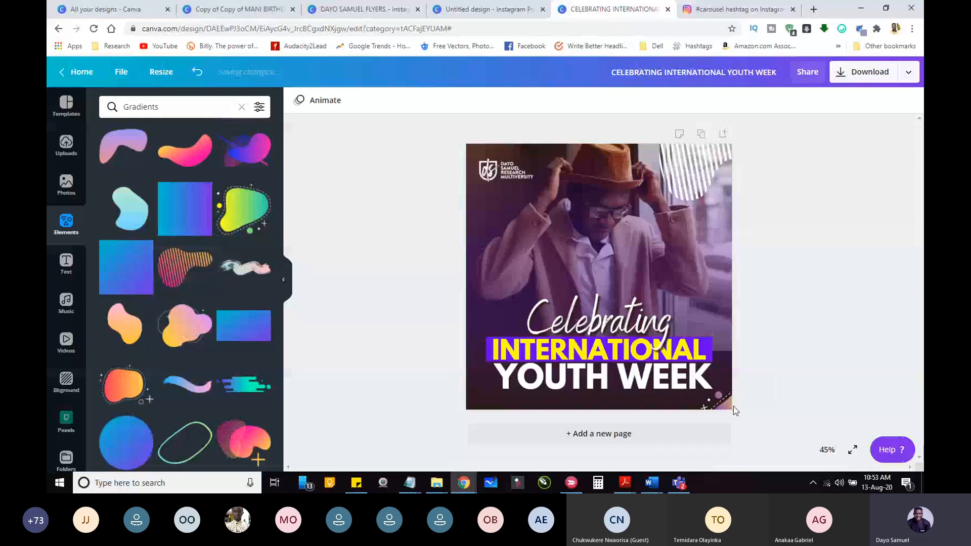
{"action": "left_click_drag", "start_coordinate": [733, 405], "coordinate": [733, 395]}
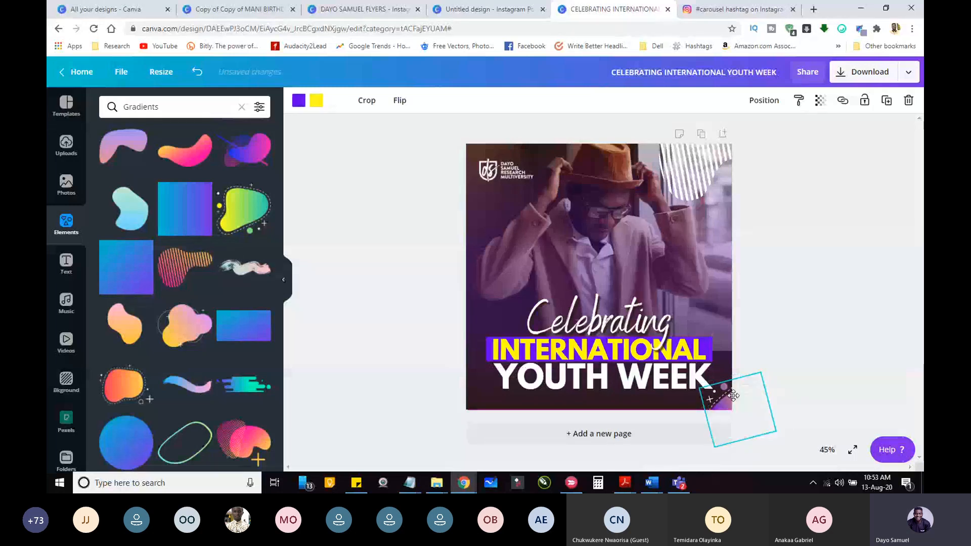
{"action": "left_click", "coordinate": [409, 303]}
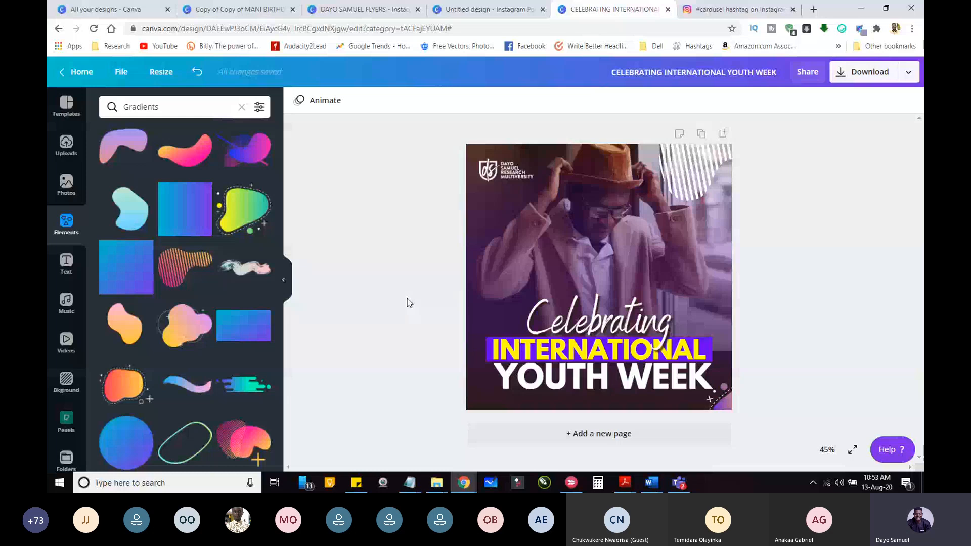
Step: Close the untitled Instagram post design, and view the "Mastering Your Emotions" flyer and the photo frame in the MANI birthday design
{"action": "left_click", "coordinate": [489, 10]}
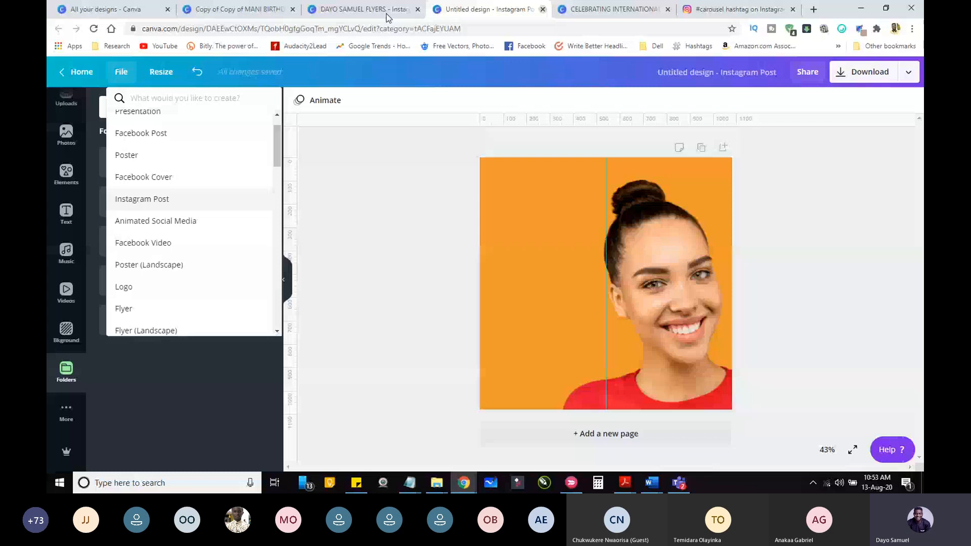
{"action": "key", "text": "ctrl+w"}
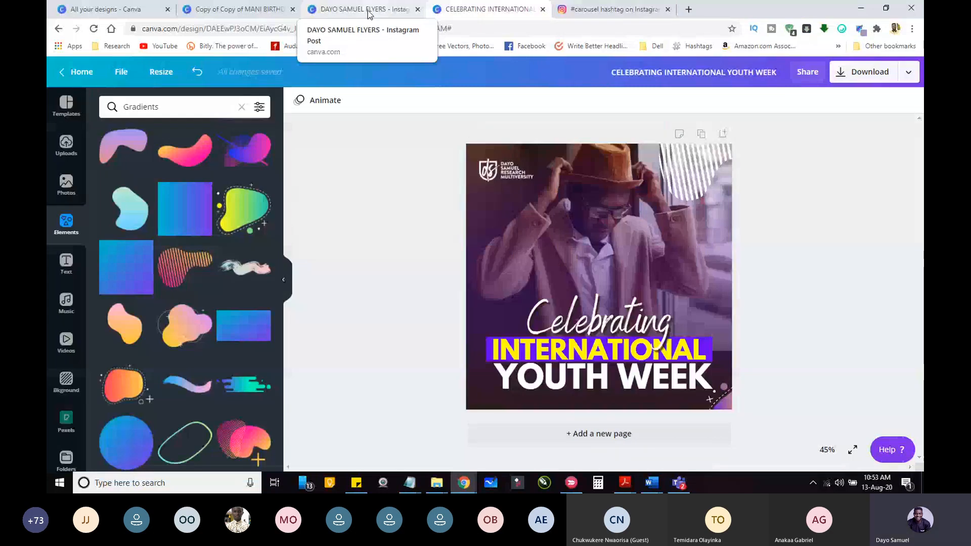
{"action": "left_click", "coordinate": [369, 14]}
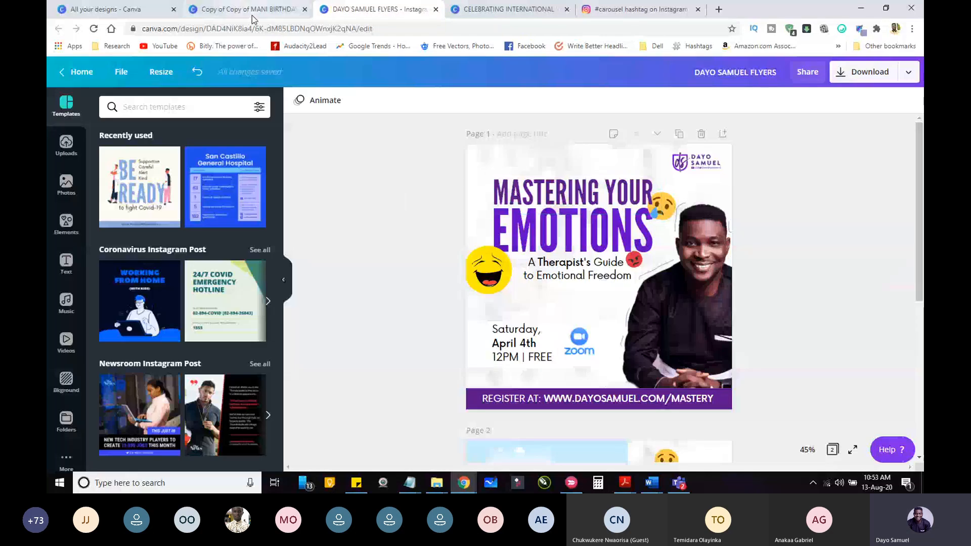
{"action": "left_click", "coordinate": [252, 11]}
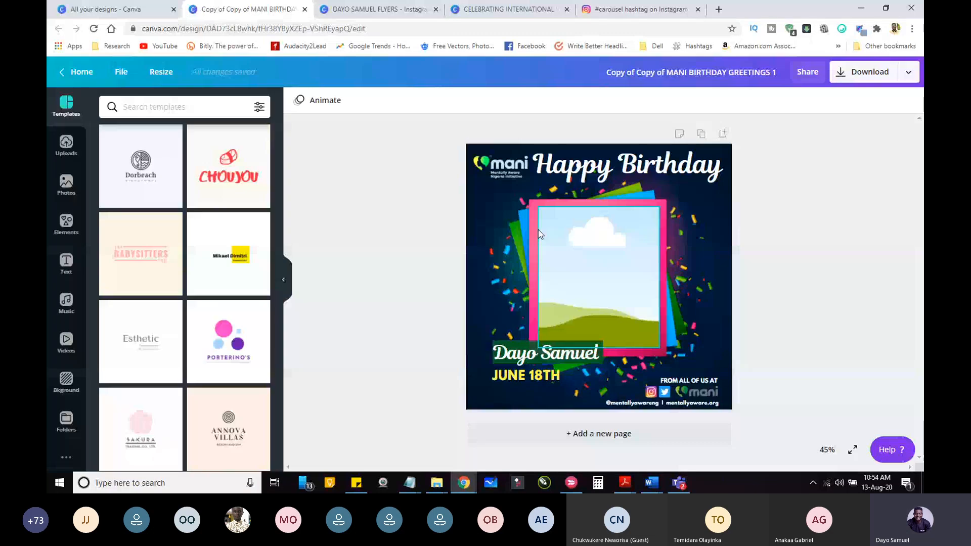
{"action": "left_click", "coordinate": [594, 243]}
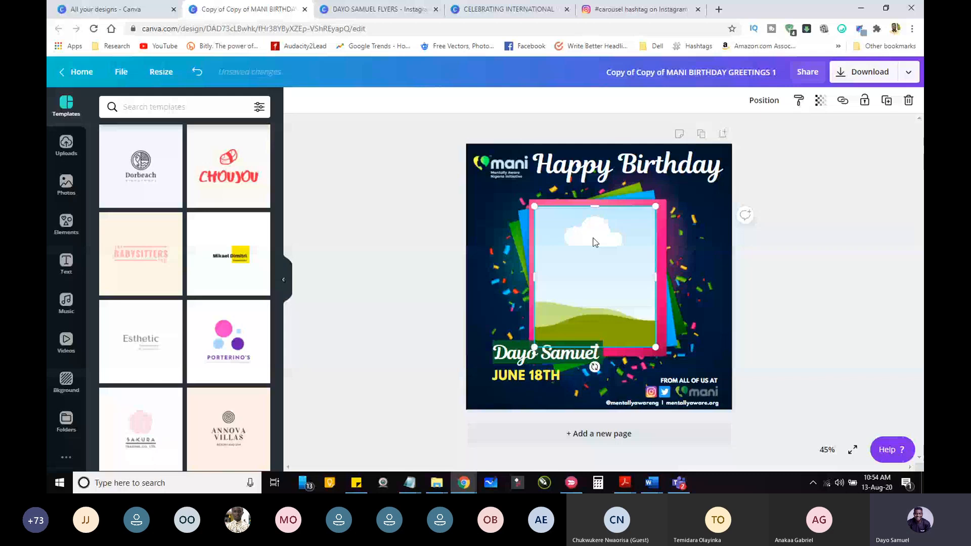
{"action": "left_click", "coordinate": [388, 312]}
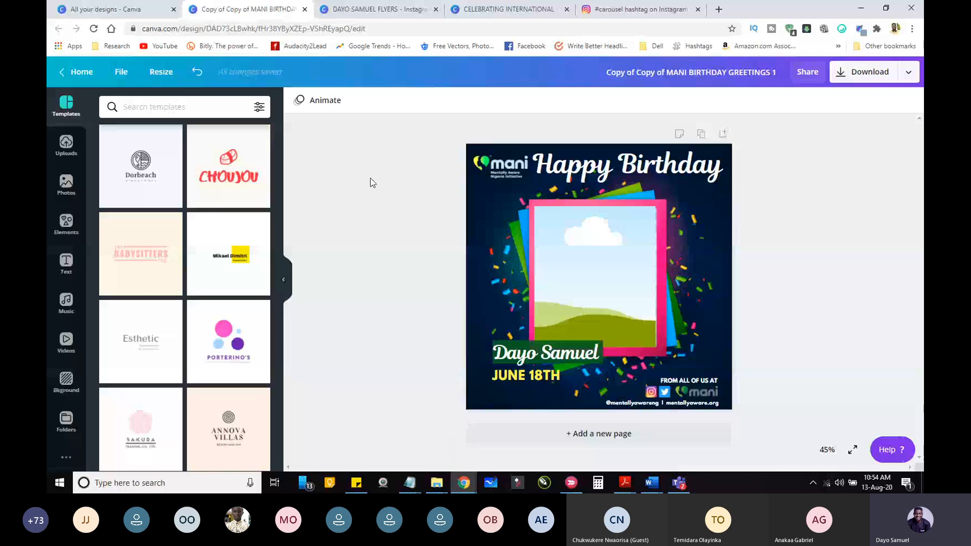
{"action": "left_click", "coordinate": [380, 10]}
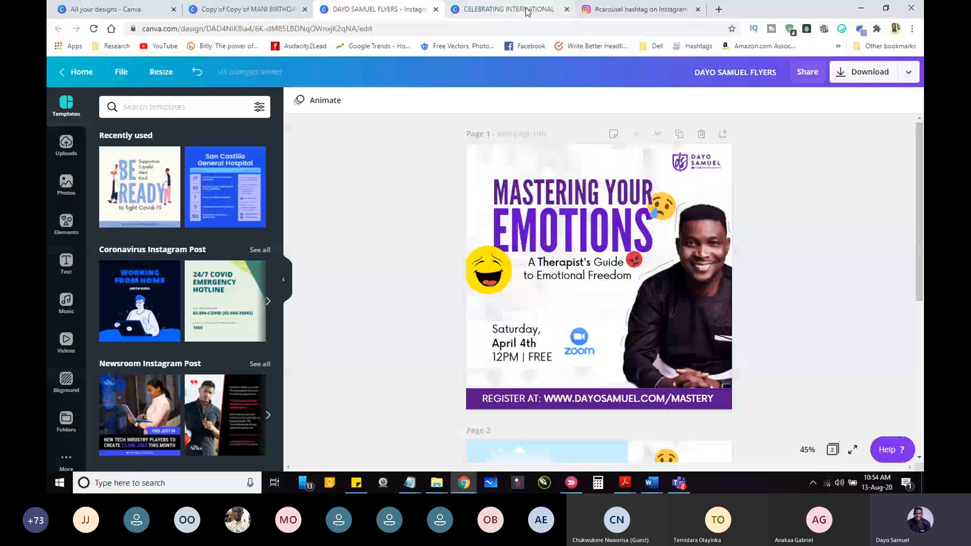
Step: Switch to Instagram, view the "Pixellab Editing" carousel through to its last slide, and return to its first slide
{"action": "left_click", "coordinate": [635, 9]}
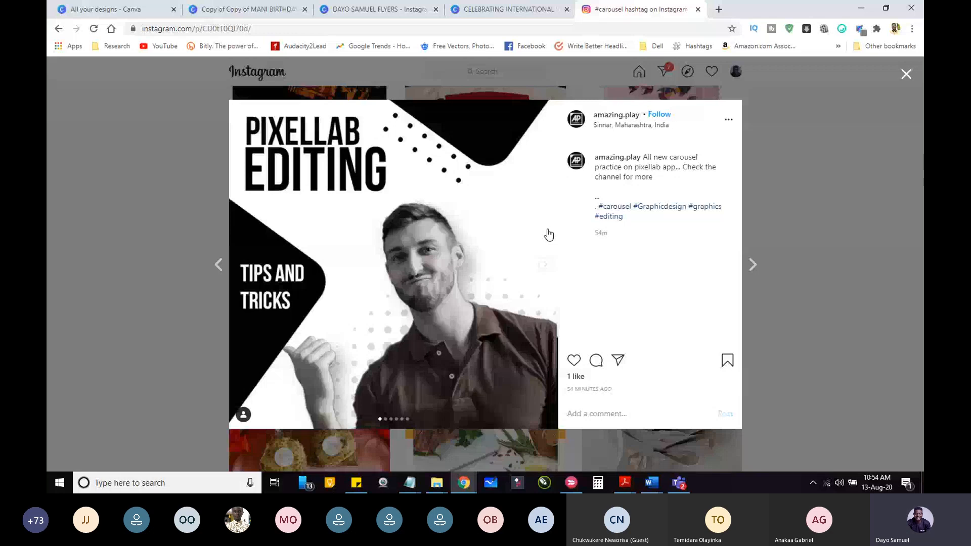
{"action": "left_click", "coordinate": [546, 265]}
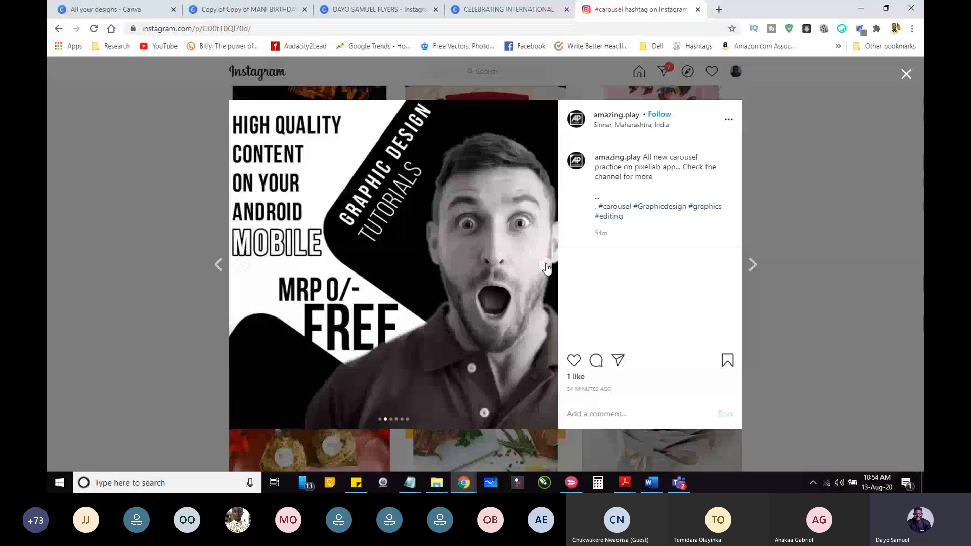
{"action": "left_click", "coordinate": [546, 266]}
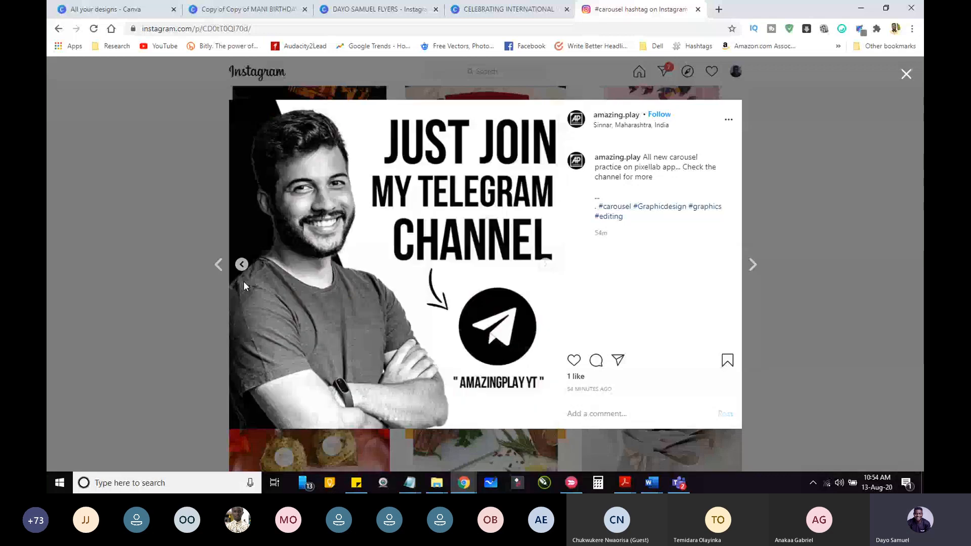
{"action": "left_click", "coordinate": [545, 266]}
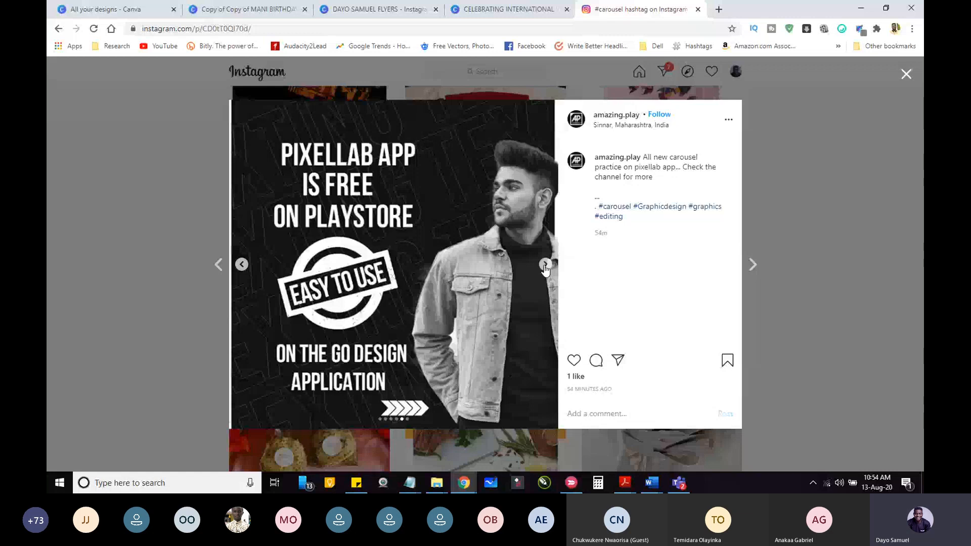
{"action": "left_click", "coordinate": [545, 265]}
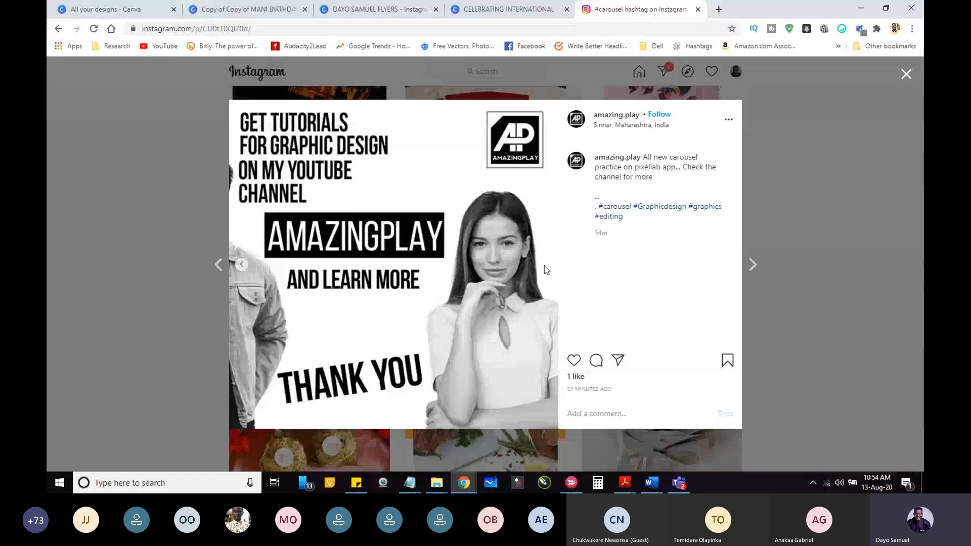
{"action": "left_click", "coordinate": [550, 265]}
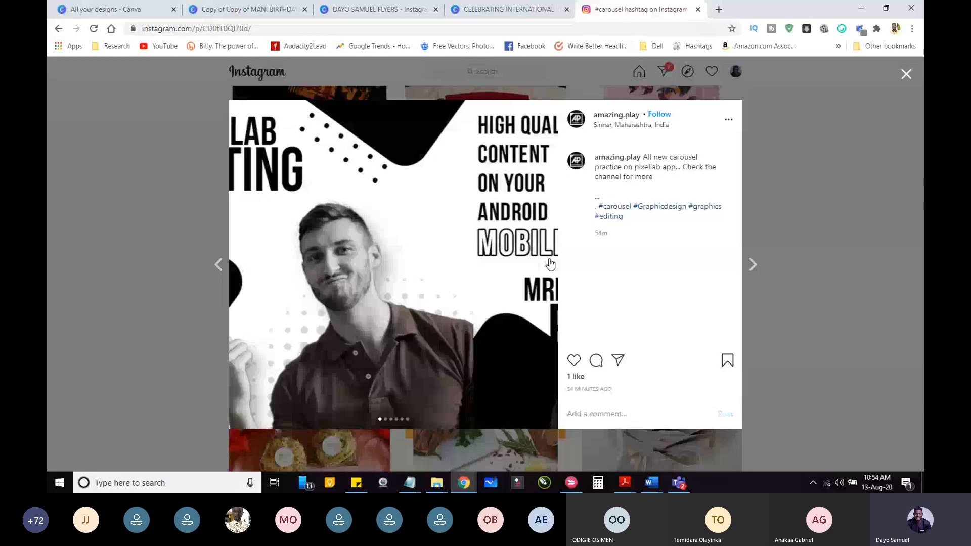
{"action": "left_click", "coordinate": [522, 157]}
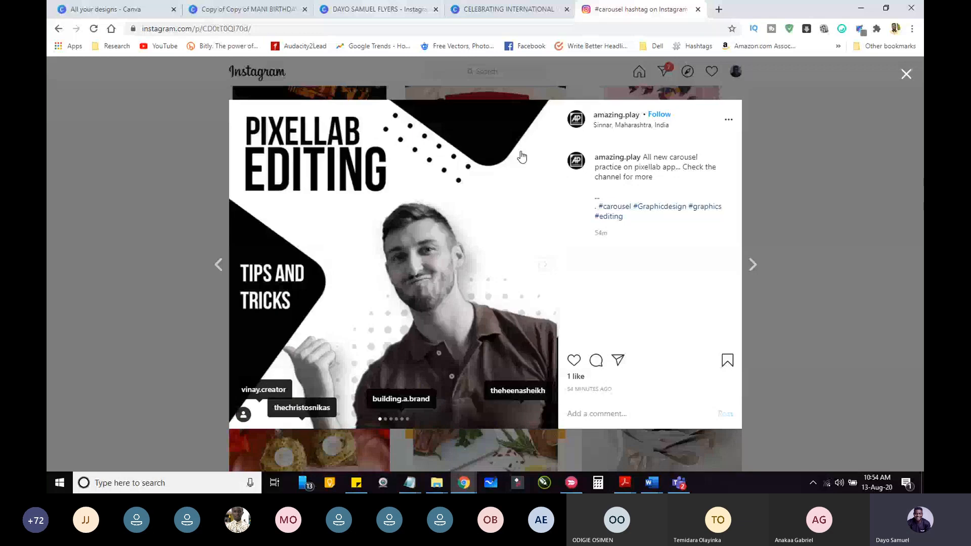
{"action": "left_click", "coordinate": [489, 11]}
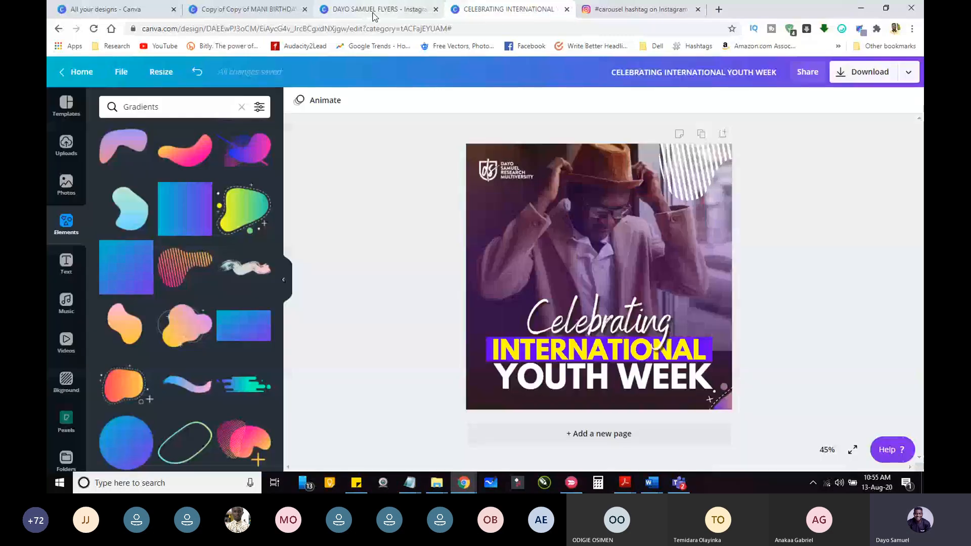
{"action": "left_click", "coordinate": [374, 15]}
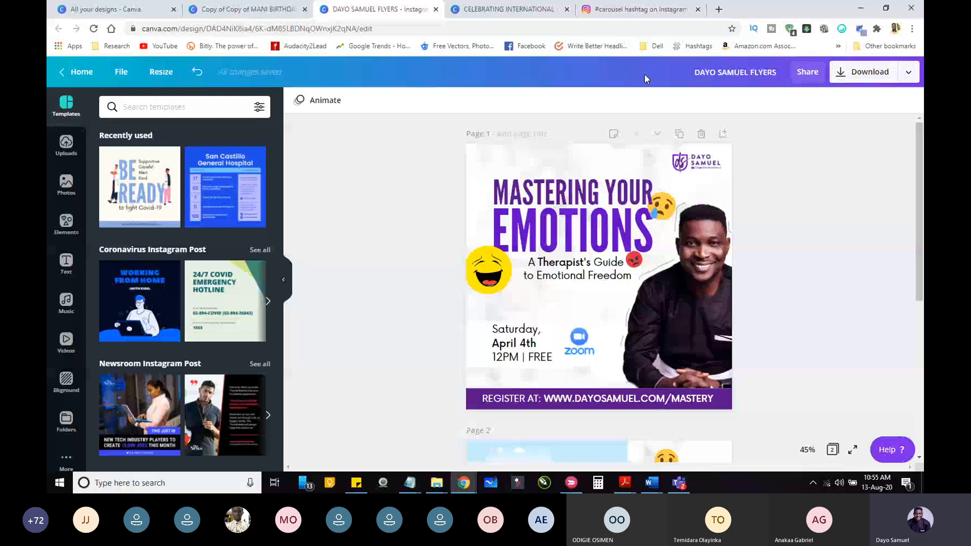
{"action": "left_click", "coordinate": [121, 71]}
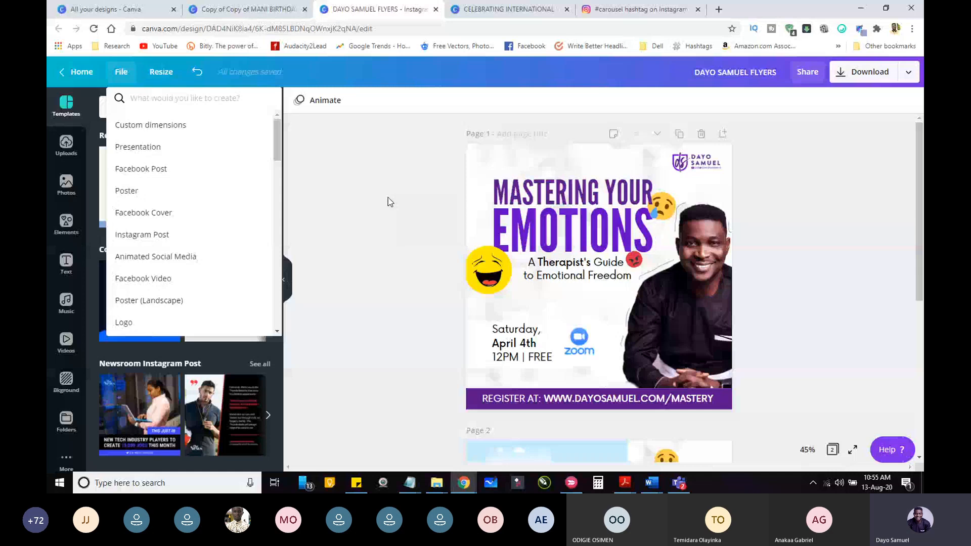
{"action": "left_click", "coordinate": [638, 9]}
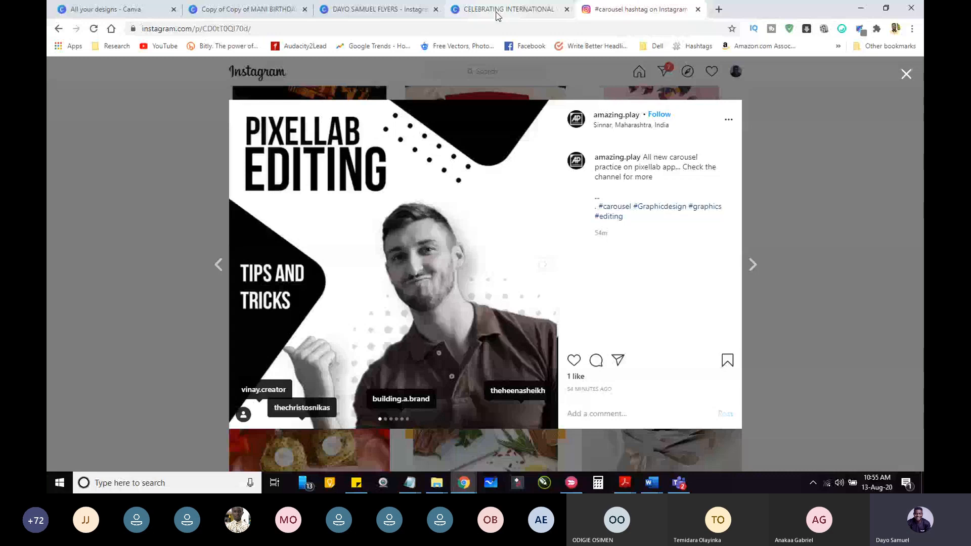
Step: Return to the International Youth Week flyer in Canva and add a blank second page
{"action": "left_click", "coordinate": [496, 14]}
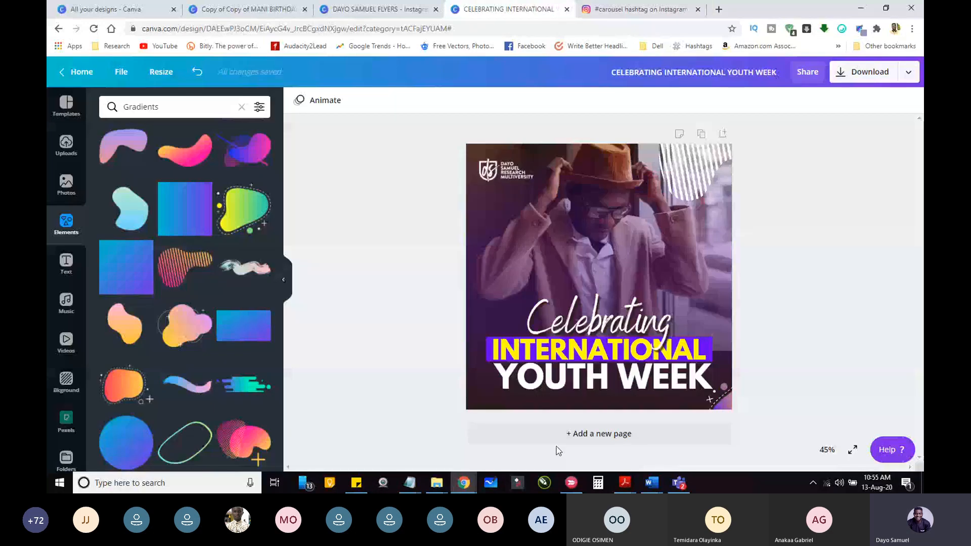
{"action": "left_click", "coordinate": [560, 439]}
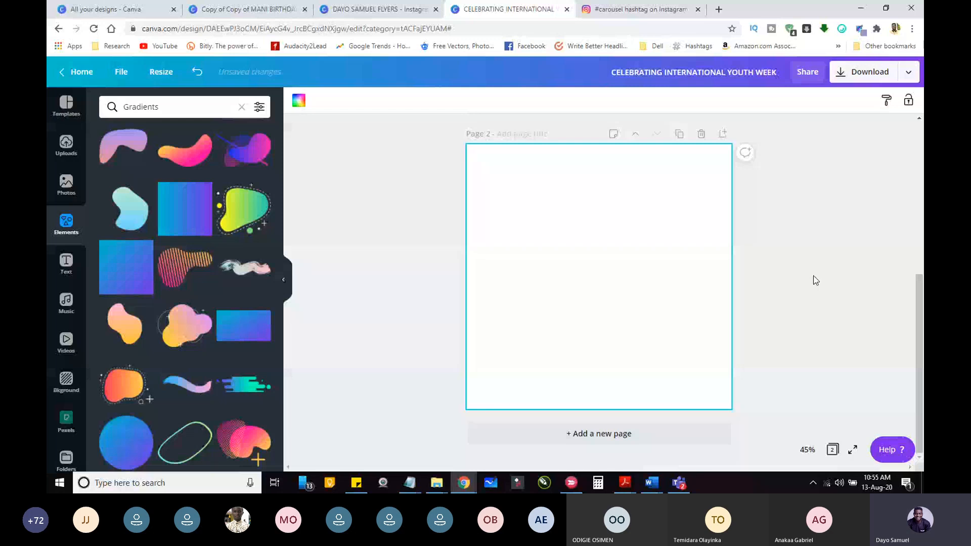
Step: Place the uploaded "Limitless Courage and Confidence" book-and-phone mockup on page 2, with its phone half running off the page's right edge
{"action": "left_click", "coordinate": [816, 281]}
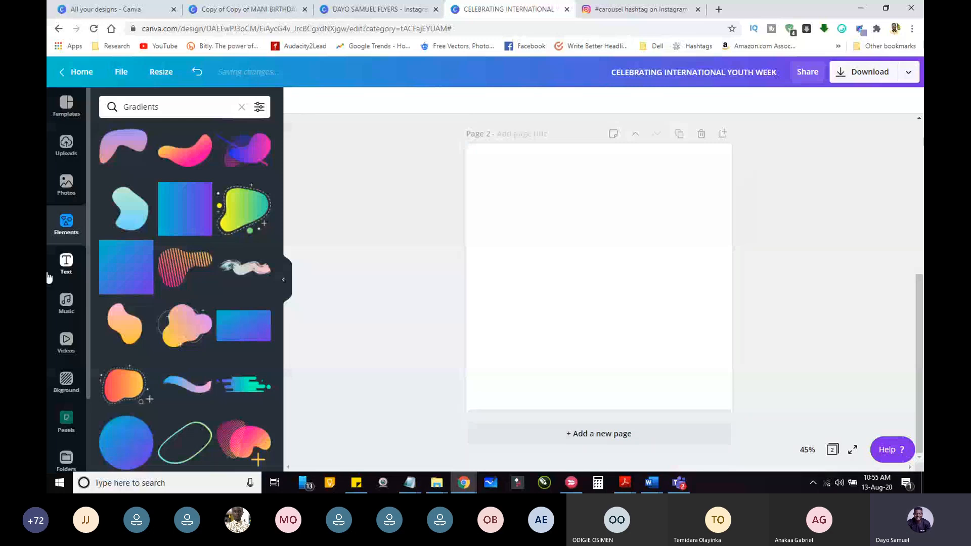
{"action": "left_click", "coordinate": [66, 145]}
{"action": "left_click_drag", "start_coordinate": [279, 343], "coordinate": [273, 166]}
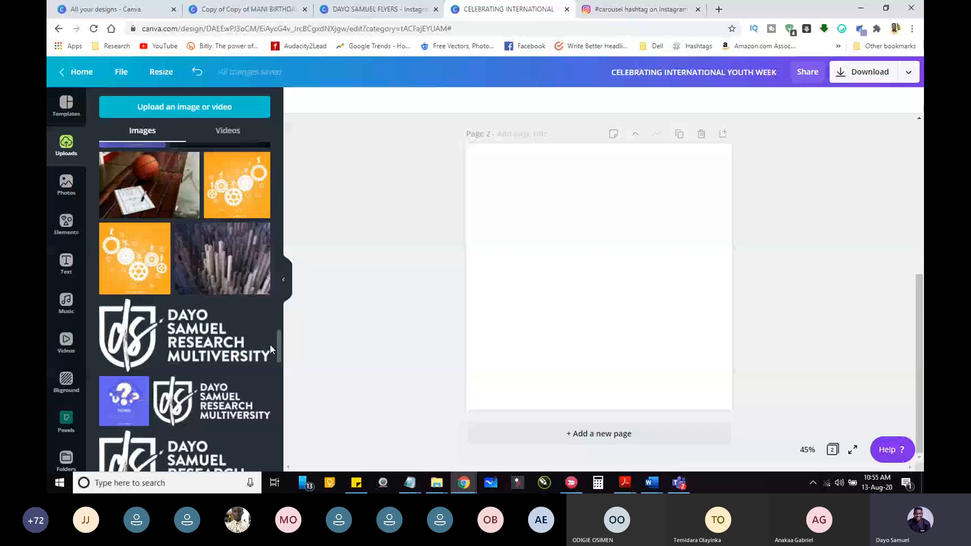
{"action": "scroll", "coordinate": [271, 349], "scroll_direction": "down", "scroll_amount": 10}
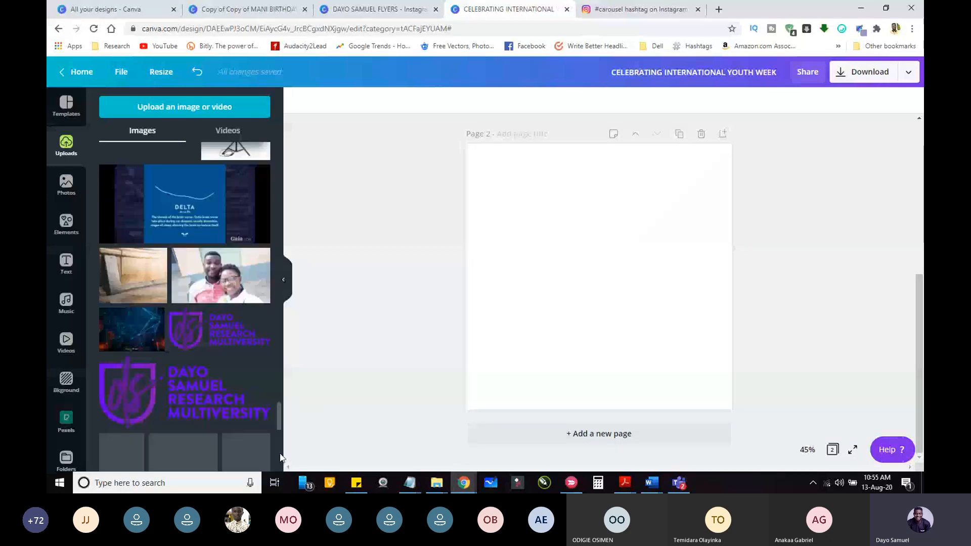
{"action": "scroll", "coordinate": [268, 383], "scroll_direction": "up", "scroll_amount": 10}
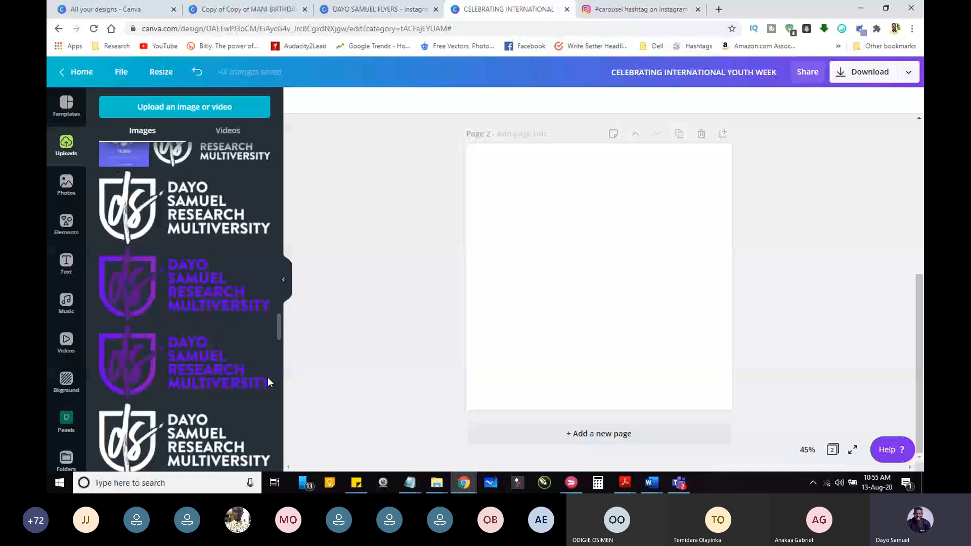
{"action": "scroll", "coordinate": [268, 379], "scroll_direction": "up", "scroll_amount": 7}
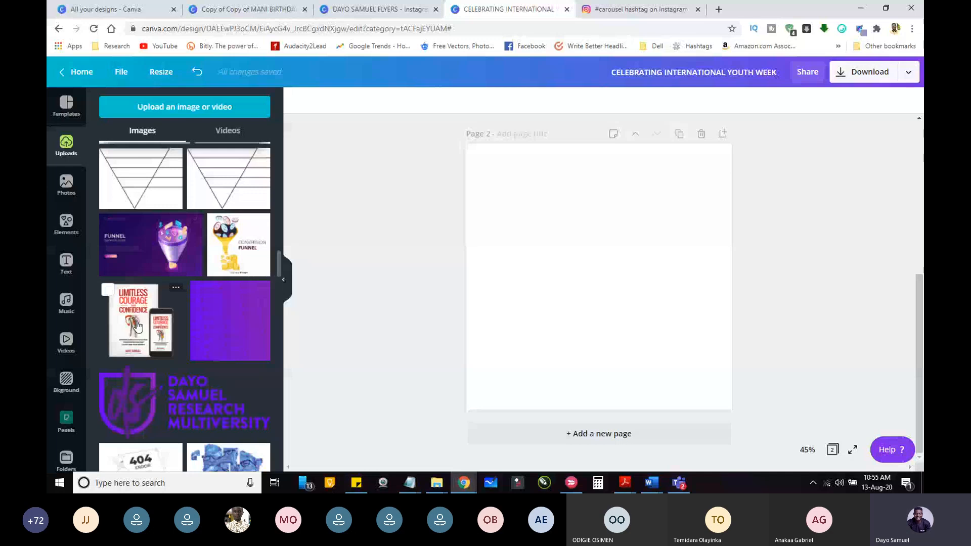
{"action": "left_click_drag", "start_coordinate": [138, 326], "coordinate": [706, 297]}
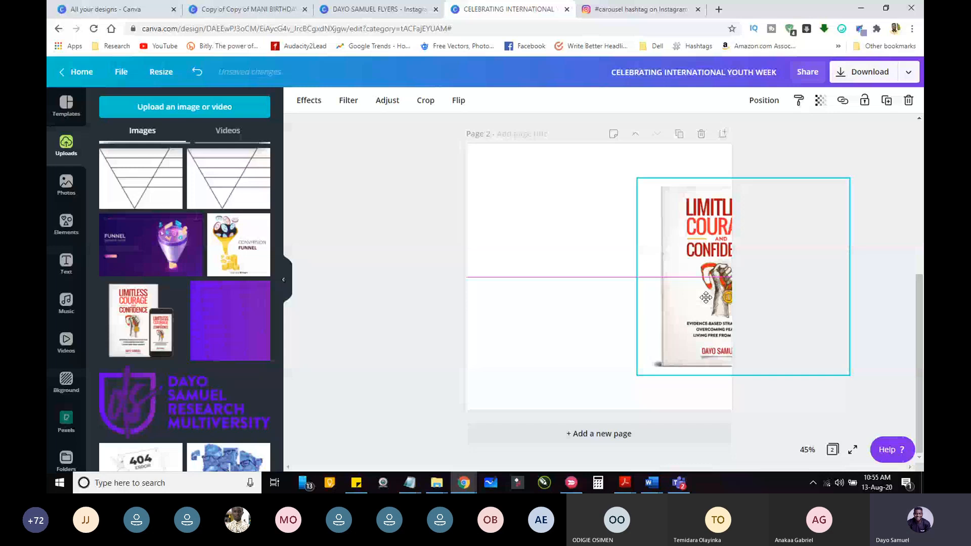
{"action": "left_click_drag", "start_coordinate": [706, 297], "coordinate": [695, 289]}
Step: Duplicate page 2 and shift the mockup on the copy to the left edge so the phone half continues the image
{"action": "left_click", "coordinate": [679, 133]}
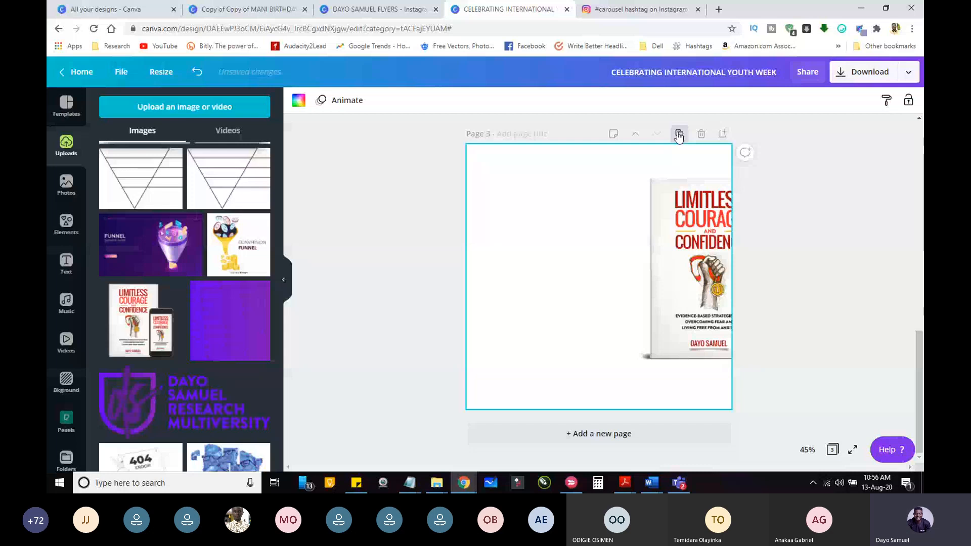
{"action": "left_click_drag", "start_coordinate": [685, 263], "coordinate": [618, 259]}
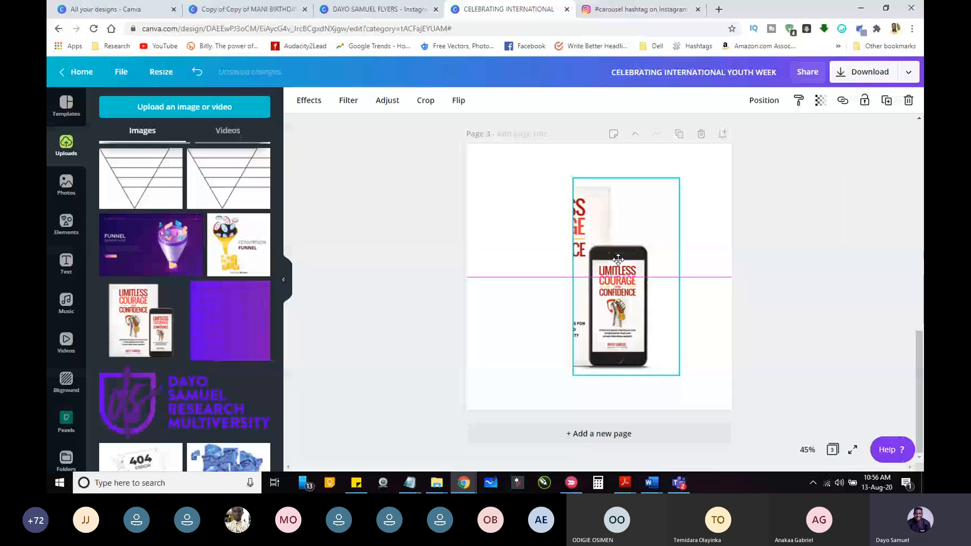
{"action": "left_click_drag", "start_coordinate": [618, 260], "coordinate": [557, 252]}
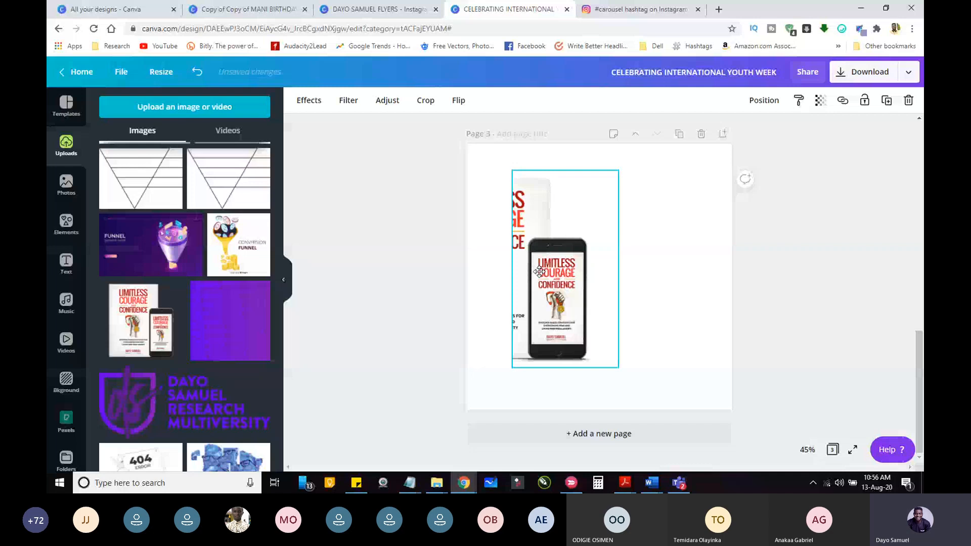
{"action": "left_click_drag", "start_coordinate": [539, 272], "coordinate": [493, 272]}
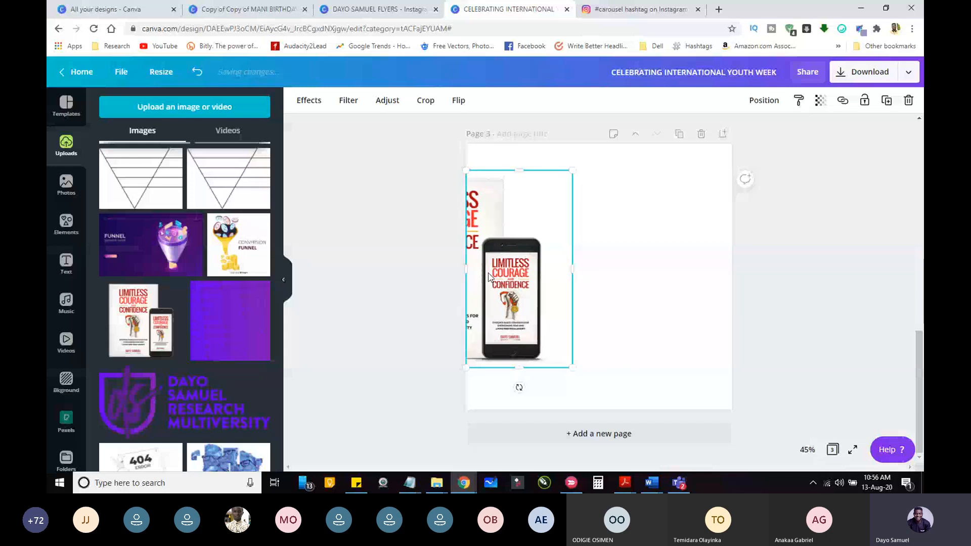
{"action": "left_click", "coordinate": [392, 279]}
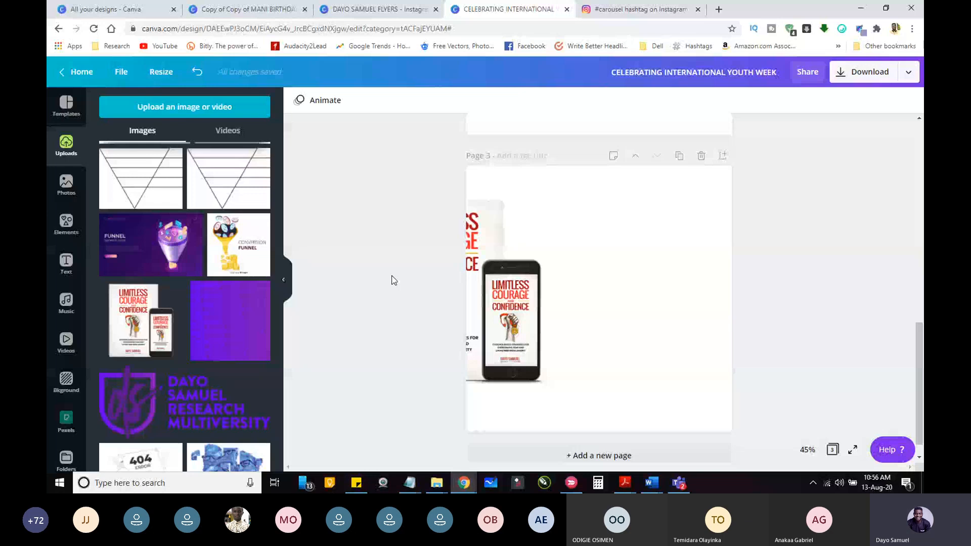
{"action": "scroll", "coordinate": [922, 290], "scroll_direction": "up", "scroll_amount": 1}
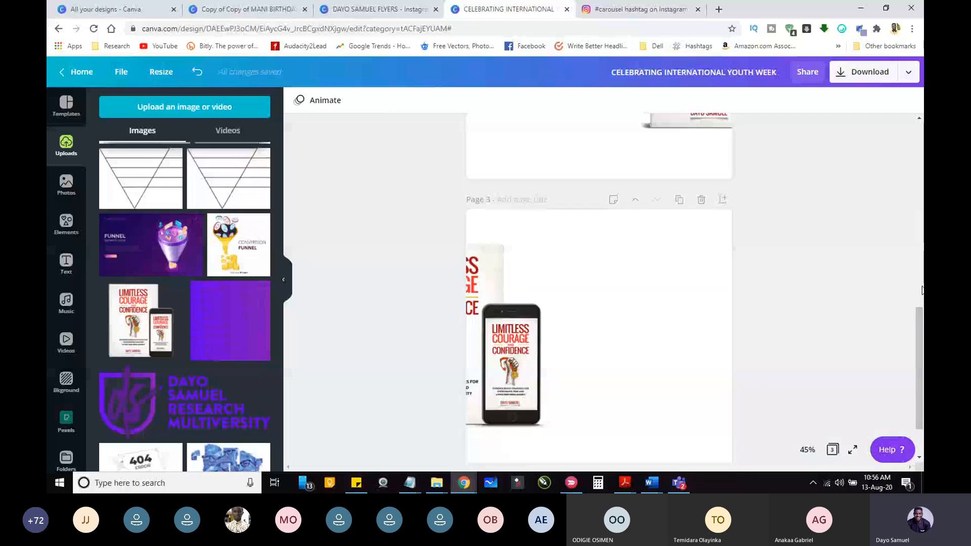
{"action": "scroll", "coordinate": [922, 290], "scroll_direction": "up", "scroll_amount": 5}
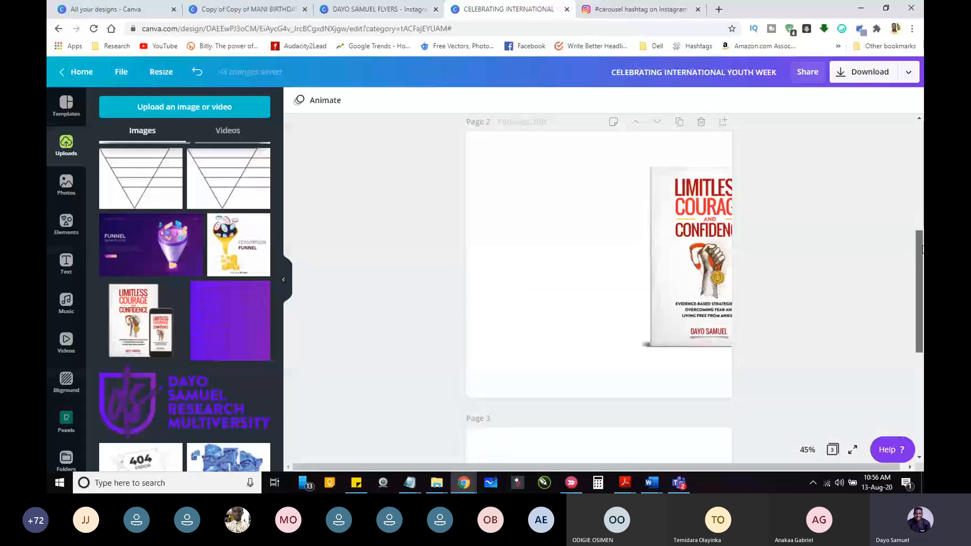
{"action": "left_click_drag", "start_coordinate": [923, 250], "coordinate": [923, 249]}
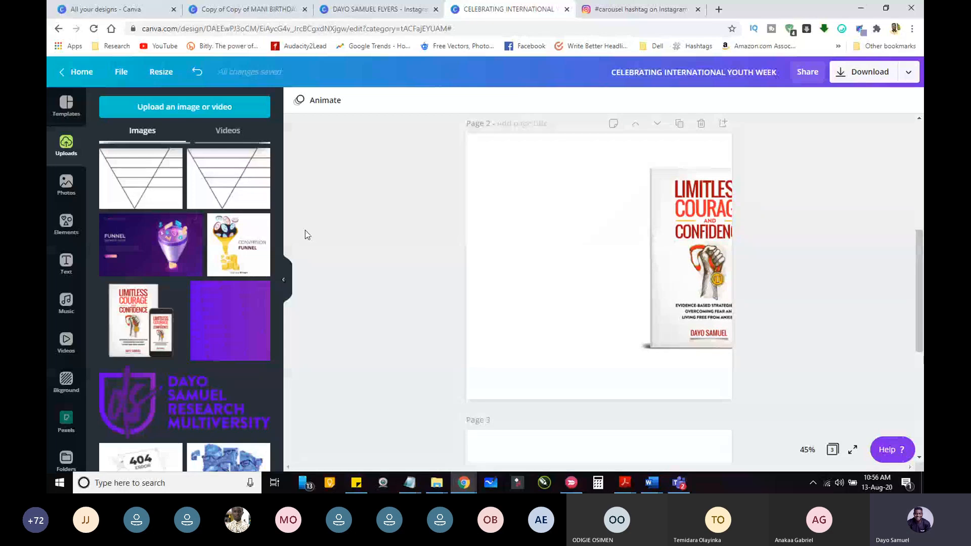
{"action": "scroll", "coordinate": [461, 185], "scroll_direction": "up", "scroll_amount": 5}
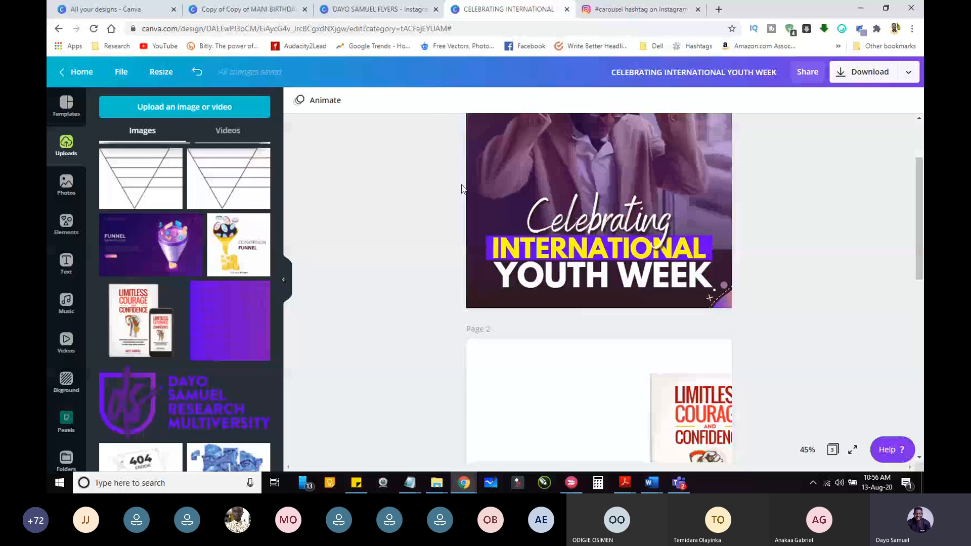
{"action": "left_click_drag", "start_coordinate": [461, 188], "coordinate": [572, 257]}
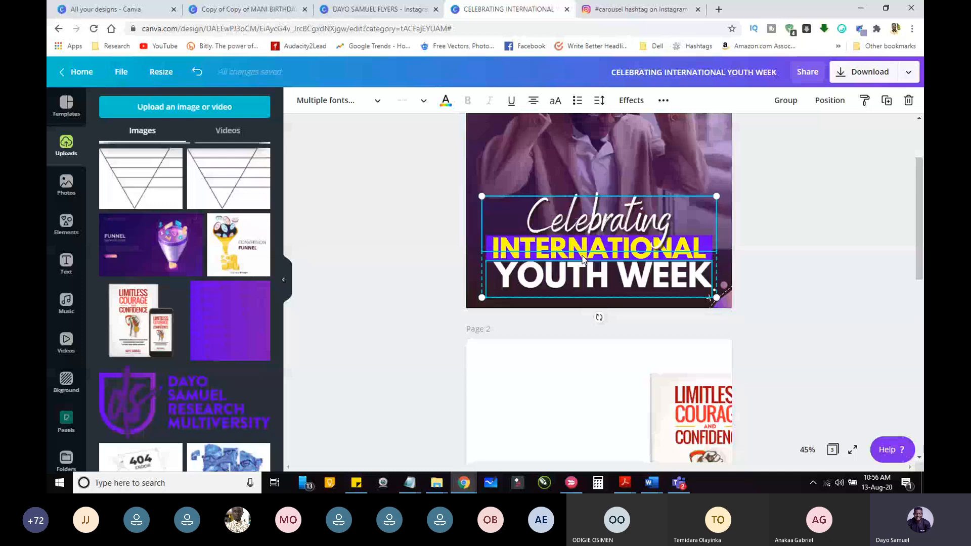
{"action": "key", "text": "Escape"}
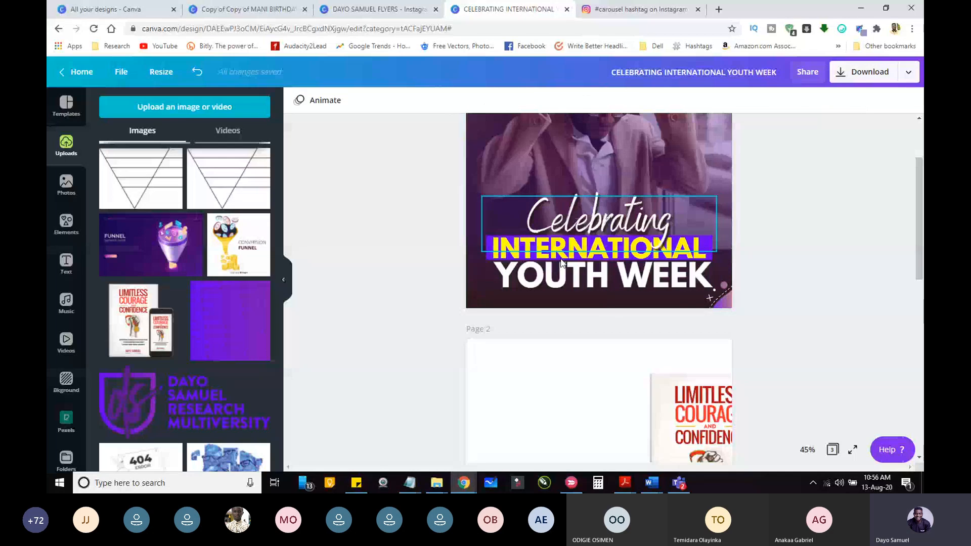
{"action": "left_click", "coordinate": [561, 260]}
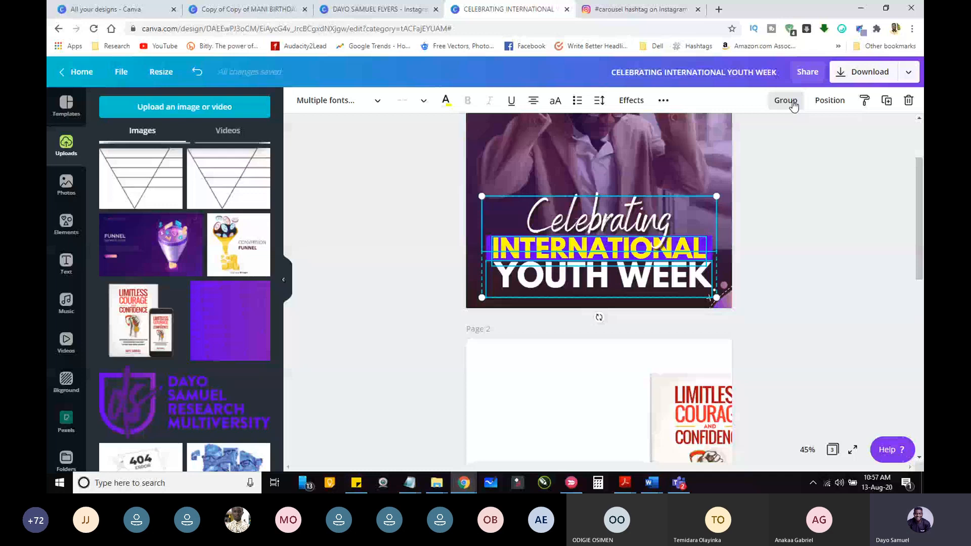
{"action": "key", "text": "ctrl+d"}
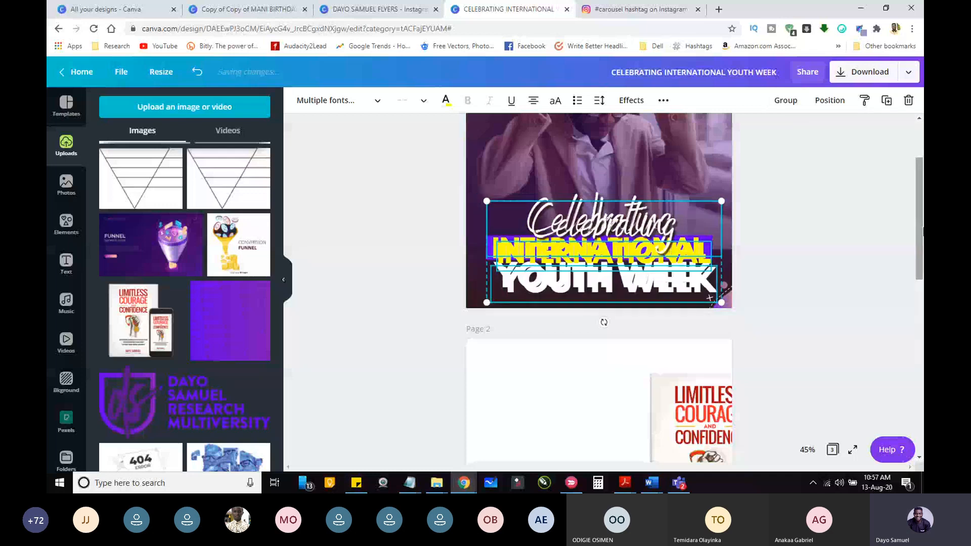
{"action": "key", "text": "ctrl+z"}
Step: Duplicate the flyer's "Celebrating", "INTERNATIONAL" and "YOUTH WEEK" text lines together and group the copies
{"action": "scroll", "coordinate": [654, 127], "scroll_direction": "down", "scroll_amount": 2}
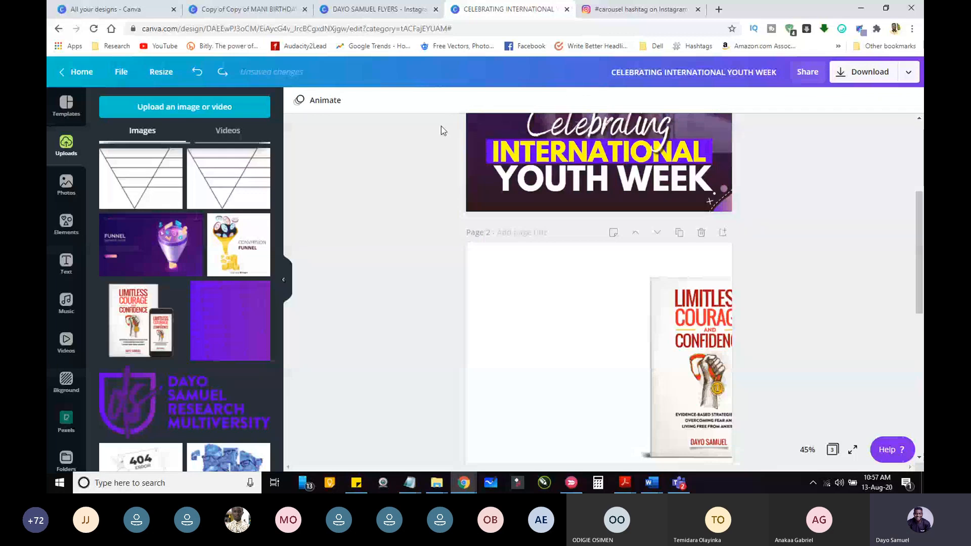
{"action": "left_click", "coordinate": [541, 134]}
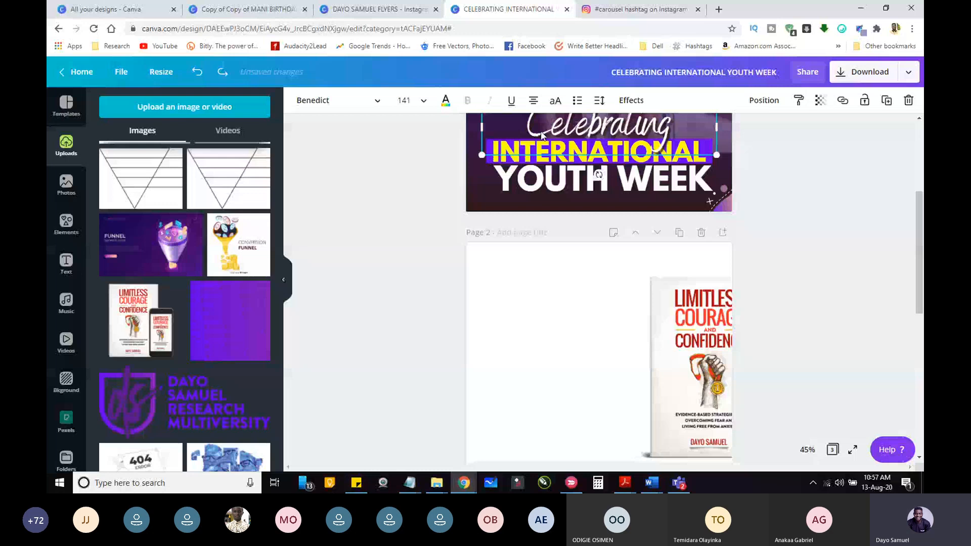
{"action": "left_click", "coordinate": [599, 168]}
{"action": "left_click", "coordinate": [599, 169]}
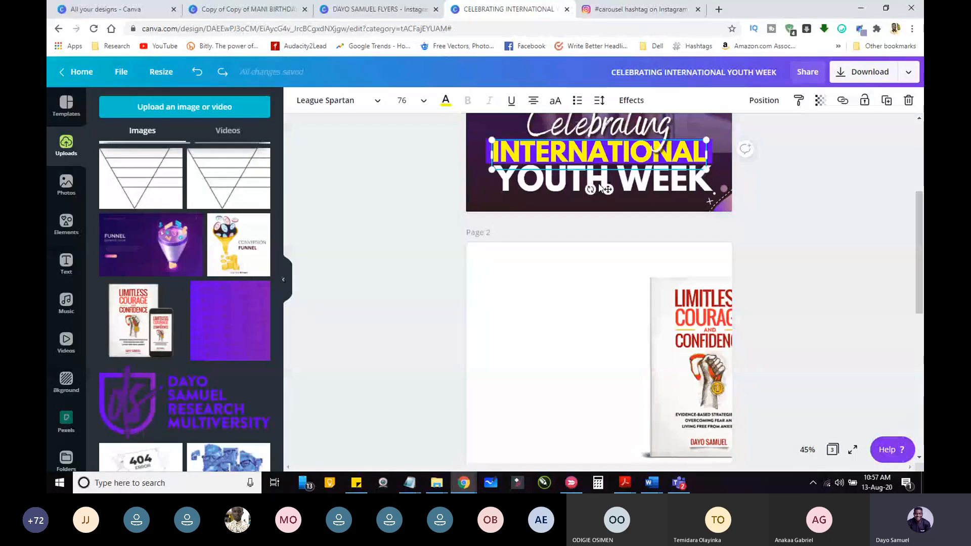
{"action": "left_click", "coordinate": [600, 188], "text": "shift"}
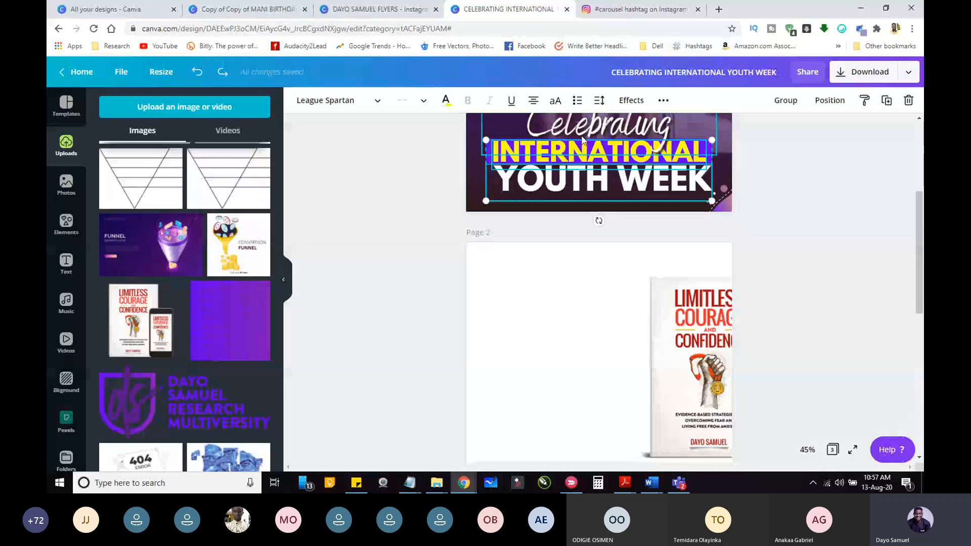
{"action": "left_click", "coordinate": [583, 138], "text": "shift"}
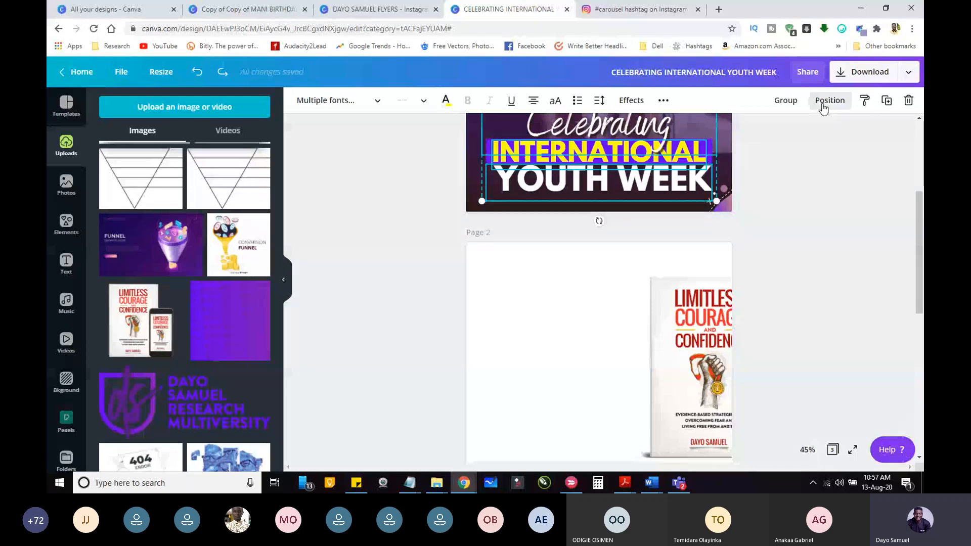
{"action": "key", "text": "ctrl+d"}
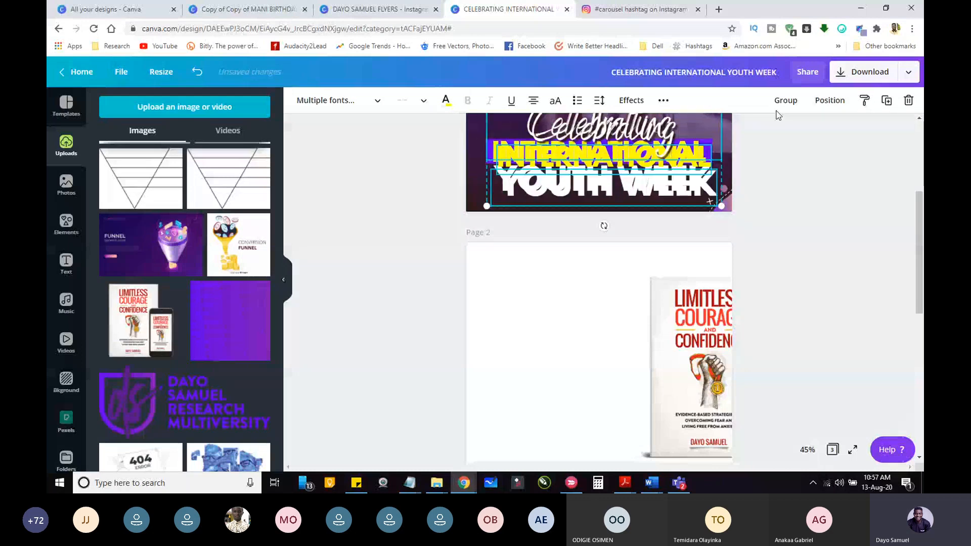
{"action": "left_click", "coordinate": [780, 105]}
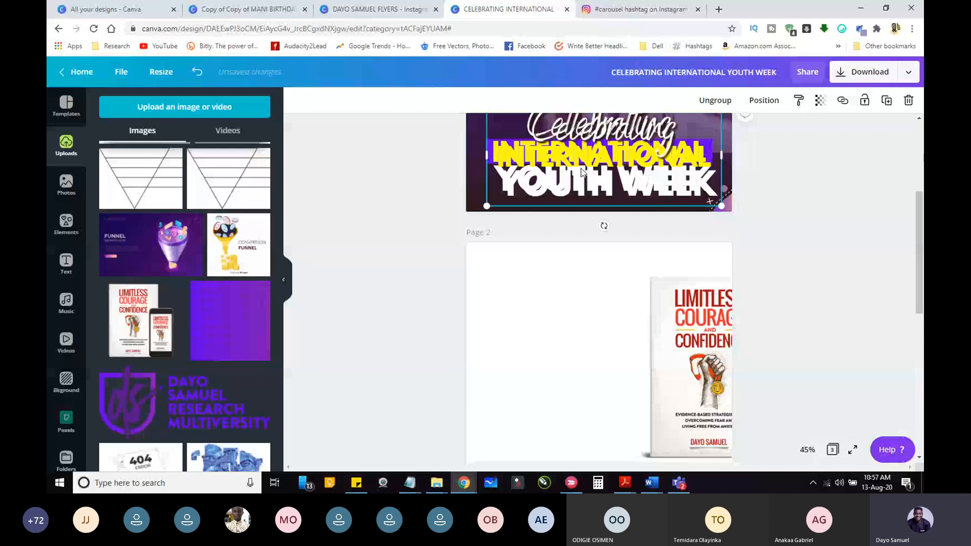
Step: Move the grouped title copy onto page 2 and shrink it to fit in the space left of the book
{"action": "left_click_drag", "start_coordinate": [582, 172], "coordinate": [572, 399]}
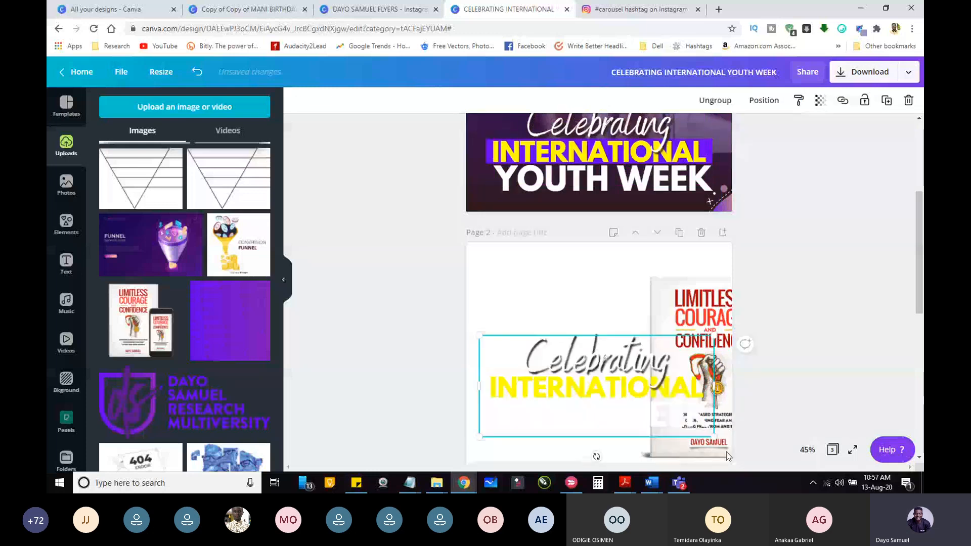
{"action": "left_click_drag", "start_coordinate": [714, 435], "coordinate": [643, 404]}
{"action": "scroll", "coordinate": [643, 404], "scroll_direction": "down", "scroll_amount": 3}
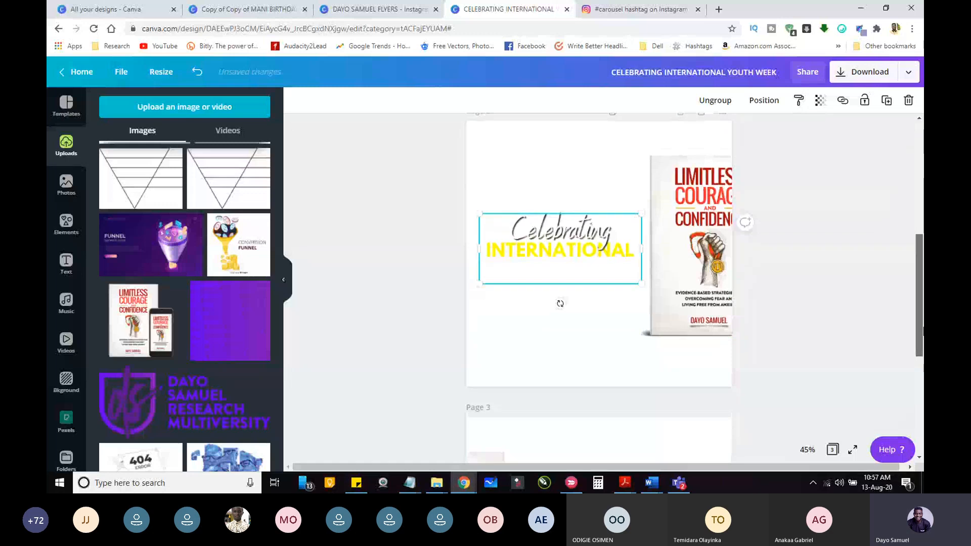
{"action": "left_click", "coordinate": [434, 275]}
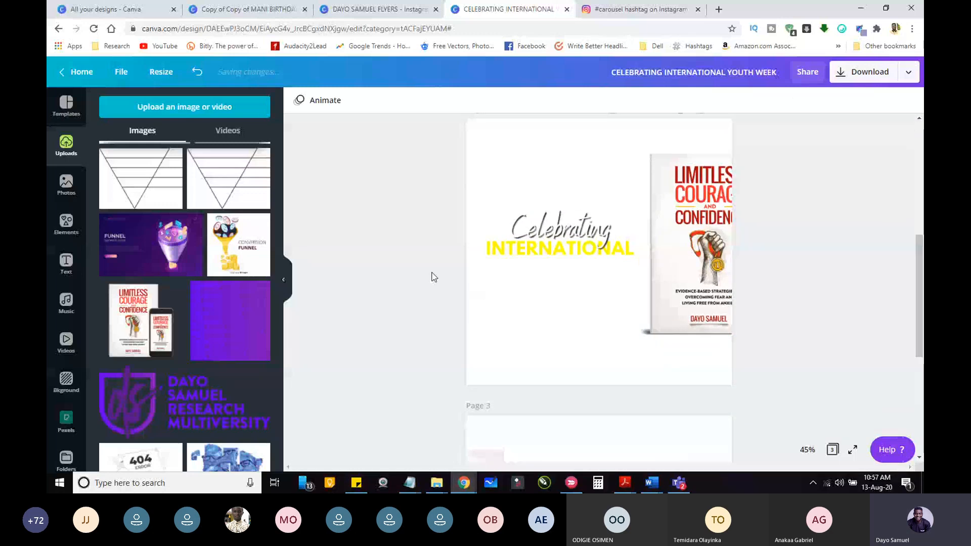
Step: Add the pastel pink-and-blue gradient brush stroke from the Gradients elements to page 2
{"action": "left_click", "coordinate": [62, 228]}
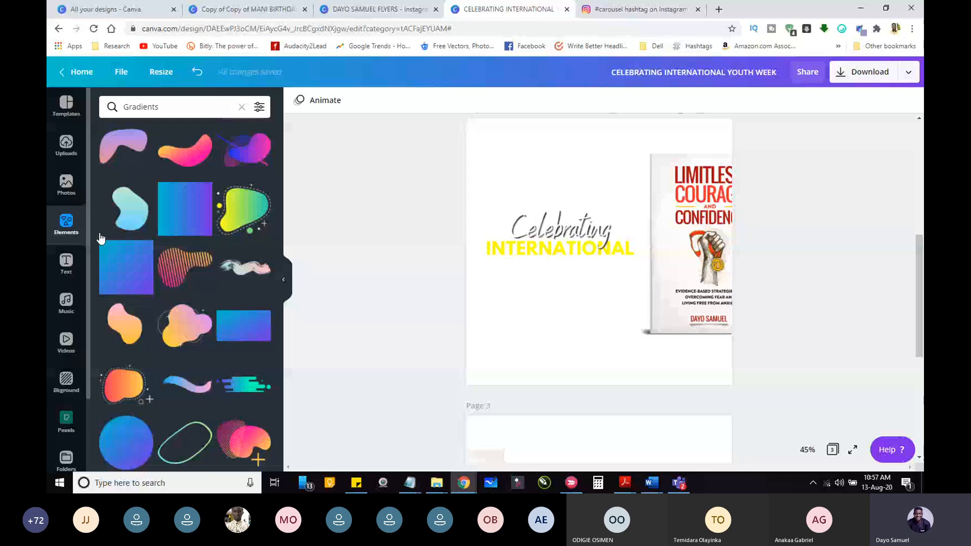
{"action": "scroll", "coordinate": [273, 386], "scroll_direction": "down", "scroll_amount": 1}
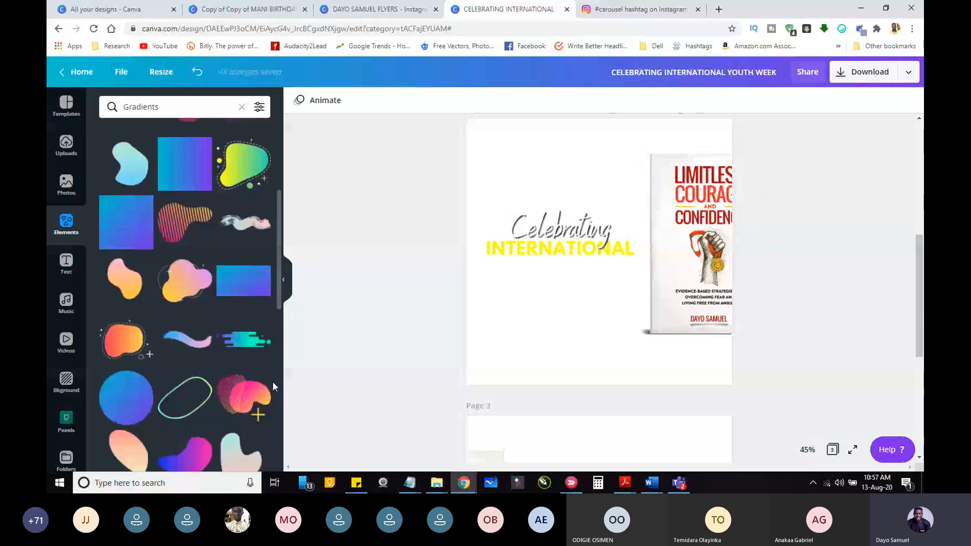
{"action": "scroll", "coordinate": [272, 382], "scroll_direction": "down", "scroll_amount": 4}
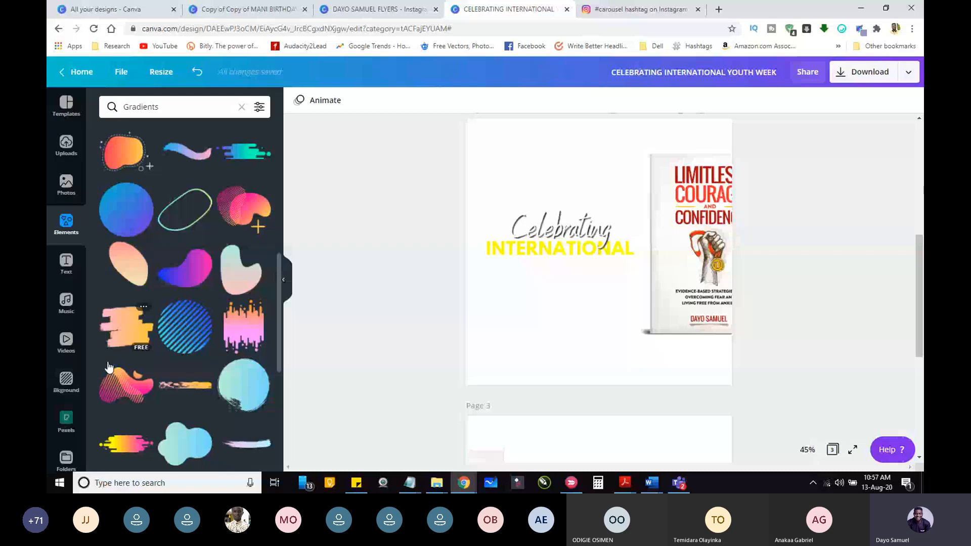
{"action": "left_click", "coordinate": [247, 444]}
Step: Enlarge the brush stroke beyond the page width, position it across the title area and send it backward behind the title
{"action": "left_click_drag", "start_coordinate": [547, 260], "coordinate": [454, 299]}
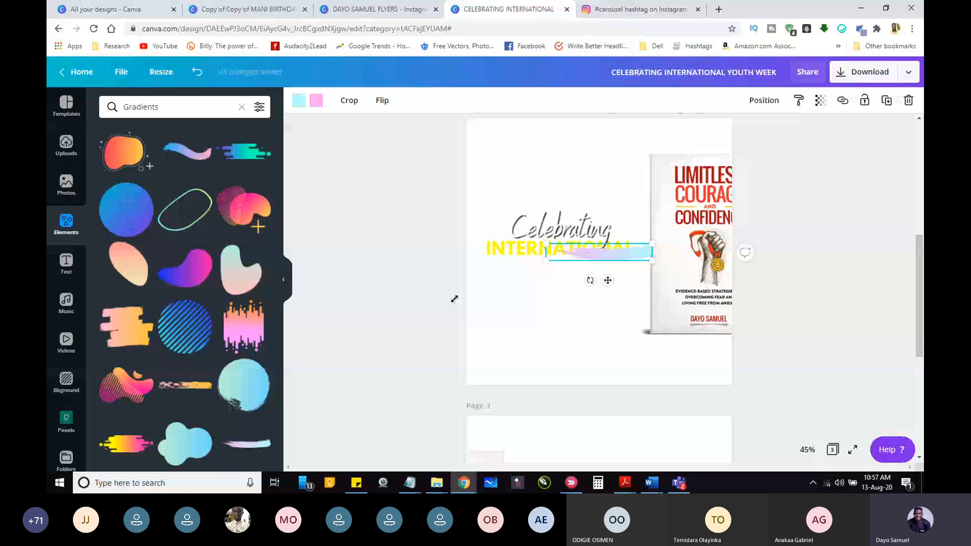
{"action": "left_click_drag", "start_coordinate": [454, 299], "coordinate": [609, 262]}
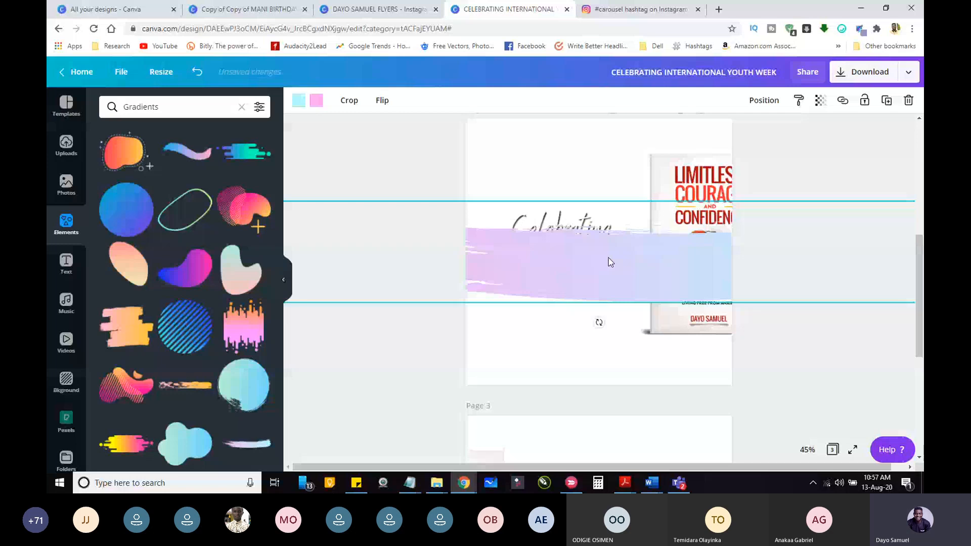
{"action": "left_click", "coordinate": [763, 100]}
{"action": "left_click", "coordinate": [734, 134]}
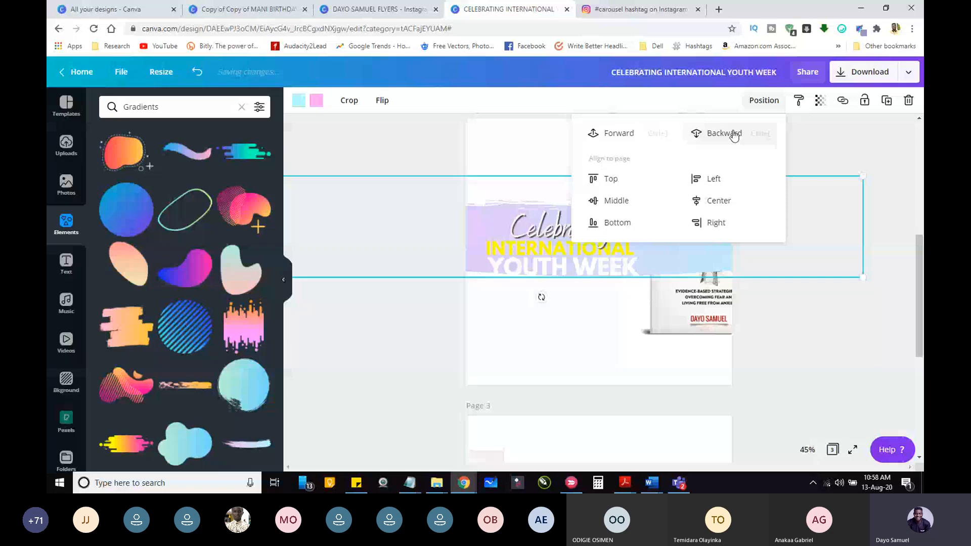
Step: Send the gradient brush stroke one more level backward so it sits behind the book cover on page 2
{"action": "left_click", "coordinate": [734, 136]}
{"action": "left_click", "coordinate": [377, 155]}
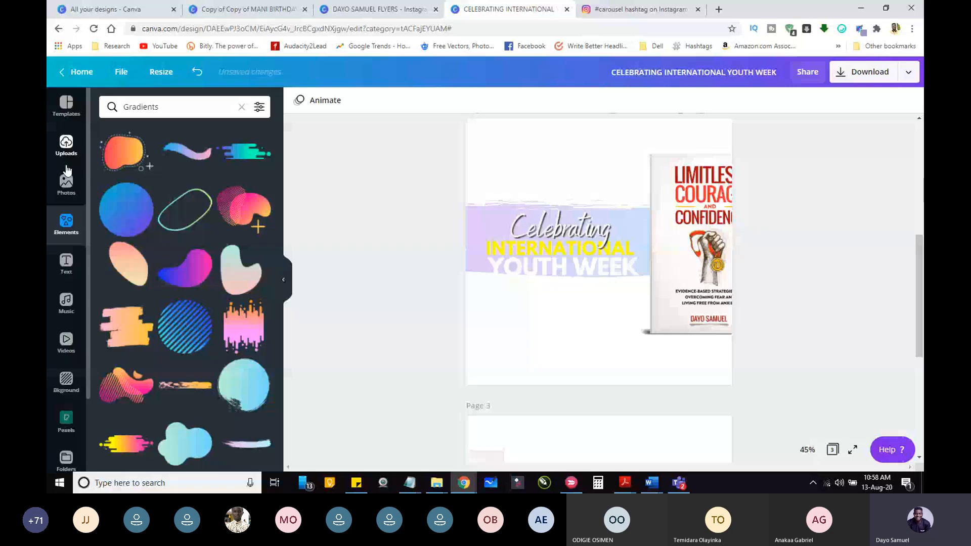
Step: Add a square shape from the Elements to page 2 and enlarge it to cover the whole page
{"action": "left_click", "coordinate": [66, 224]}
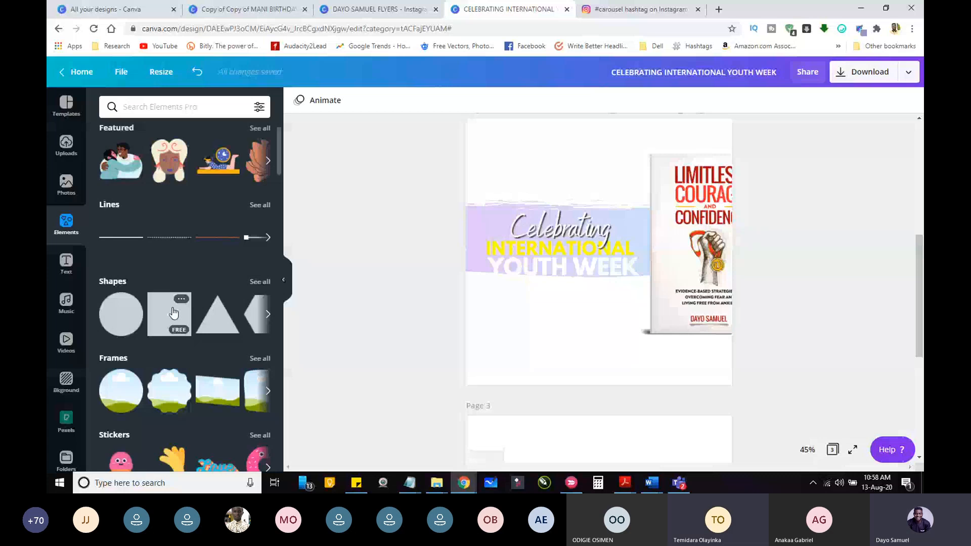
{"action": "left_click", "coordinate": [173, 313]}
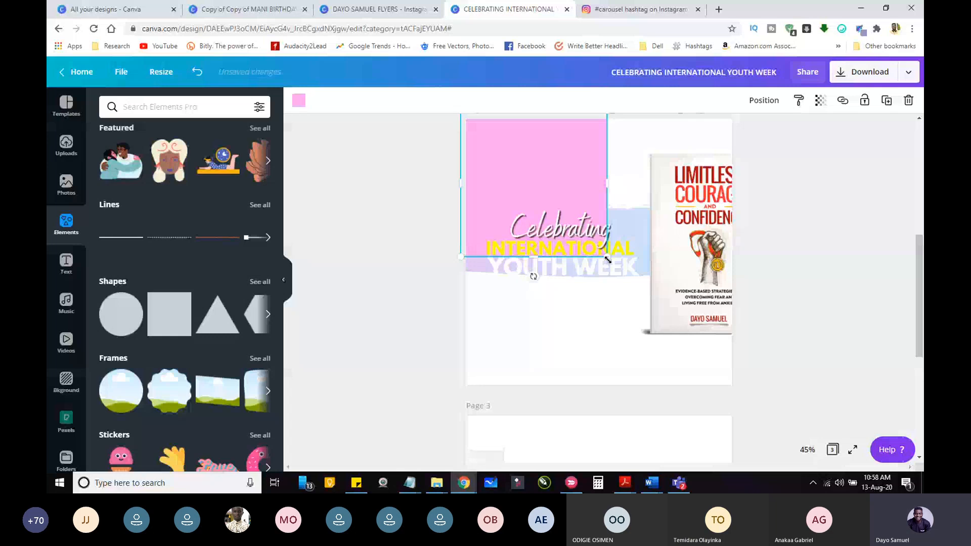
{"action": "left_click_drag", "start_coordinate": [608, 260], "coordinate": [764, 414]}
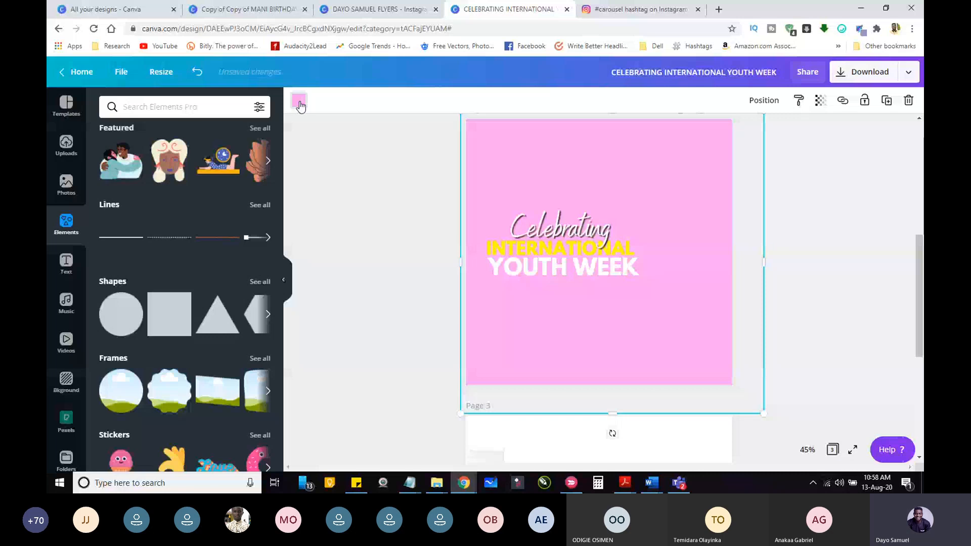
Step: Recolour the page 2 square with the dark red brand colour and send it to the back as a background
{"action": "left_click", "coordinate": [299, 102]}
{"action": "left_click", "coordinate": [169, 296]}
{"action": "left_click", "coordinate": [764, 100]}
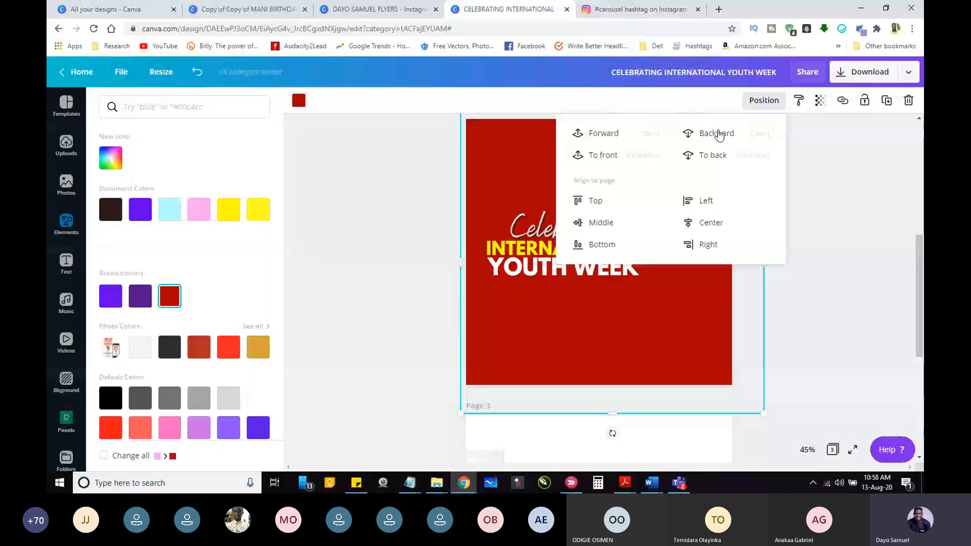
{"action": "left_click", "coordinate": [715, 156]}
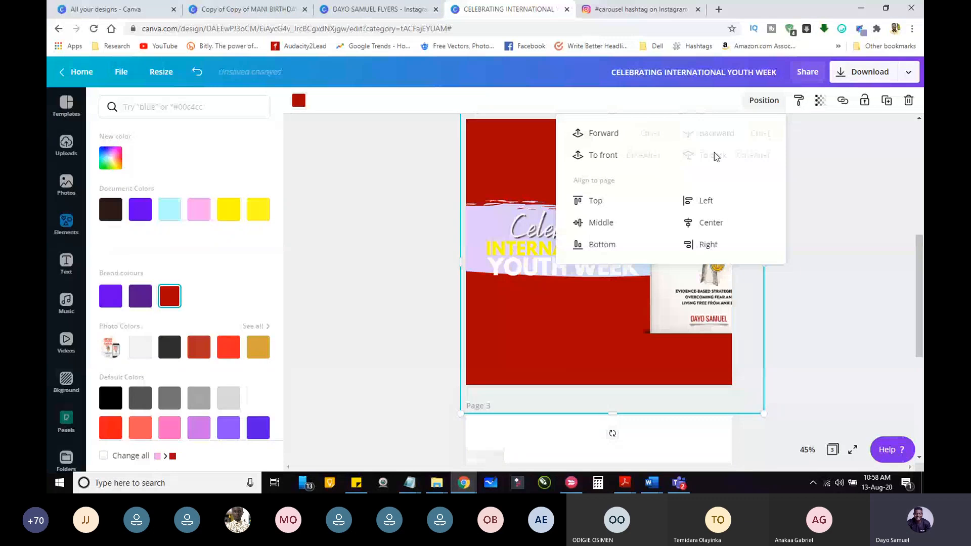
{"action": "left_click", "coordinate": [845, 234]}
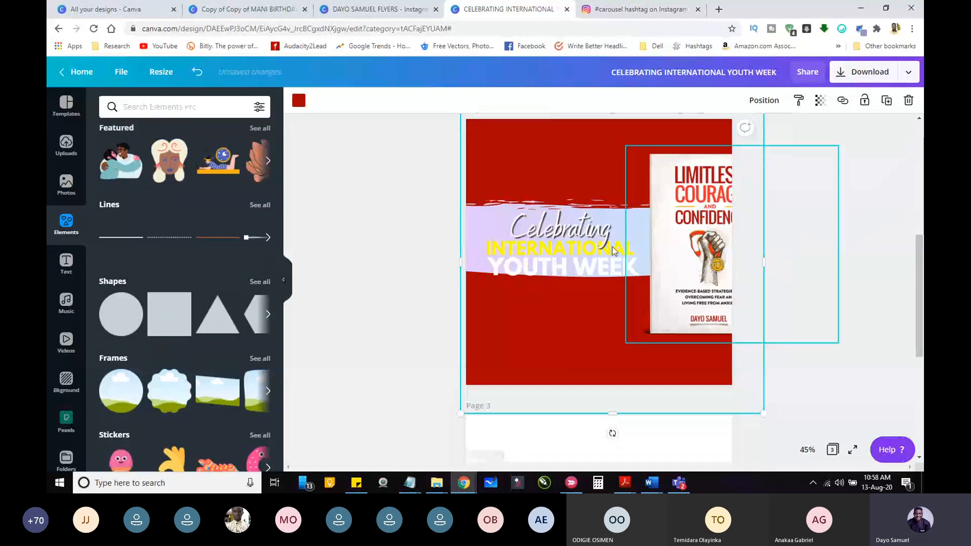
Step: Change both gradient colours of the page 2 brush stroke to white
{"action": "left_click", "coordinate": [466, 223]}
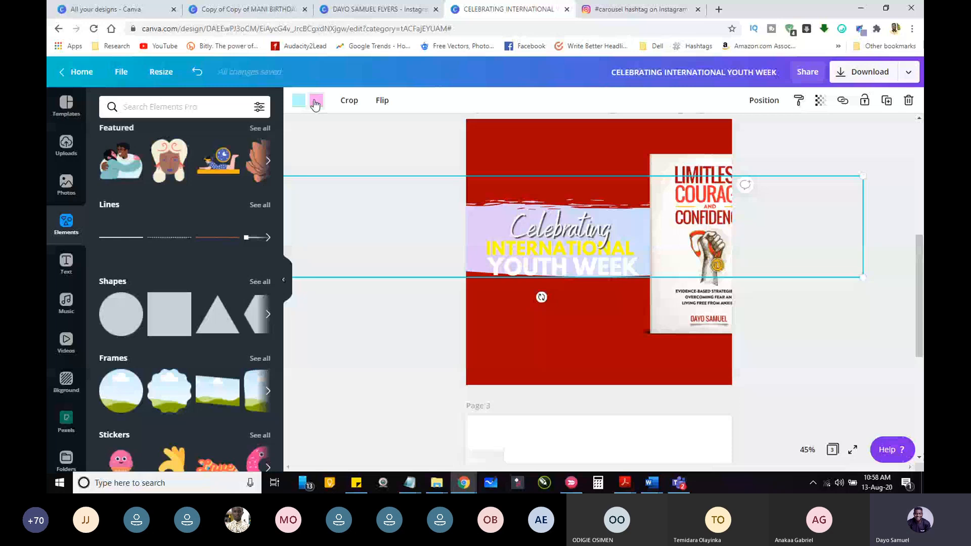
{"action": "left_click", "coordinate": [315, 102]}
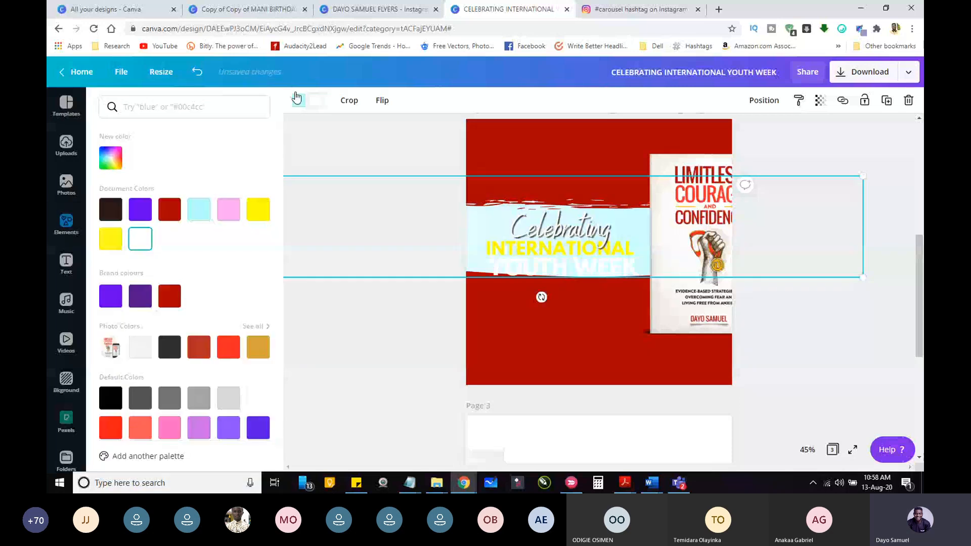
{"action": "left_click", "coordinate": [296, 98]}
{"action": "left_click", "coordinate": [140, 239]}
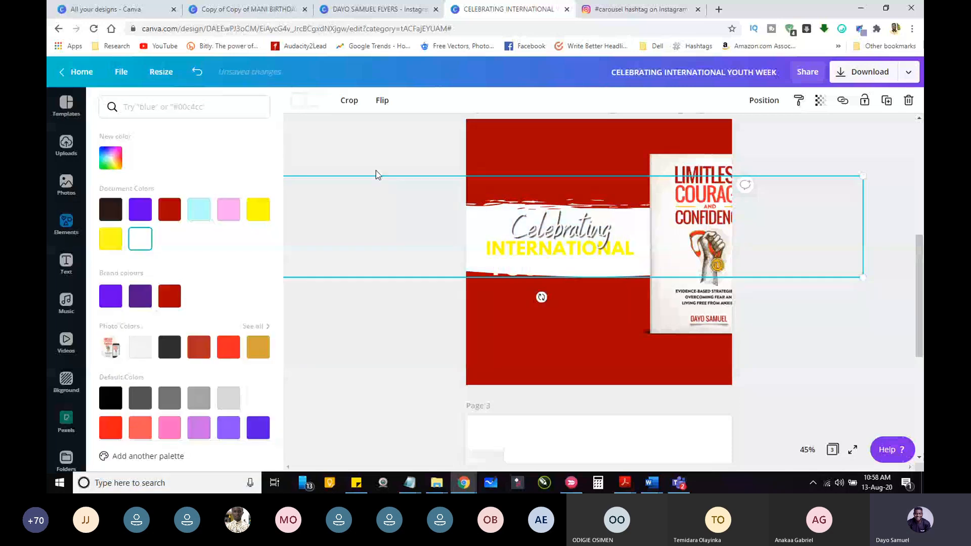
Step: Move the white brush stroke slightly down to the page's vertical middle and shift the grouped title down onto it
{"action": "left_click", "coordinate": [461, 249]}
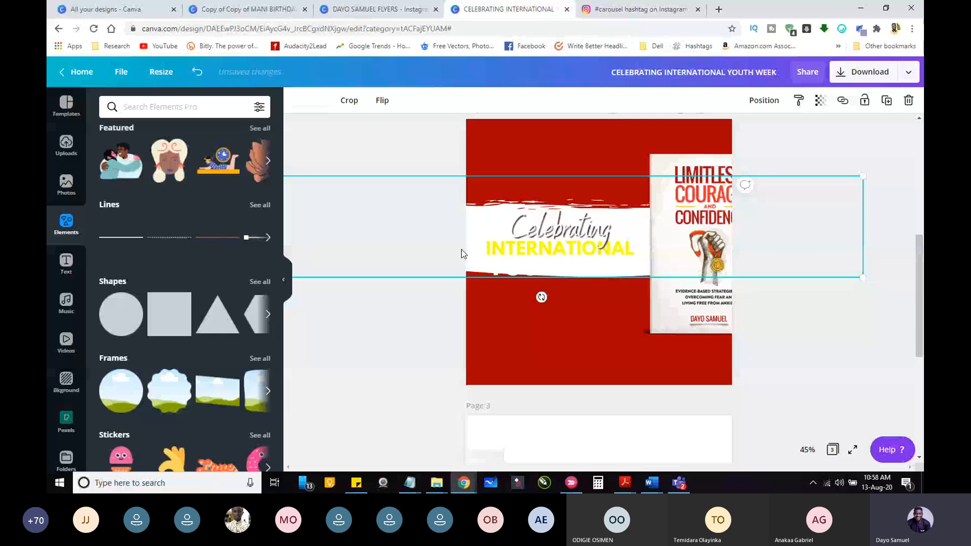
{"action": "left_click_drag", "start_coordinate": [461, 249], "coordinate": [396, 172]}
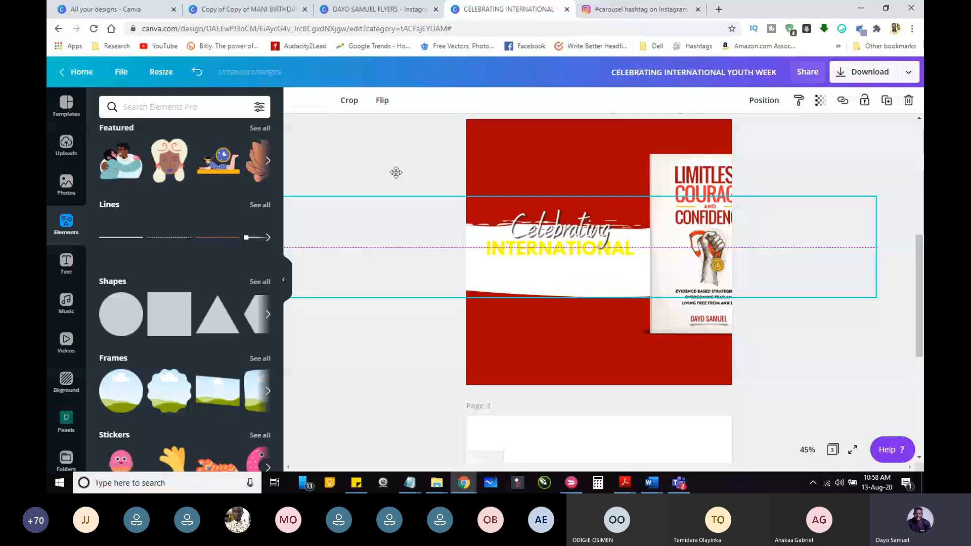
{"action": "left_click", "coordinate": [555, 237]}
{"action": "left_click_drag", "start_coordinate": [555, 238], "coordinate": [559, 250]}
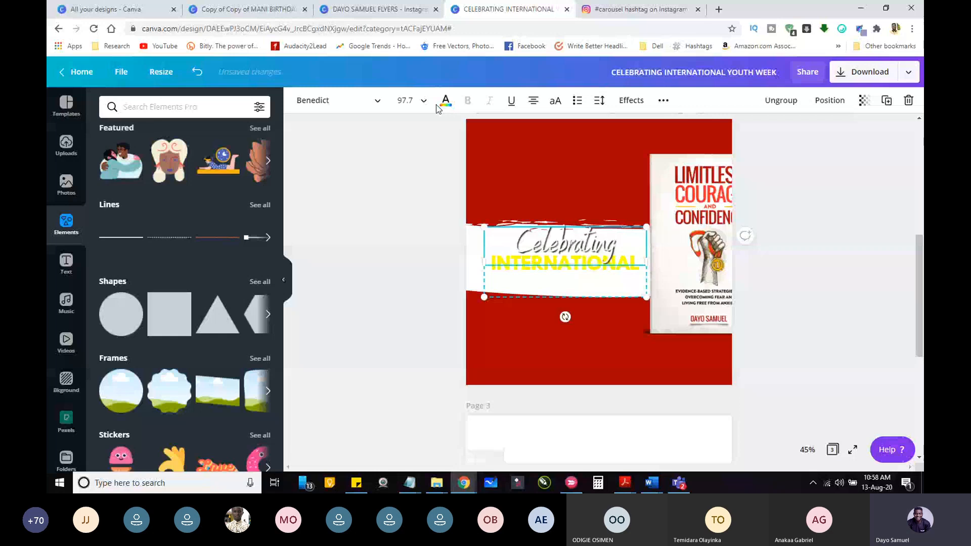
Step: Recolour the "Celebrating" text on page 2 dark red
{"action": "left_click", "coordinate": [445, 100]}
{"action": "left_click", "coordinate": [169, 212]}
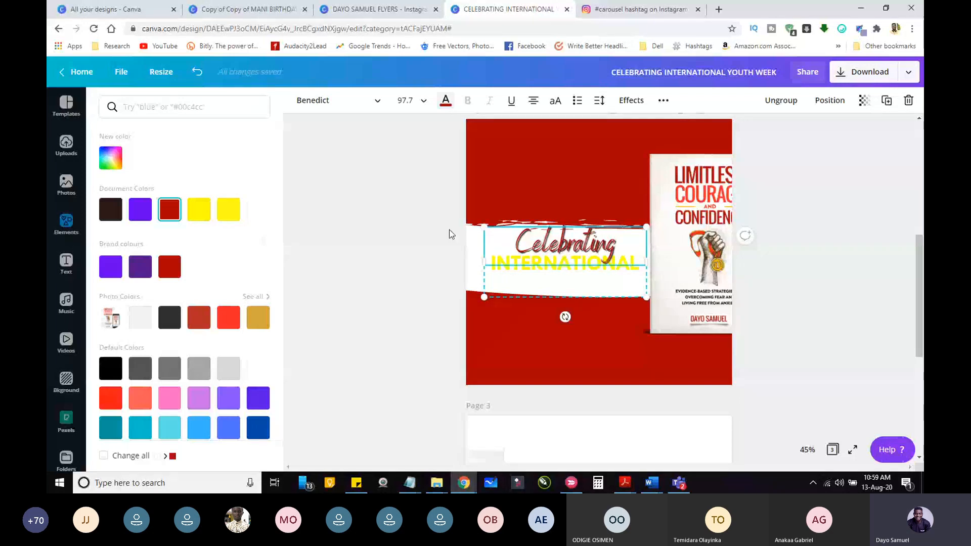
{"action": "left_click", "coordinate": [540, 283]}
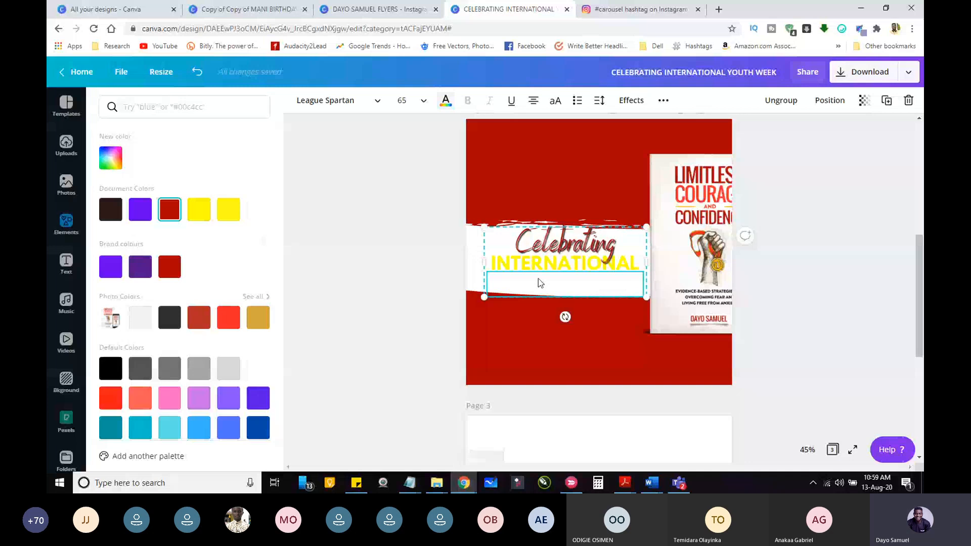
{"action": "left_click_drag", "start_coordinate": [540, 283], "coordinate": [402, 265]}
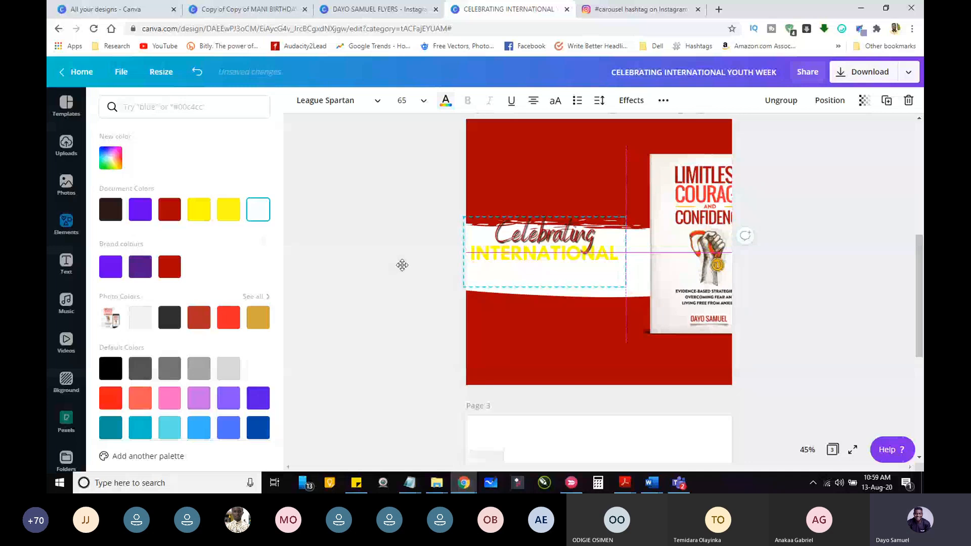
{"action": "key", "text": "ctrl+z"}
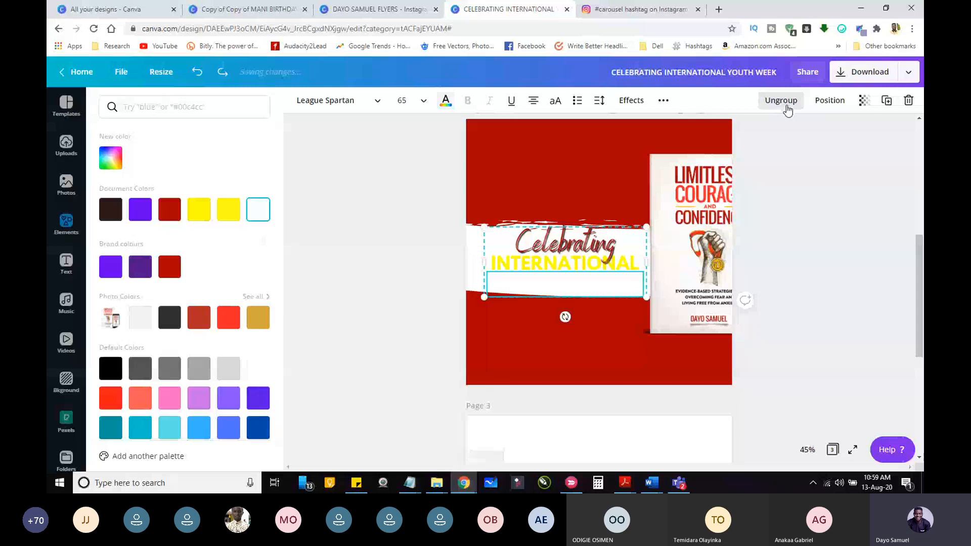
Step: Ungroup the page 2 title, then colour "INTERNATIONAL" with the dark brown document colour and "YOUTH WEEK" dark red
{"action": "left_click", "coordinate": [463, 207]}
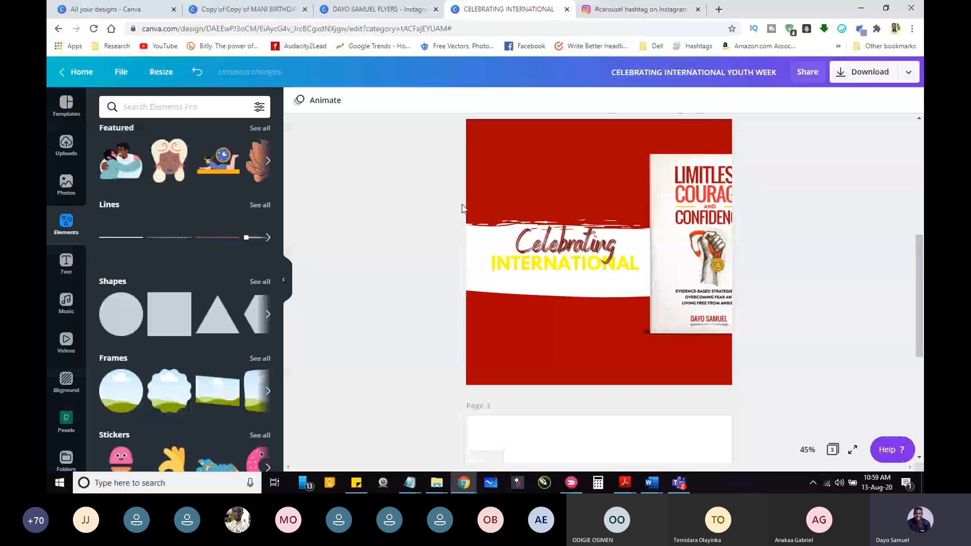
{"action": "left_click", "coordinate": [565, 264]}
{"action": "left_click", "coordinate": [445, 100]}
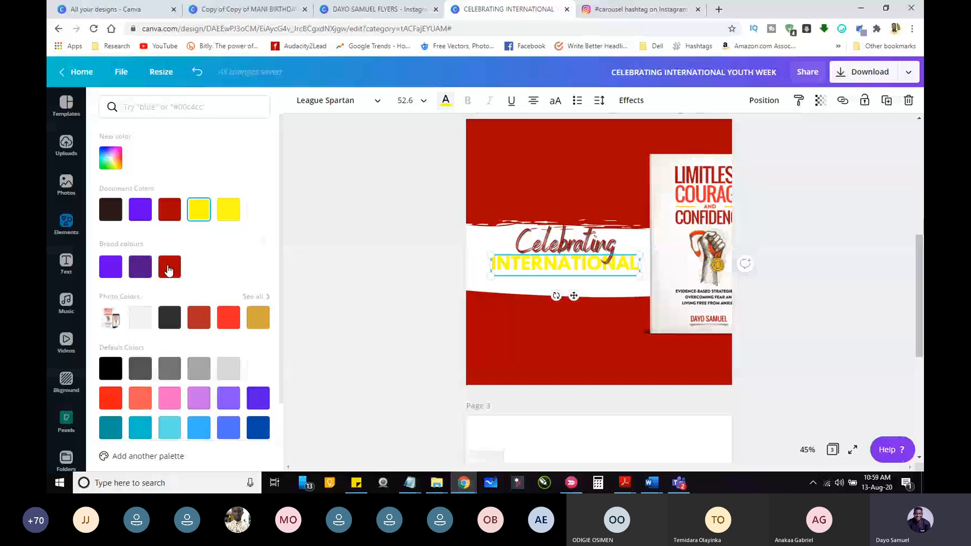
{"action": "left_click", "coordinate": [111, 209]}
{"action": "left_click", "coordinate": [565, 285]}
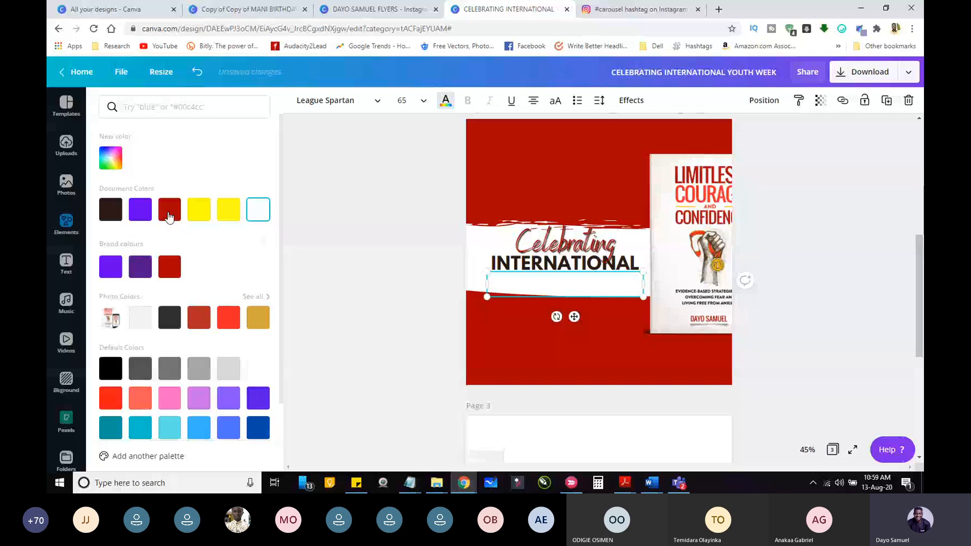
{"action": "left_click", "coordinate": [168, 214]}
Step: Remove the shadow effect from the "Celebrating" text on page 2
{"action": "left_click", "coordinate": [564, 244]}
{"action": "left_click", "coordinate": [626, 106]}
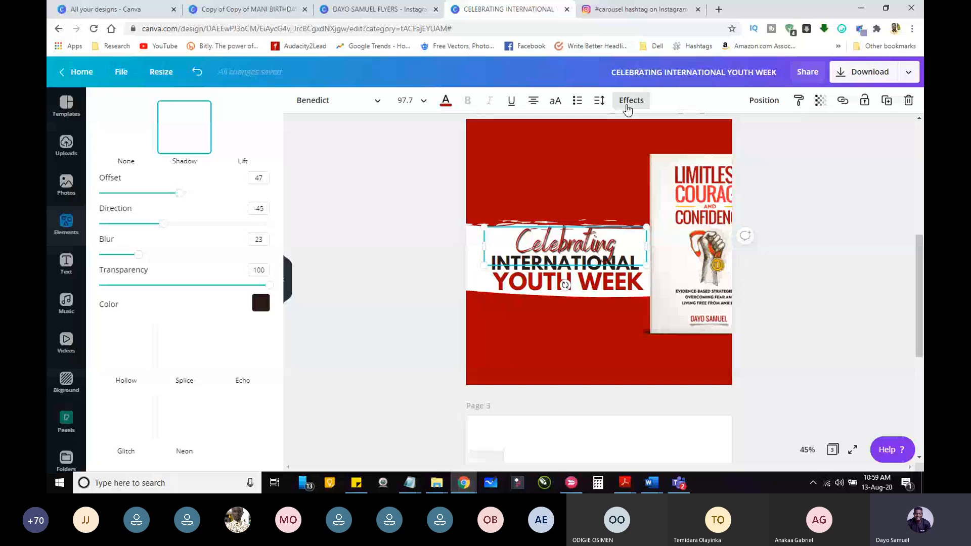
{"action": "left_click", "coordinate": [853, 285]}
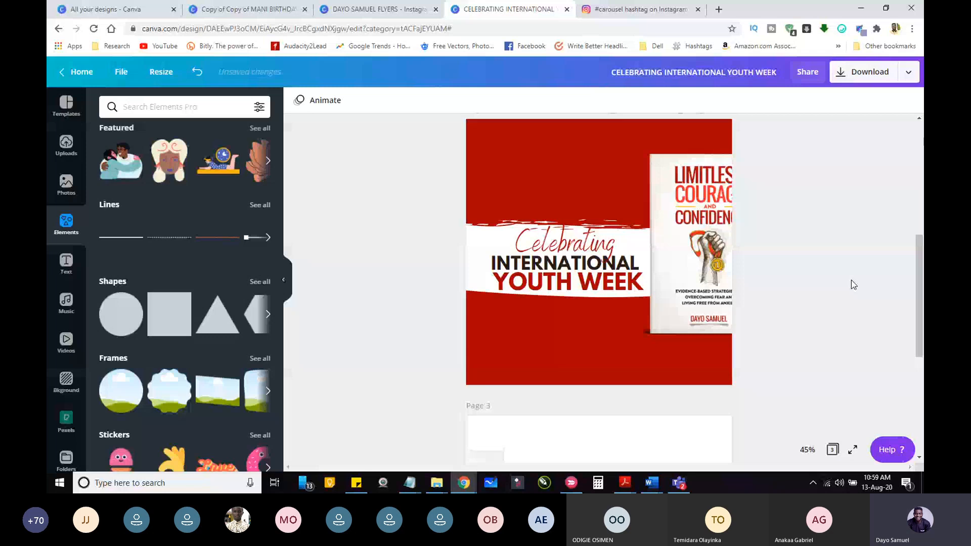
Step: Group the red background square with the white brush stroke on page 2 and paste a copy onto page 3
{"action": "mouse_move", "coordinate": [918, 275]}
{"action": "left_mouse_down"}
{"action": "mouse_move", "coordinate": [916, 259]}
{"action": "mouse_move", "coordinate": [917, 268]}
{"action": "left_mouse_up"}
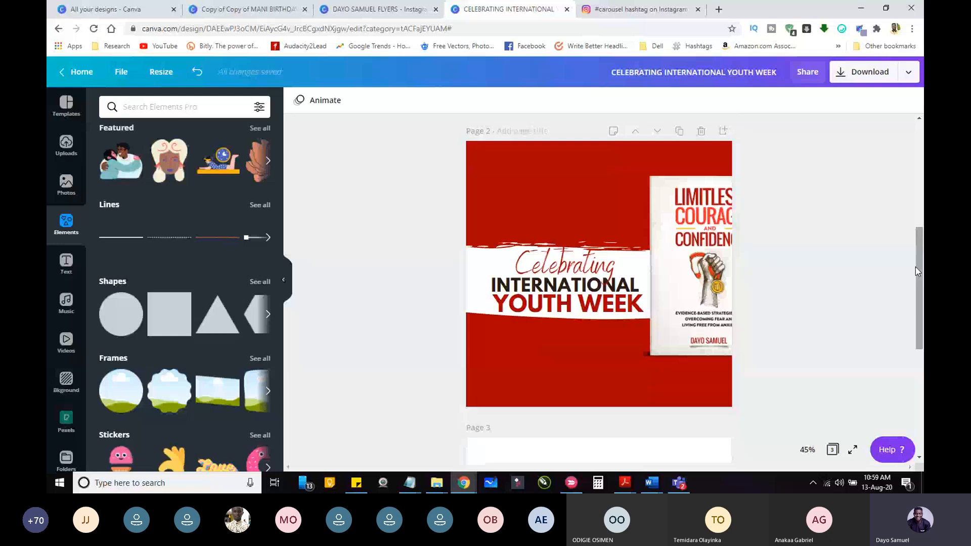
{"action": "left_click_drag", "start_coordinate": [915, 270], "coordinate": [916, 349]}
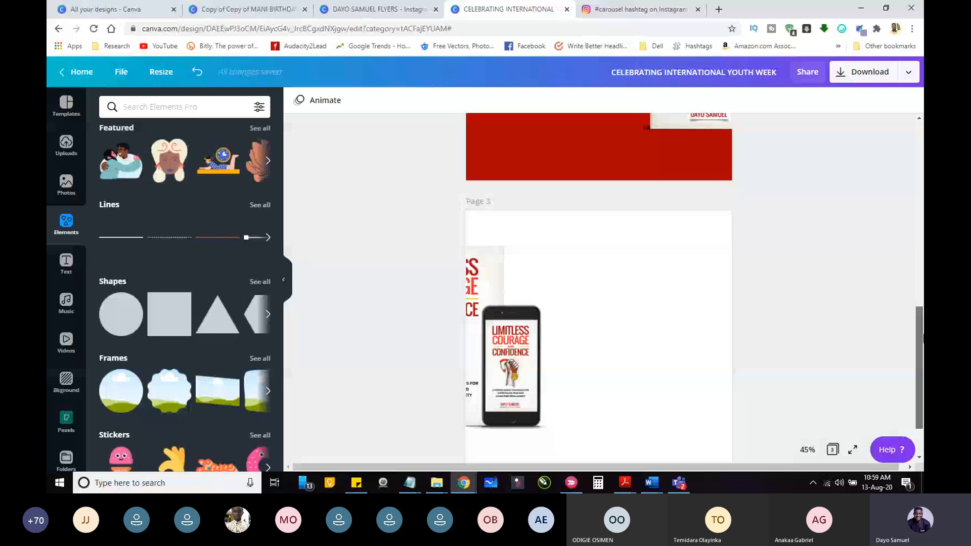
{"action": "left_click_drag", "start_coordinate": [916, 331], "coordinate": [916, 251]}
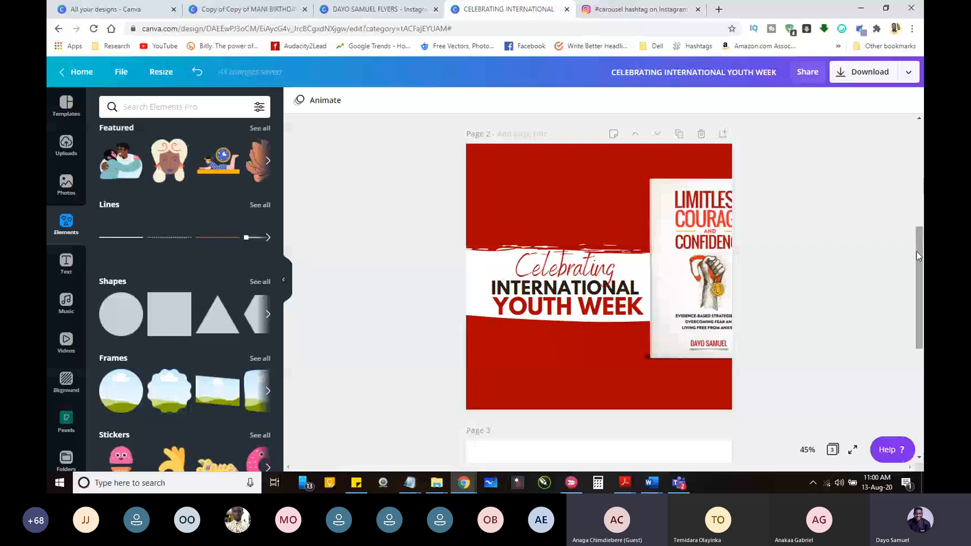
{"action": "left_click", "coordinate": [503, 180]}
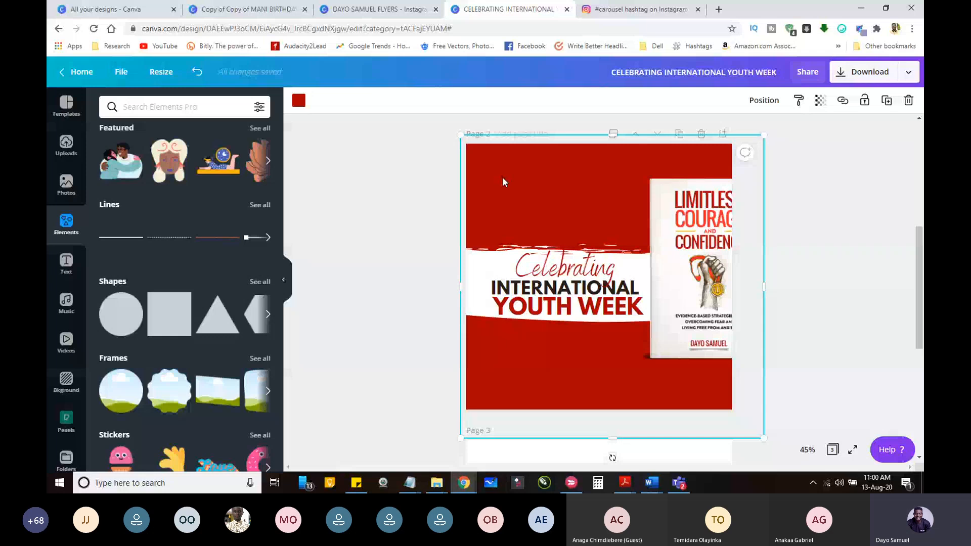
{"action": "left_click", "coordinate": [406, 171]}
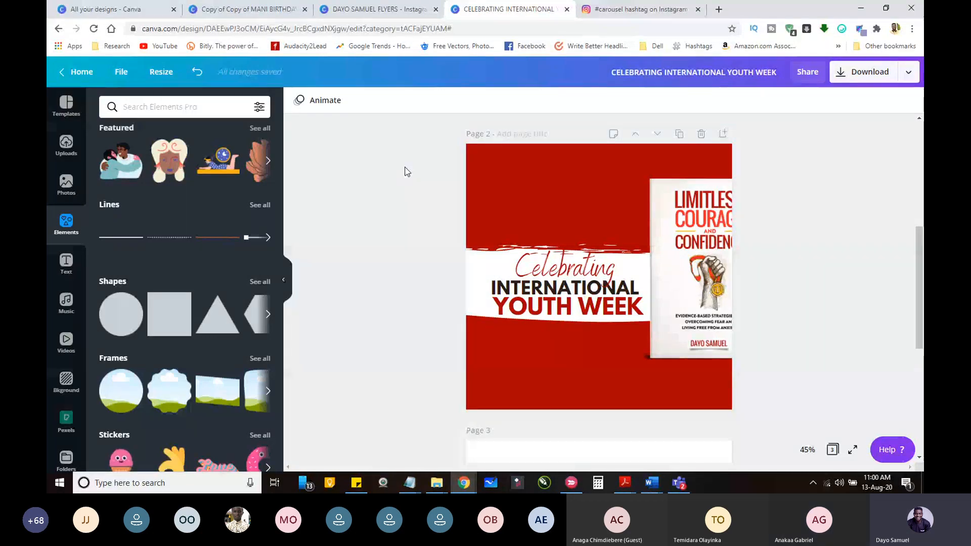
{"action": "left_click", "coordinate": [523, 167]}
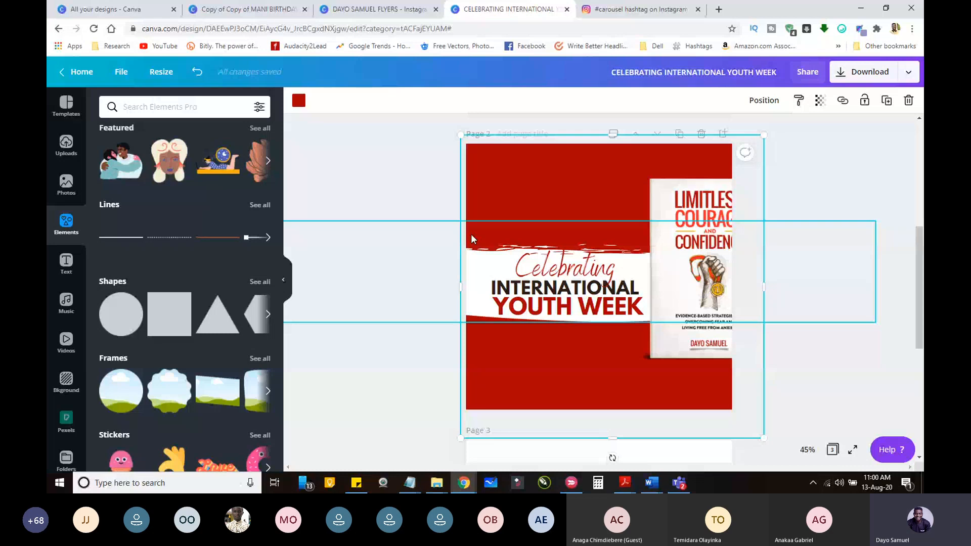
{"action": "key", "text": "ctrl+v"}
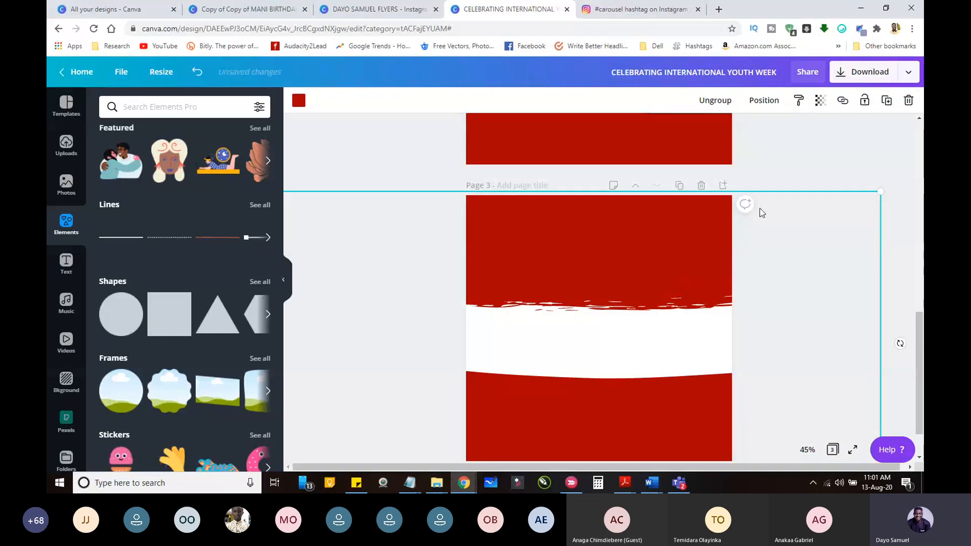
Step: Send the pasted red background group backward behind the book and phone images on page 3
{"action": "left_click", "coordinate": [770, 104]}
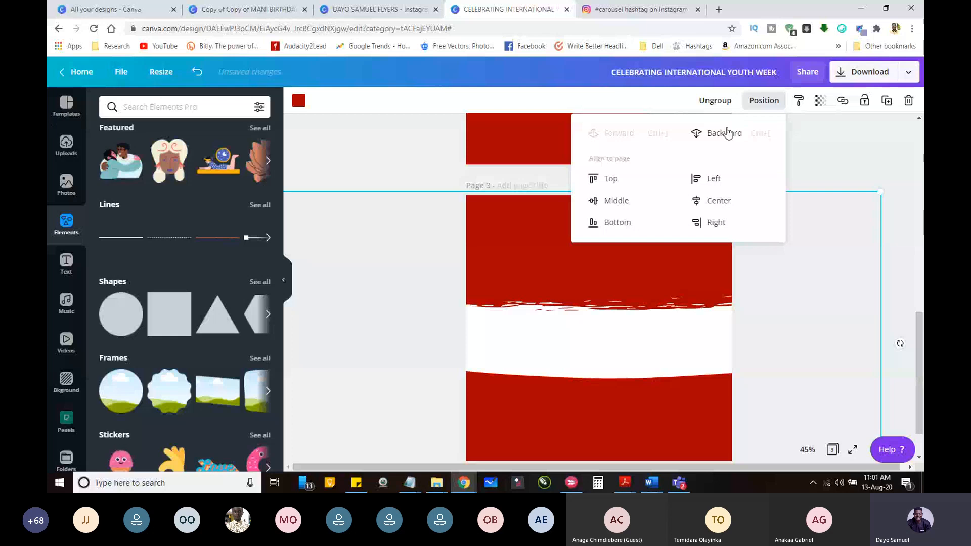
{"action": "left_click", "coordinate": [728, 134]}
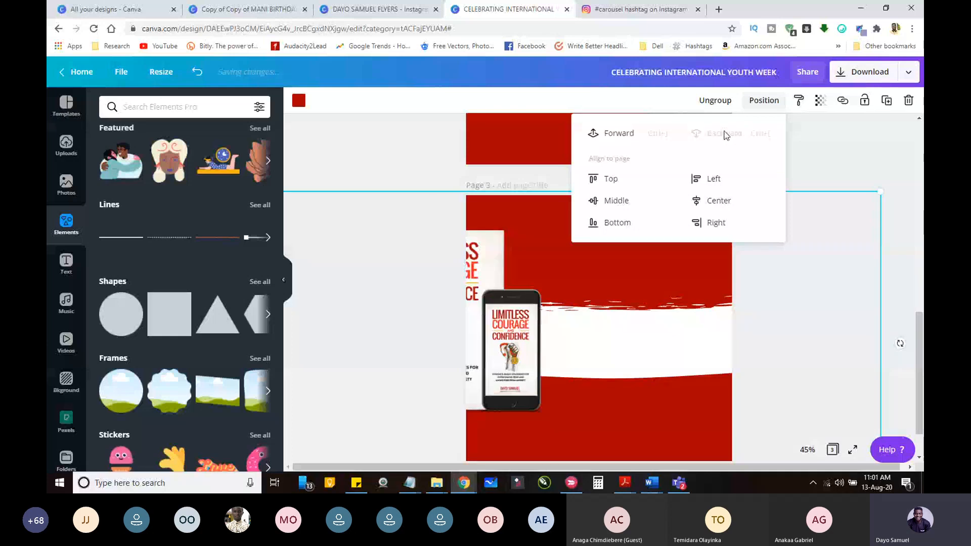
{"action": "left_click", "coordinate": [429, 181]}
{"action": "scroll", "coordinate": [429, 182], "scroll_direction": "up", "scroll_amount": 1}
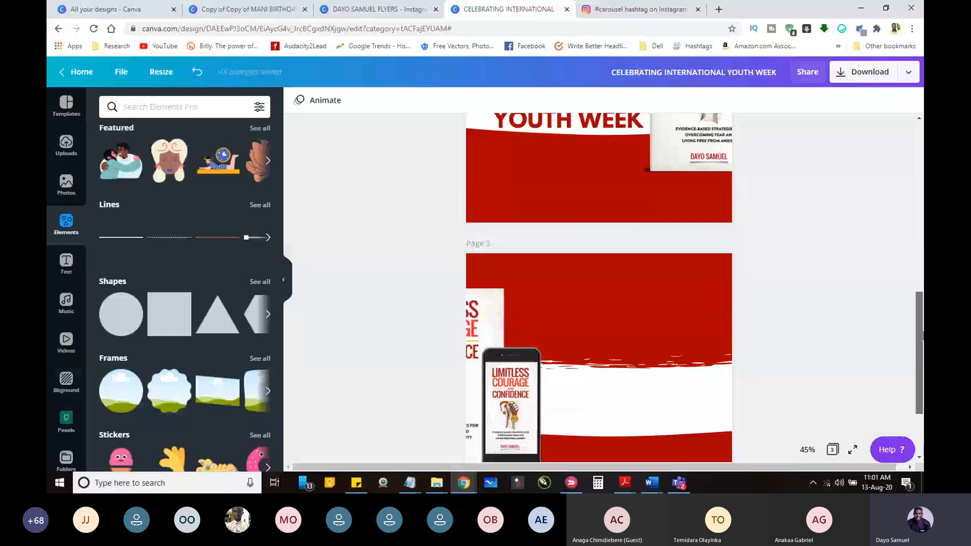
{"action": "scroll", "coordinate": [599, 288], "scroll_direction": "down", "scroll_amount": 1}
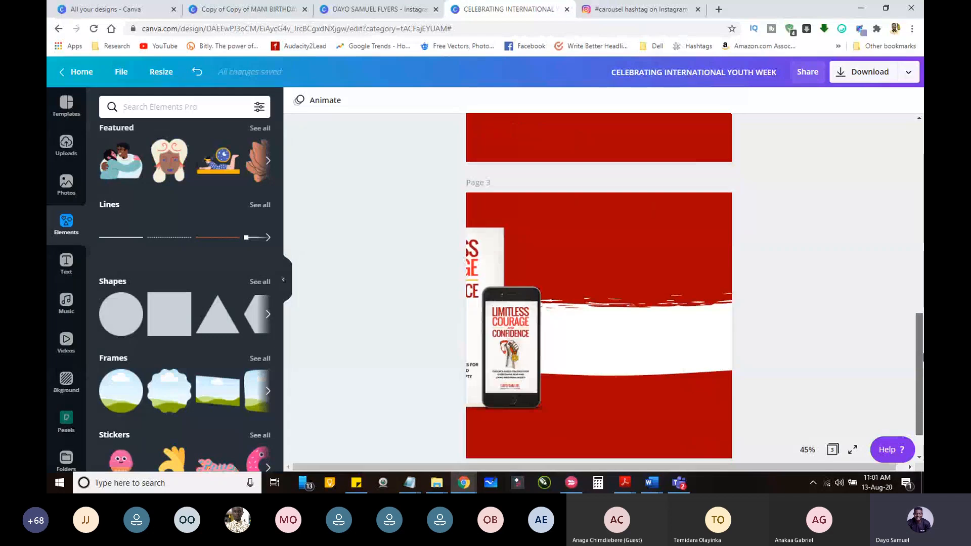
{"action": "scroll", "coordinate": [598, 288], "scroll_direction": "up", "scroll_amount": 1}
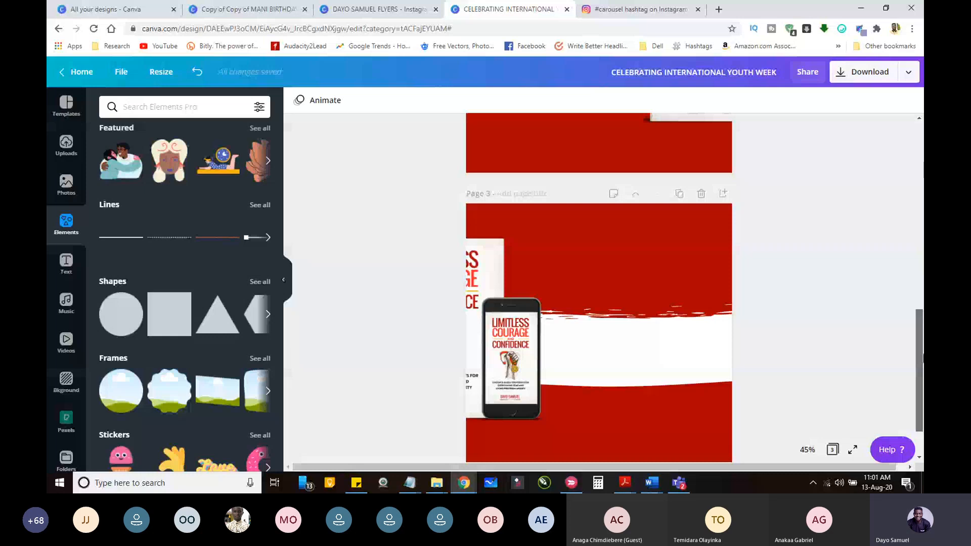
{"action": "scroll", "coordinate": [599, 288], "scroll_direction": "down", "scroll_amount": 1}
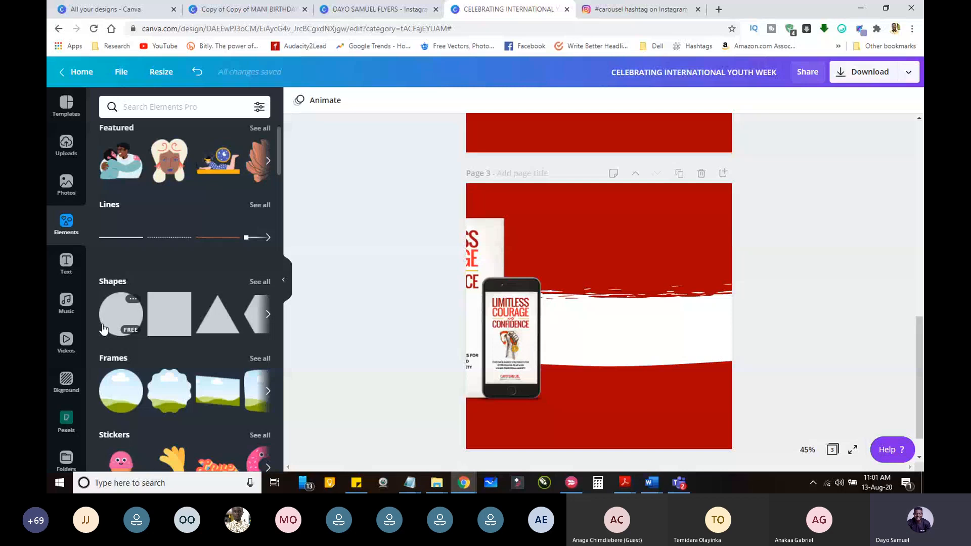
Step: Add a dark brown circle to page 3 and place the heading "FREE DOWNLOAD" in the Oswald font on it
{"action": "left_click_drag", "start_coordinate": [103, 329], "coordinate": [632, 273]}
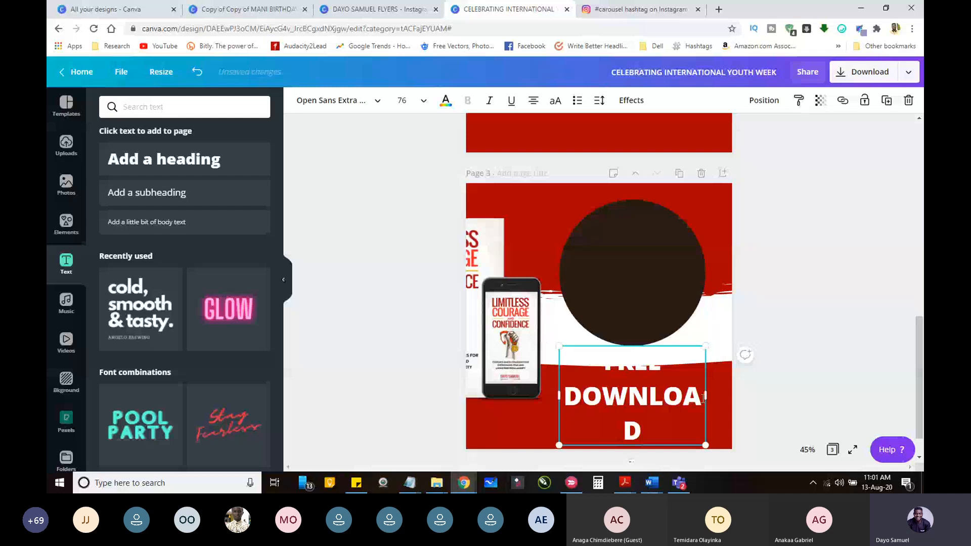
{"action": "left_click", "coordinate": [331, 100]}
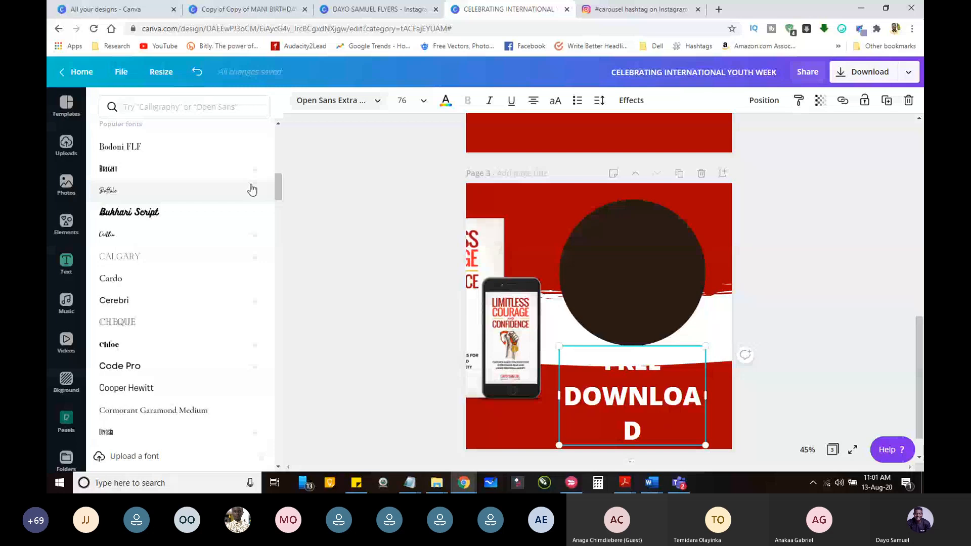
{"action": "type", "text": "OSWA"}
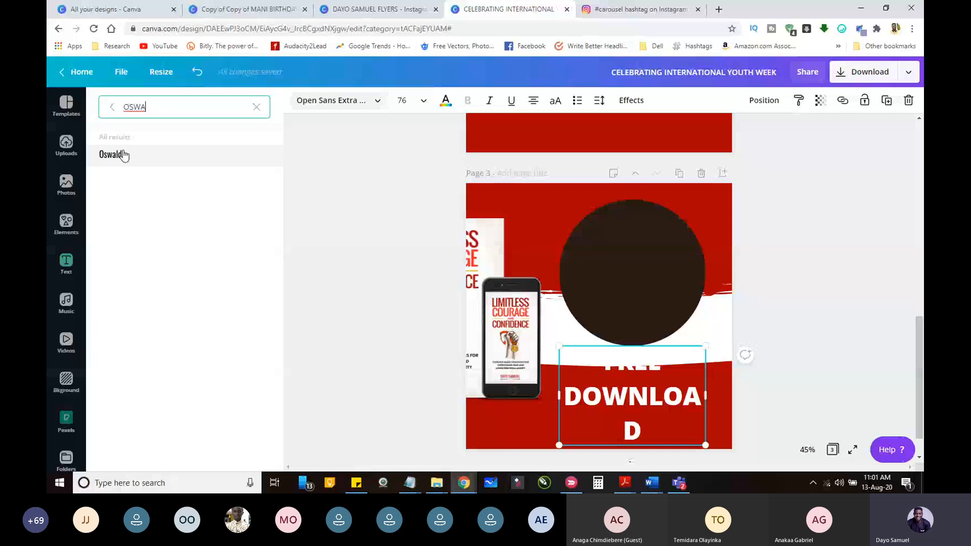
{"action": "left_click", "coordinate": [113, 154]}
{"action": "left_click_drag", "start_coordinate": [651, 394], "coordinate": [651, 289]}
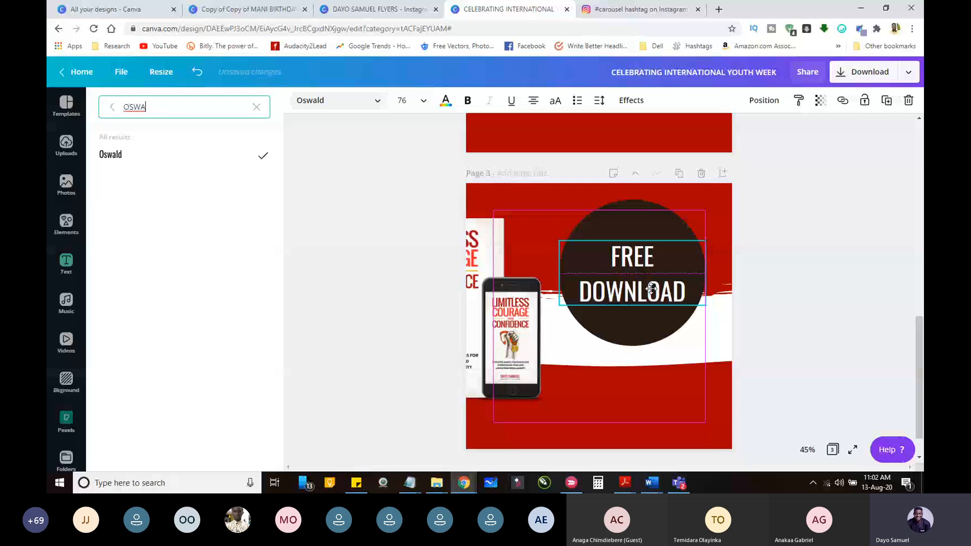
Step: Try the circle behind the "FREE DOWNLOAD" heading smaller and in bright red, and delete it from page 3
{"action": "left_click", "coordinate": [632, 326]}
{"action": "left_click", "coordinate": [299, 100]}
{"action": "left_click", "coordinate": [229, 322]}
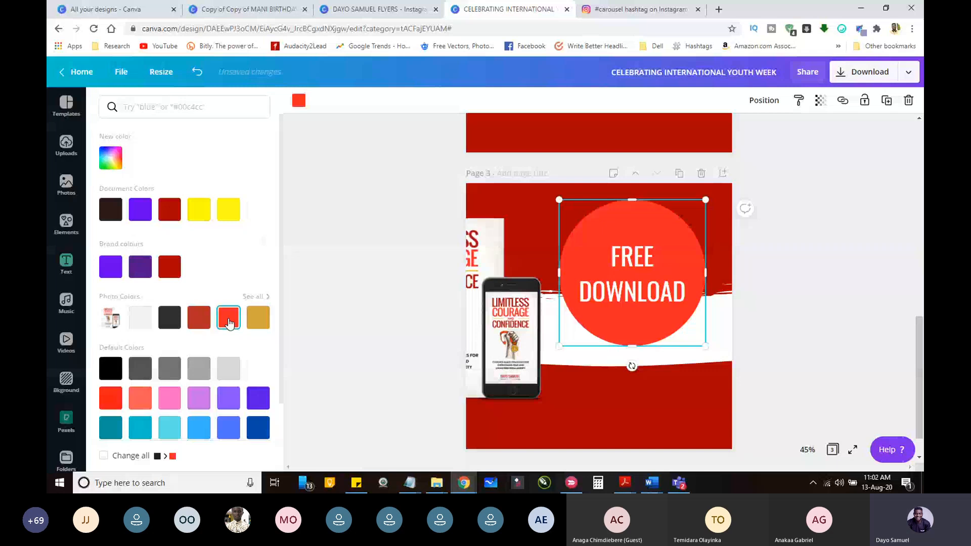
{"action": "left_click", "coordinate": [621, 303]}
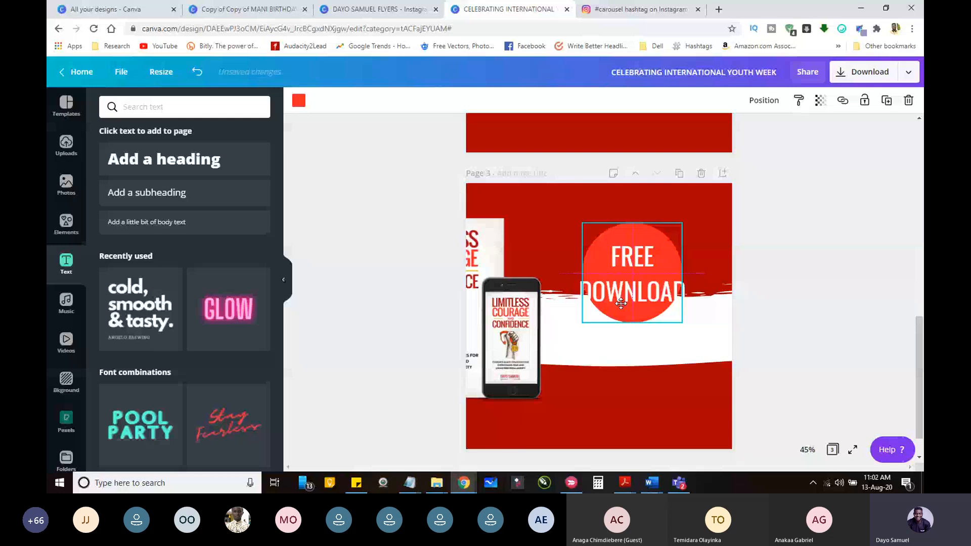
{"action": "key", "text": "Delete"}
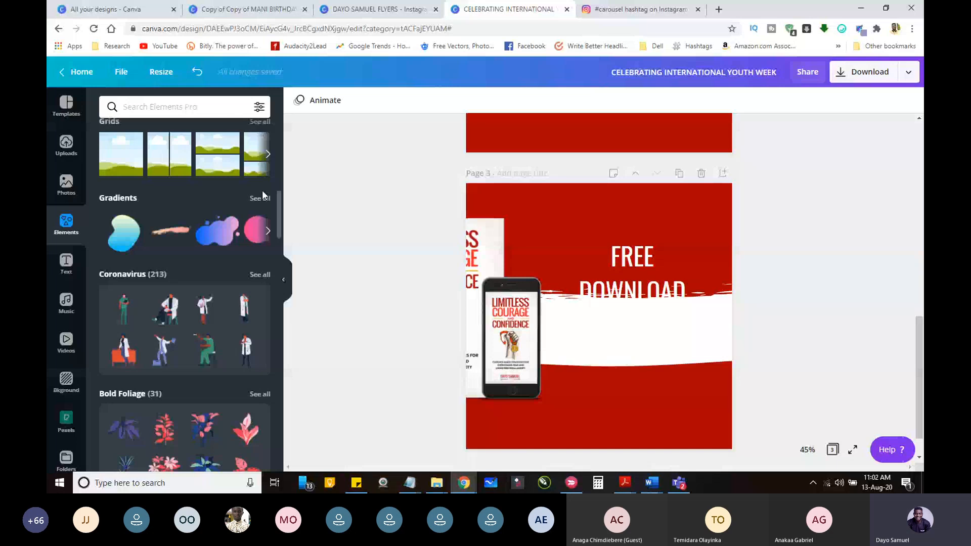
Step: Add the red-to-yellow gradient blob with the dashed outline from the Gradients elements and enlarge it beside the phone on page 3
{"action": "left_click", "coordinate": [262, 192]}
{"action": "scroll", "coordinate": [273, 380], "scroll_direction": "down", "scroll_amount": 3}
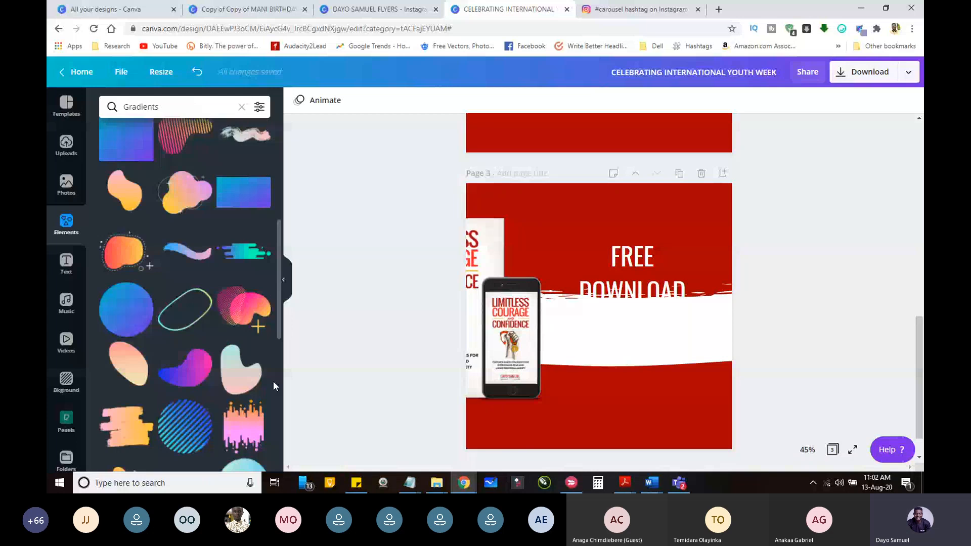
{"action": "left_click", "coordinate": [124, 257]}
{"action": "left_click_drag", "start_coordinate": [652, 278], "coordinate": [799, 179]}
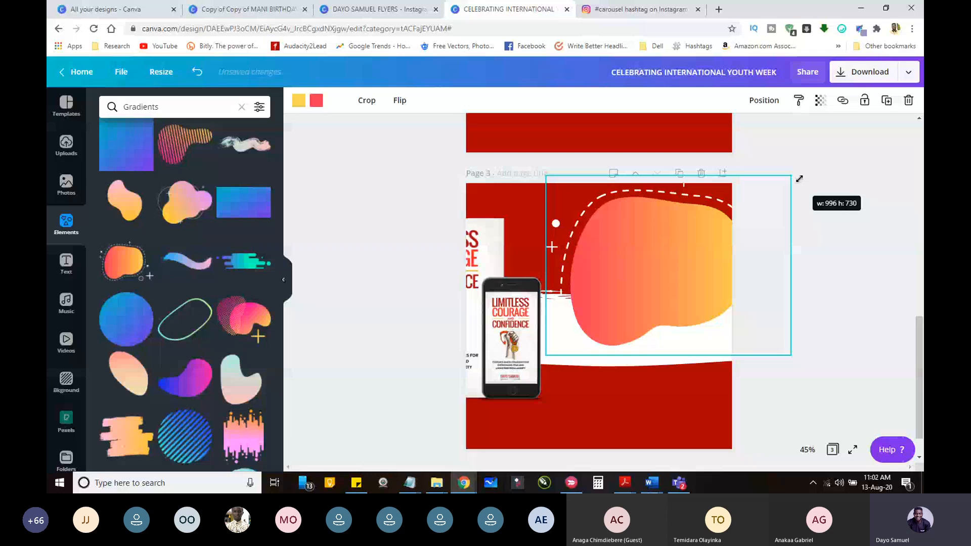
{"action": "left_click_drag", "start_coordinate": [799, 179], "coordinate": [810, 163]}
{"action": "left_click_drag", "start_coordinate": [655, 254], "coordinate": [634, 279]}
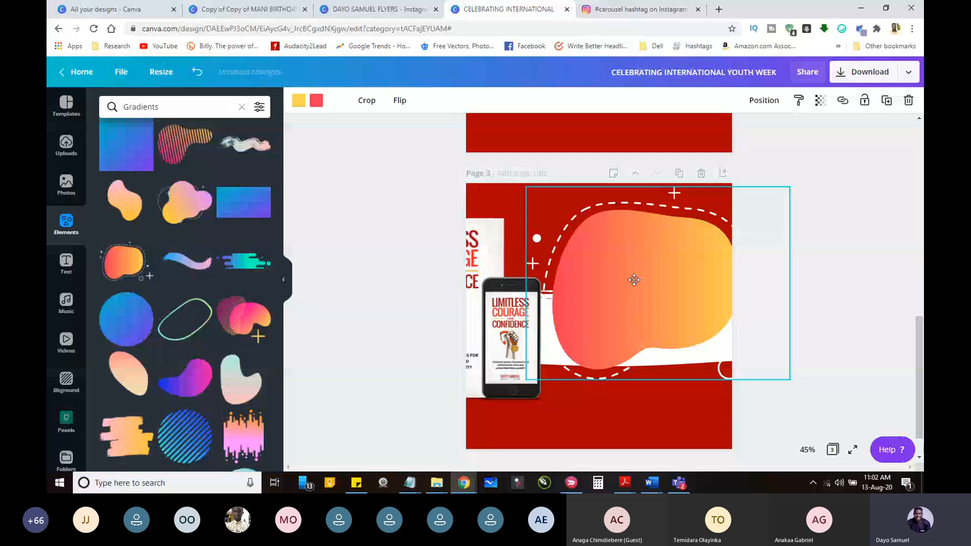
Step: Bring the "FREE DOWNLOAD" text in front of the gradient blob and position it in the blob's middle
{"action": "type", "text": "FREE DOWNLOAD"}
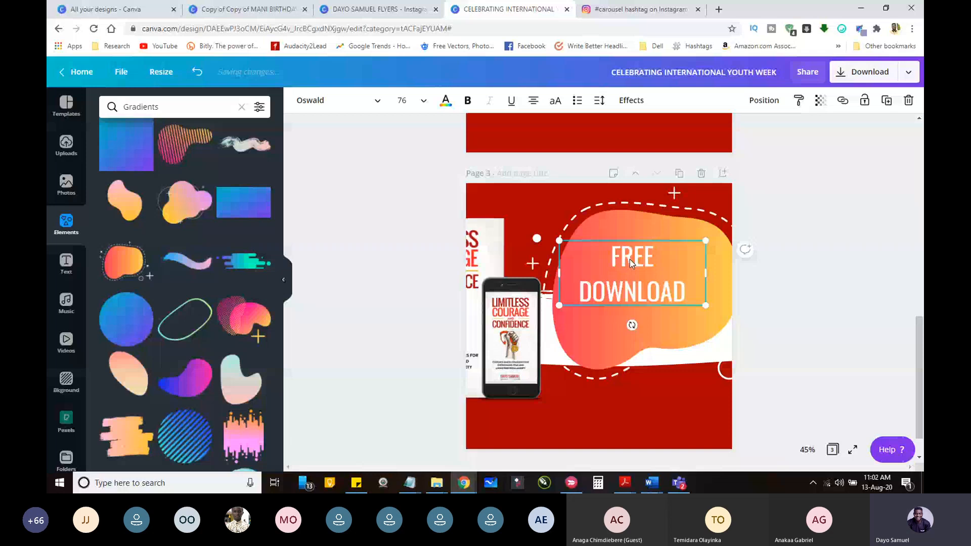
{"action": "left_click_drag", "start_coordinate": [630, 259], "coordinate": [639, 270]}
{"action": "mouse_move", "coordinate": [920, 333]}
{"action": "left_mouse_down"}
{"action": "mouse_move", "coordinate": [920, 238]}
{"action": "mouse_move", "coordinate": [921, 341]}
{"action": "mouse_move", "coordinate": [917, 263]}
{"action": "mouse_move", "coordinate": [920, 317]}
{"action": "left_mouse_up"}
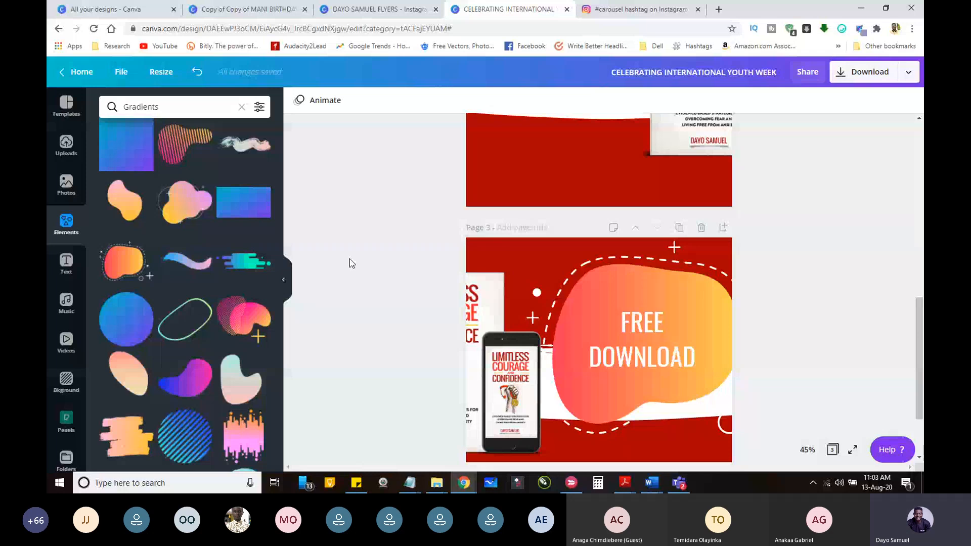
{"action": "left_click_drag", "start_coordinate": [919, 340], "coordinate": [913, 290]}
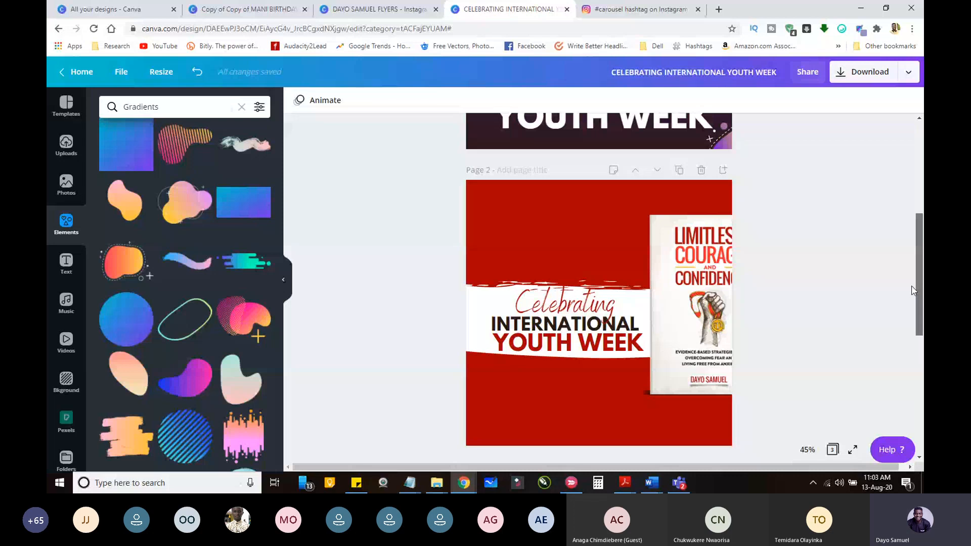
Step: Examine the one-page podcast carousel design as an example, along with the design types offered for creating a new design
{"action": "left_click", "coordinate": [362, 12]}
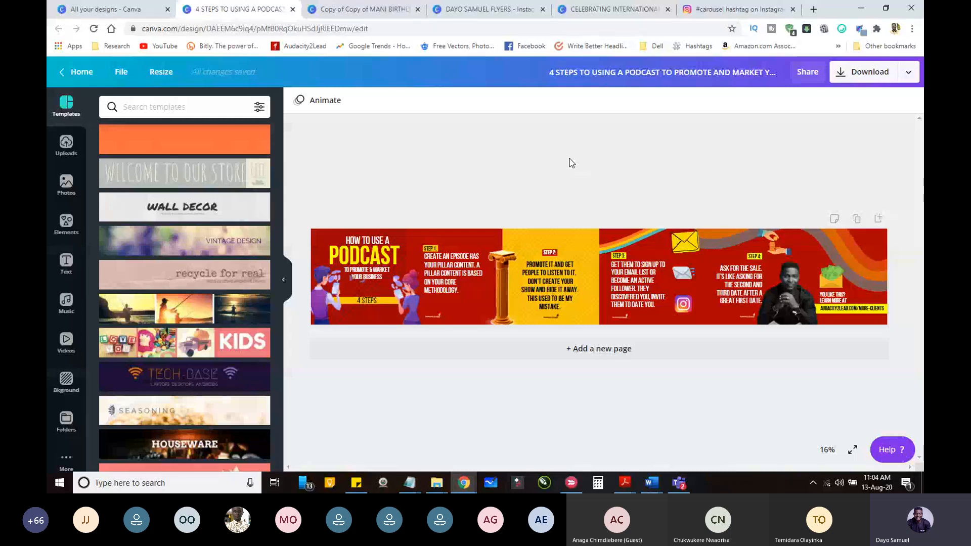
{"action": "left_click", "coordinate": [368, 243]}
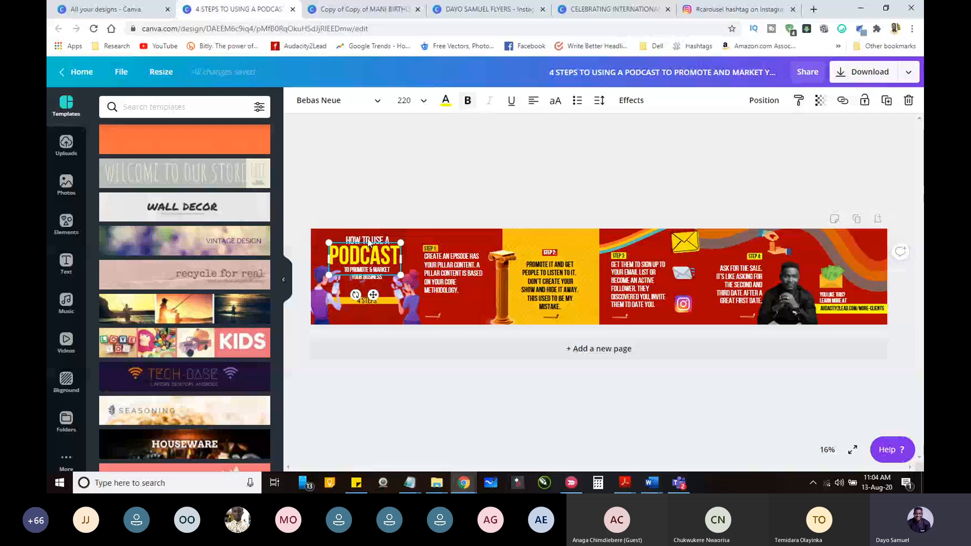
{"action": "left_click", "coordinate": [431, 249]}
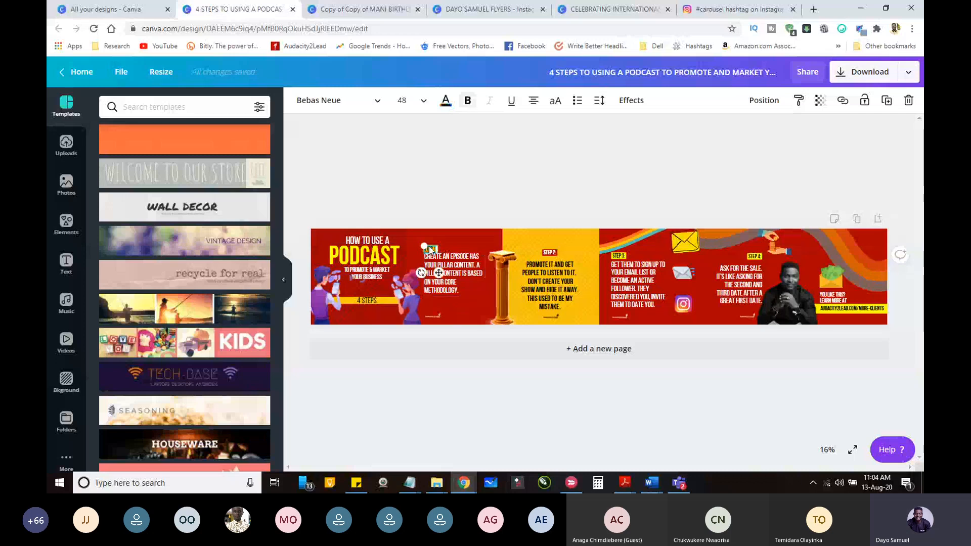
{"action": "left_click", "coordinate": [551, 127]}
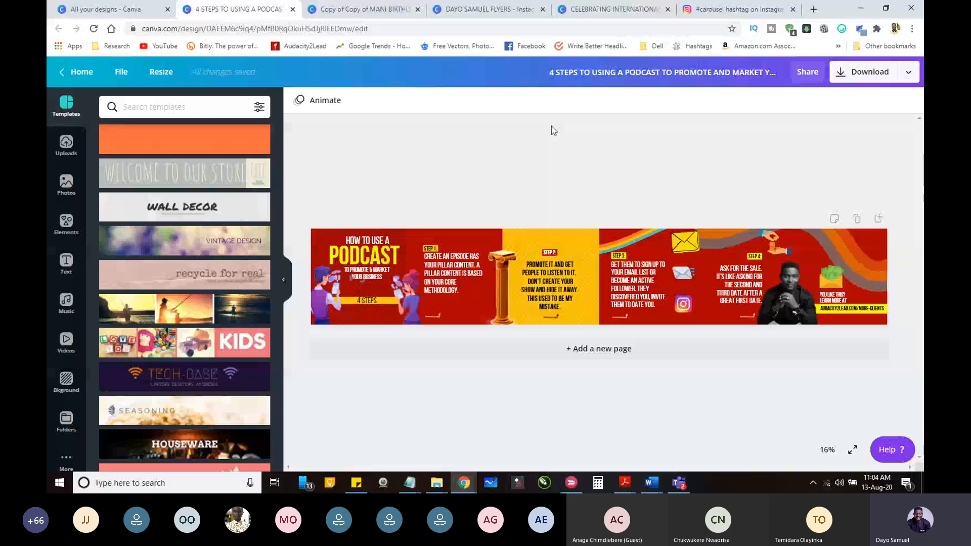
{"action": "left_click", "coordinate": [736, 9]}
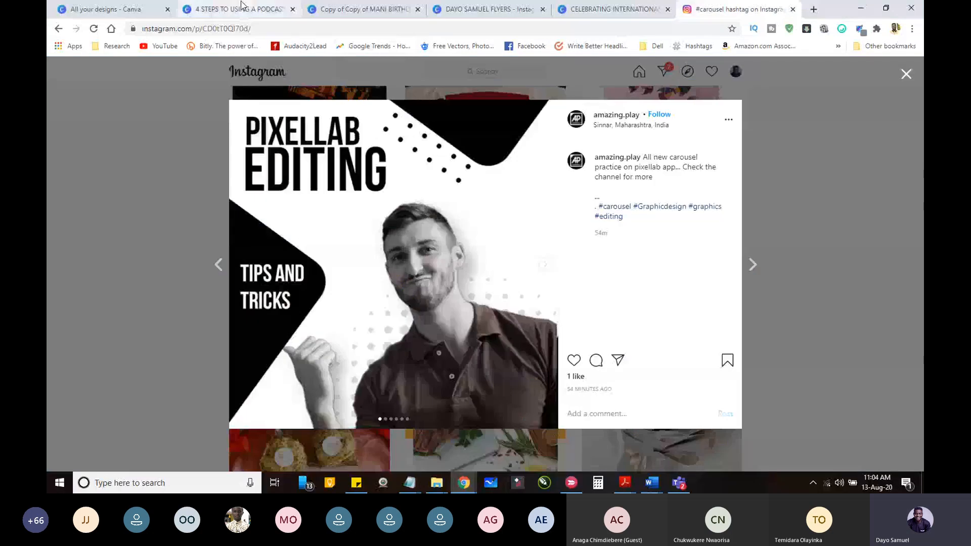
{"action": "left_click", "coordinate": [242, 6]}
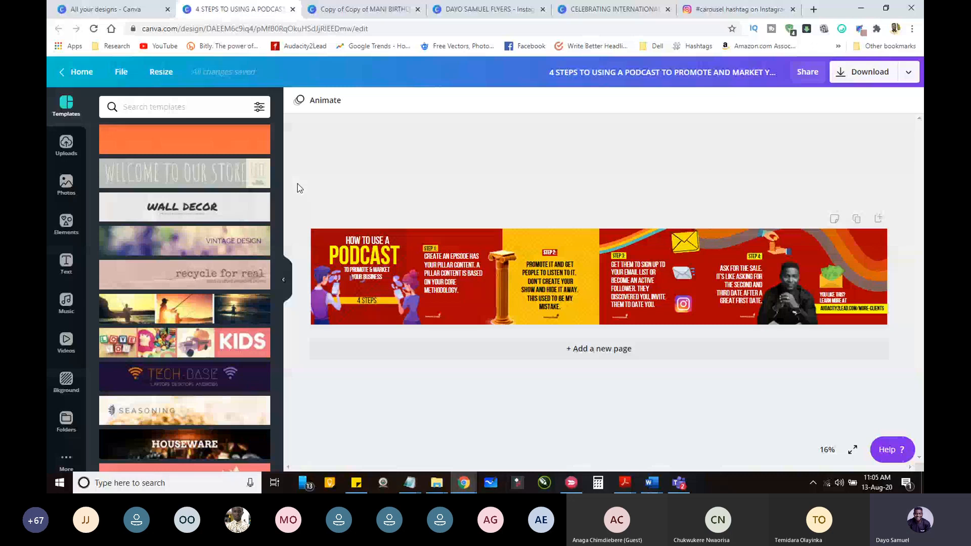
{"action": "left_click", "coordinate": [121, 72]}
{"action": "left_click", "coordinate": [210, 237]}
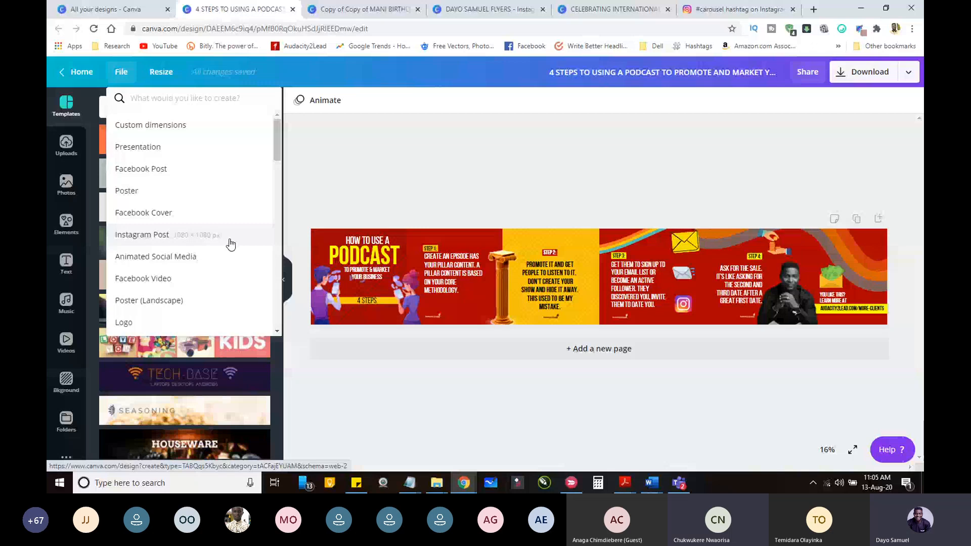
Step: Switch to the Instagram post and look through the slides of the "Pixellab Editing" carousel
{"action": "left_click", "coordinate": [739, 9]}
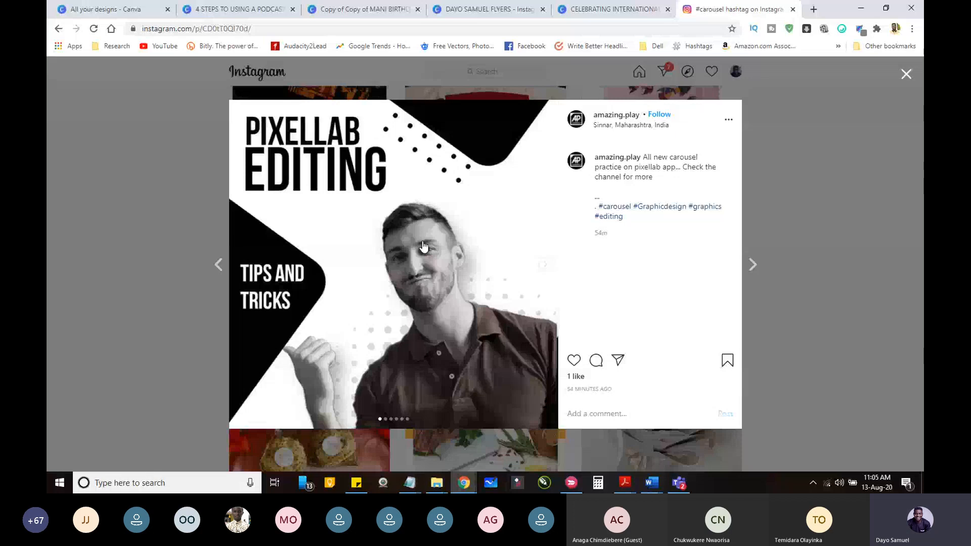
{"action": "left_click", "coordinate": [551, 271]}
{"action": "left_click", "coordinate": [552, 271]}
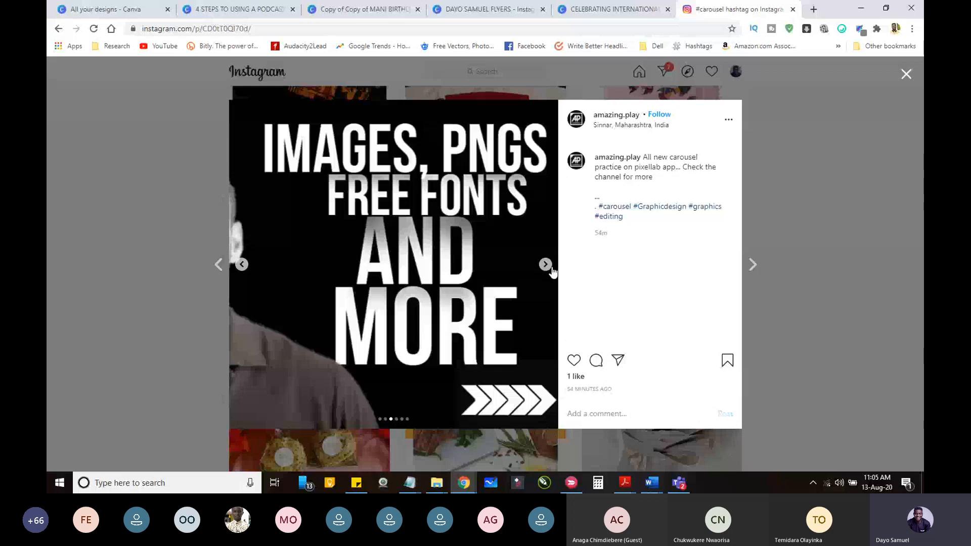
{"action": "left_click", "coordinate": [242, 265]}
{"action": "left_click", "coordinate": [242, 265]}
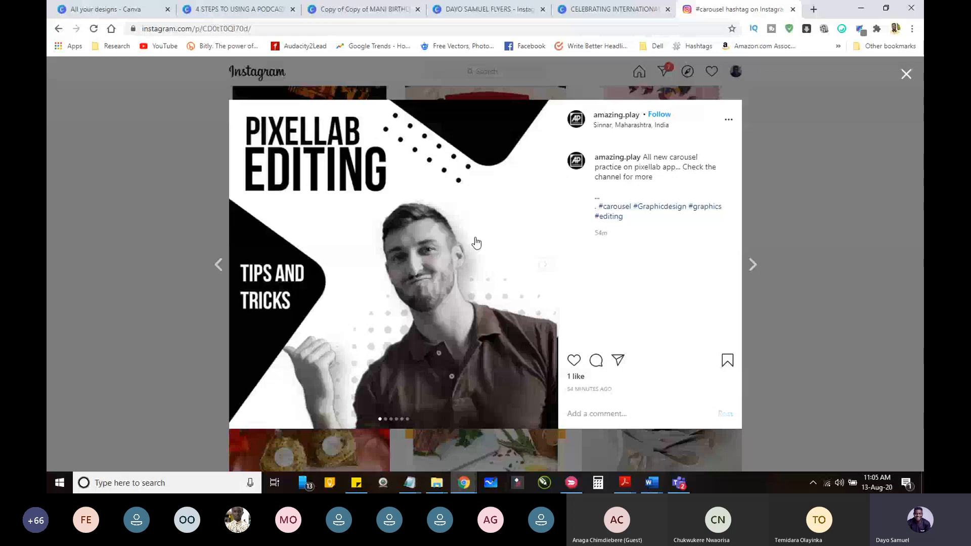
{"action": "left_click", "coordinate": [410, 484]}
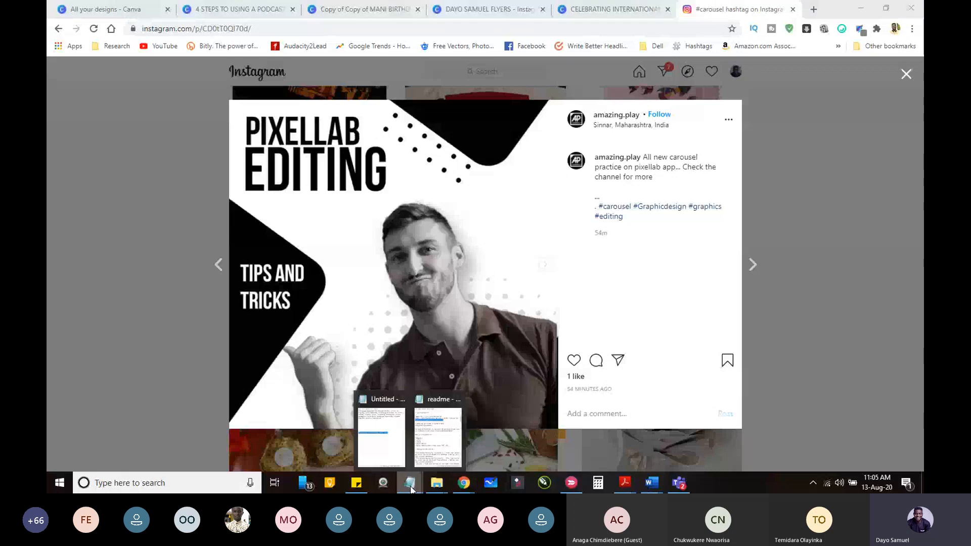
{"action": "left_click", "coordinate": [370, 411]}
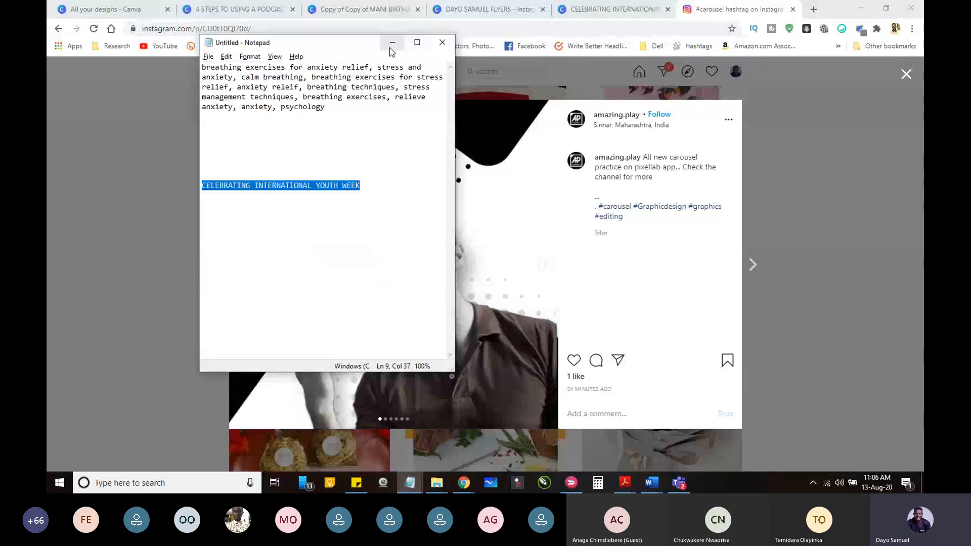
{"action": "left_click", "coordinate": [392, 43]}
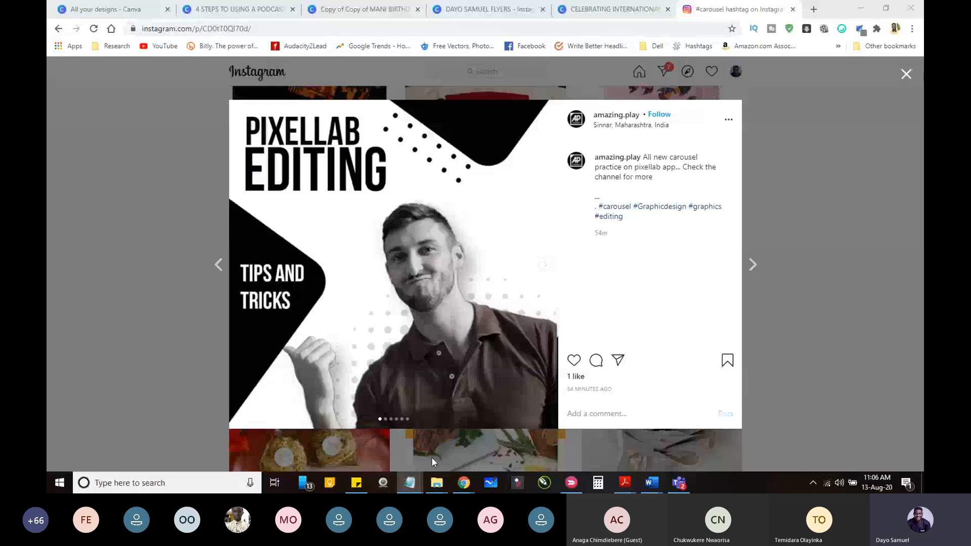
{"action": "left_click", "coordinate": [413, 488]}
{"action": "left_click", "coordinate": [411, 489]}
Step: Open a new blank Notepad window and place it beside the Instagram carousel image
{"action": "right_click", "coordinate": [408, 490]}
{"action": "left_click", "coordinate": [381, 329]}
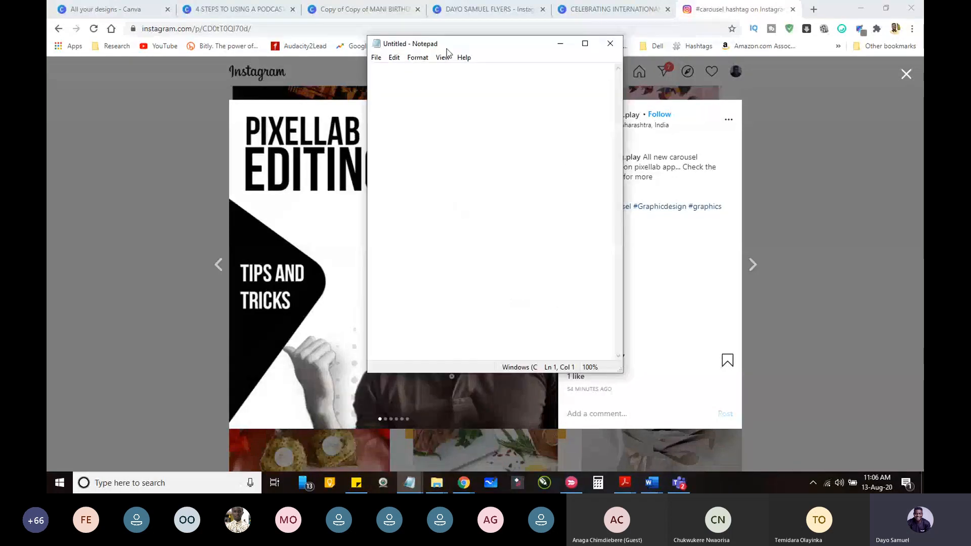
{"action": "left_click_drag", "start_coordinate": [447, 49], "coordinate": [661, 91]}
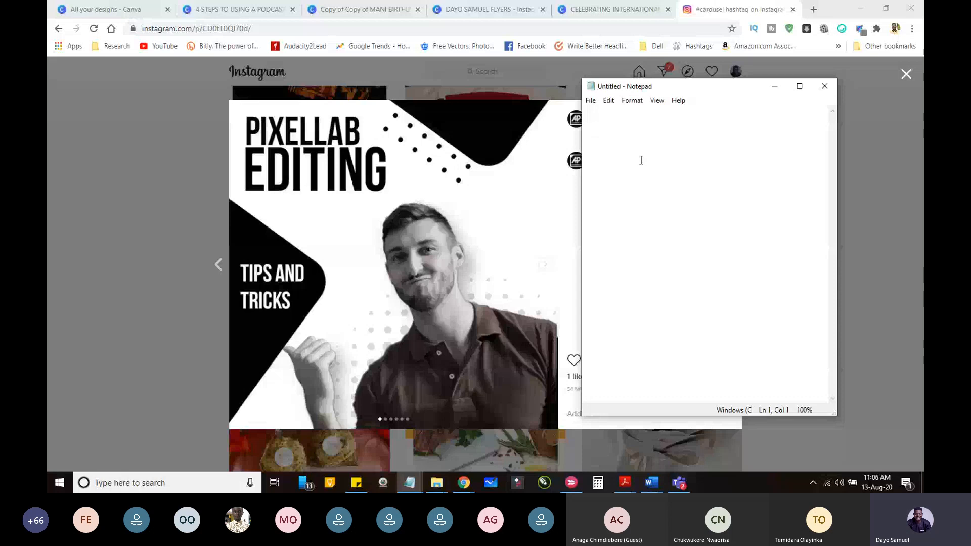
Step: Write "canva editing" and "tips and tricks" in the blank note, separated by an empty line
{"action": "type", "text": "canva editing"}
{"action": "key", "text": "Return"}
{"action": "key", "text": "Return"}
{"action": "type", "text": "tips and "}
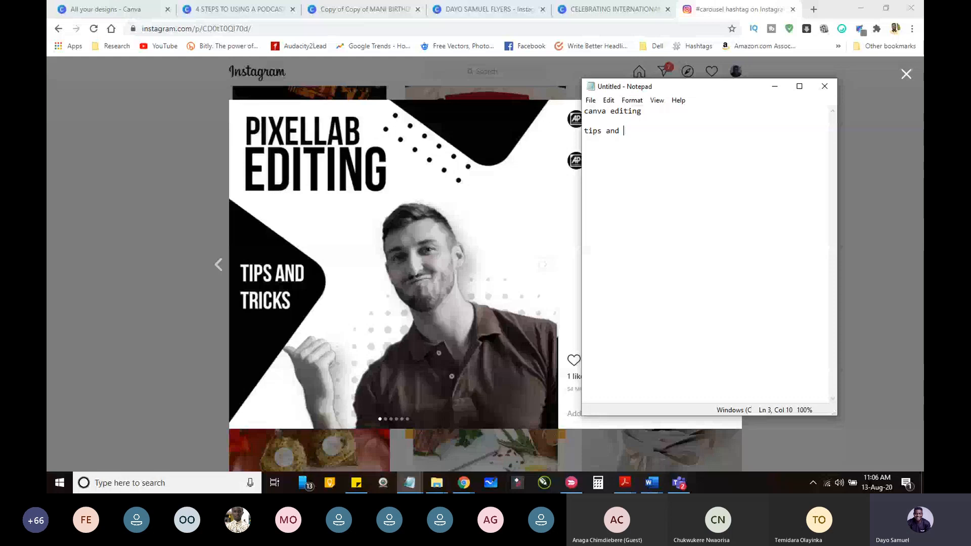
{"action": "type", "text": "tricks"}
{"action": "key", "text": "Return"}
{"action": "key", "text": "Return"}
Step: Show the carousel's second slide and join the note's text into the single line "canva editing tips and tricks"
{"action": "left_click", "coordinate": [549, 267]}
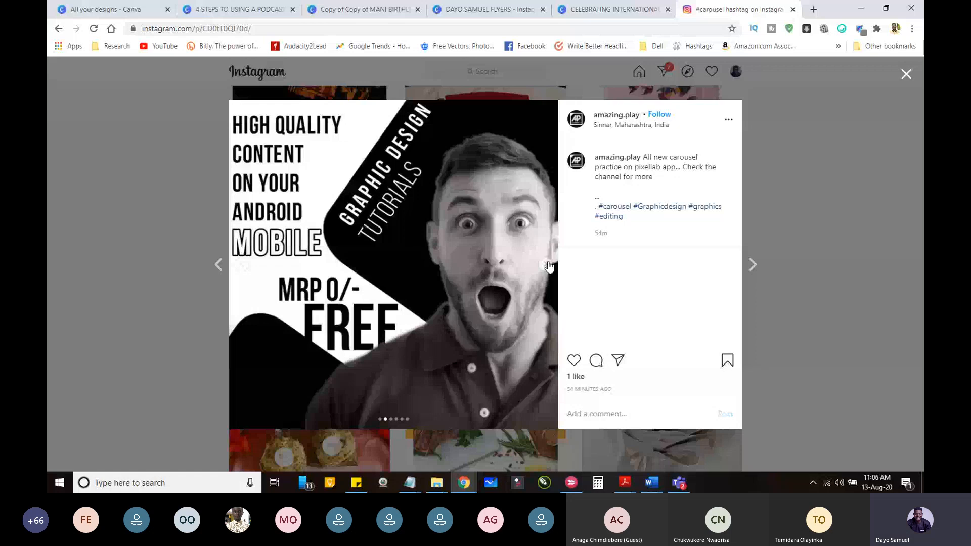
{"action": "key", "text": "alt+Tab"}
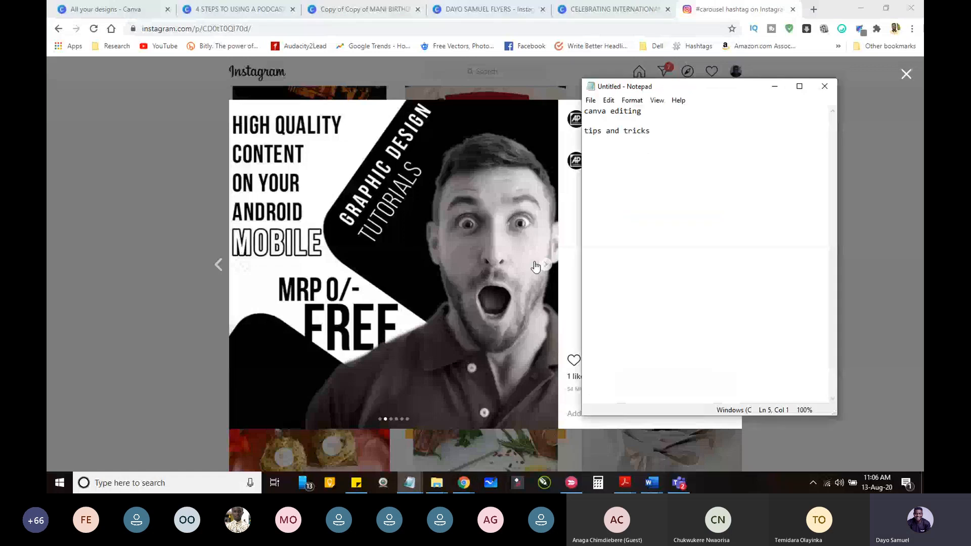
{"action": "key", "text": "Up"}
{"action": "key", "text": "Up"}
{"action": "key", "text": "BackSpace"}
{"action": "key", "text": "BackSpace"}
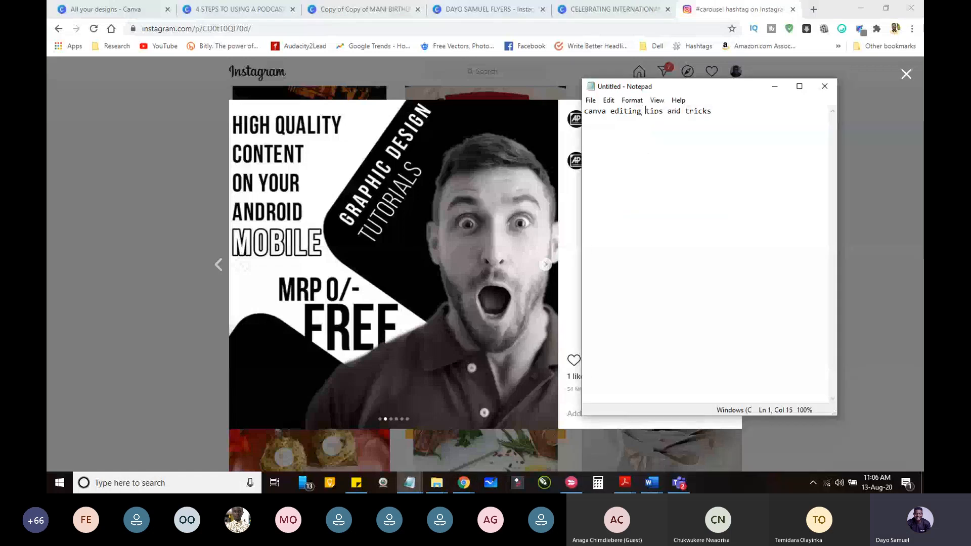
{"action": "key", "text": "End"}
Step: Add the line "high quality content on your smartphone" below the first line of the note
{"action": "left_click", "coordinate": [678, 183]}
{"action": "type", "text": "high quality content on your smartph"}
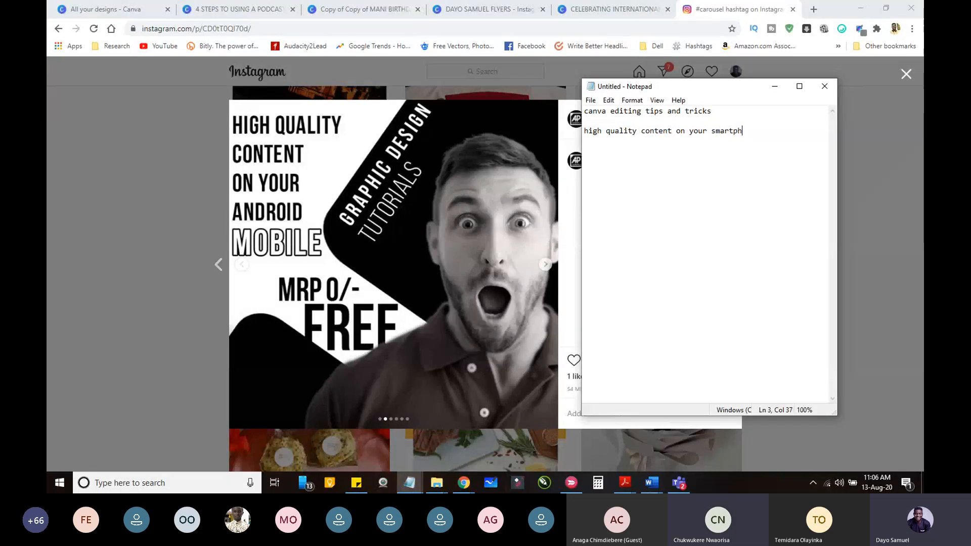
{"action": "type", "text": "one"}
{"action": "mouse_move", "coordinate": [740, 84]}
{"action": "left_mouse_down"}
{"action": "mouse_move", "coordinate": [727, 101]}
{"action": "mouse_move", "coordinate": [732, 92]}
{"action": "left_mouse_up"}
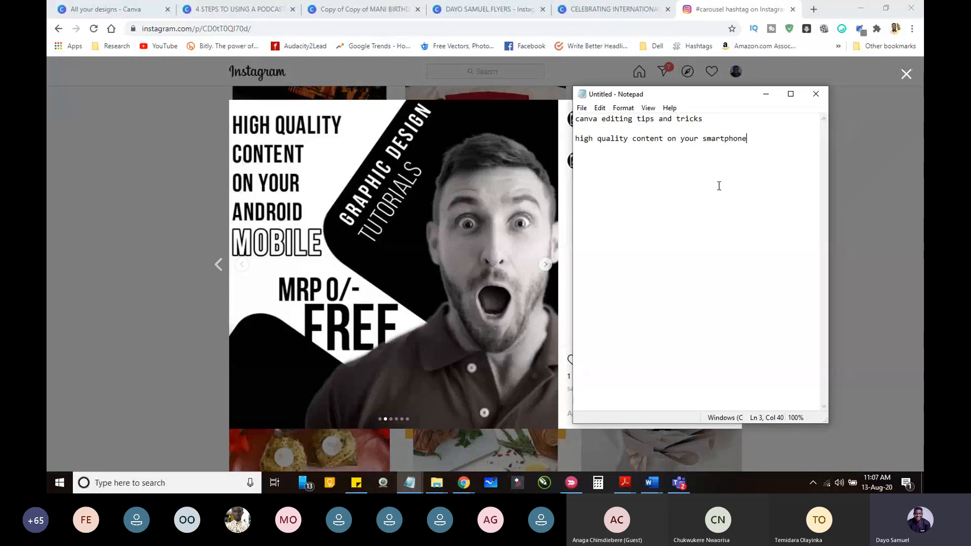
Step: Add the line "graphic design tutorials for free" directly below the smartphone line of the note
{"action": "key", "text": "Return"}
{"action": "key", "text": "Return"}
{"action": "type", "text": "gra"}
{"action": "key", "text": "BackSpace"}
{"action": "key", "text": "BackSpace"}
{"action": "key", "text": "BackSpace"}
{"action": "key", "text": "BackSpace"}
{"action": "type", "text": "graphic design tutoria"}
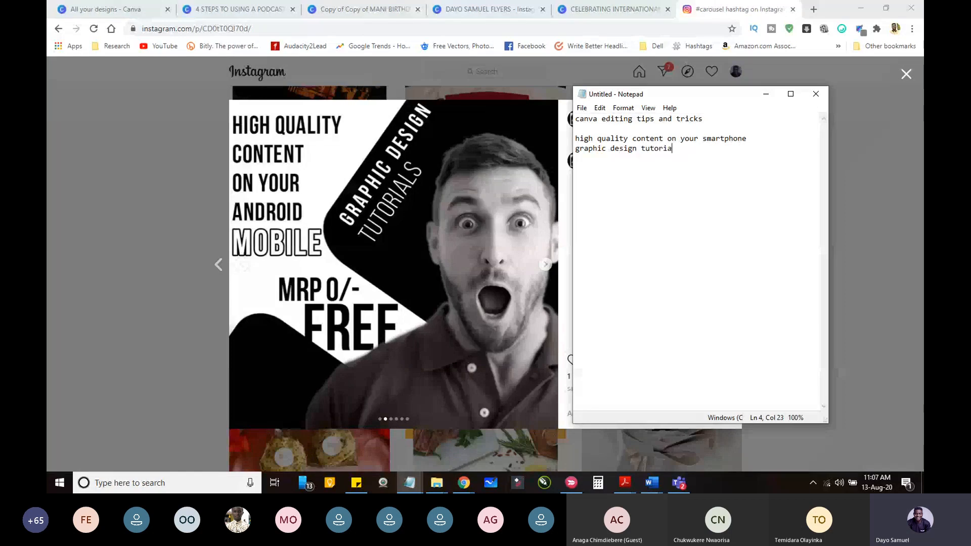
{"action": "type", "text": "ls for freee"}
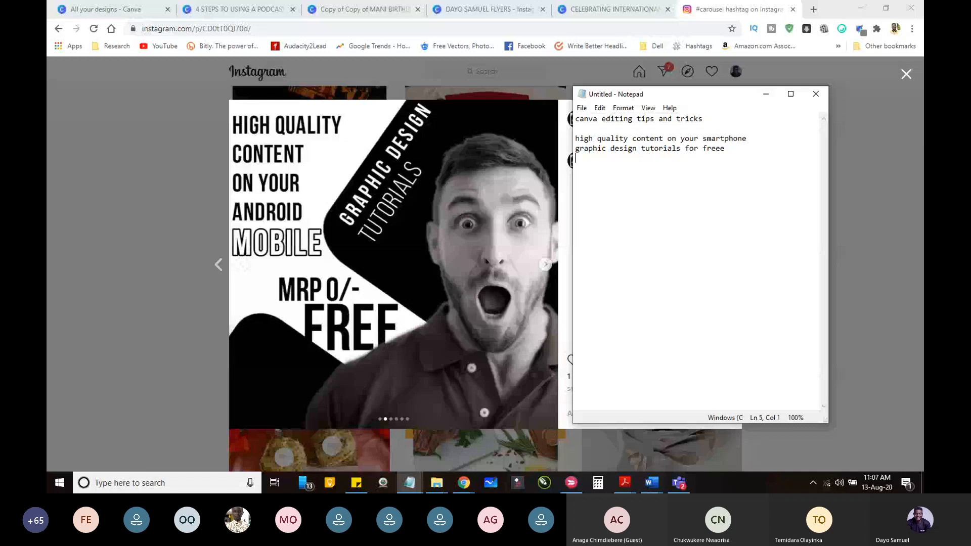
Step: Show the carousel's third slide and add the line "images, pngs" to the note after an empty line
{"action": "key", "text": "Return"}
{"action": "key", "text": "Return"}
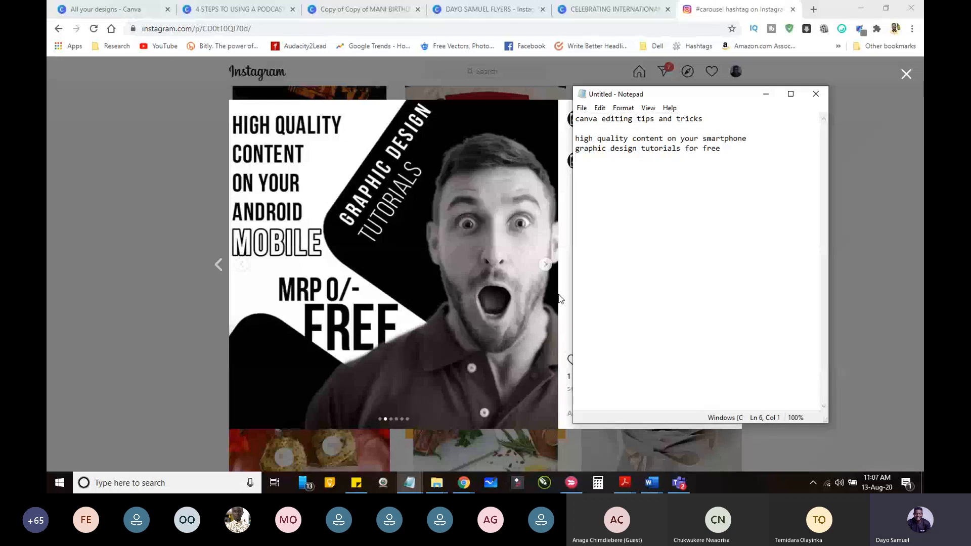
{"action": "left_click", "coordinate": [545, 264]}
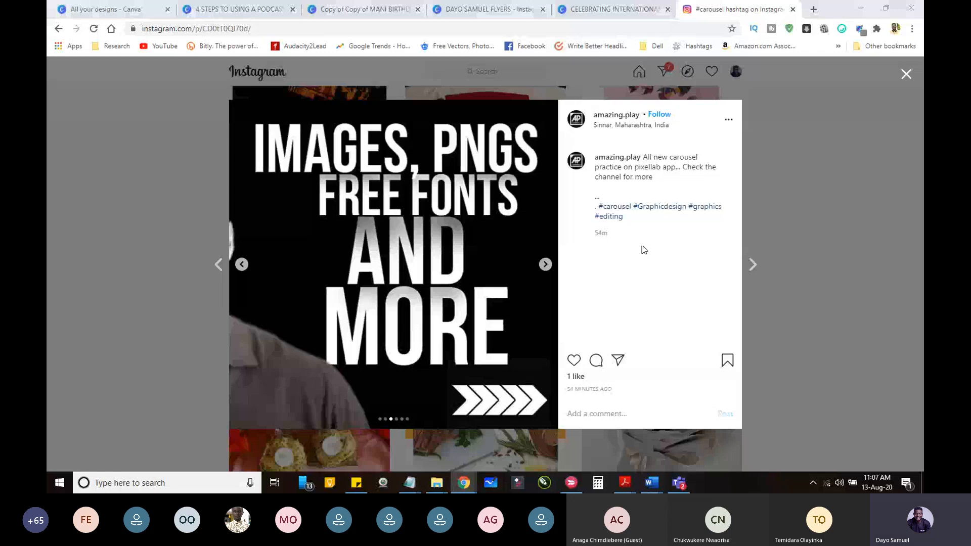
{"action": "key", "text": "alt+Tab"}
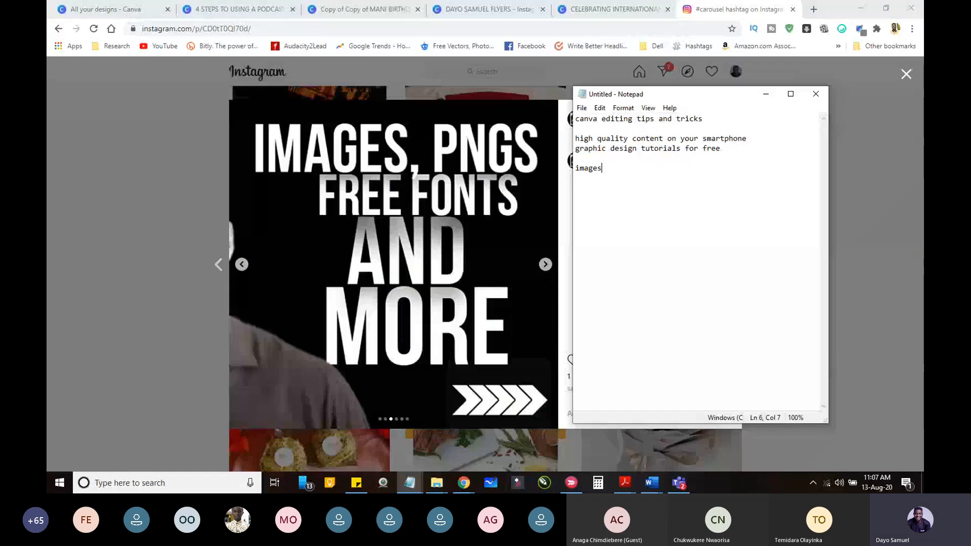
{"action": "type", "text": ", ongs,"}
{"action": "key", "text": "BackSpace"}
{"action": "key", "text": "Left"}
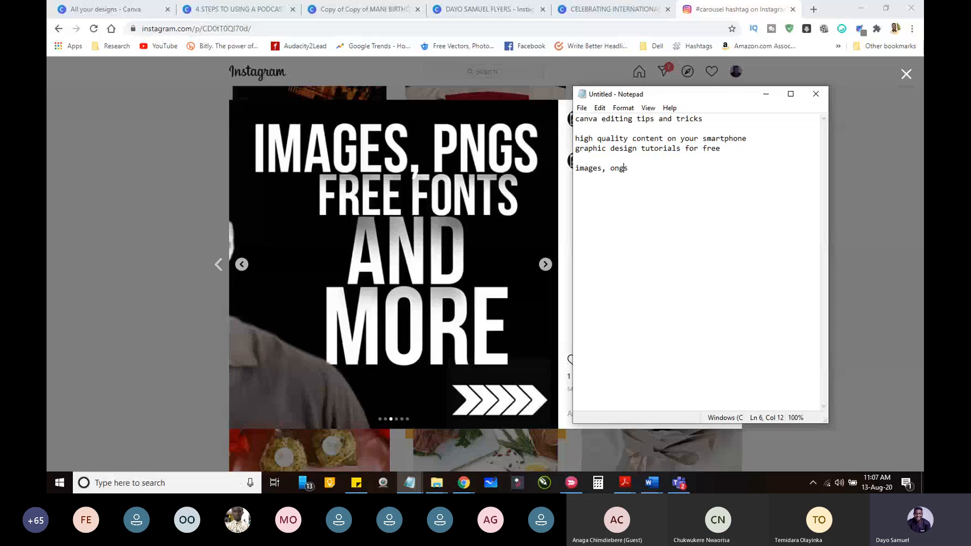
{"action": "key", "text": "Left"}
{"action": "key", "text": "Left"}
{"action": "key", "text": "BackSpace"}
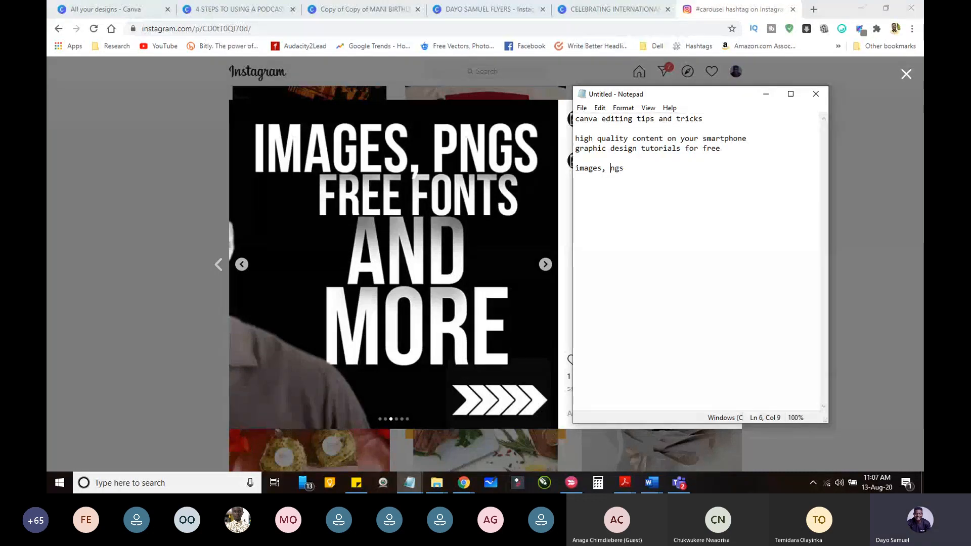
{"action": "type", "text": "p"}
Step: Add "free fonts and more" as the last line of the note
{"action": "key", "text": "End"}
{"action": "key", "text": "Return"}
{"action": "type", "text": "free f"}
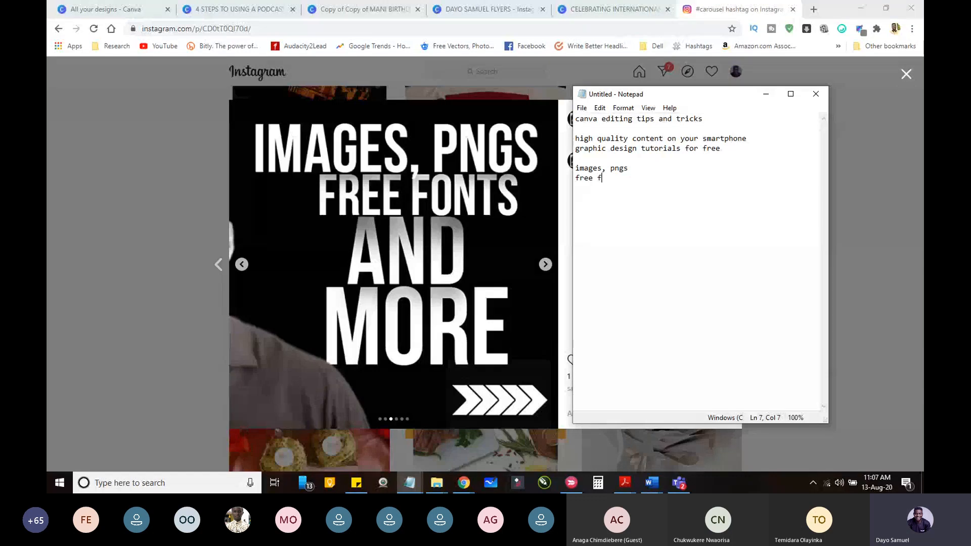
{"action": "type", "text": "onts and more"}
{"action": "left_click", "coordinate": [616, 119]}
{"action": "left_click", "coordinate": [610, 179]}
Step: Calculate 1080 × 3 in the Calculator, moved clear of the note, and minimise it
{"action": "left_click", "coordinate": [598, 489]}
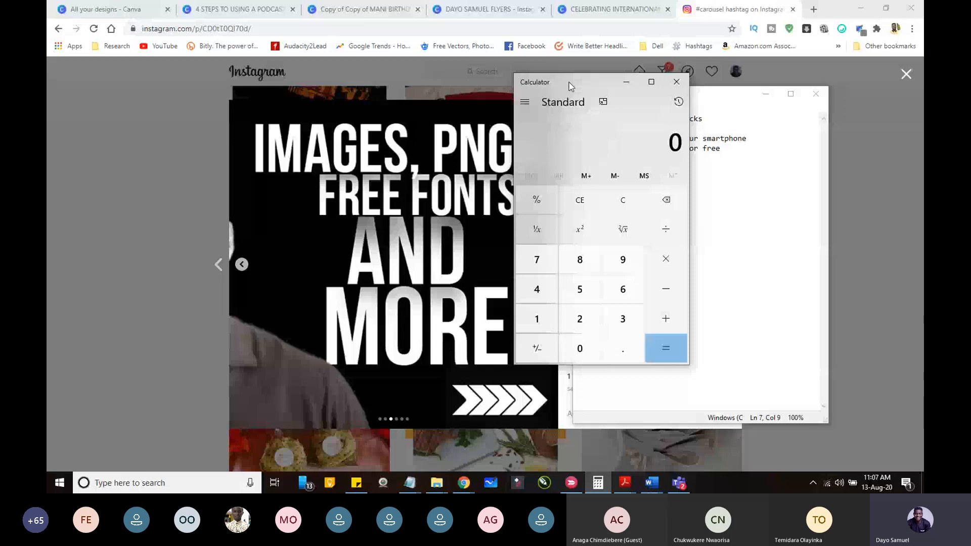
{"action": "left_click_drag", "start_coordinate": [570, 86], "coordinate": [236, 85]}
{"action": "left_click", "coordinate": [203, 319]}
{"action": "left_click", "coordinate": [243, 344]}
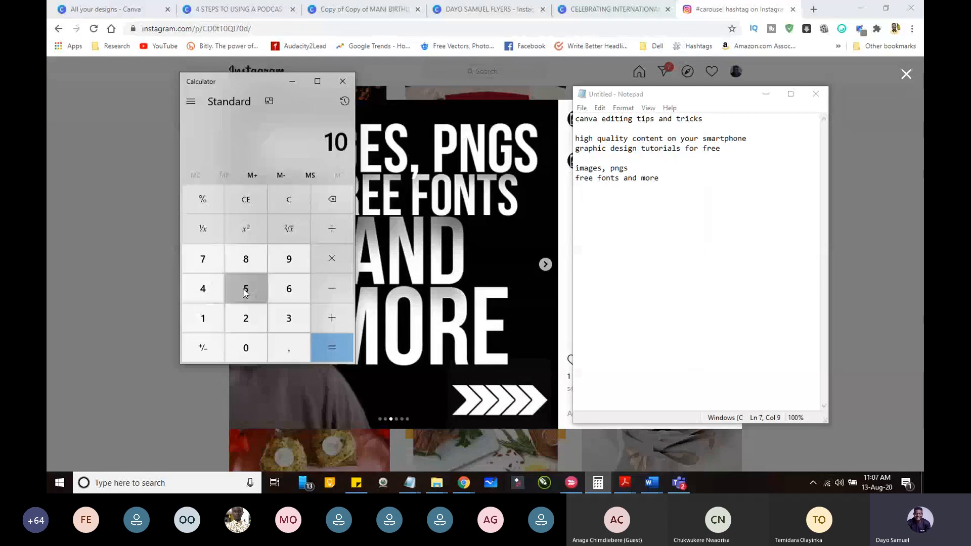
{"action": "left_click", "coordinate": [242, 269]}
{"action": "left_click", "coordinate": [251, 351]}
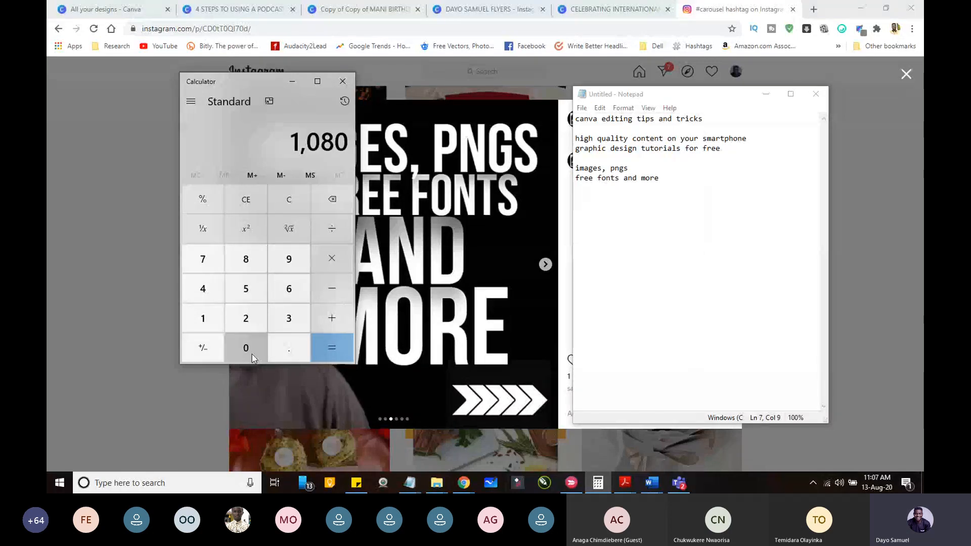
{"action": "left_click", "coordinate": [342, 260]}
{"action": "left_click", "coordinate": [290, 319]}
{"action": "key", "text": "Return"}
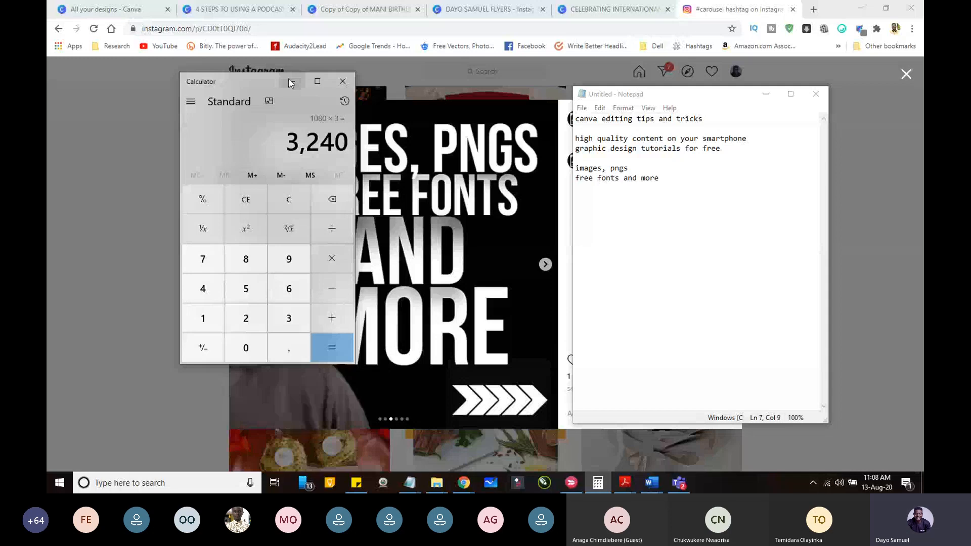
{"action": "left_click", "coordinate": [291, 82]}
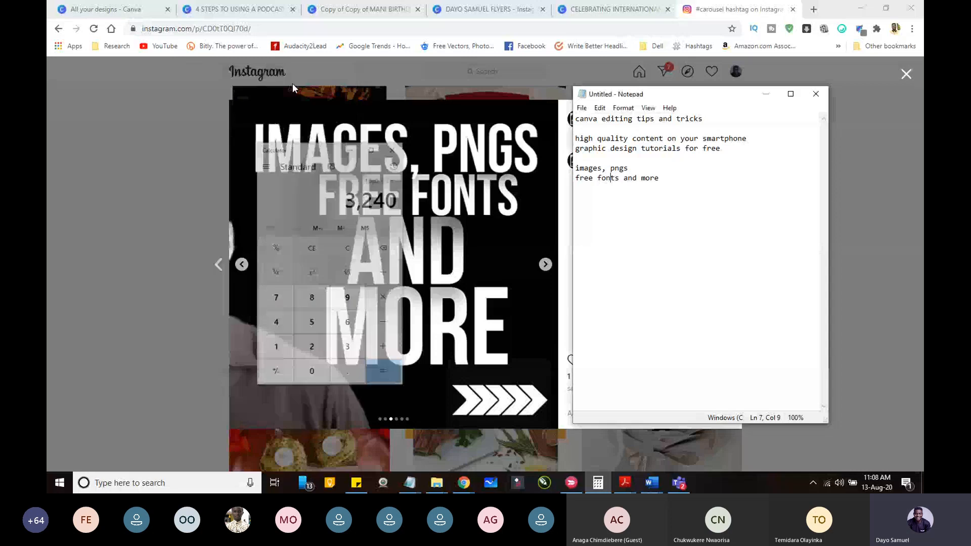
Step: Look over pages 2 and 3 of the International Youth Week design in Canva
{"action": "left_click", "coordinate": [225, 11]}
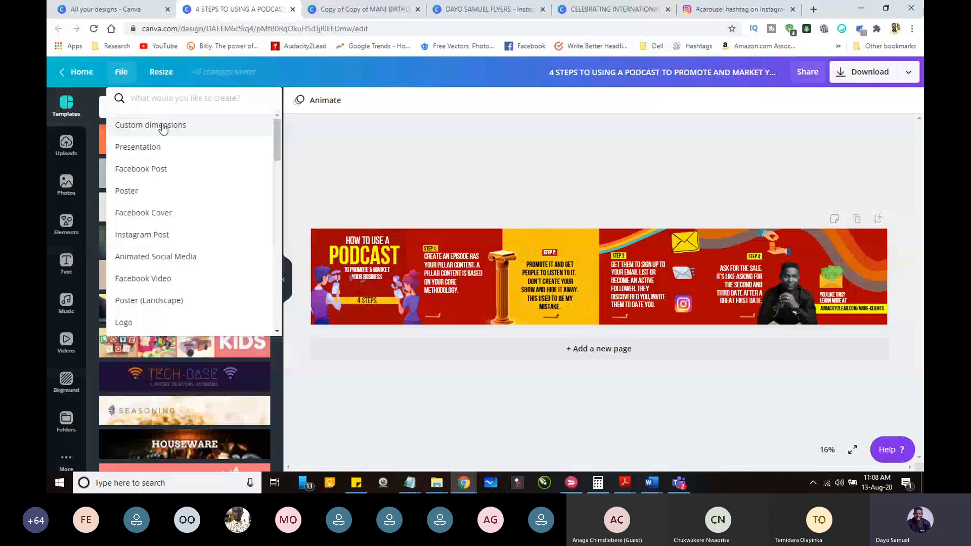
{"action": "left_click", "coordinate": [616, 9]}
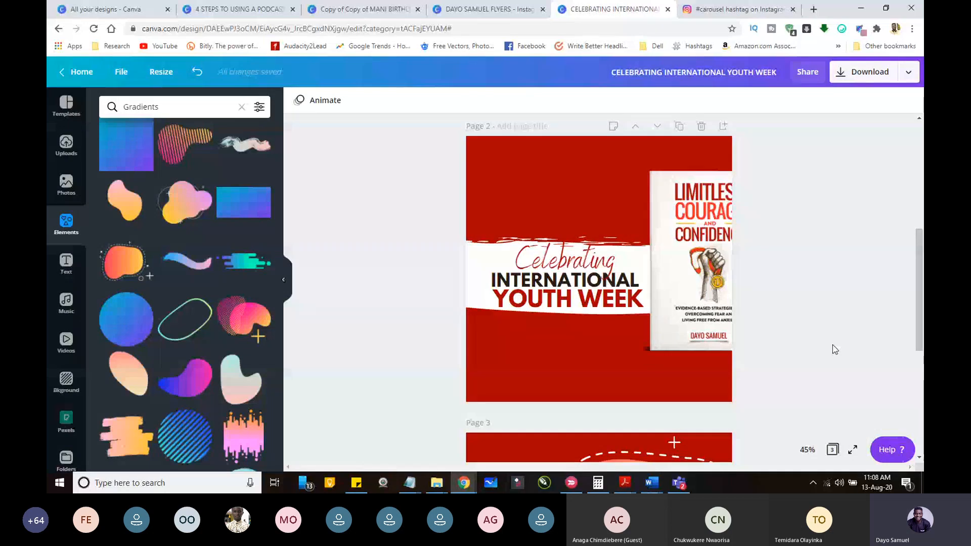
{"action": "scroll", "coordinate": [919, 349], "scroll_direction": "down", "scroll_amount": 5}
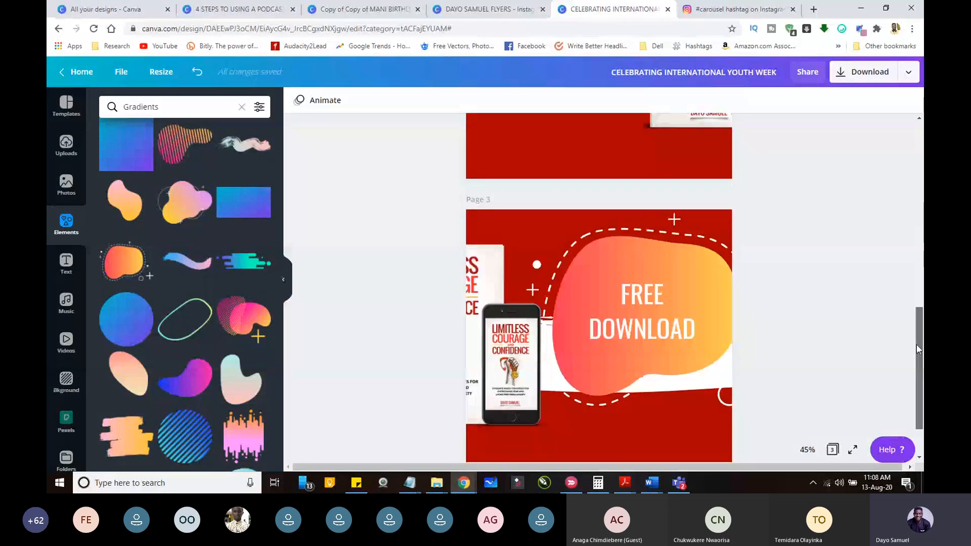
{"action": "left_click_drag", "start_coordinate": [919, 349], "coordinate": [918, 257]}
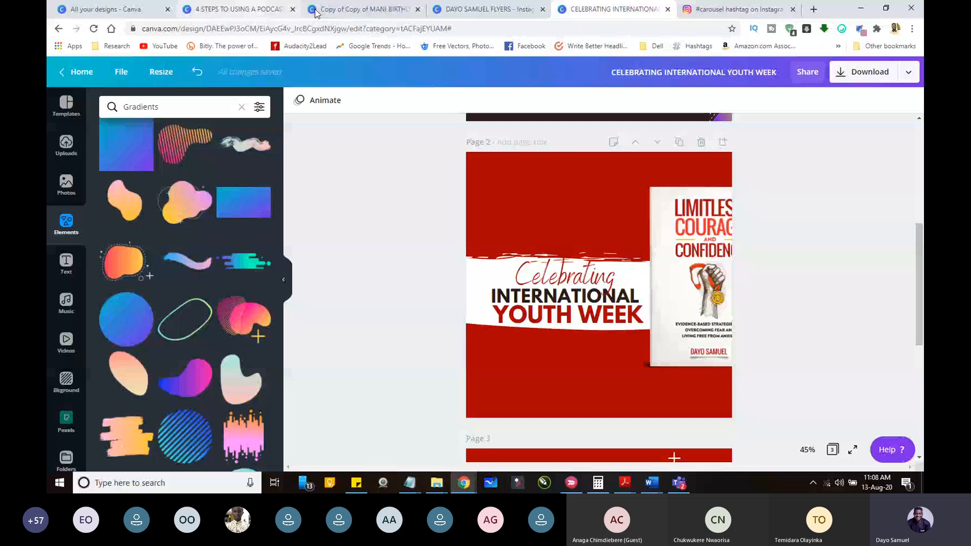
Step: Create a new custom-size design 3240 px wide and 1080 px high from the podcast carousel's editor
{"action": "left_click", "coordinate": [261, 11]}
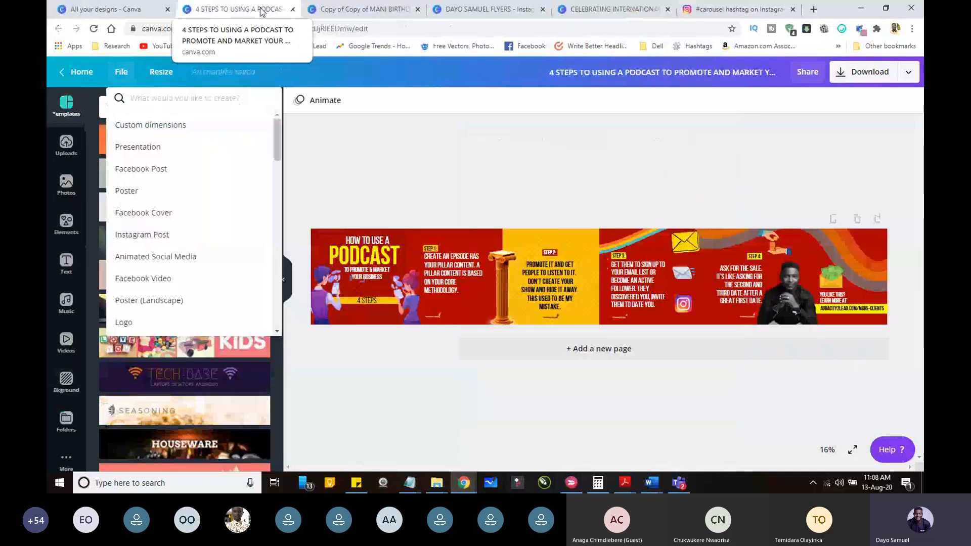
{"action": "left_click", "coordinate": [174, 127]}
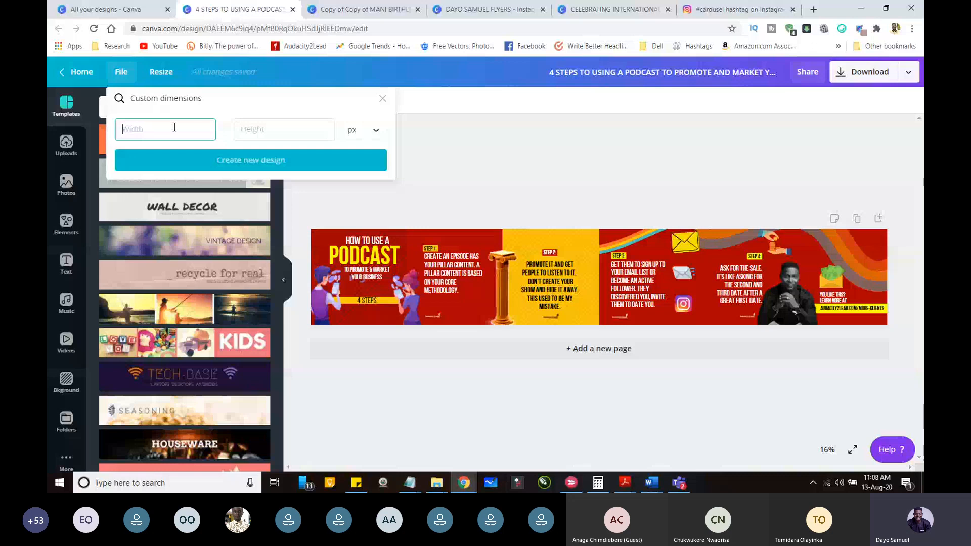
{"action": "left_click", "coordinate": [598, 484]}
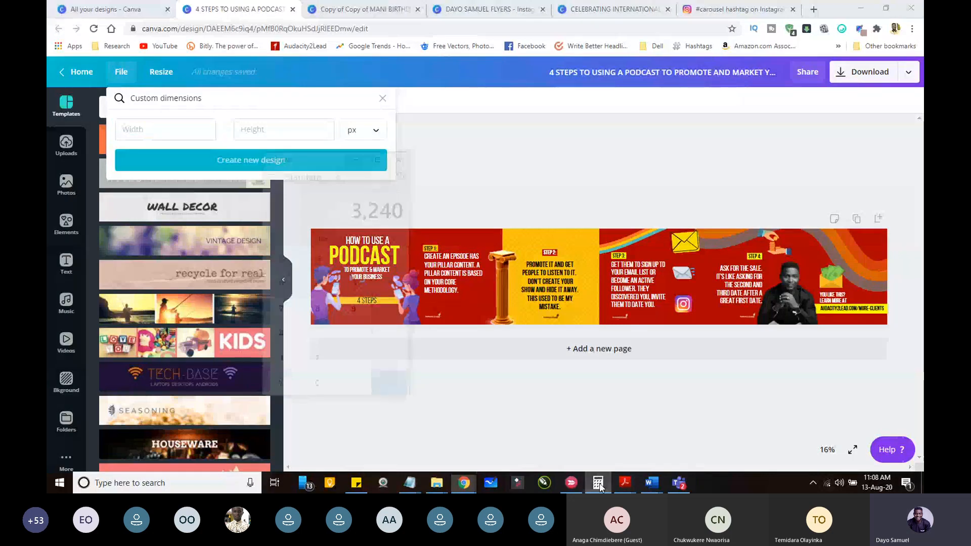
{"action": "left_click", "coordinate": [147, 129]}
{"action": "type", "text": "3240"}
{"action": "left_click", "coordinate": [281, 130]}
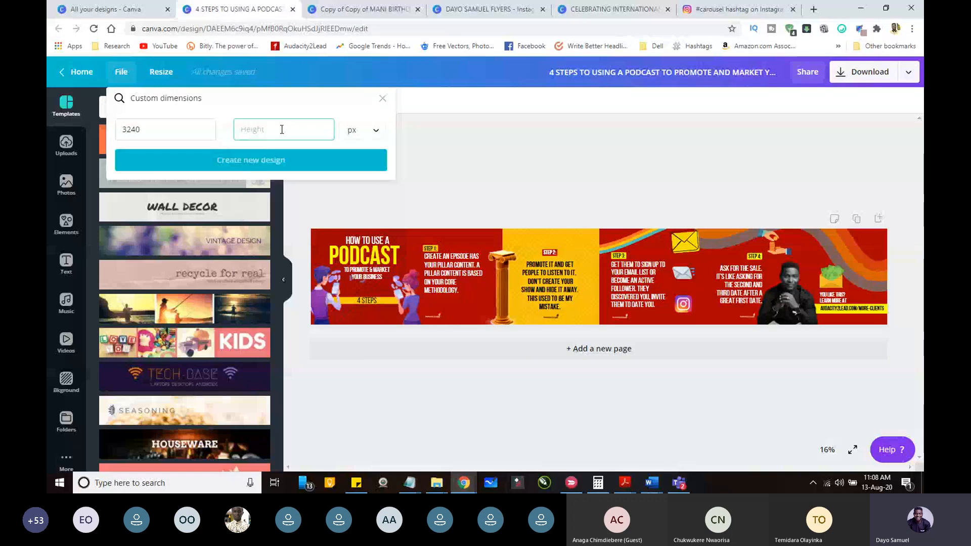
{"action": "type", "text": "1080"}
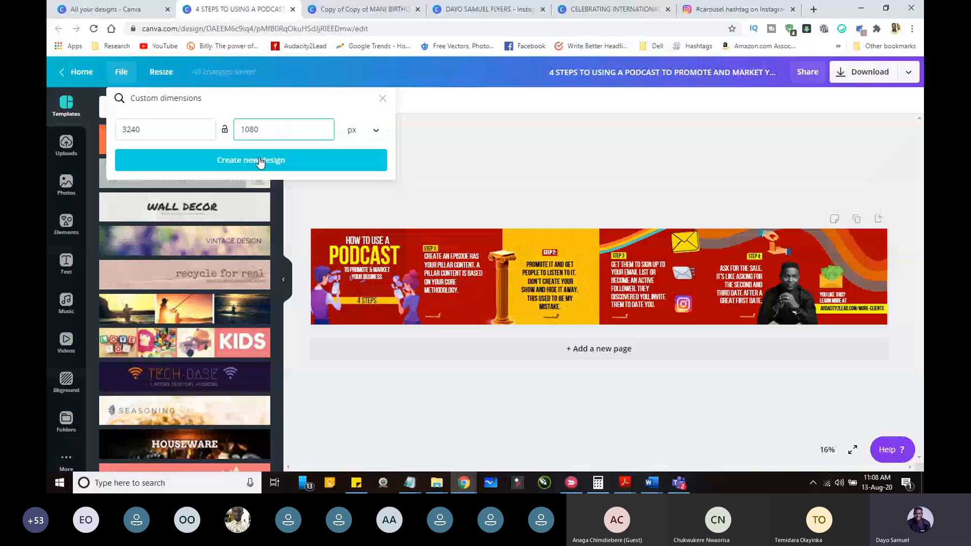
{"action": "left_click", "coordinate": [260, 160]}
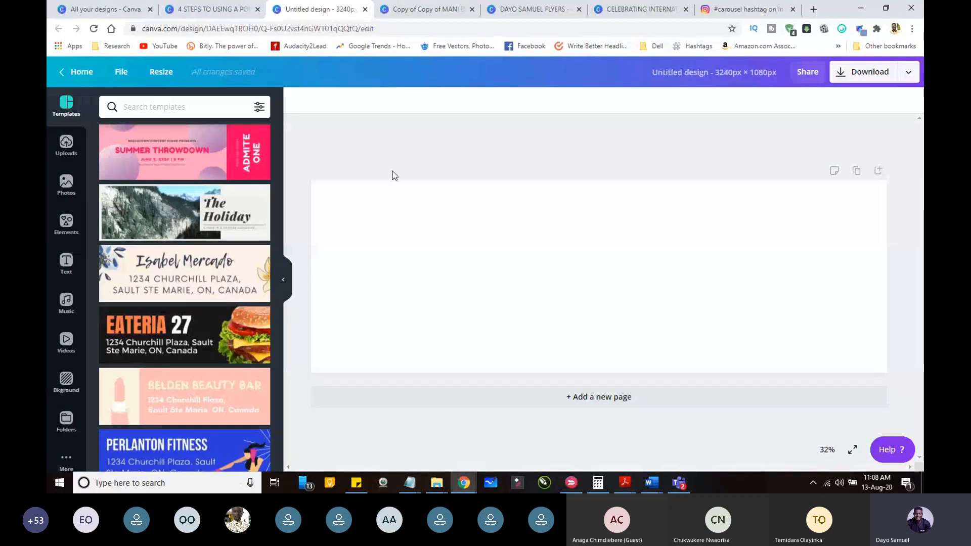
Step: Switch to the Teams meeting, show its participant list and lobby, and return to the blank Canva design
{"action": "left_click", "coordinate": [685, 484]}
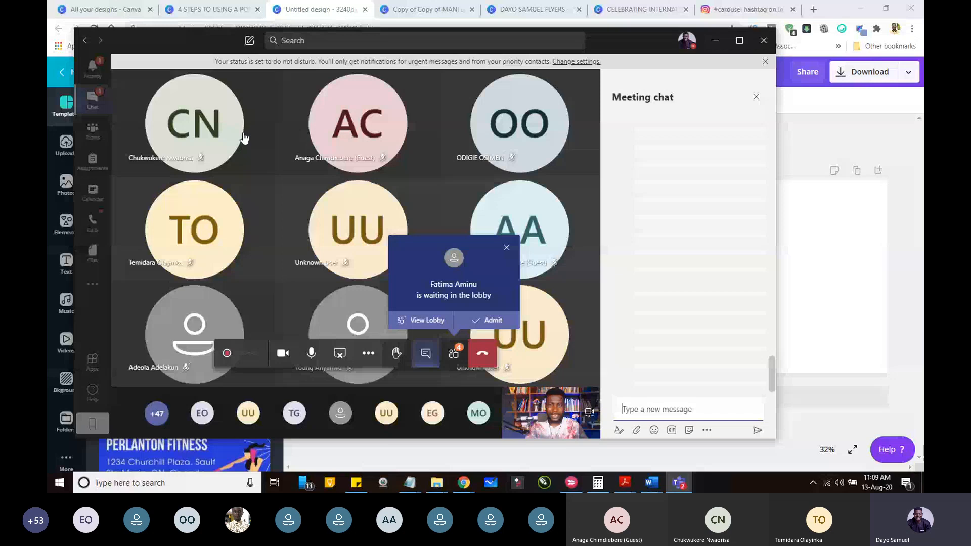
{"action": "left_click", "coordinate": [93, 100]}
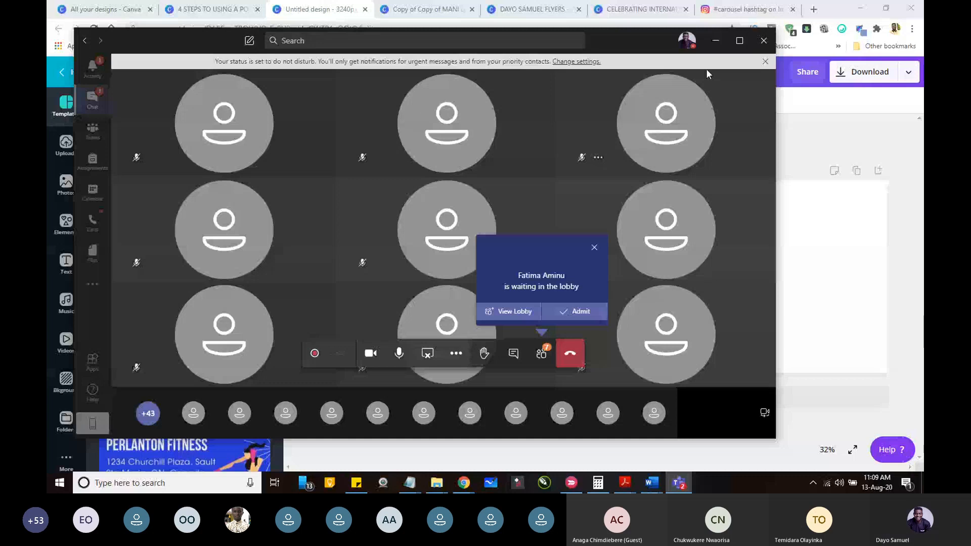
{"action": "left_click", "coordinate": [715, 41]}
{"action": "mouse_move", "coordinate": [679, 483]}
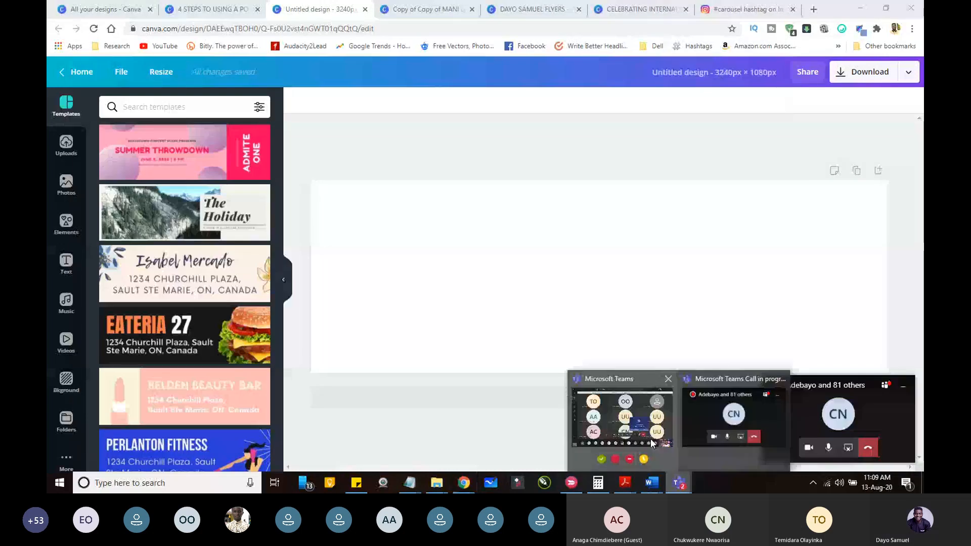
{"action": "left_click", "coordinate": [651, 438]}
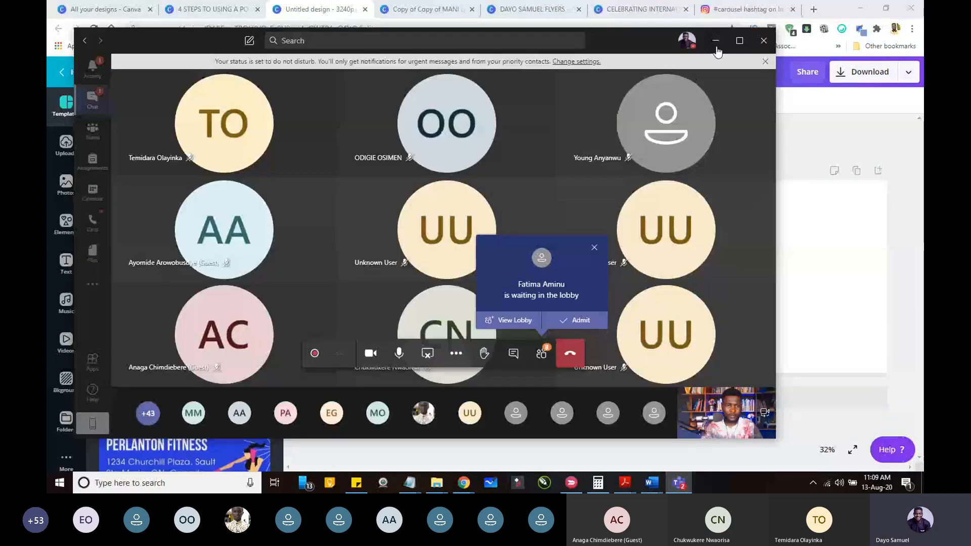
{"action": "left_click", "coordinate": [540, 354]}
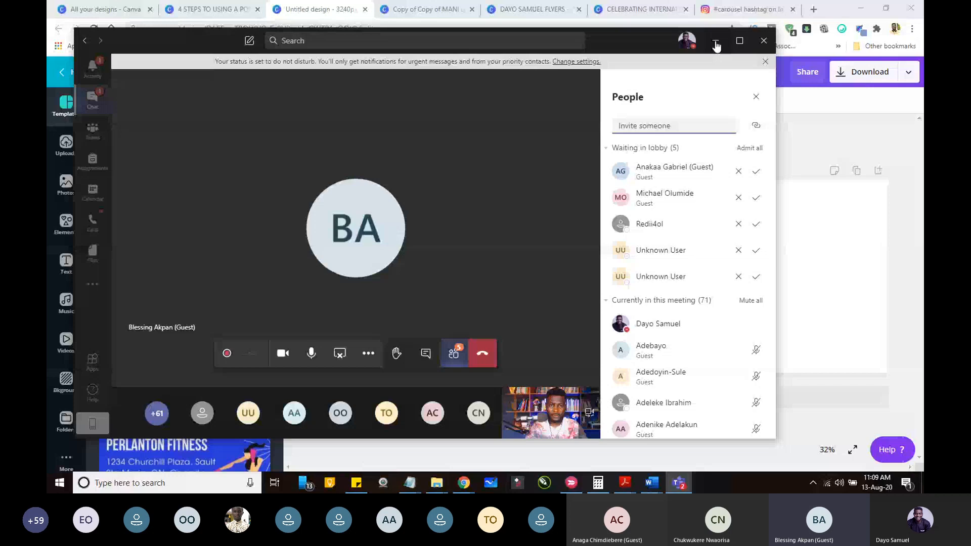
{"action": "left_click", "coordinate": [716, 45]}
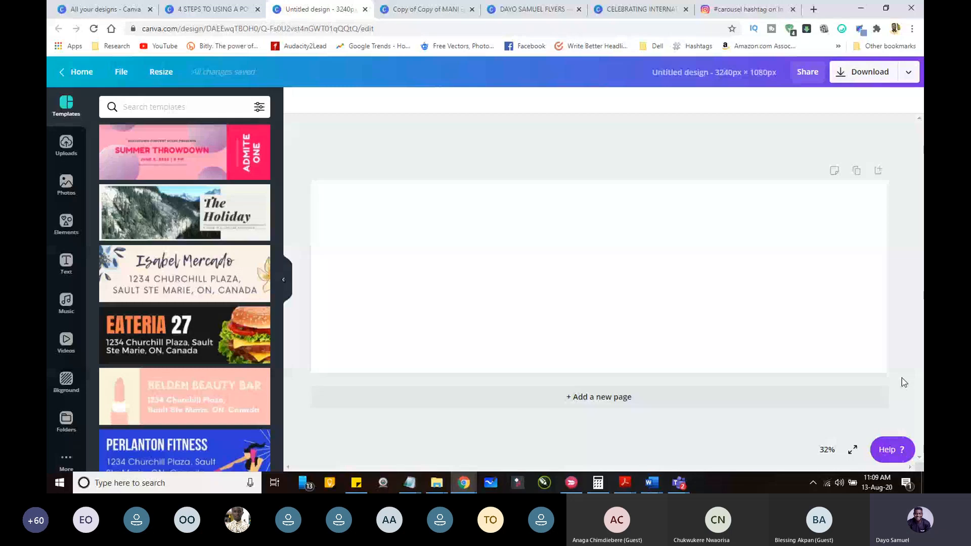
Step: Search the Canva apps for "logo" and clear the search
{"action": "left_click", "coordinate": [65, 460]}
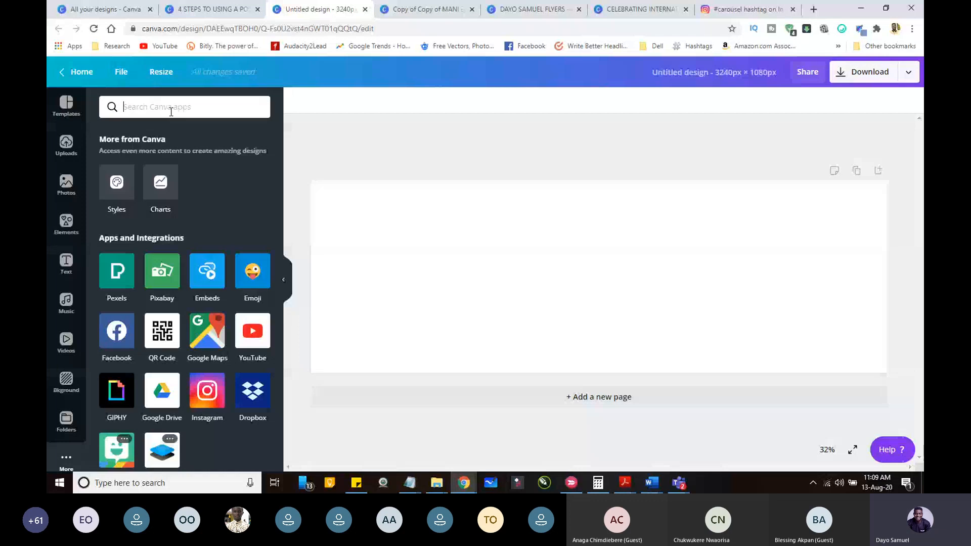
{"action": "type", "text": "logo"}
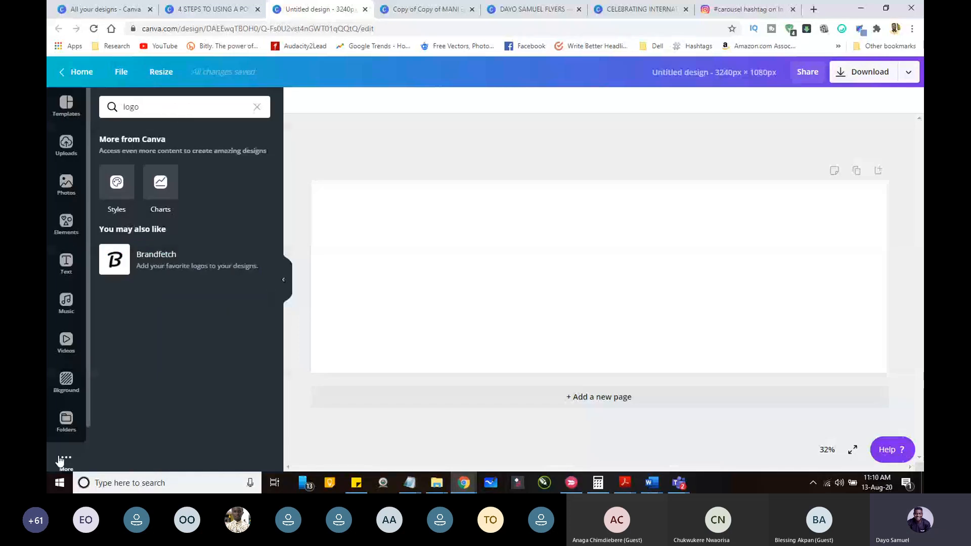
{"action": "left_click", "coordinate": [258, 106]}
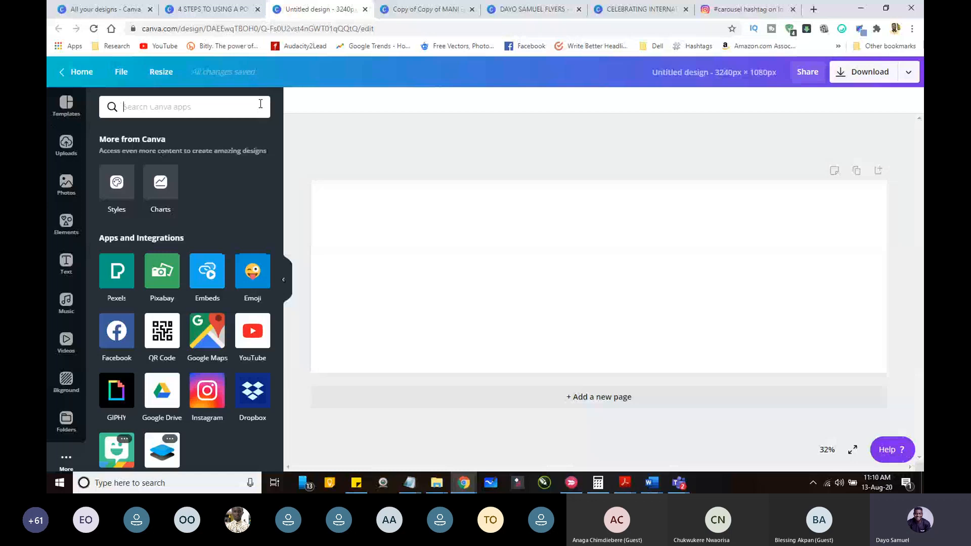
Step: Open the element library for the blank 3240 × 1080 px design
{"action": "left_click", "coordinate": [66, 224]}
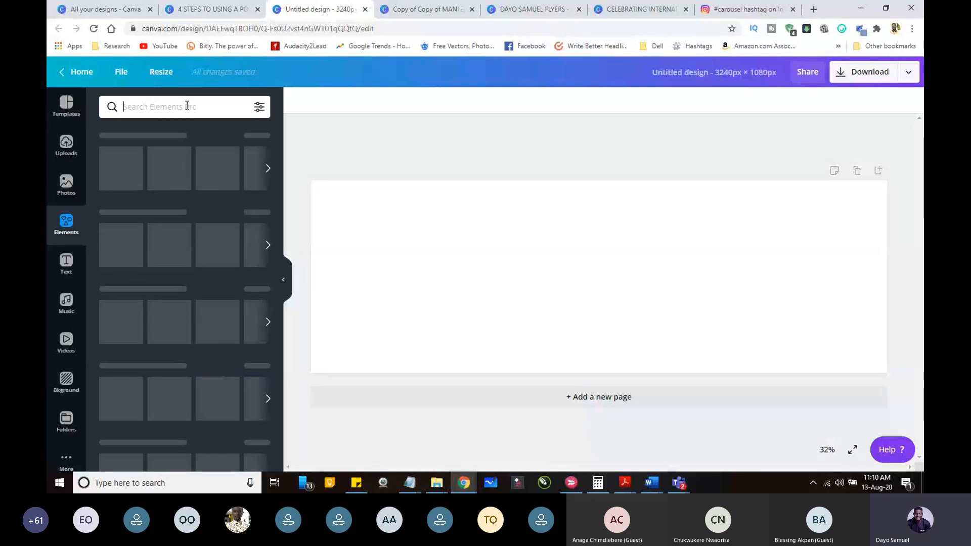
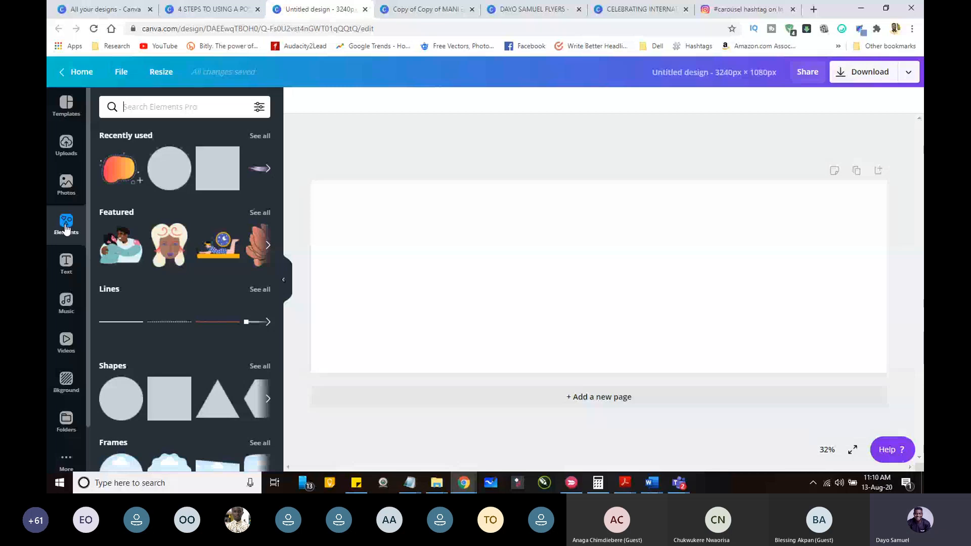
Step: Add a three-column grid from the element library so it fills the blank page
{"action": "scroll", "coordinate": [243, 304], "scroll_direction": "down", "scroll_amount": 7}
{"action": "left_click", "coordinate": [259, 302]}
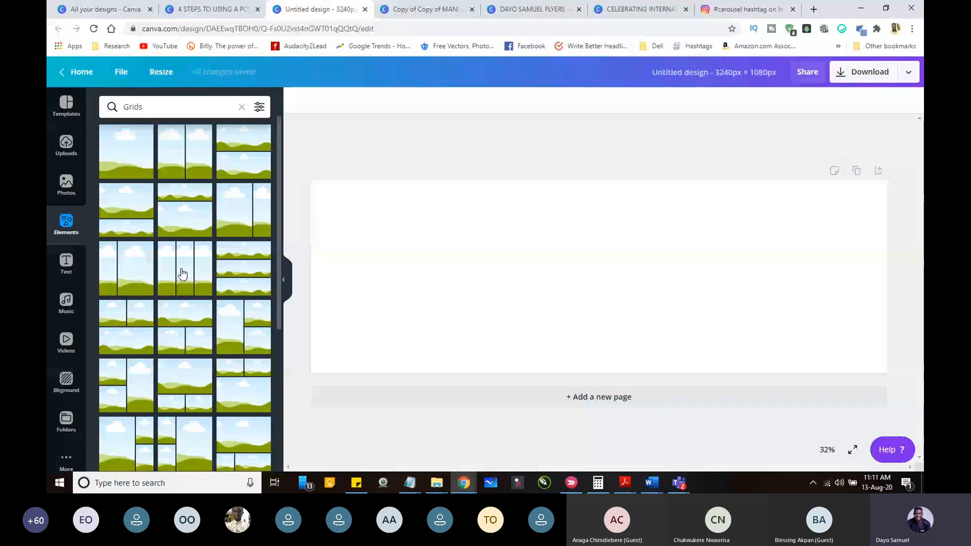
{"action": "left_click", "coordinate": [183, 274]}
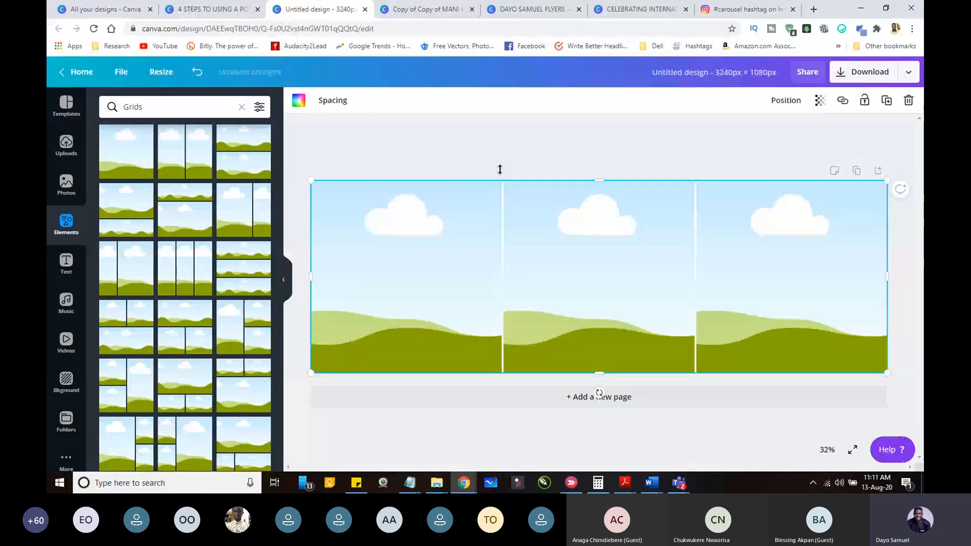
Step: Show the rulers and place vertical guides along the grid's two column boundaries, at about 1080 px and 2160 px
{"action": "left_click", "coordinate": [122, 72]}
{"action": "left_click", "coordinate": [133, 195]}
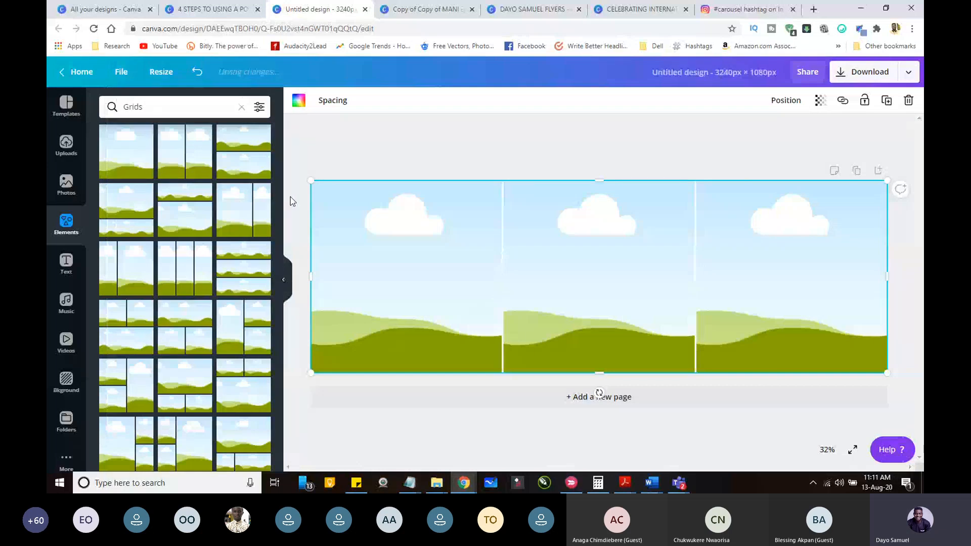
{"action": "left_click", "coordinate": [121, 72]}
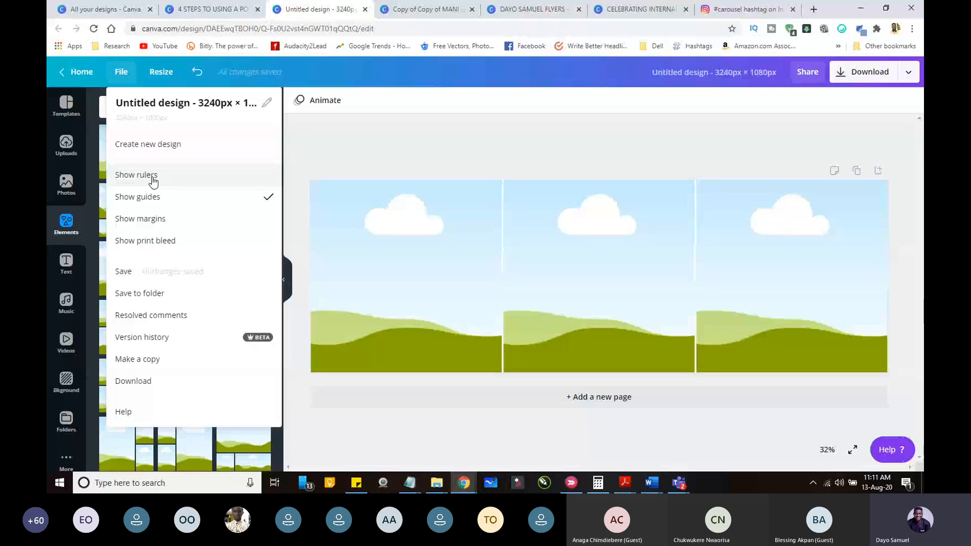
{"action": "left_click", "coordinate": [153, 177]}
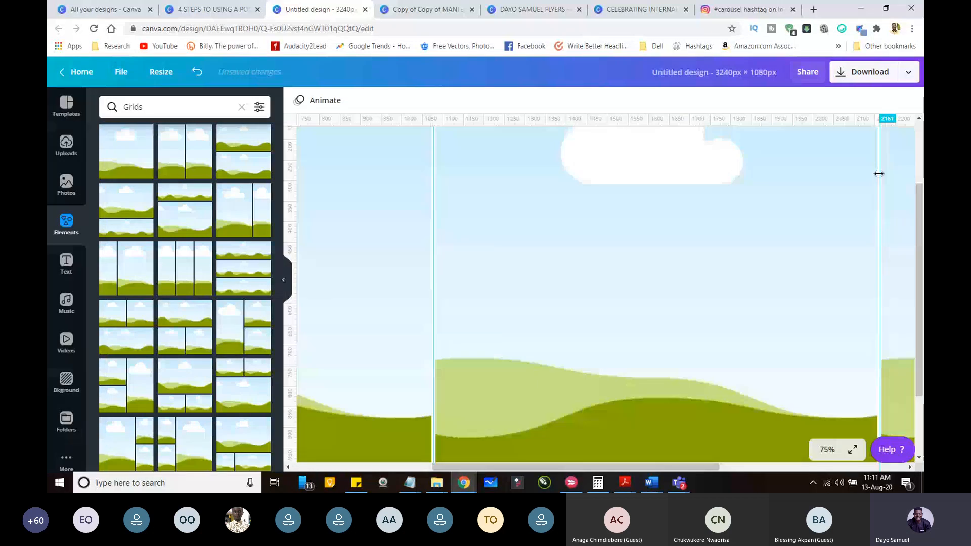
Step: Delete the three-column grid from the page, keeping the vertical guides
{"action": "left_click", "coordinate": [827, 450]}
{"action": "left_click", "coordinate": [814, 398]}
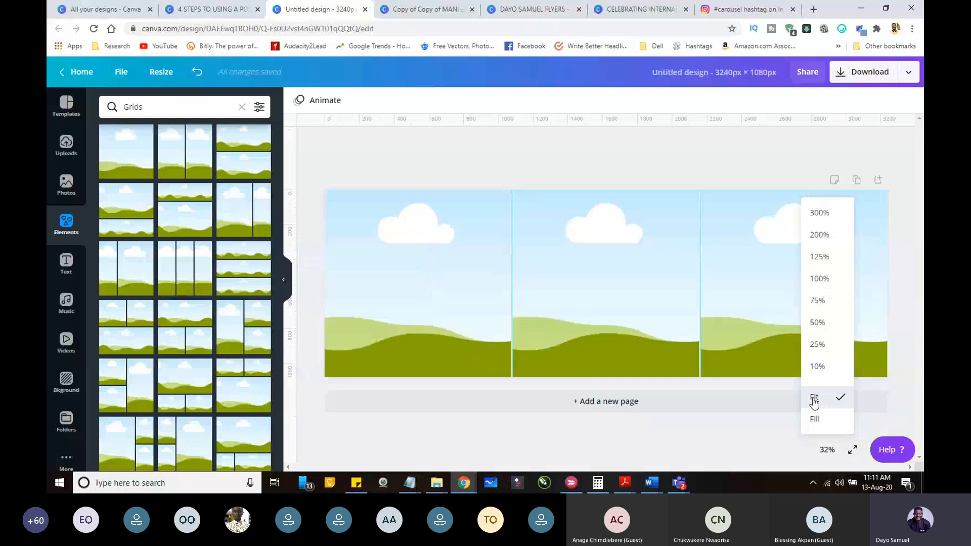
{"action": "left_click", "coordinate": [450, 279]}
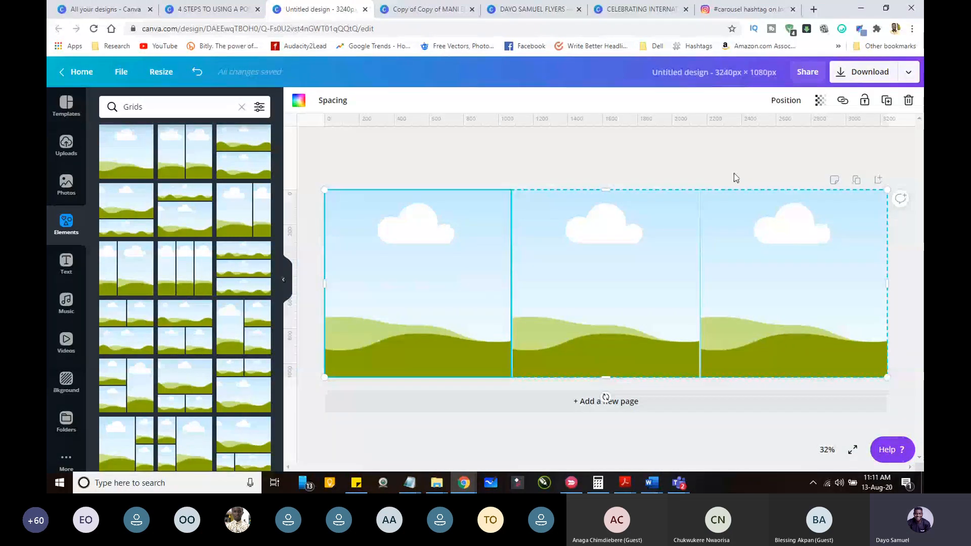
{"action": "left_click", "coordinate": [909, 100]}
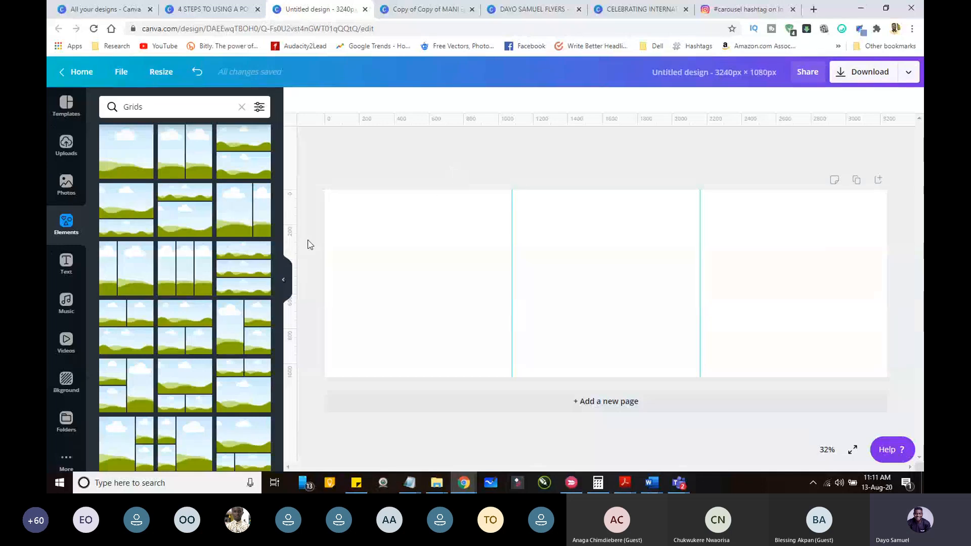
{"action": "scroll", "coordinate": [280, 239], "scroll_direction": "down", "scroll_amount": 1}
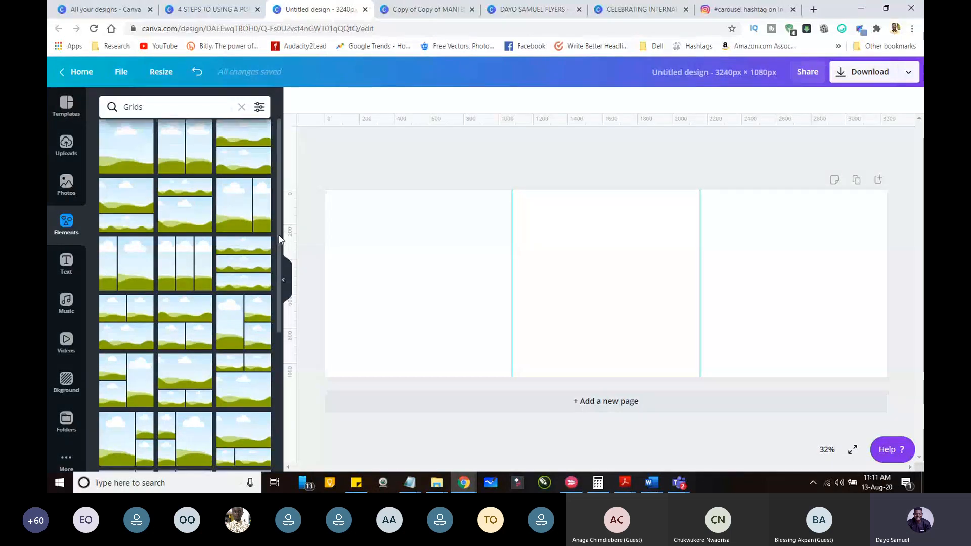
{"action": "left_click_drag", "start_coordinate": [279, 239], "coordinate": [277, 330]}
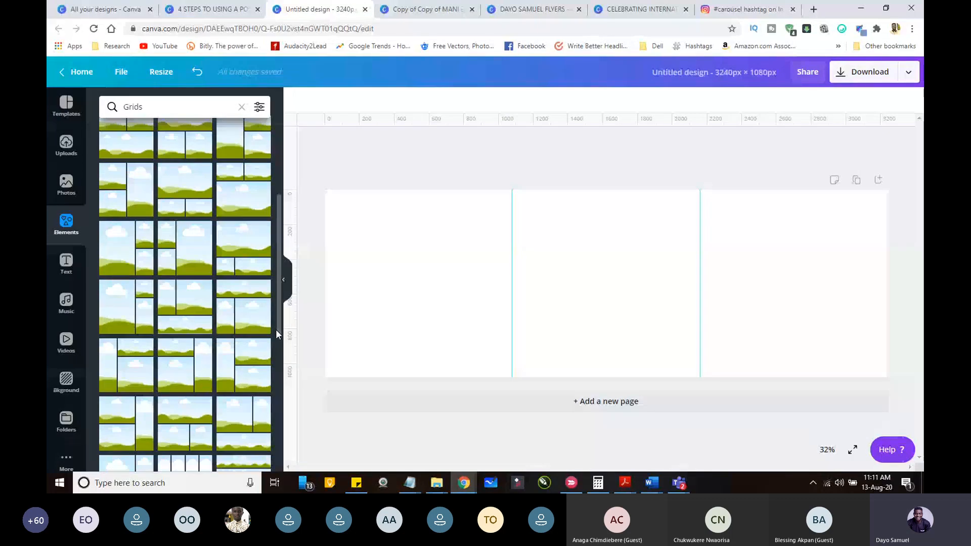
{"action": "left_click_drag", "start_coordinate": [276, 334], "coordinate": [278, 430]}
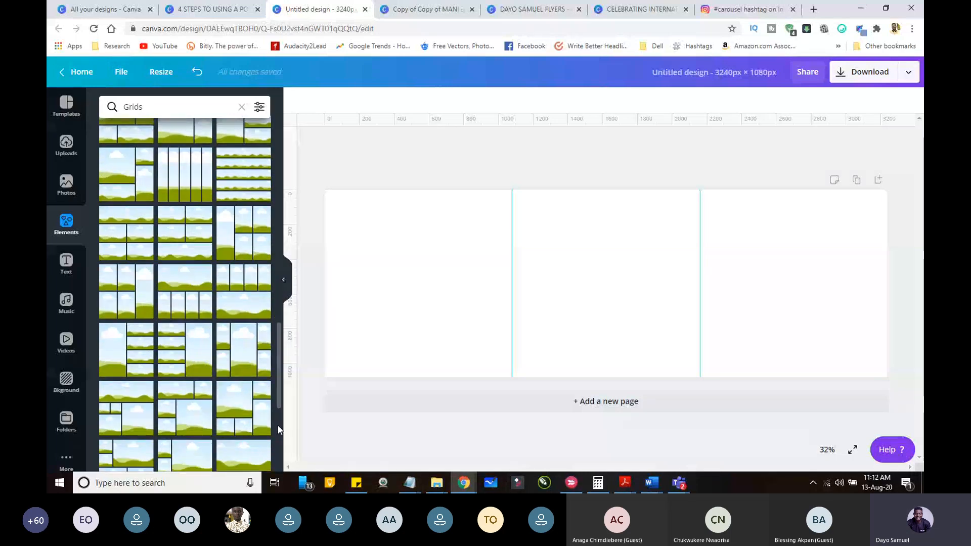
{"action": "left_click_drag", "start_coordinate": [277, 426], "coordinate": [317, 171]}
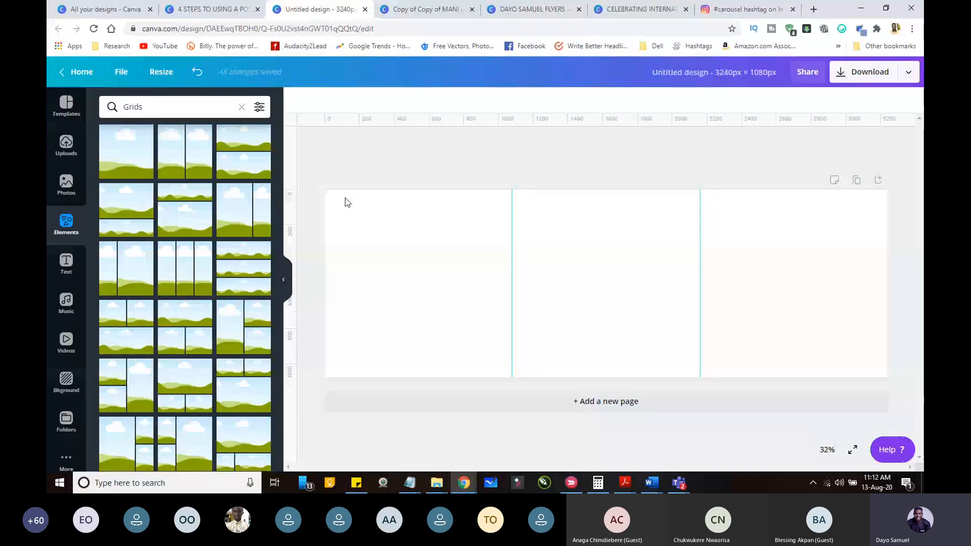
Step: Copy "canva editing tips and tricks" from the Notepad draft and open the text options of the Canva design
{"action": "left_click", "coordinate": [468, 440]}
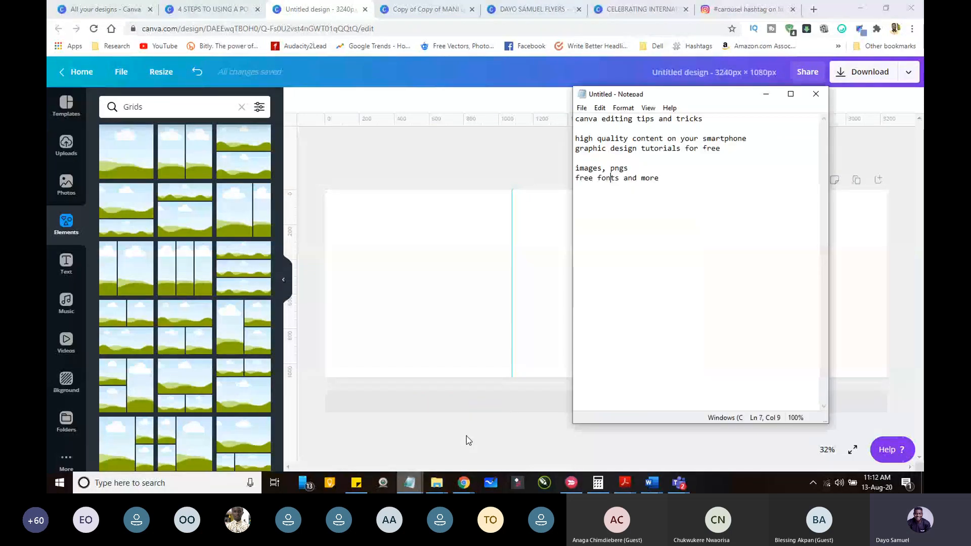
{"action": "left_click_drag", "start_coordinate": [734, 119], "coordinate": [574, 118]}
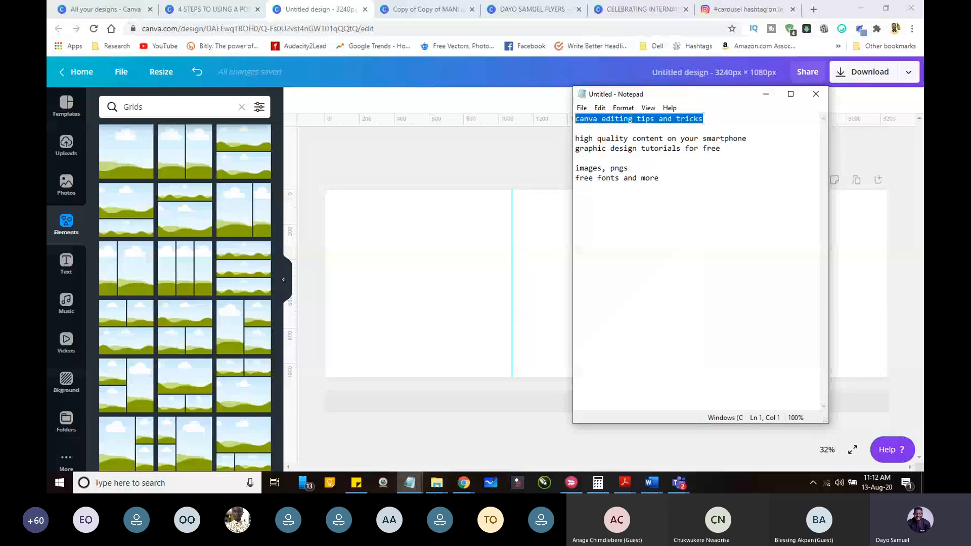
{"action": "left_click", "coordinate": [490, 158]}
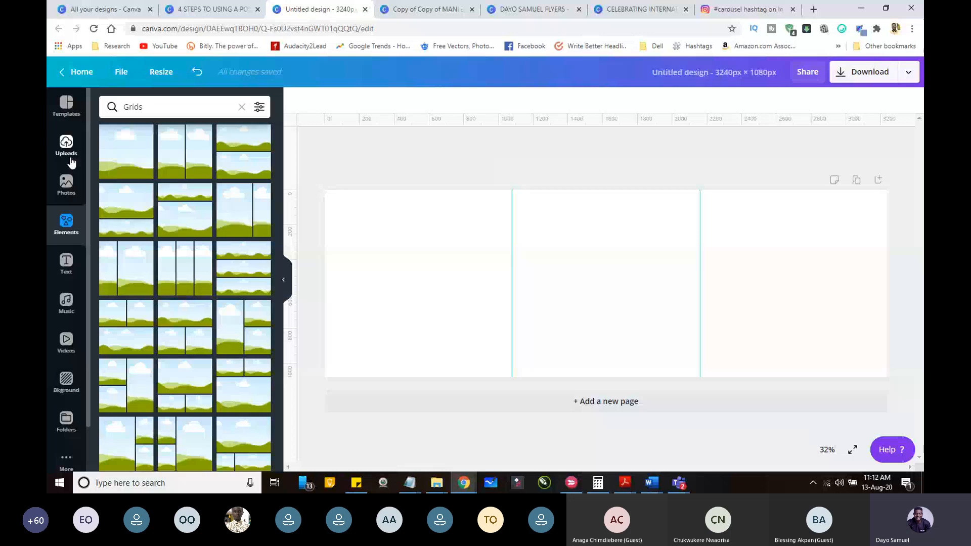
{"action": "left_click", "coordinate": [66, 259]}
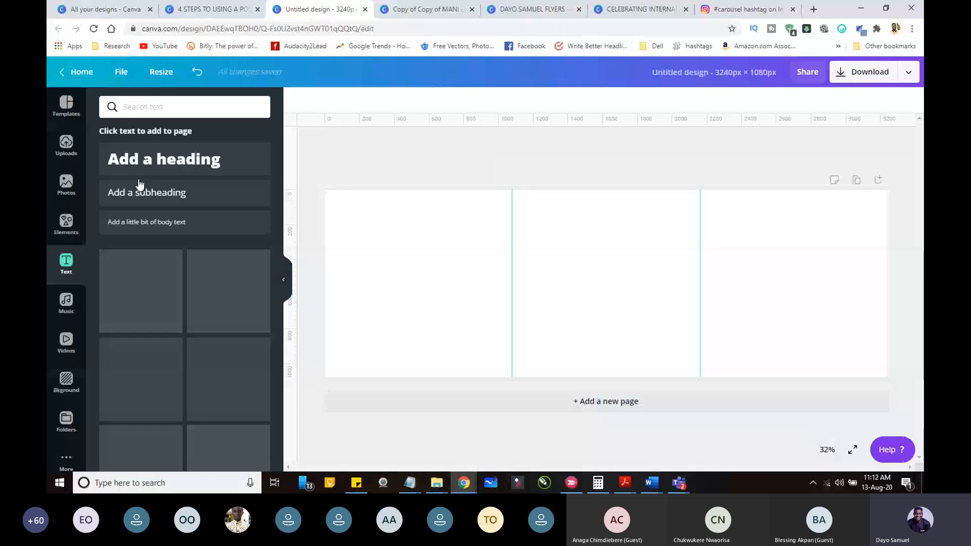
{"action": "left_click", "coordinate": [161, 165]}
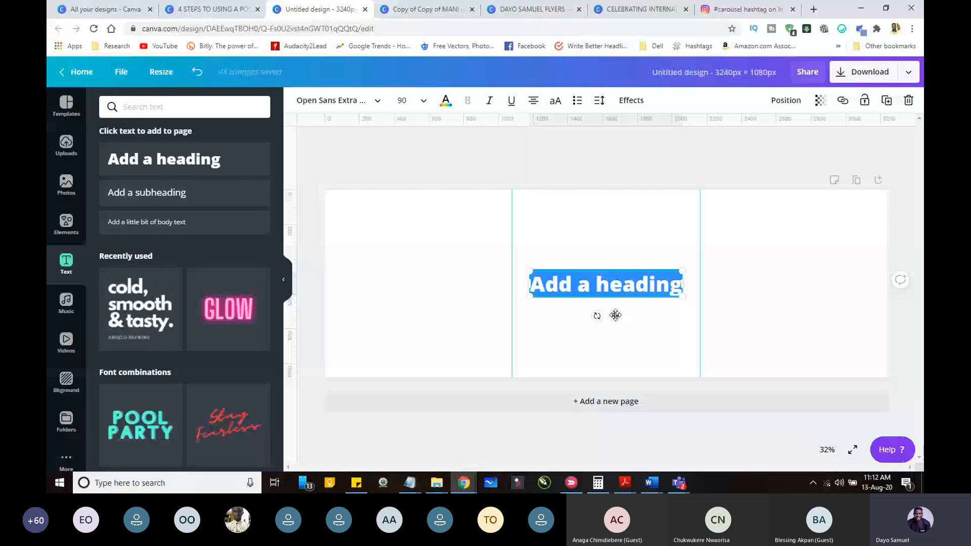
{"action": "key", "text": "Delete"}
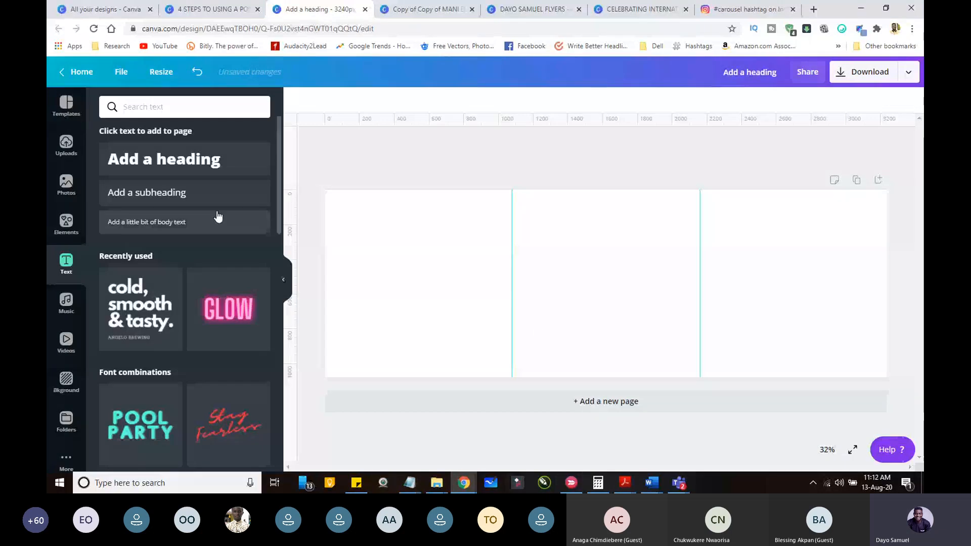
{"action": "left_click_drag", "start_coordinate": [192, 178], "coordinate": [404, 237]}
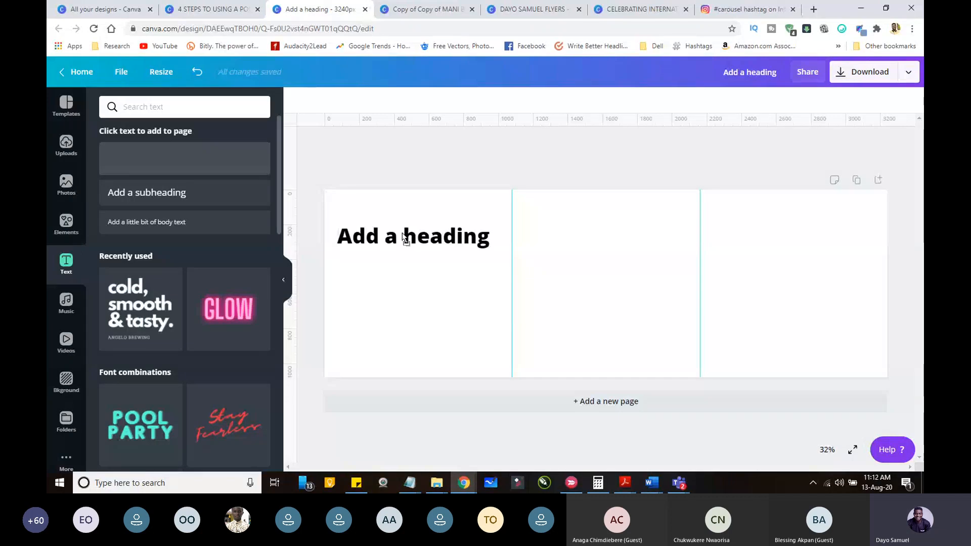
{"action": "double_click", "coordinate": [404, 236]}
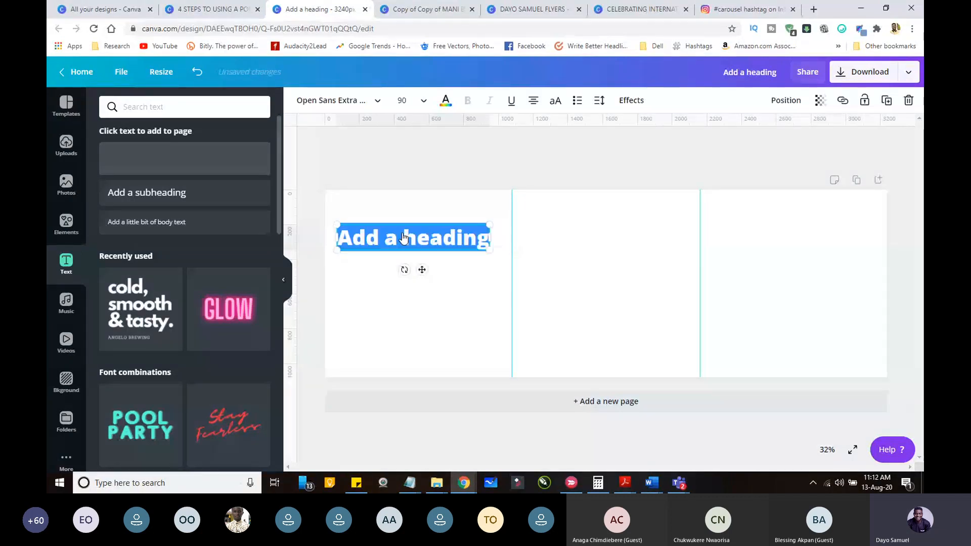
{"action": "left_click_drag", "start_coordinate": [403, 237], "coordinate": [180, 165]}
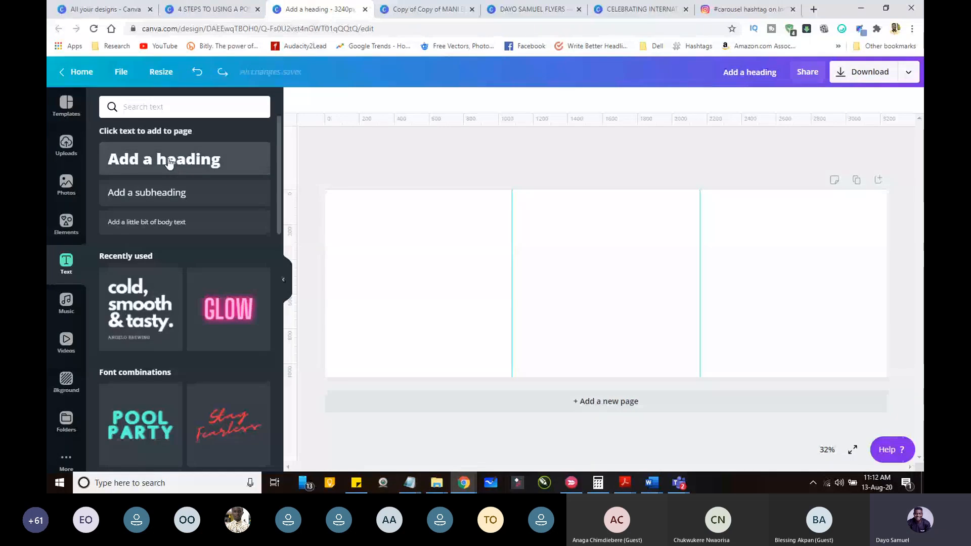
{"action": "left_click_drag", "start_coordinate": [169, 163], "coordinate": [403, 212]}
{"action": "left_click", "coordinate": [193, 162]}
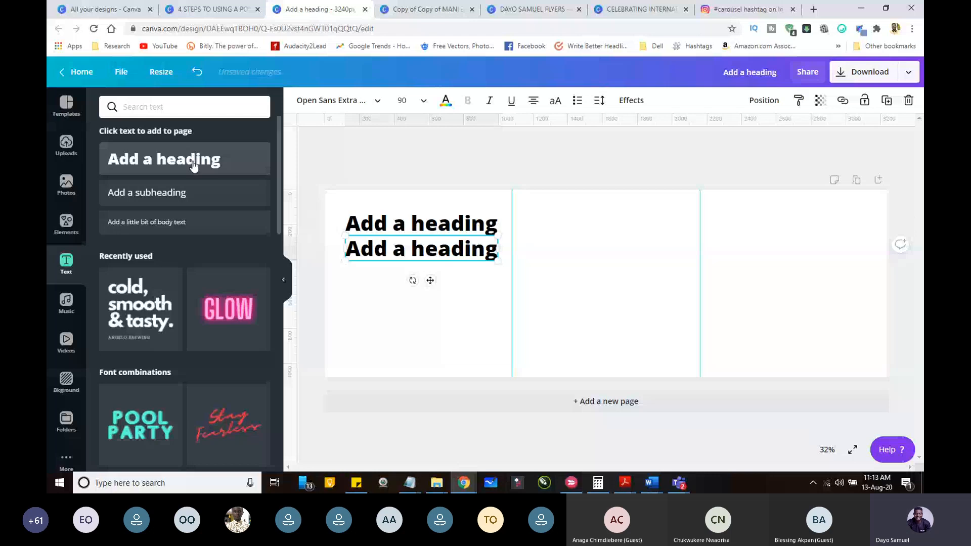
{"action": "key", "text": "ctrl+z"}
{"action": "key", "text": "ctrl+z"}
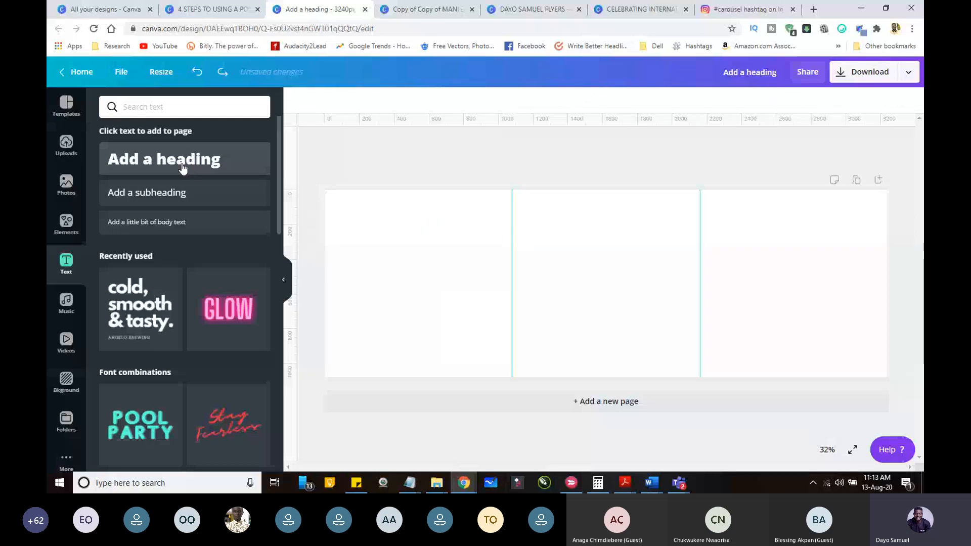
{"action": "left_click", "coordinate": [183, 167]}
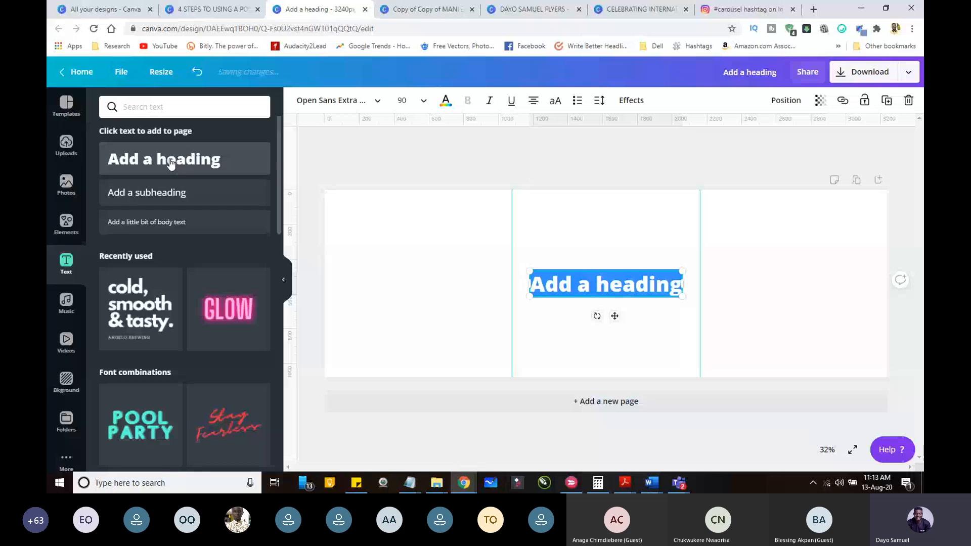
{"action": "key", "text": "BackSpace"}
Step: Add a heading reading "canva editing tips and tricks" to the first slide and place it in the slide's lower half
{"action": "left_click_drag", "start_coordinate": [171, 162], "coordinate": [400, 228]}
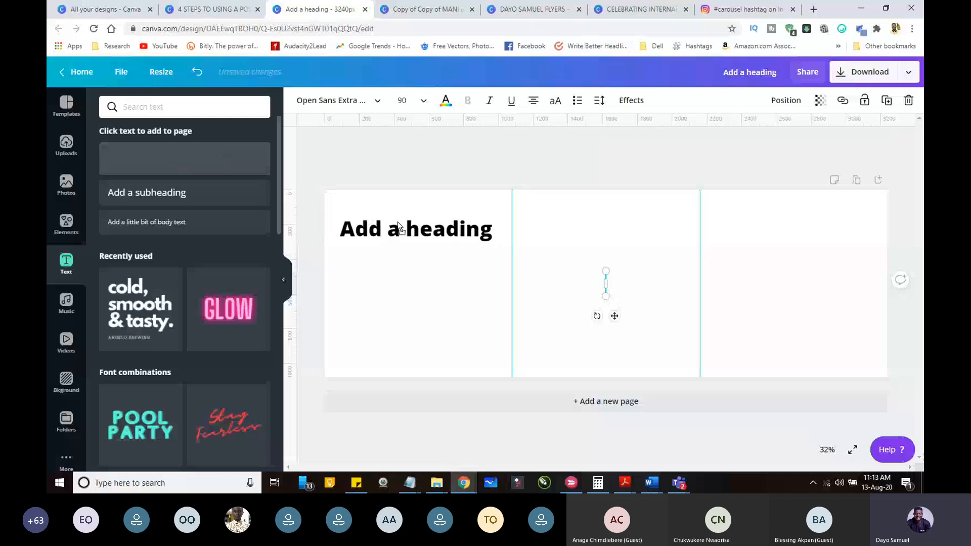
{"action": "left_click_drag", "start_coordinate": [399, 227], "coordinate": [400, 228]}
{"action": "double_click", "coordinate": [426, 249]}
{"action": "type", "text": "canva editing tips and tricks"}
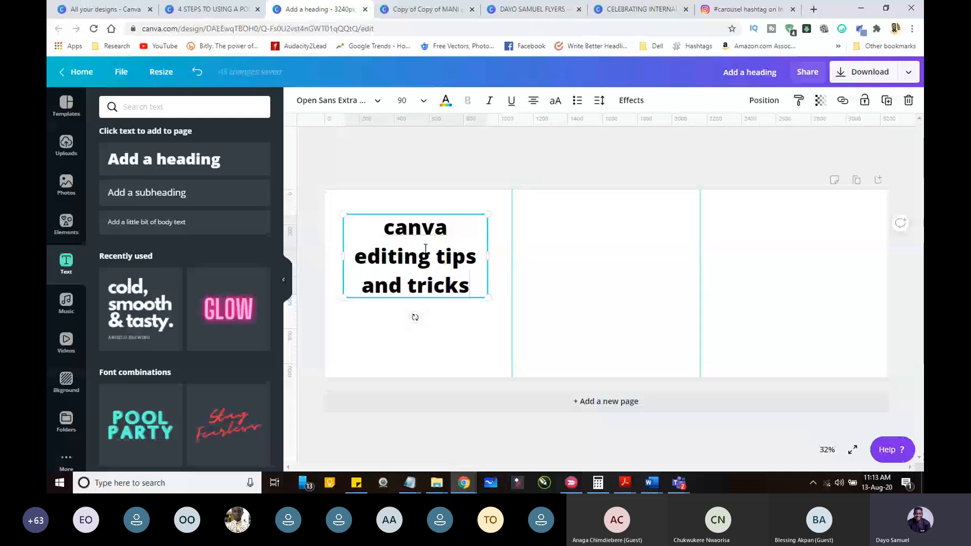
{"action": "left_click_drag", "start_coordinate": [425, 249], "coordinate": [425, 317]}
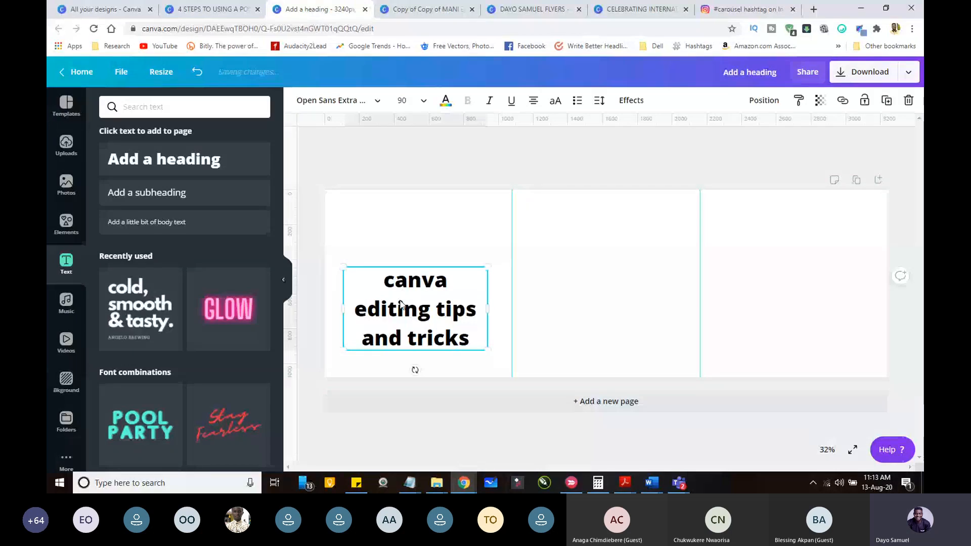
{"action": "left_click", "coordinate": [325, 212]}
Step: Search the elements for "canva", place the round turquoise Canva logo above the first slide's heading, and centre the heading under it
{"action": "left_click", "coordinate": [66, 223]}
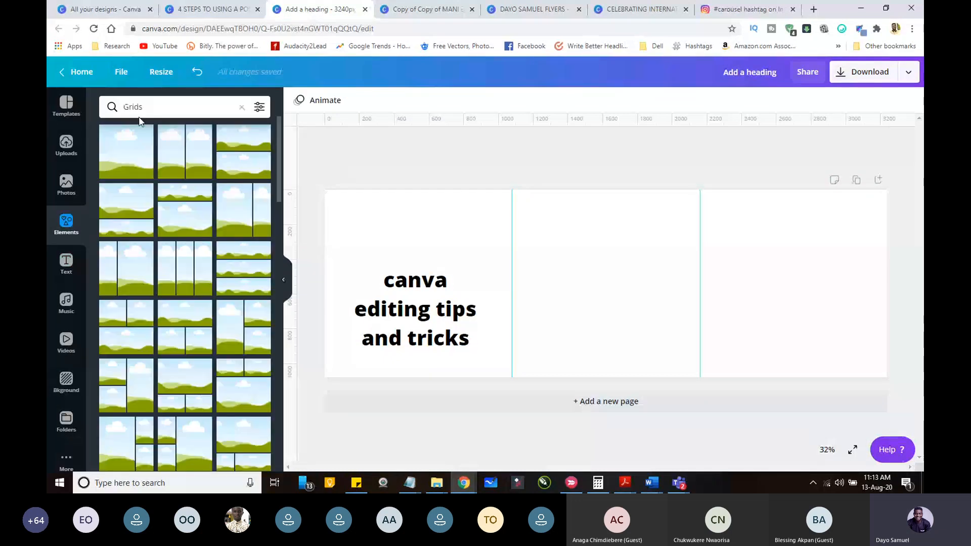
{"action": "double_click", "coordinate": [142, 108]}
{"action": "type", "text": "canva"}
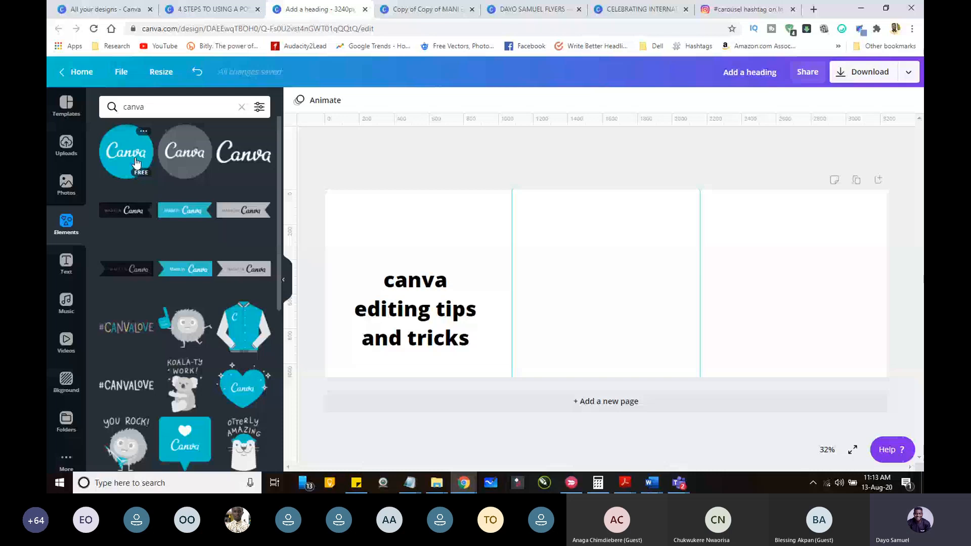
{"action": "left_click_drag", "start_coordinate": [136, 162], "coordinate": [420, 234]}
{"action": "left_click_drag", "start_coordinate": [395, 309], "coordinate": [400, 318]}
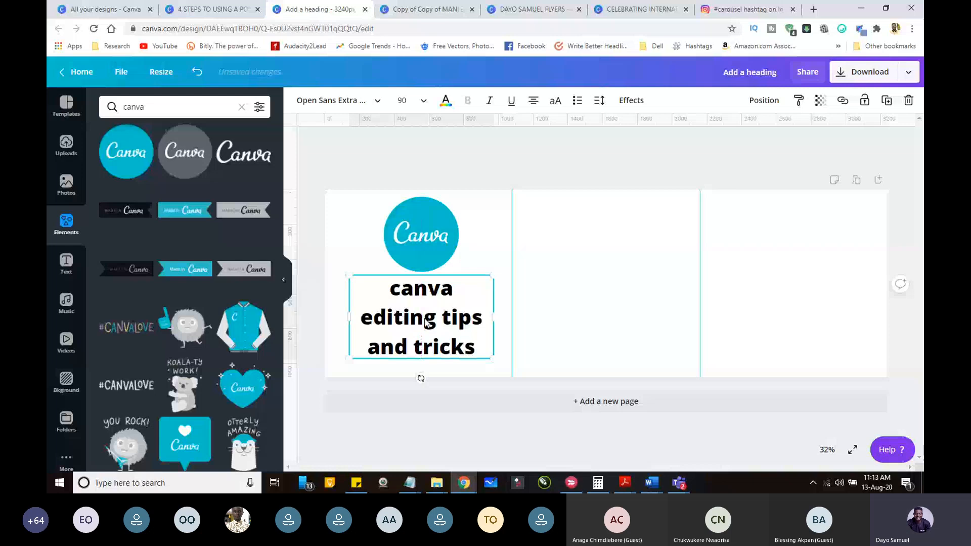
Step: Duplicate the heading under the Canva logo on the first slide
{"action": "left_click", "coordinate": [445, 319]}
{"action": "key", "text": "Escape"}
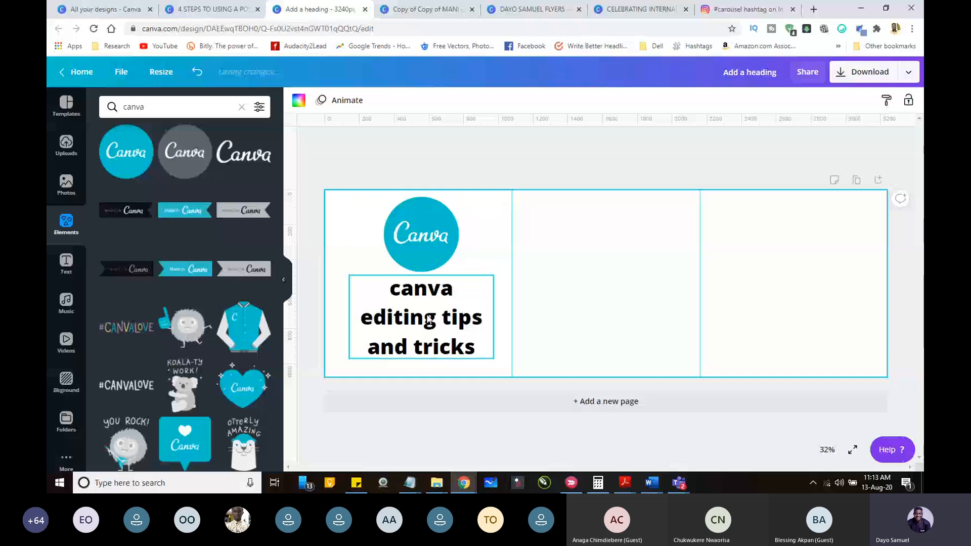
{"action": "left_click", "coordinate": [429, 320]}
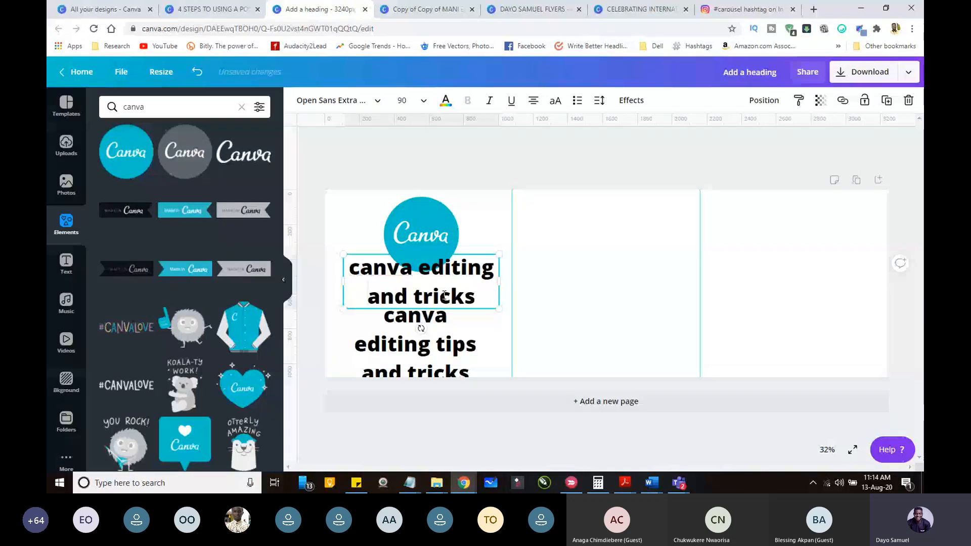
Step: Shorten the upper copy of the heading to "canva editing" and select the full heading below it
{"action": "key", "text": "Delete"}
{"action": "key", "text": "Delete"}
{"action": "key", "text": "Delete"}
{"action": "key", "text": "Delete"}
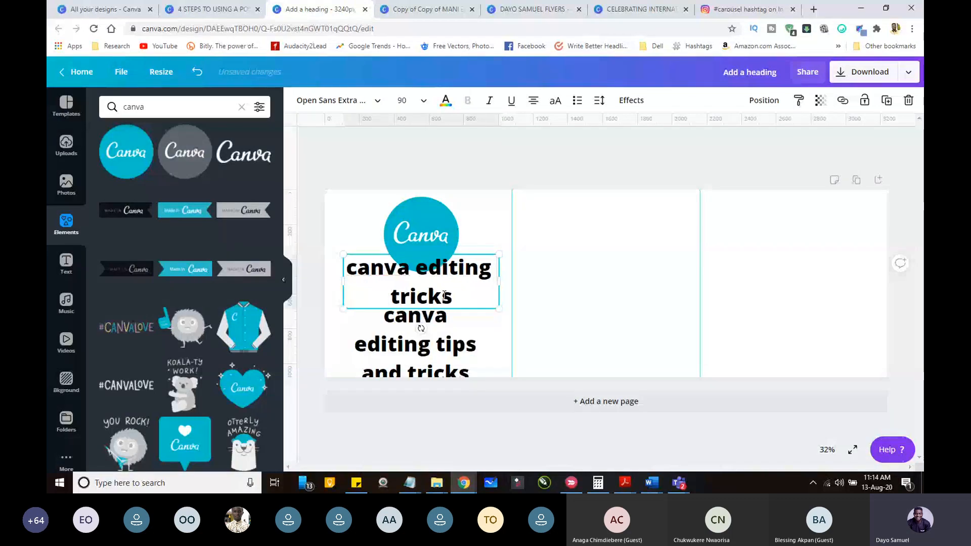
{"action": "key", "text": "BackSpace"}
{"action": "key", "text": "BackSpace"}
{"action": "key", "text": "BackSpace"}
{"action": "key", "text": "BackSpace"}
{"action": "key", "text": "BackSpace"}
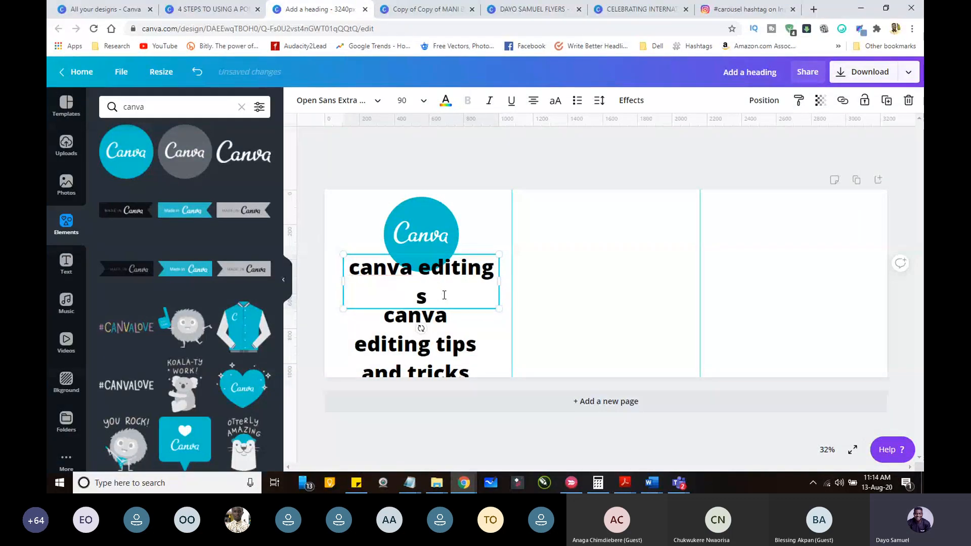
{"action": "key", "text": "BackSpace"}
{"action": "left_click", "coordinate": [419, 330]}
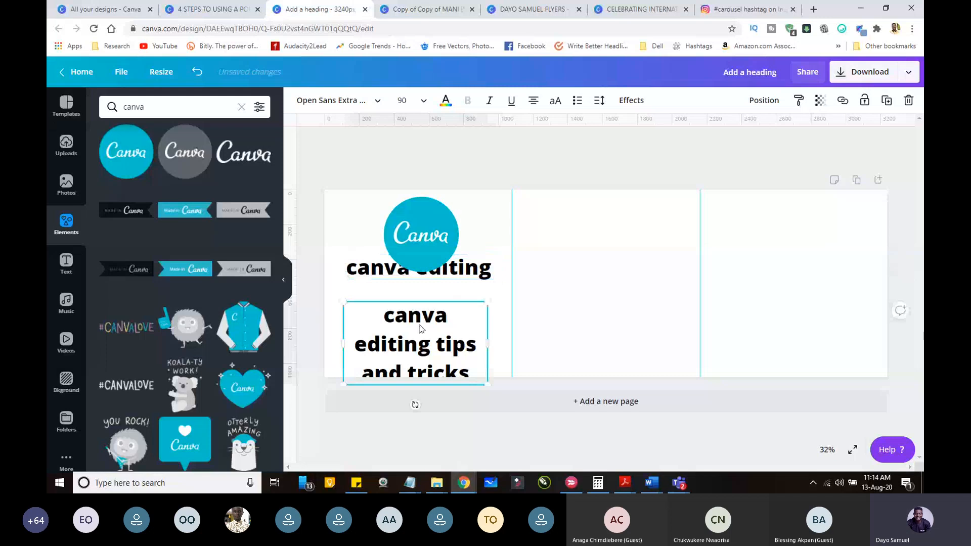
Step: Move the full heading up beneath the "canva editing" line and shorten it to "tips and tricks"
{"action": "left_click_drag", "start_coordinate": [420, 329], "coordinate": [421, 307]}
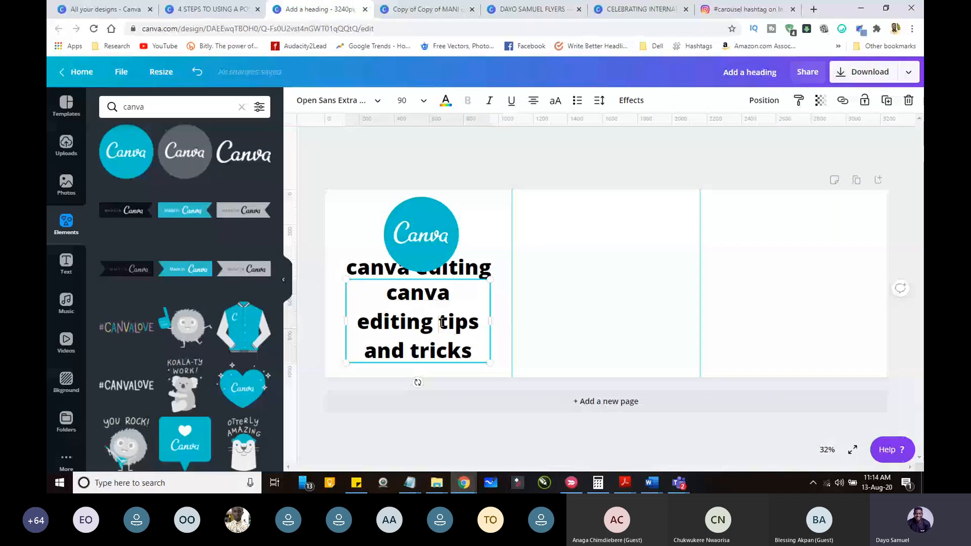
{"action": "key", "text": "BackSpace"}
{"action": "key", "text": "BackSpace"}
{"action": "key", "text": "BackSpace"}
{"action": "key", "text": "BackSpace"}
{"action": "key", "text": "BackSpace"}
{"action": "key", "text": "BackSpace"}
{"action": "key", "text": "BackSpace"}
{"action": "key", "text": "BackSpace"}
{"action": "key", "text": "BackSpace"}
{"action": "key", "text": "BackSpace"}
{"action": "key", "text": "BackSpace"}
{"action": "key", "text": "BackSpace"}
{"action": "key", "text": "BackSpace"}
{"action": "key", "text": "BackSpace"}
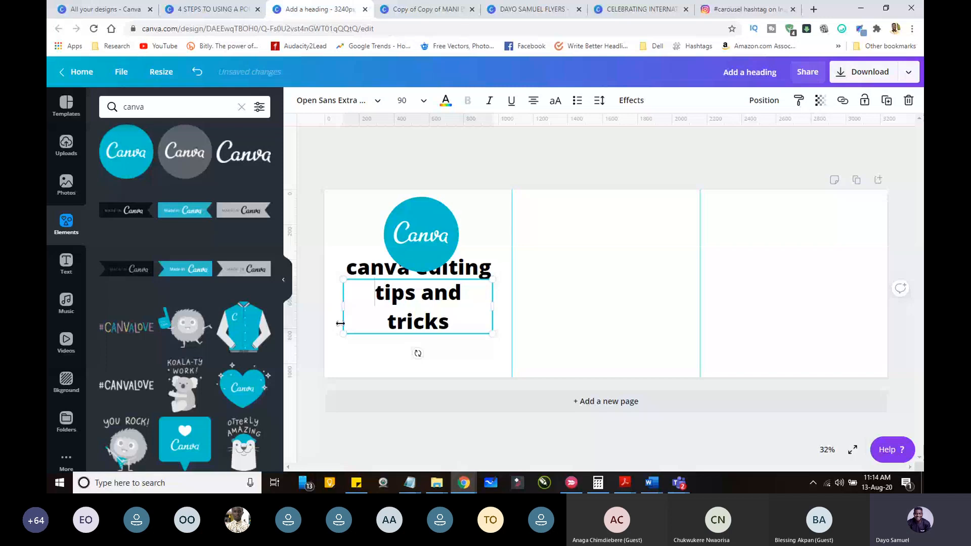
{"action": "left_click", "coordinate": [639, 351]}
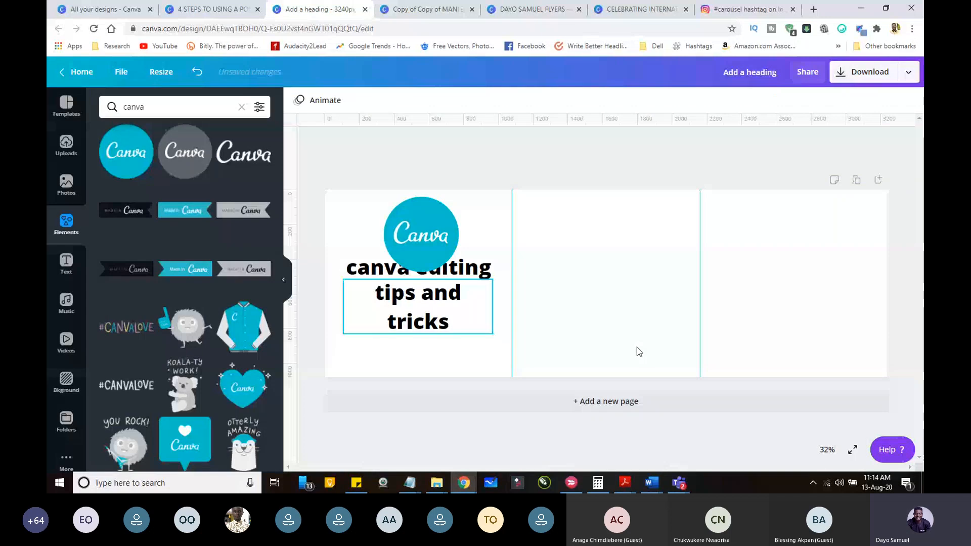
Step: Move the "canva editing" and "tips and tricks" lines down so they clear the Canva logo on the first slide
{"action": "left_click", "coordinate": [826, 450]}
{"action": "left_click", "coordinate": [818, 325]}
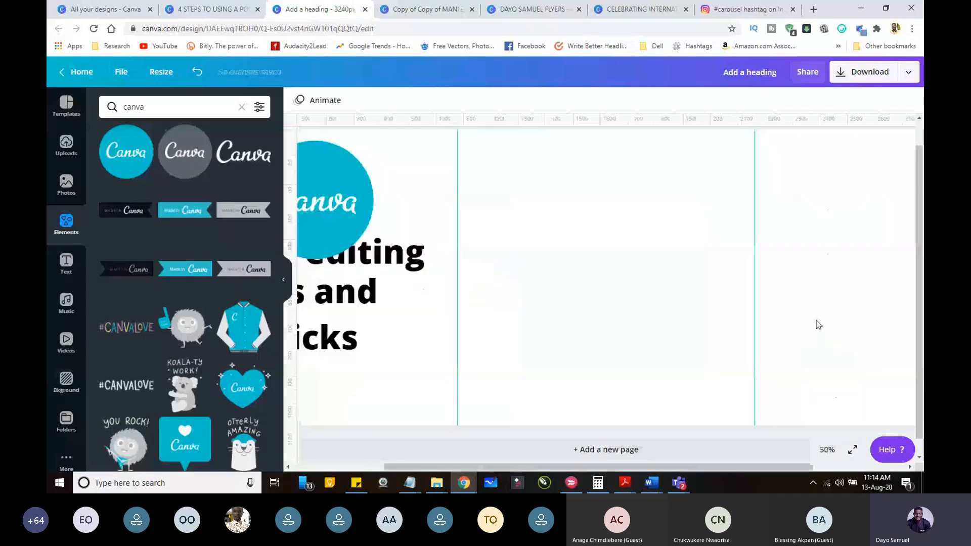
{"action": "scroll", "coordinate": [498, 332], "scroll_direction": "left", "scroll_amount": 3}
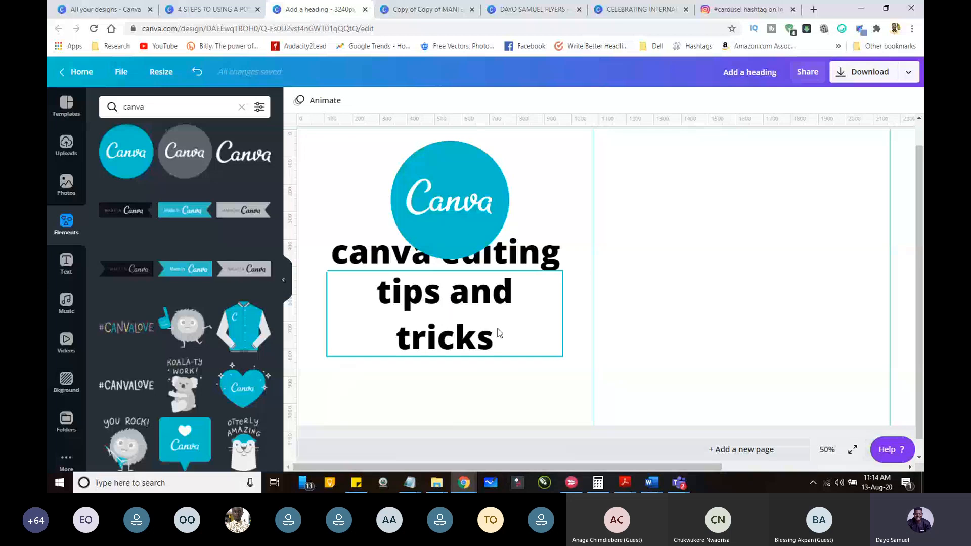
{"action": "left_click_drag", "start_coordinate": [551, 244], "coordinate": [555, 283]}
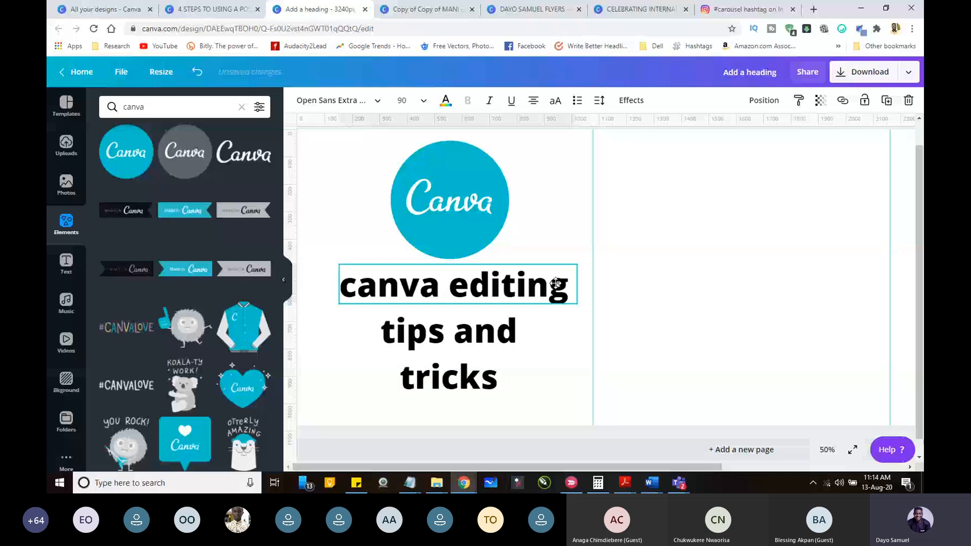
Step: Shrink the round Canva logo above the first slide's heading
{"action": "left_click", "coordinate": [483, 207]}
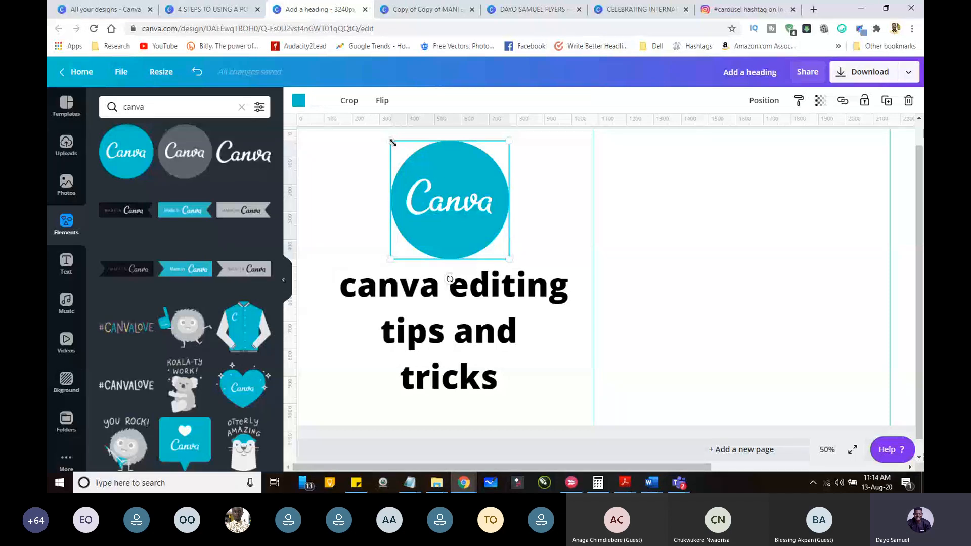
{"action": "left_click_drag", "start_coordinate": [390, 141], "coordinate": [422, 170]}
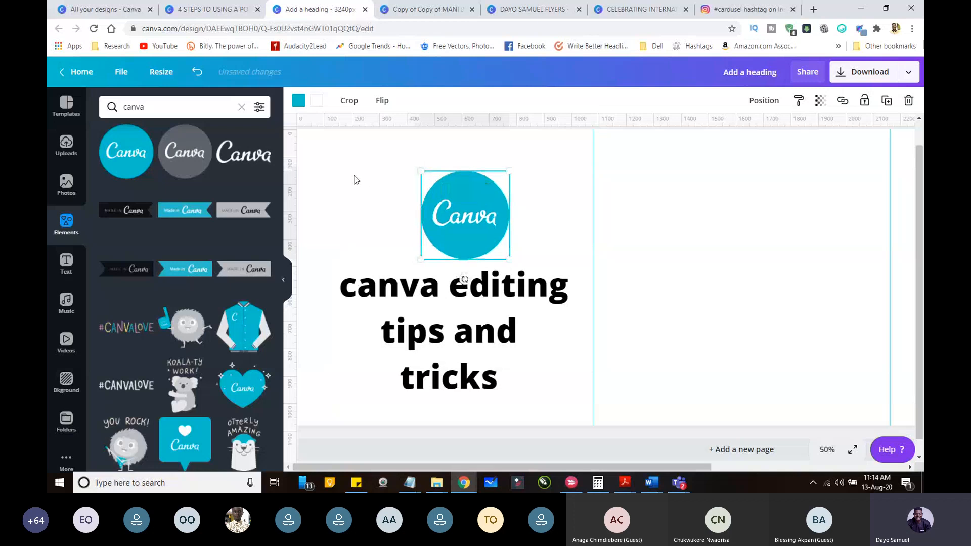
{"action": "left_click", "coordinate": [355, 179]}
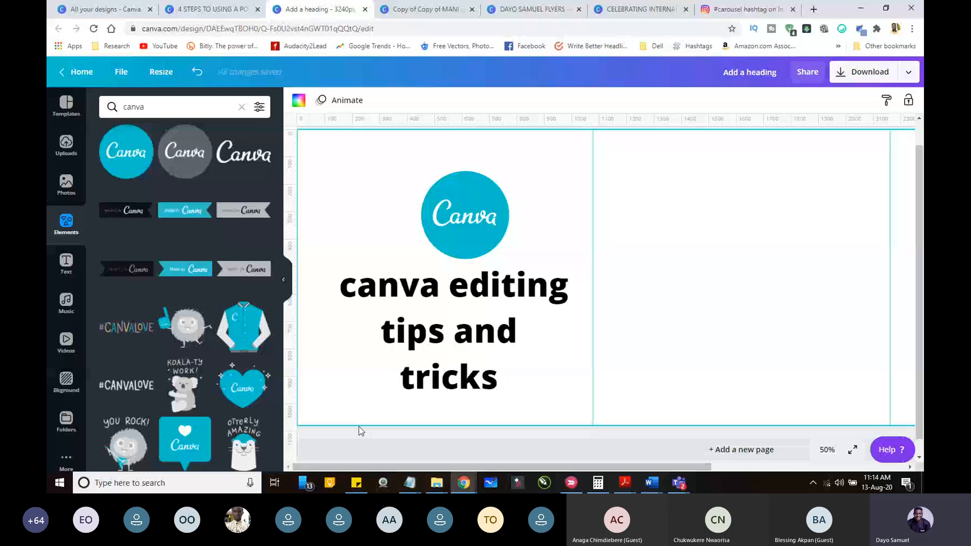
Step: Clear the element search, add a square shape, and enlarge it to cover the whole first slide up to the guide
{"action": "left_click", "coordinate": [241, 107]}
{"action": "scroll", "coordinate": [271, 228], "scroll_direction": "down", "scroll_amount": 6}
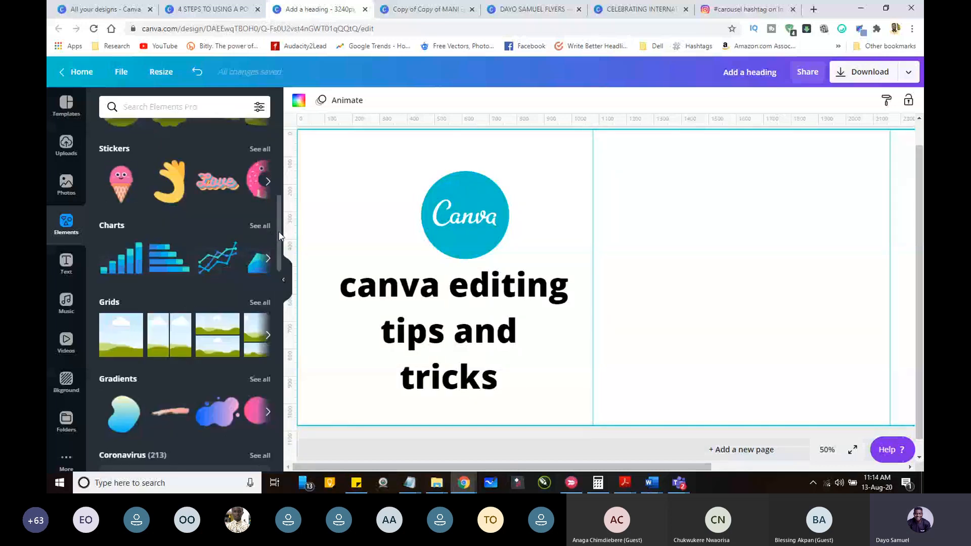
{"action": "left_click_drag", "start_coordinate": [279, 233], "coordinate": [280, 154]}
{"action": "left_click_drag", "start_coordinate": [218, 170], "coordinate": [366, 170]}
{"action": "left_click_drag", "start_coordinate": [486, 299], "coordinate": [602, 445]}
{"action": "left_click_drag", "start_coordinate": [575, 226], "coordinate": [560, 227]}
Step: Send the square behind the logo and heading, and colour it with the dark red brand colour
{"action": "left_click", "coordinate": [763, 100]}
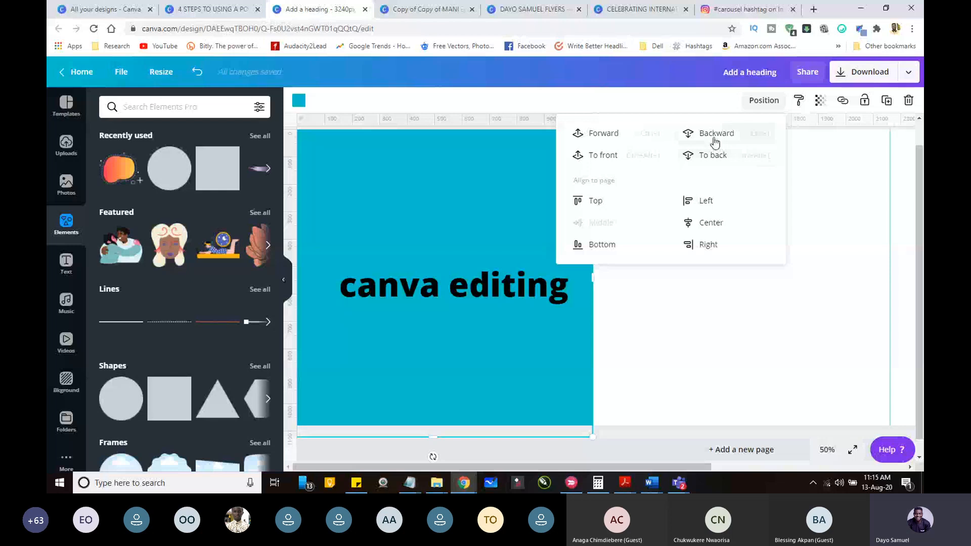
{"action": "left_click", "coordinate": [715, 135]}
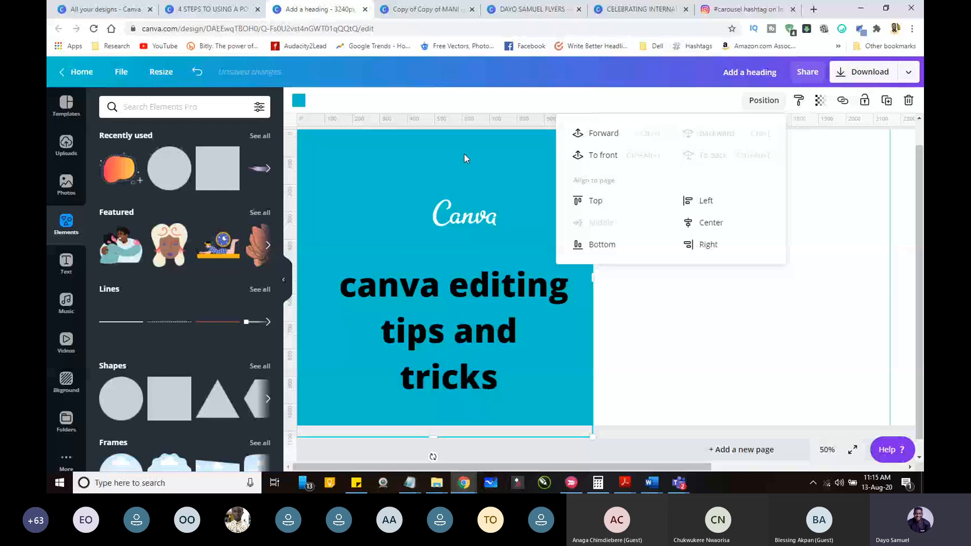
{"action": "left_click", "coordinate": [299, 101]}
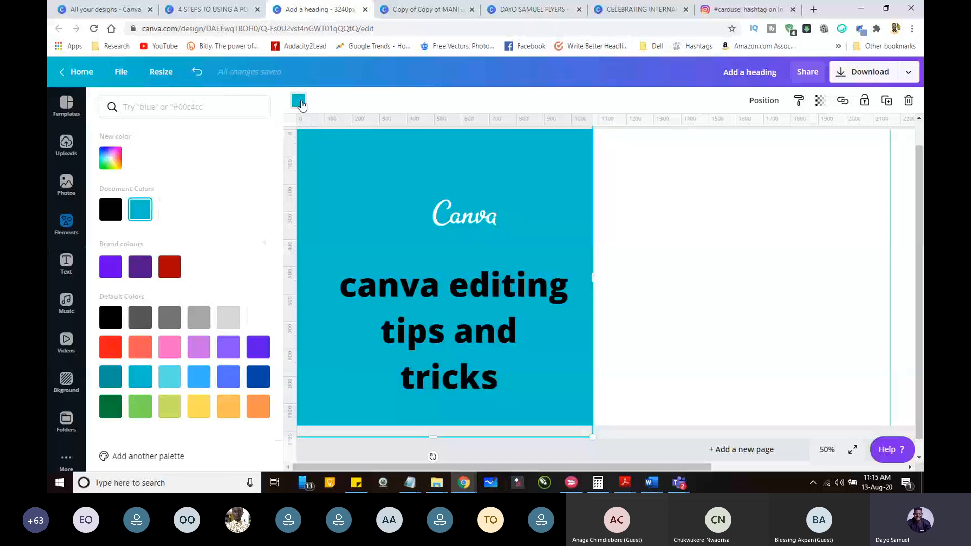
{"action": "left_click", "coordinate": [170, 266]}
Step: Move the Canva logo up toward the first slide's left side and colour its lettering bright red
{"action": "left_click", "coordinate": [464, 194]}
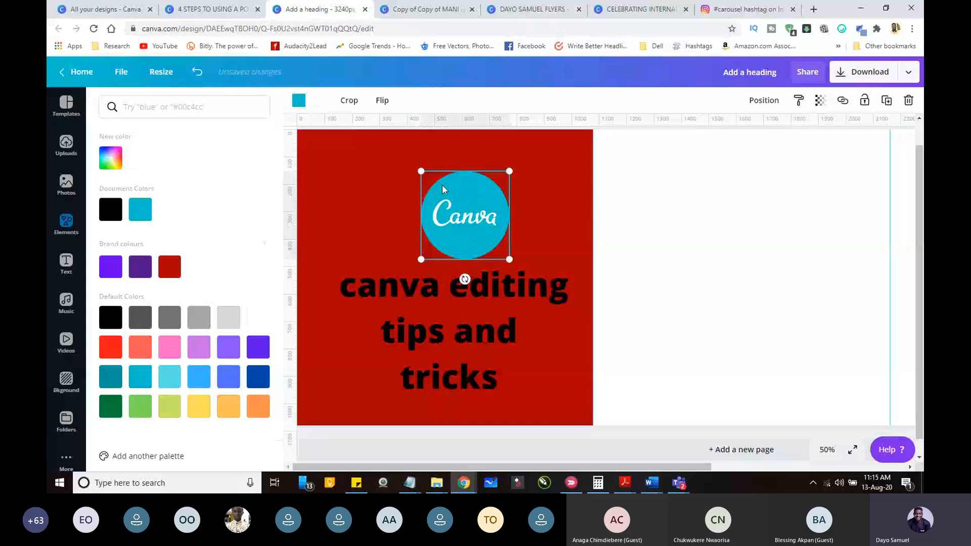
{"action": "left_click_drag", "start_coordinate": [443, 189], "coordinate": [347, 137]}
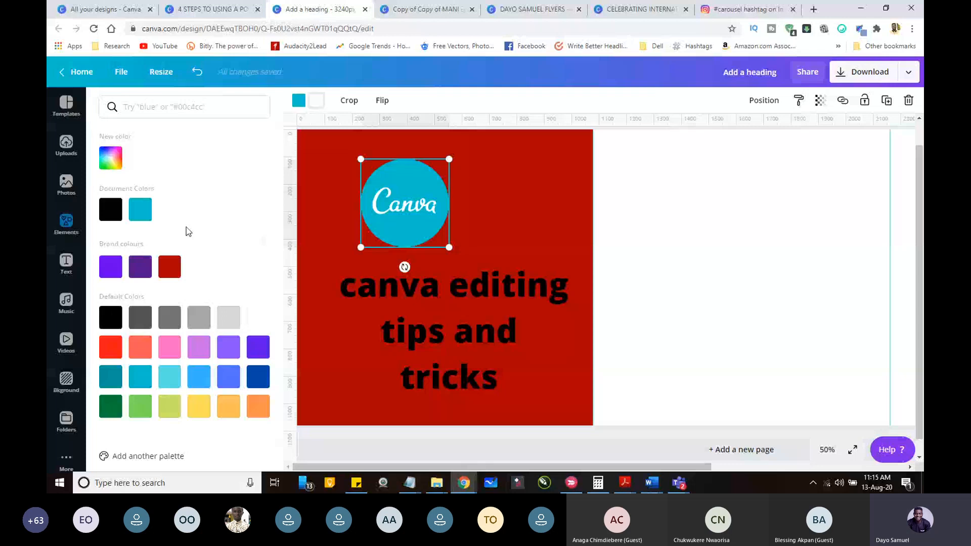
{"action": "left_click", "coordinate": [110, 347]}
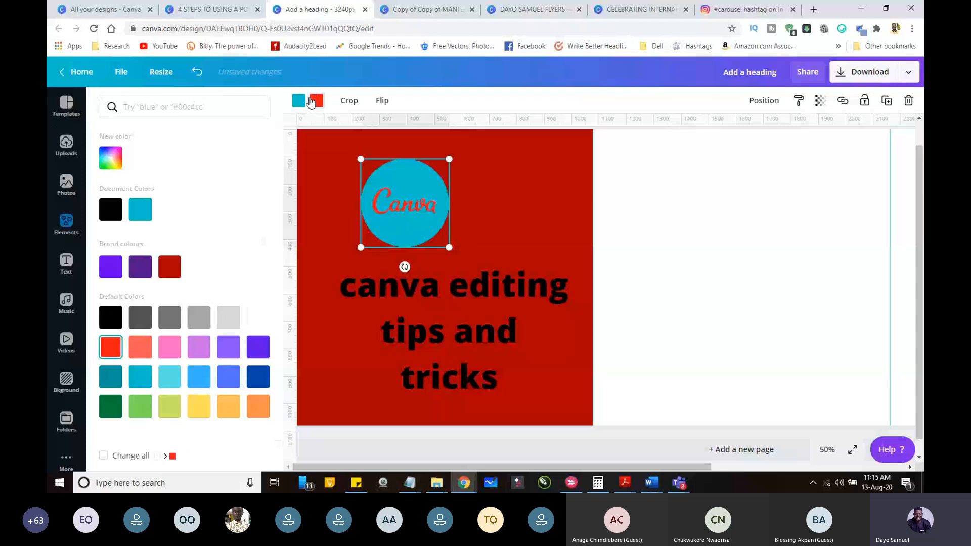
Step: Try a yellow circle and a smaller size for the Canva logo, and undo both changes
{"action": "left_click", "coordinate": [310, 102]}
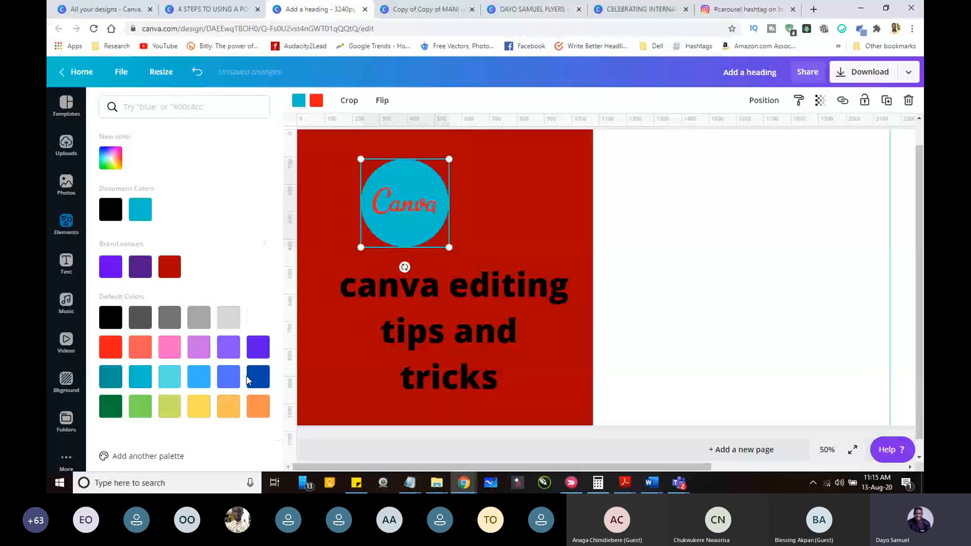
{"action": "left_click", "coordinate": [199, 406]}
{"action": "left_click_drag", "start_coordinate": [450, 247], "coordinate": [420, 221]}
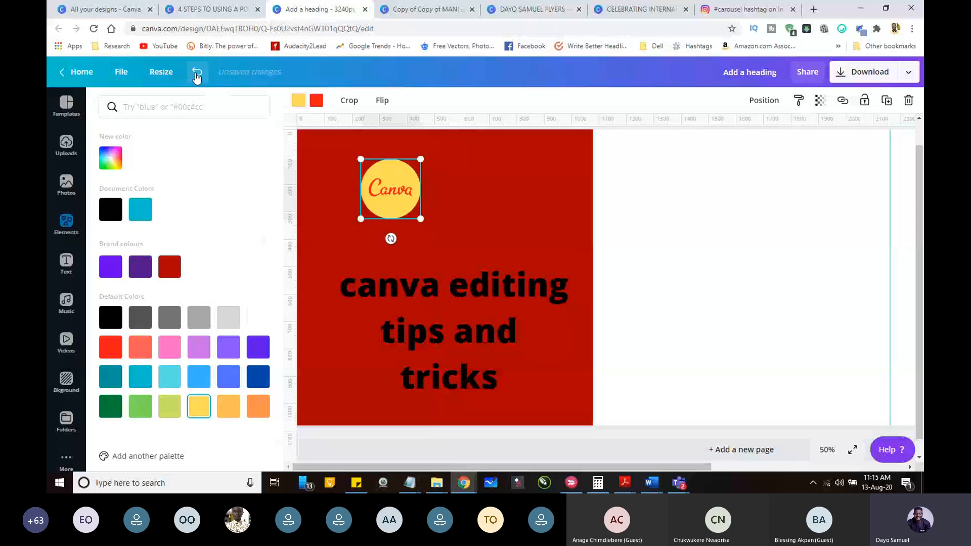
{"action": "double_click", "coordinate": [197, 75]}
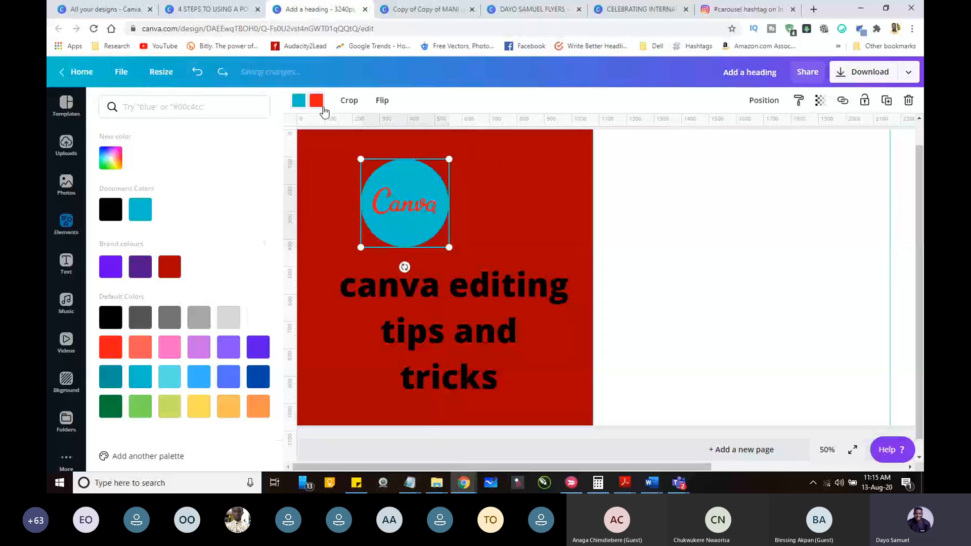
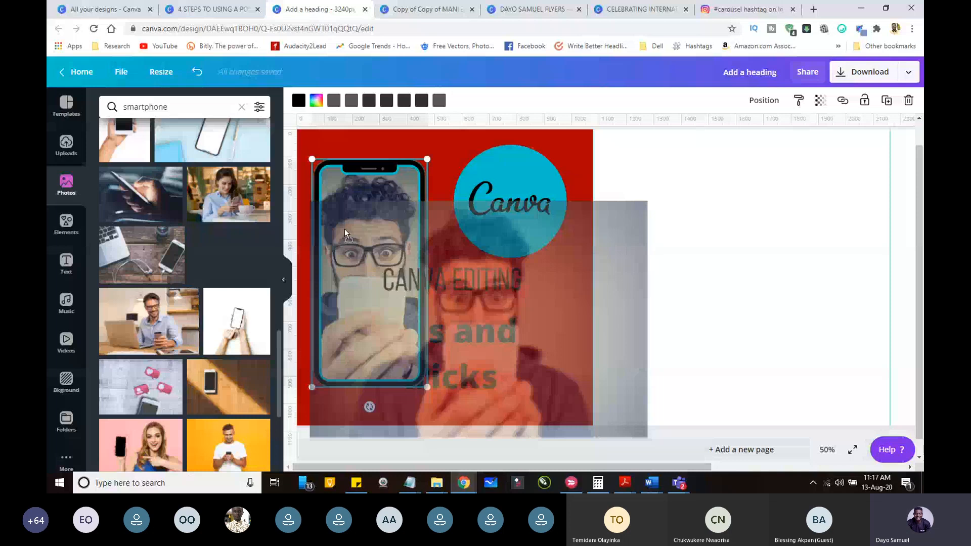
Step: Try the photo of the surprised man with glasses in the phone frame, and undo it
{"action": "left_click_drag", "start_coordinate": [344, 228], "coordinate": [344, 228]}
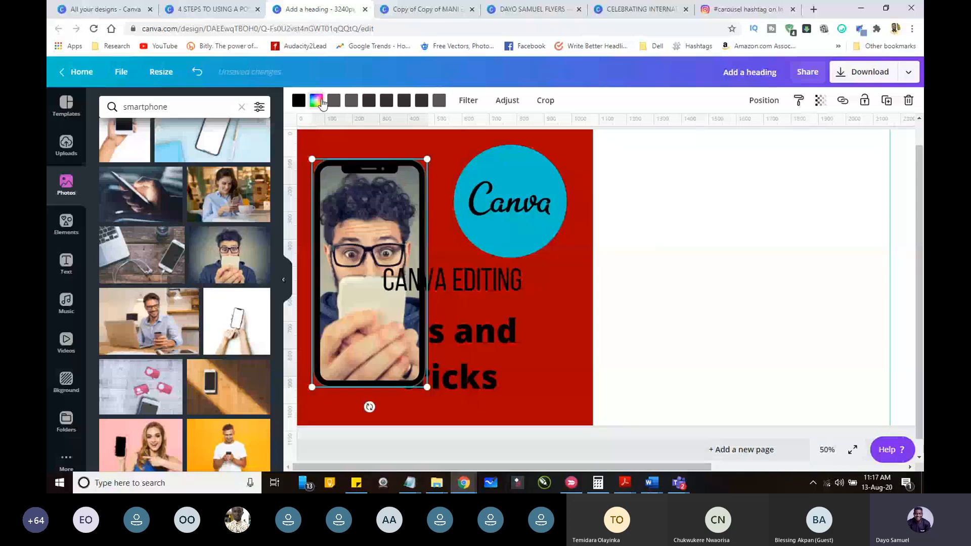
{"action": "left_click", "coordinate": [196, 72]}
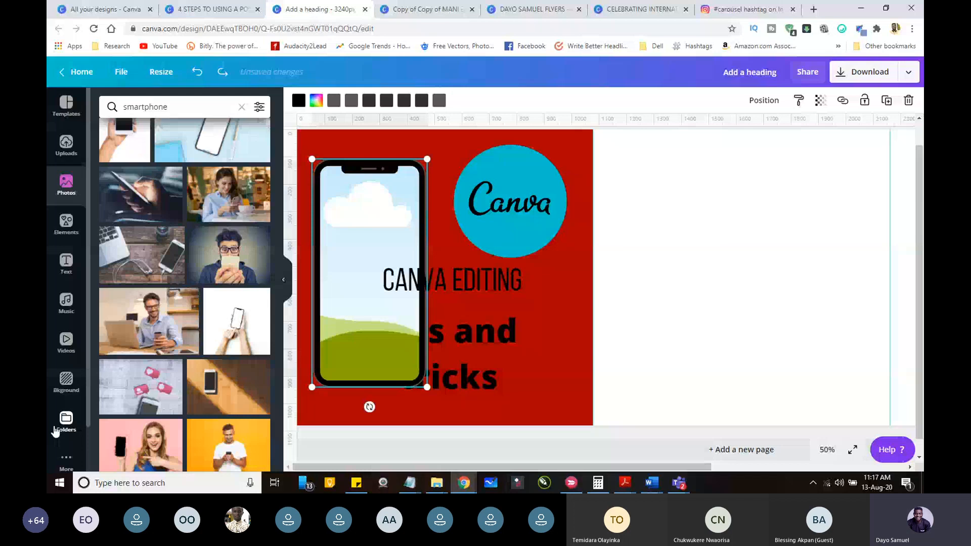
Step: Find smartphone photos in Pexels and fill the phone frame with the bearded man in a denim shirt looking at his phone
{"action": "left_click", "coordinate": [66, 460]}
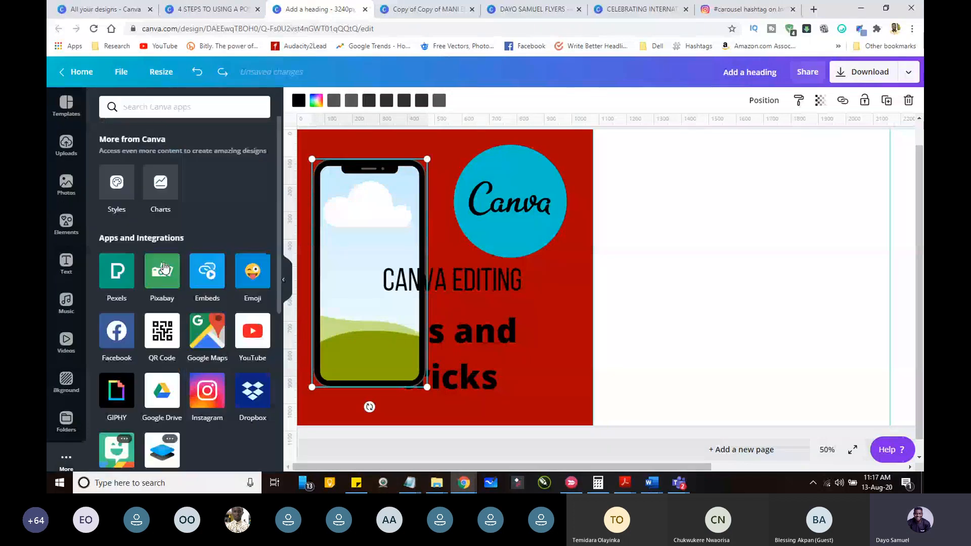
{"action": "left_click", "coordinate": [126, 281]}
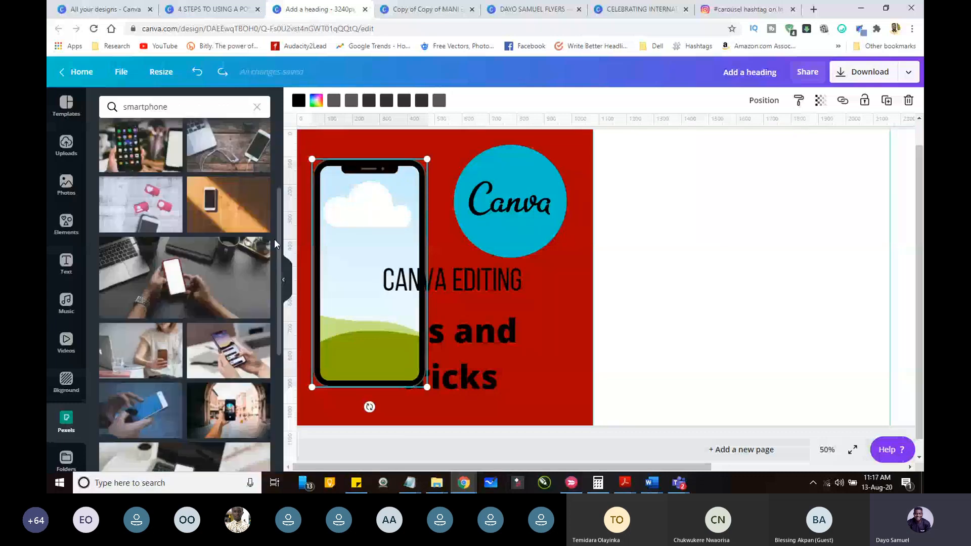
{"action": "scroll", "coordinate": [274, 239], "scroll_direction": "down", "scroll_amount": 10}
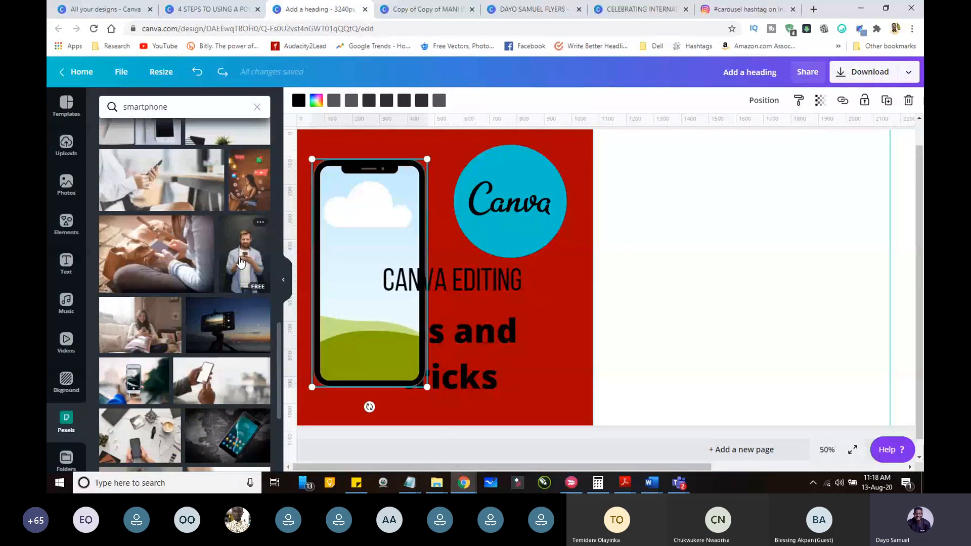
{"action": "left_click_drag", "start_coordinate": [240, 263], "coordinate": [343, 257]}
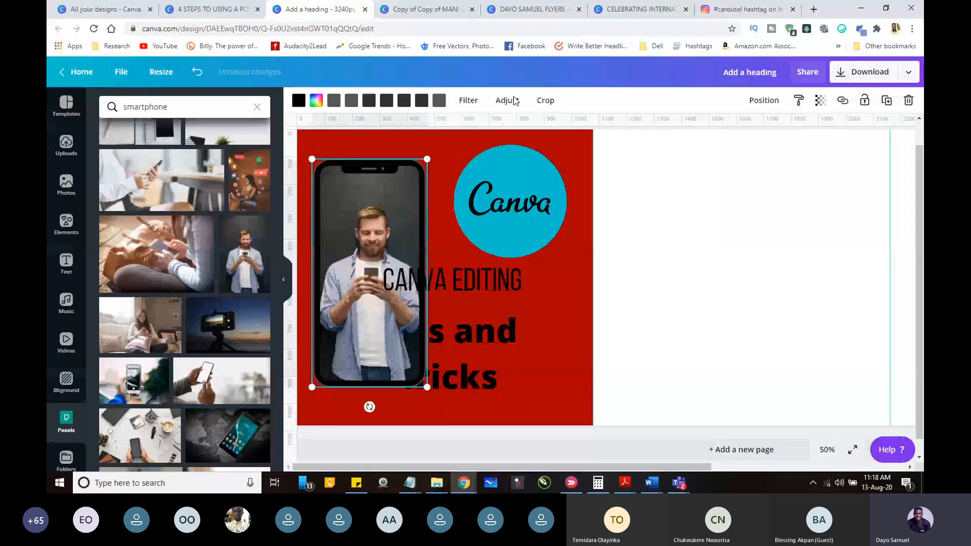
Step: Reposition the photo inside the phone frame so the man's head and hands sit centred in the screen area
{"action": "double_click", "coordinate": [373, 236]}
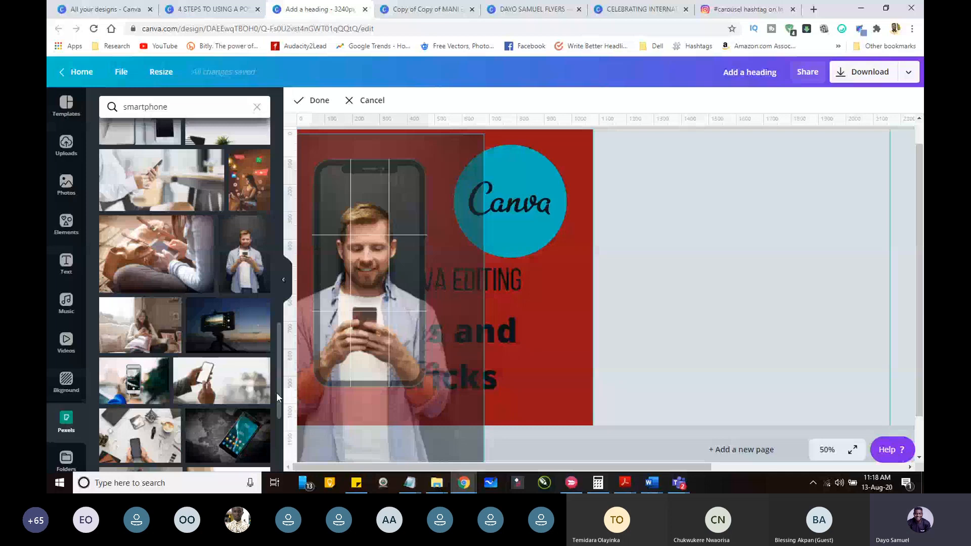
{"action": "left_click_drag", "start_coordinate": [365, 283], "coordinate": [372, 259]}
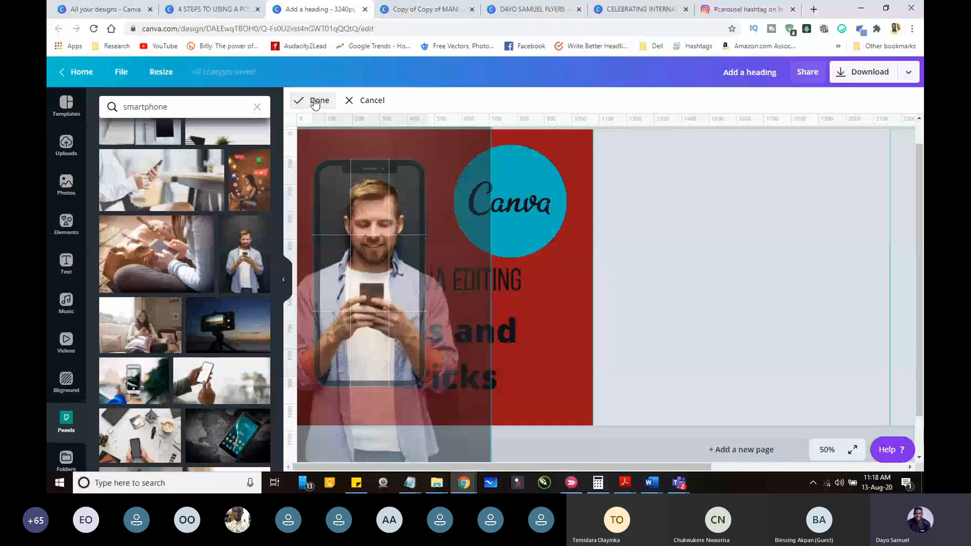
{"action": "left_click", "coordinate": [315, 101]}
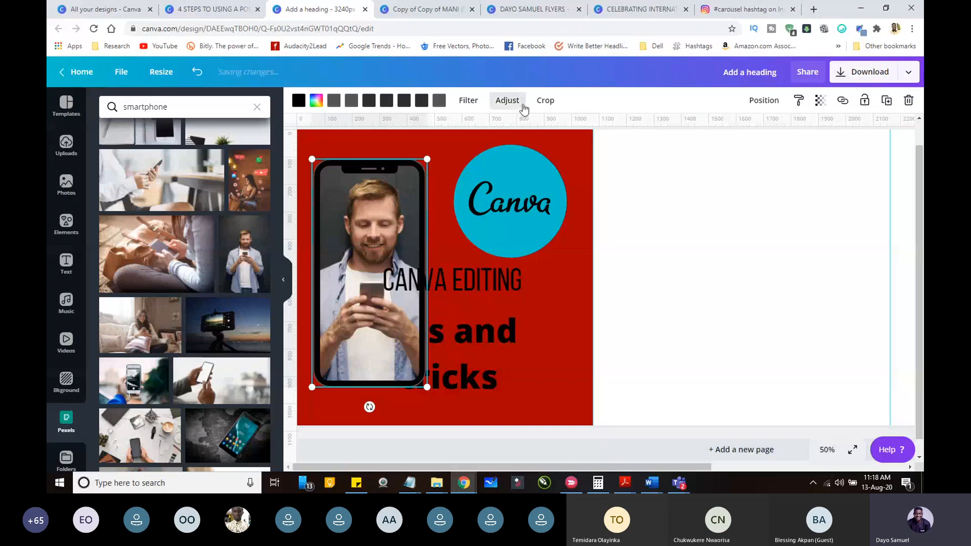
Step: Adjust the phone photo to a saturation of 50 and a contrast of 19
{"action": "left_click", "coordinate": [508, 101]}
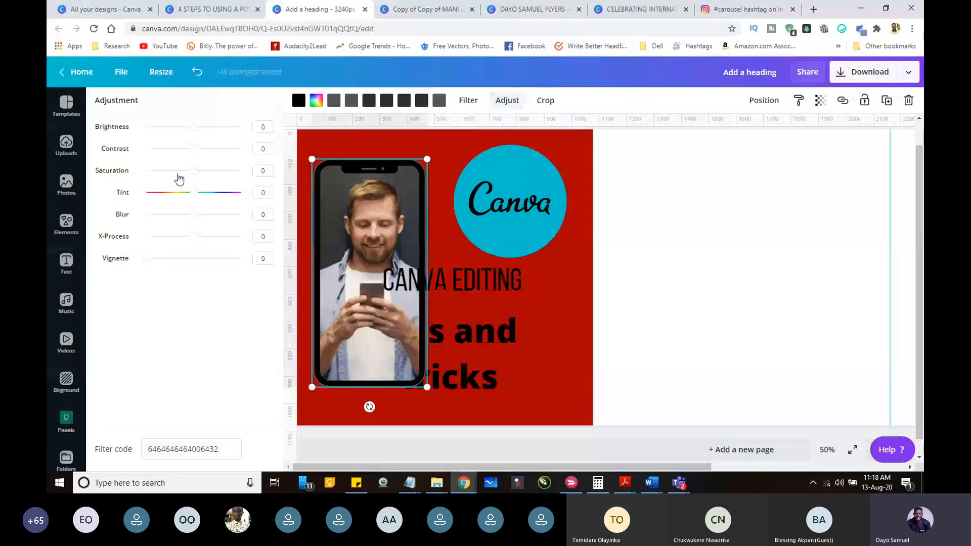
{"action": "left_click_drag", "start_coordinate": [194, 170], "coordinate": [203, 151]}
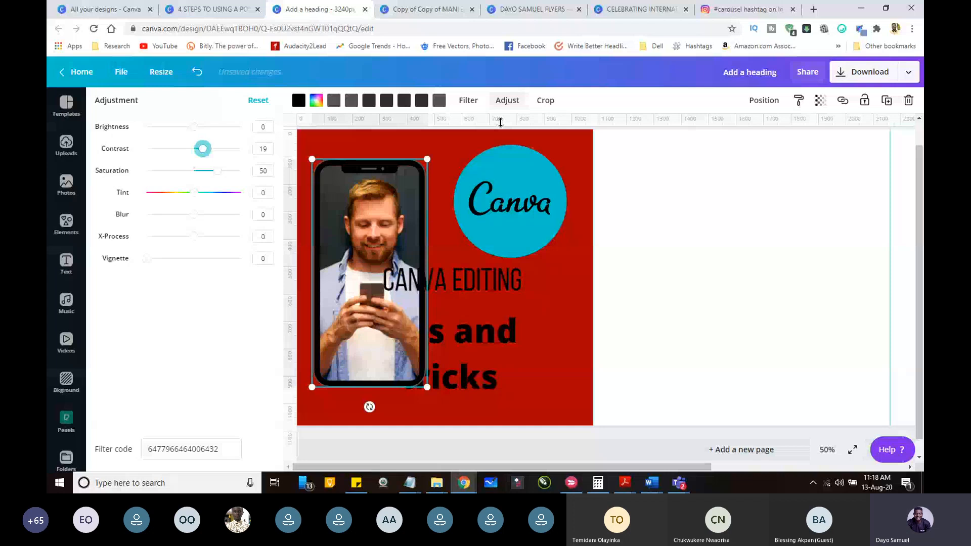
{"action": "left_click", "coordinate": [506, 101]}
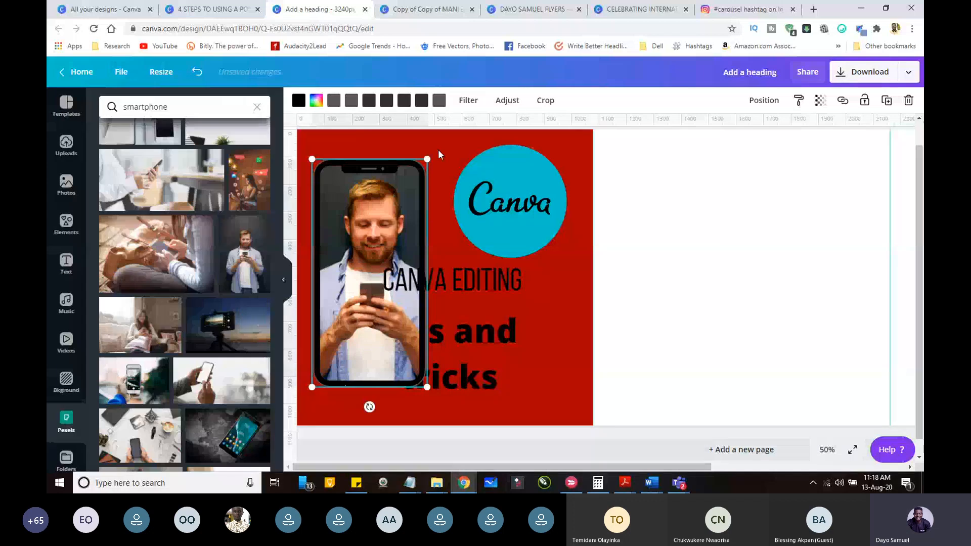
Step: Try cyan and red on the phone frame, and return it to black
{"action": "left_click", "coordinate": [462, 101]}
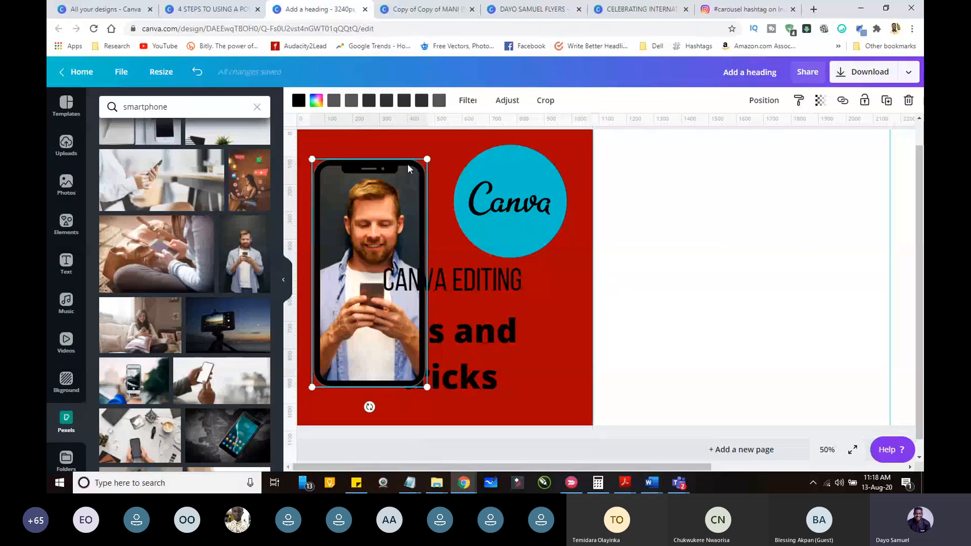
{"action": "left_click", "coordinate": [299, 108]}
{"action": "left_click", "coordinate": [140, 212]}
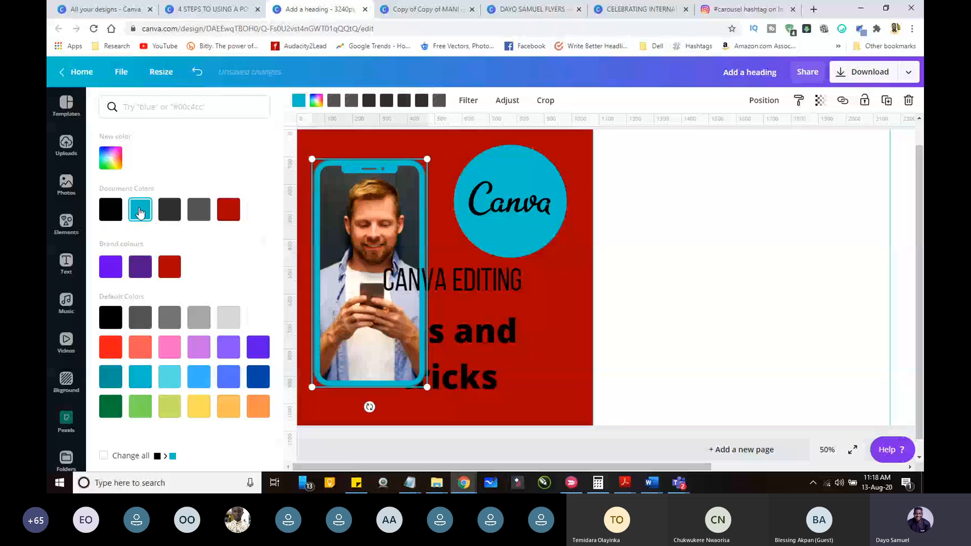
{"action": "left_click", "coordinate": [111, 349]}
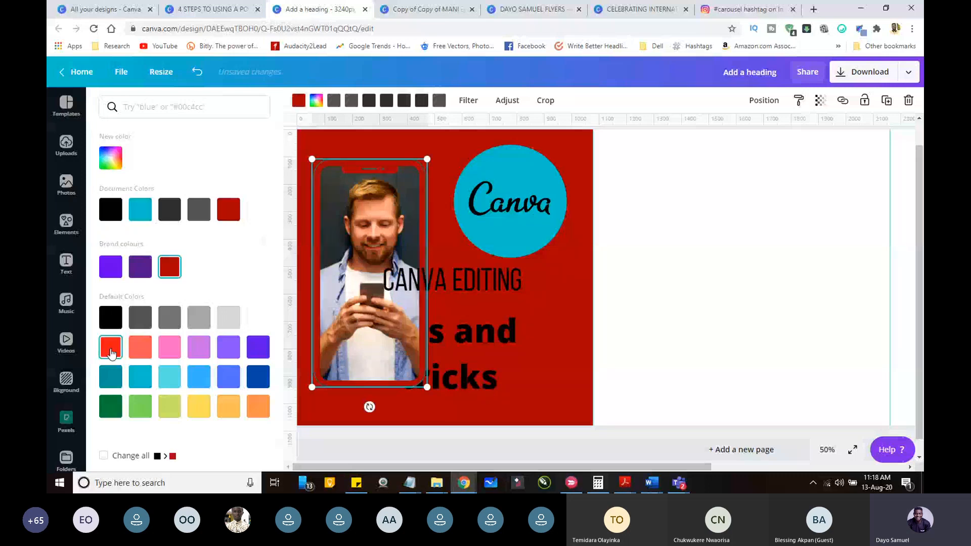
{"action": "left_click", "coordinate": [111, 209]}
Step: Shrink the phone slightly and place it at the first slide's right side, and reduce the Canva logo's size
{"action": "left_click_drag", "start_coordinate": [427, 387], "coordinate": [368, 275]}
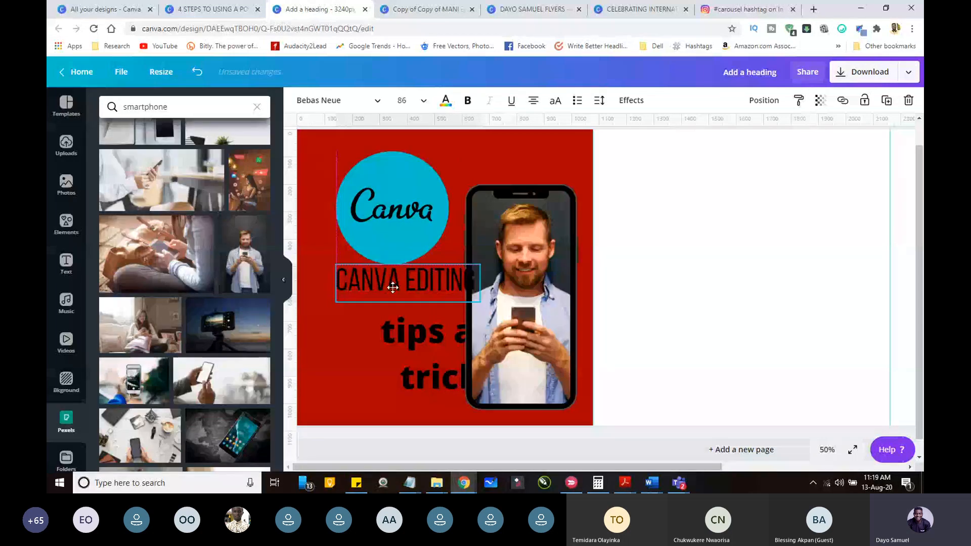
{"action": "left_click", "coordinate": [416, 195]}
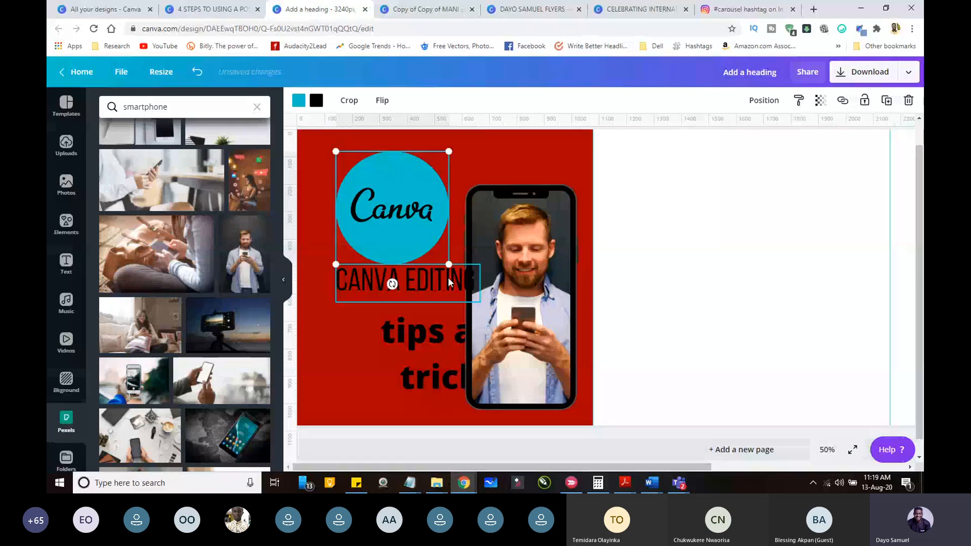
{"action": "left_click_drag", "start_coordinate": [448, 264], "coordinate": [418, 242]}
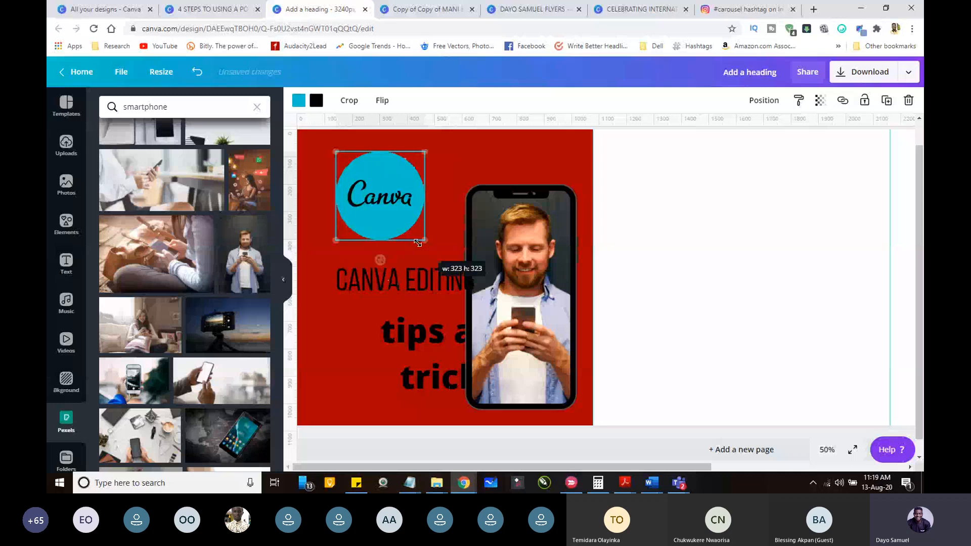
Step: Move the Canva logo over the phone's upper-left corner and bring it in front of the phone
{"action": "left_click_drag", "start_coordinate": [390, 180], "coordinate": [484, 181]}
{"action": "left_click", "coordinate": [764, 100]}
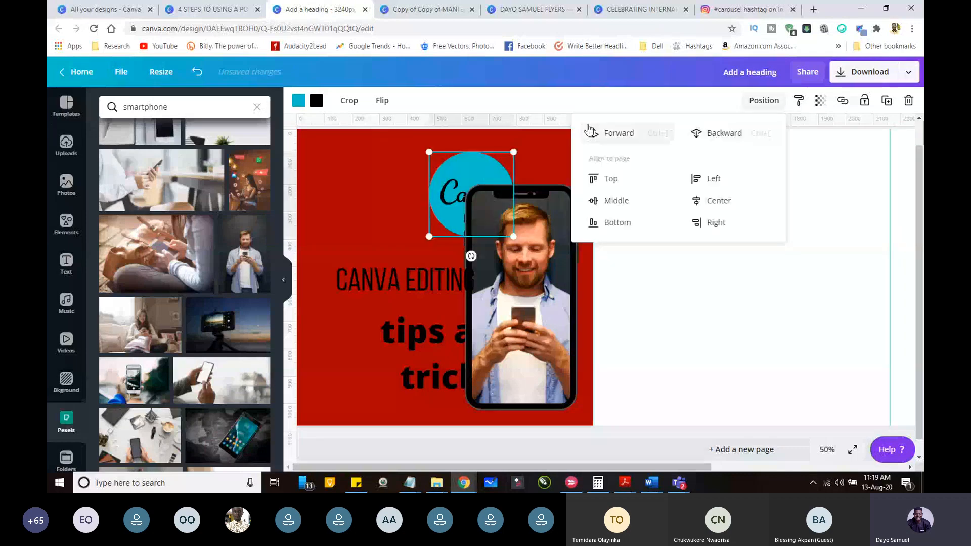
{"action": "left_click", "coordinate": [589, 132]}
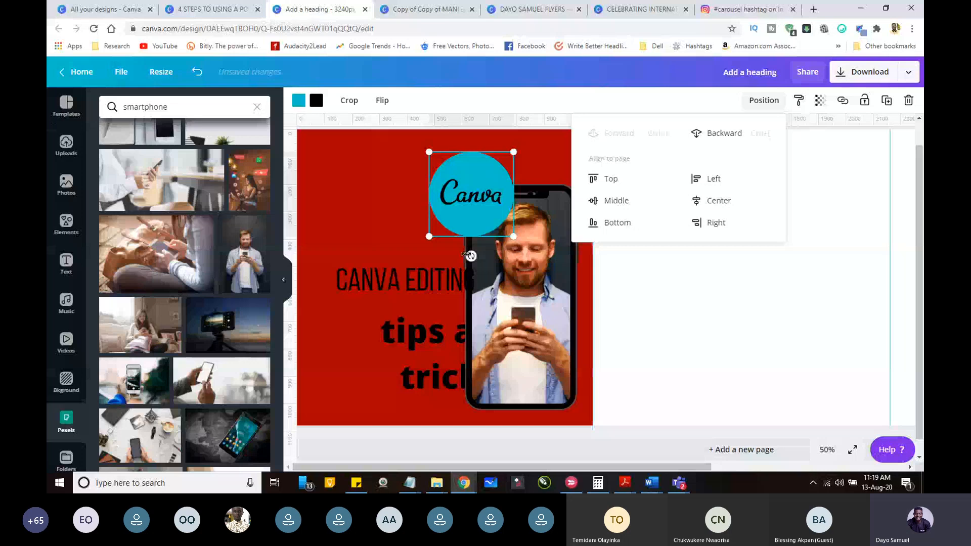
{"action": "left_click", "coordinate": [469, 255]}
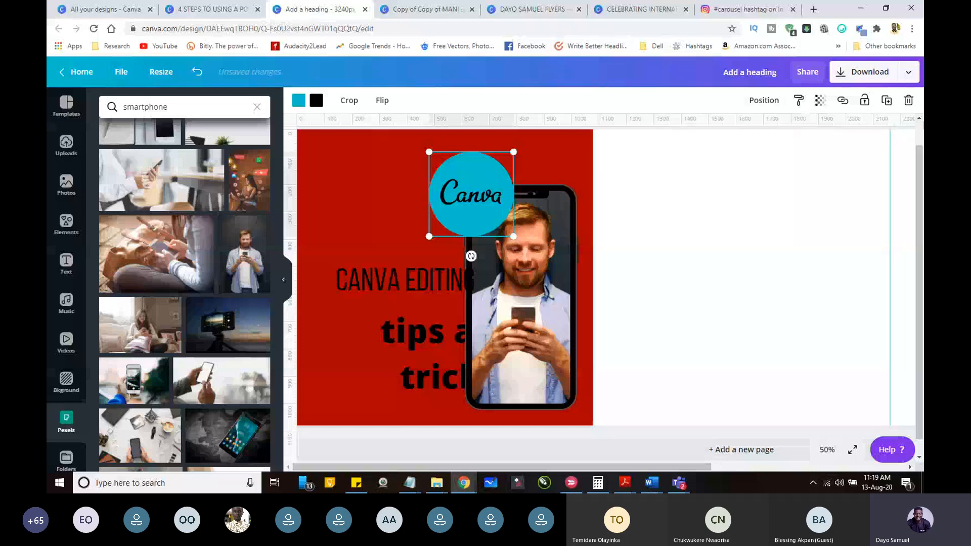
Step: Tilt the Canva logo clockwise and shrink it to about 250 px wide
{"action": "left_click_drag", "start_coordinate": [471, 256], "coordinate": [450, 252]}
{"action": "left_click_drag", "start_coordinate": [497, 247], "coordinate": [482, 228]}
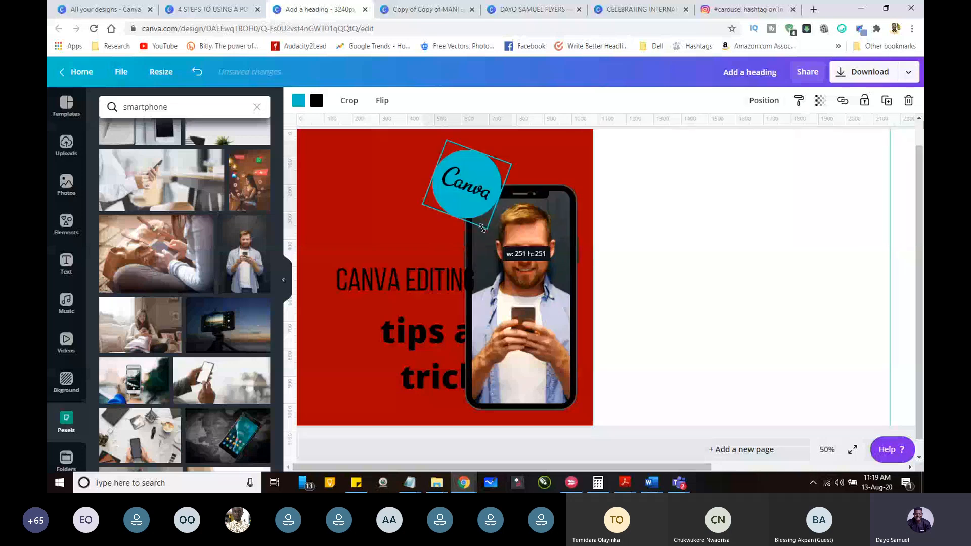
{"action": "left_click_drag", "start_coordinate": [482, 228], "coordinate": [482, 228]}
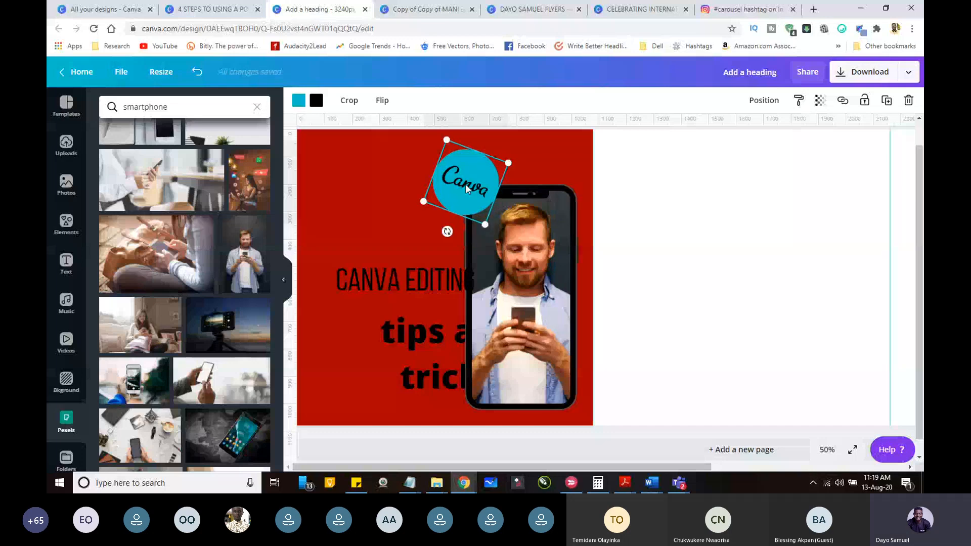
Step: Place the CANVA EDITING heading on two lines left of the phone, with font size 120 and left alignment
{"action": "left_click_drag", "start_coordinate": [423, 275], "coordinate": [394, 253]}
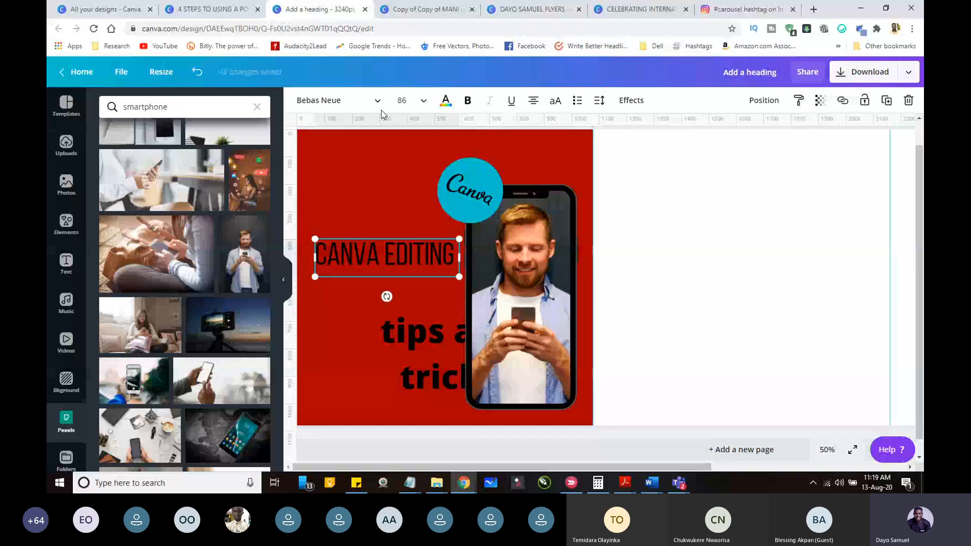
{"action": "left_click", "coordinate": [402, 101]}
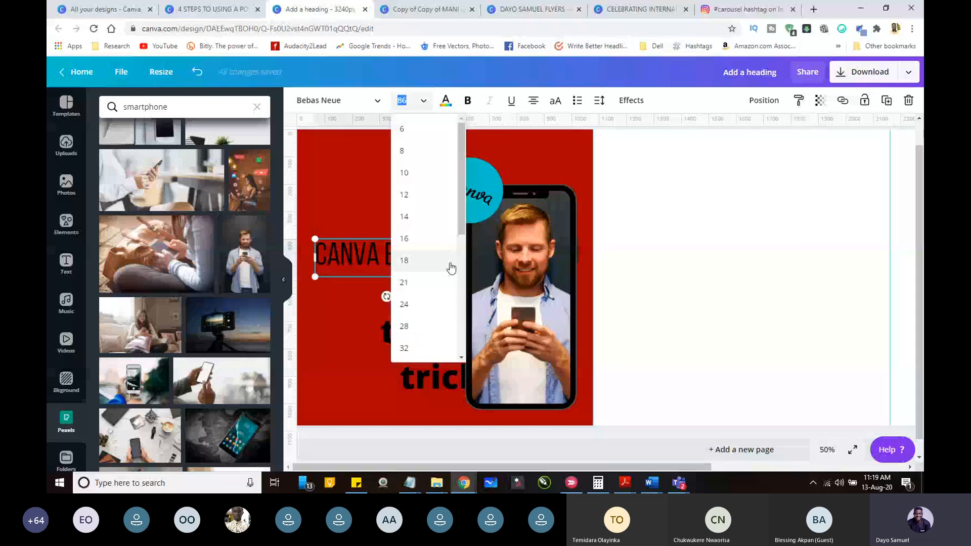
{"action": "scroll", "coordinate": [451, 268], "scroll_direction": "down", "scroll_amount": 5}
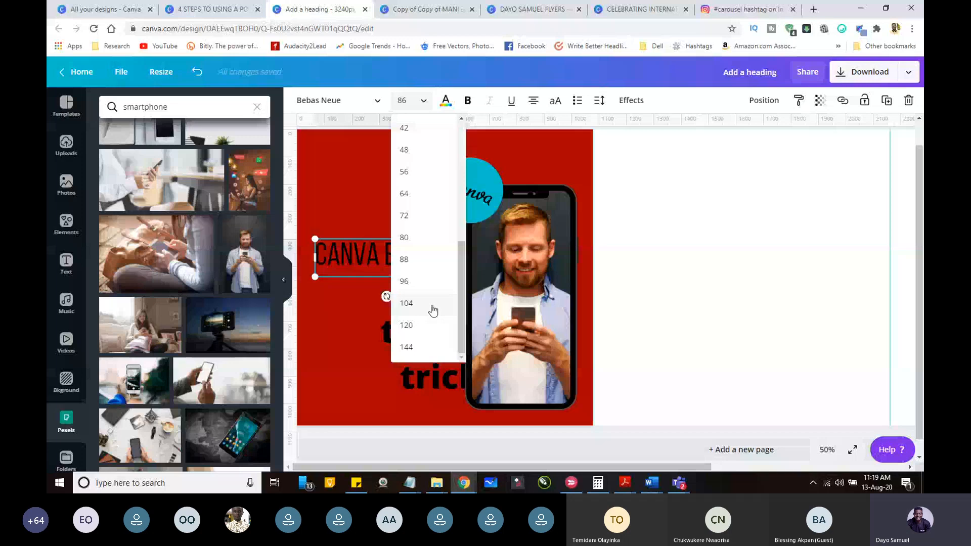
{"action": "left_click", "coordinate": [425, 325]}
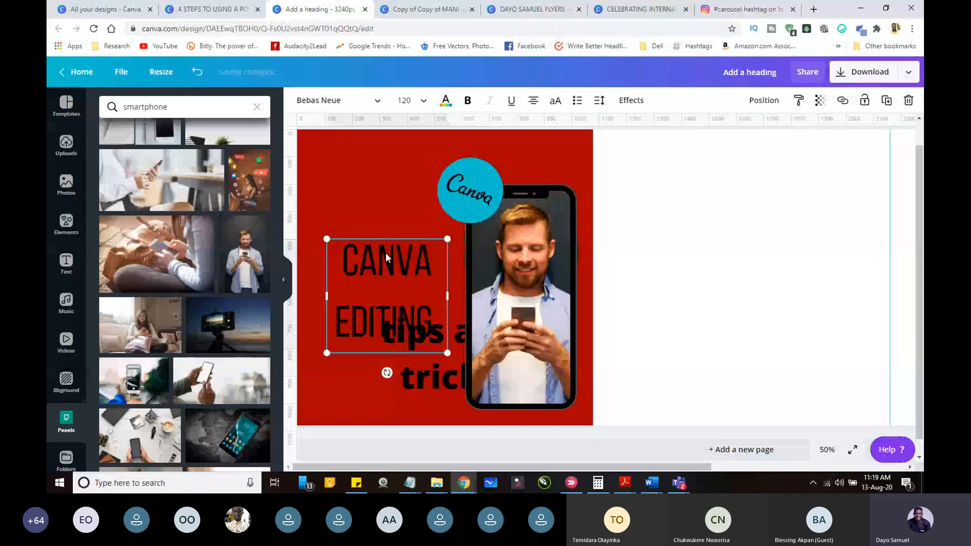
{"action": "left_click", "coordinate": [532, 104]}
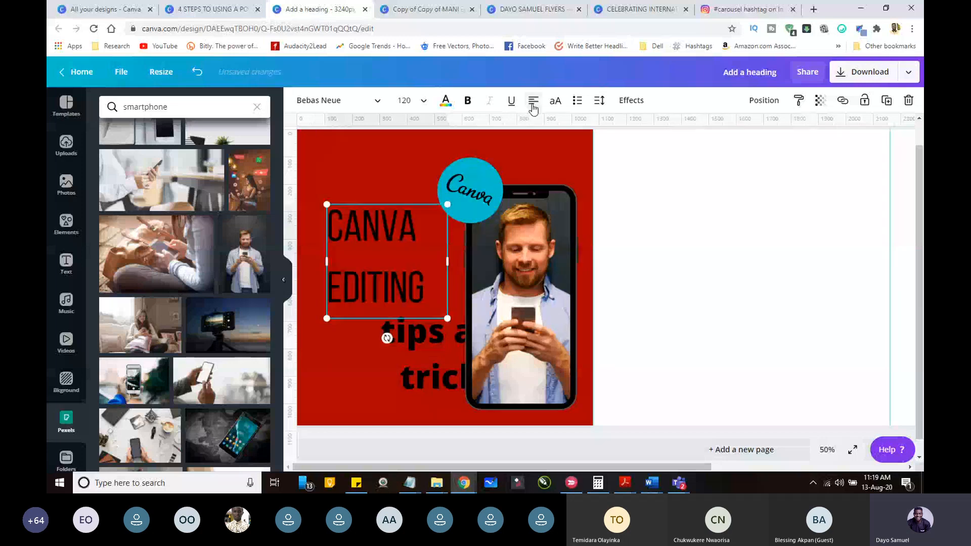
Step: Search the text colours for yellow and colour the CANVA EDITING heading yellow
{"action": "left_click", "coordinate": [446, 100]}
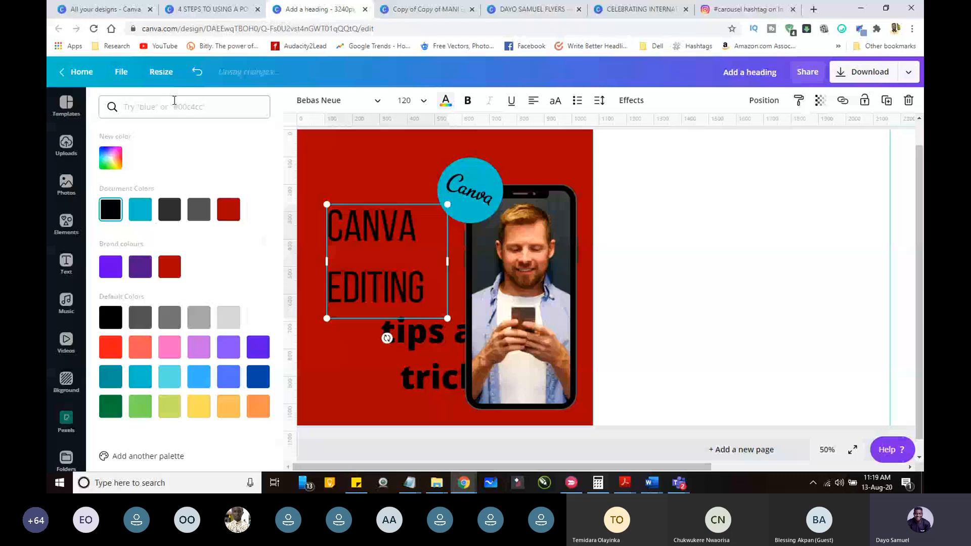
{"action": "left_click", "coordinate": [175, 107]}
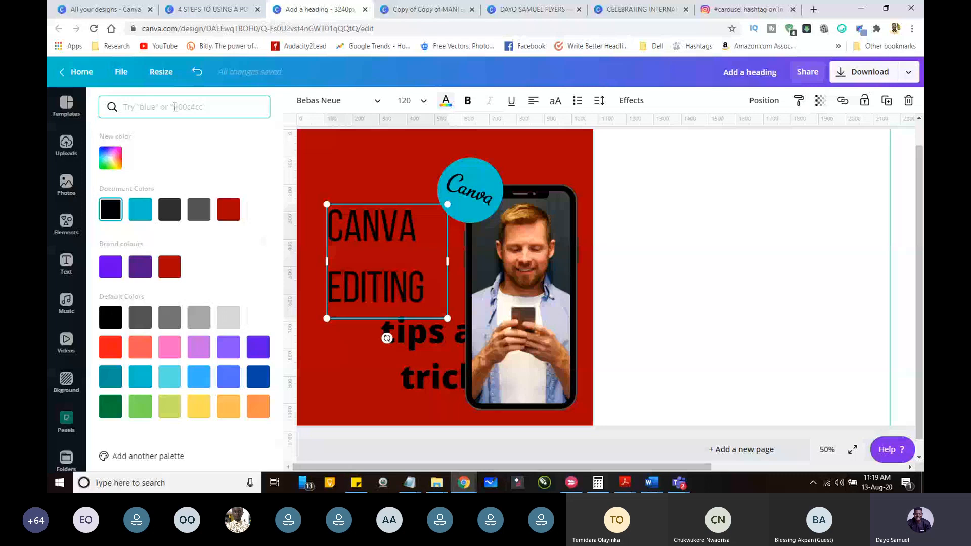
{"action": "type", "text": "yellow"}
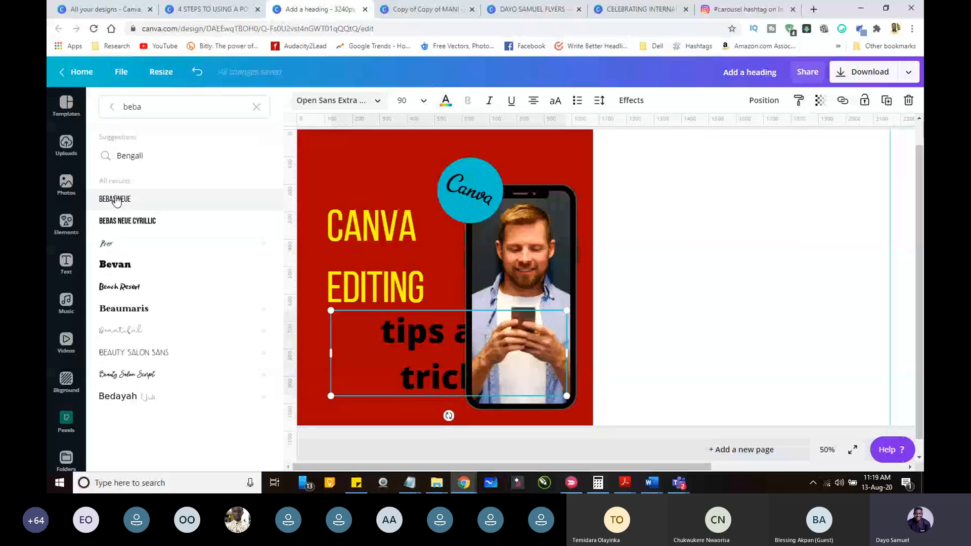
Step: Set the tips and tricks text in Bebas Neue, shrink it to about size 64, and align it under the heading's left edge
{"action": "left_click", "coordinate": [115, 201]}
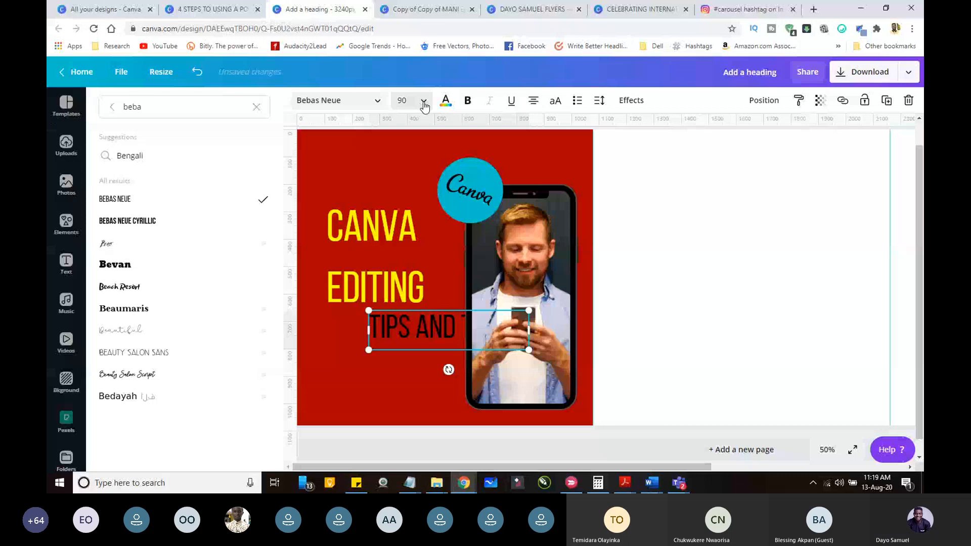
{"action": "left_click", "coordinate": [424, 103]}
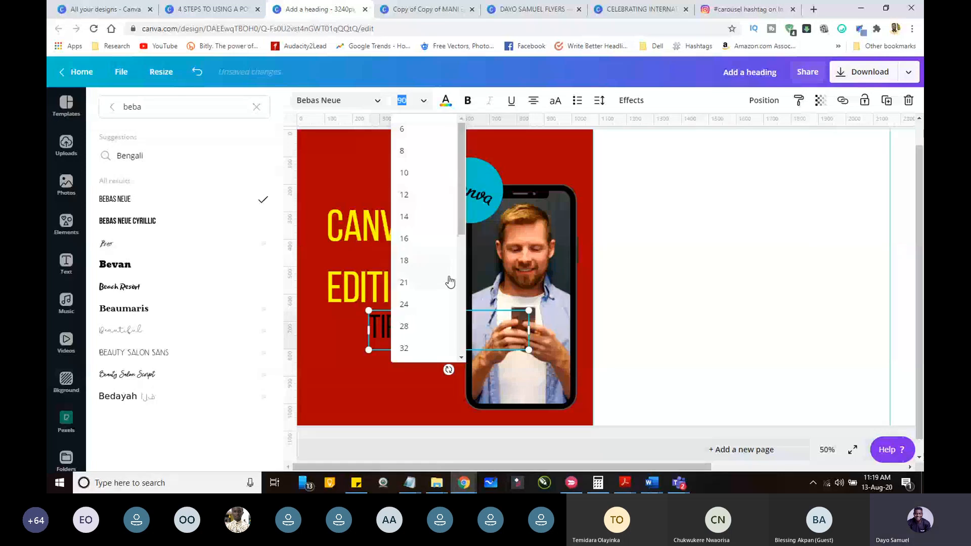
{"action": "left_click", "coordinate": [392, 330]}
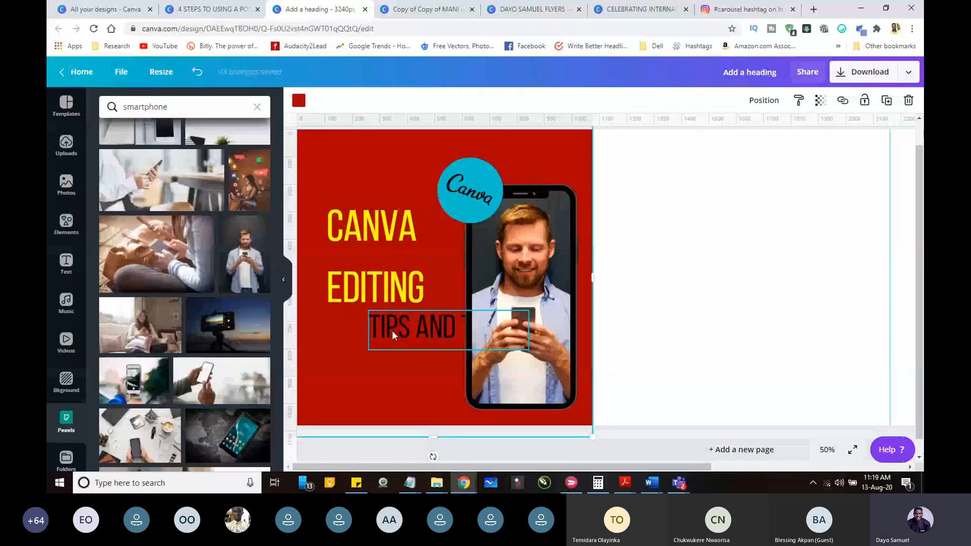
{"action": "left_click_drag", "start_coordinate": [393, 330], "coordinate": [411, 330]}
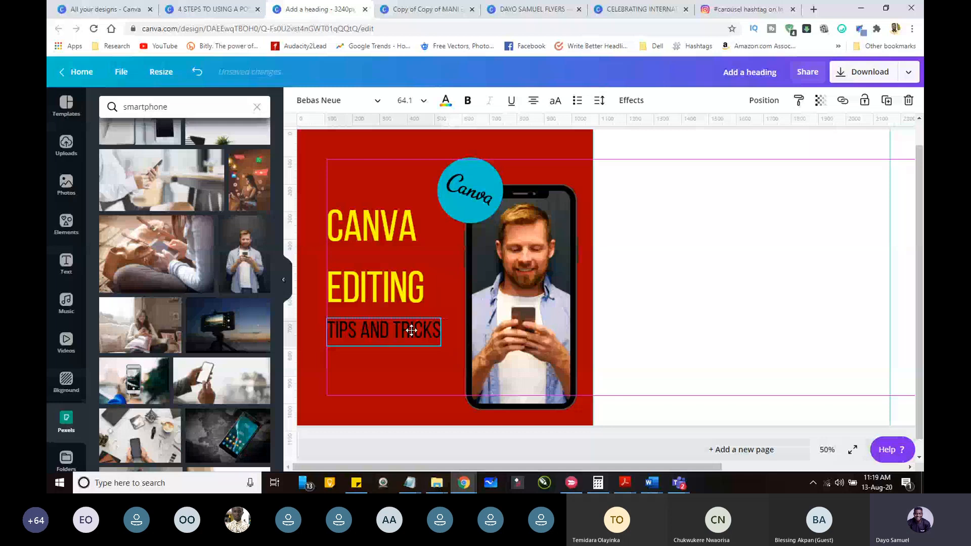
Step: Tighten the CANVA EDITING heading's line height to 0.92 and narrow its text box so it stays on two lines
{"action": "left_click", "coordinate": [403, 288]}
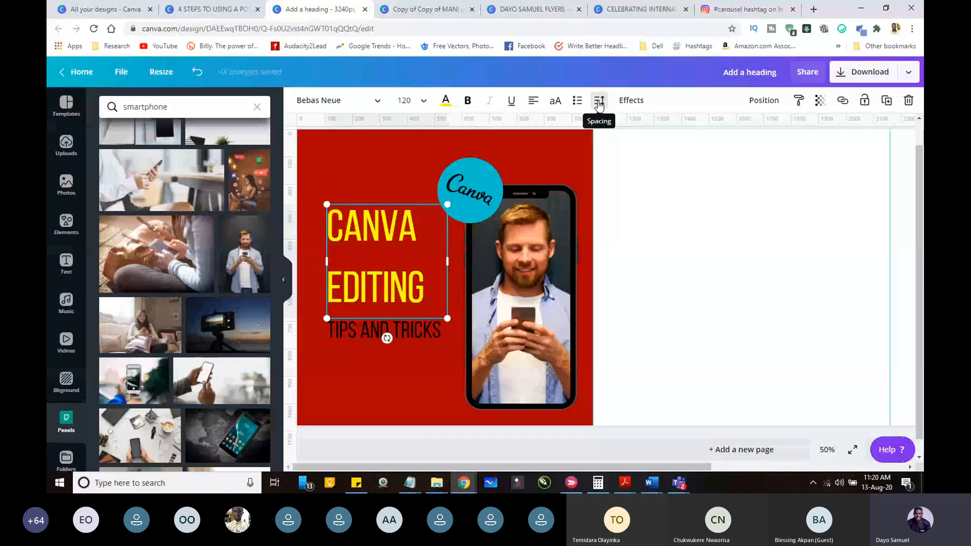
{"action": "left_click", "coordinate": [600, 103]}
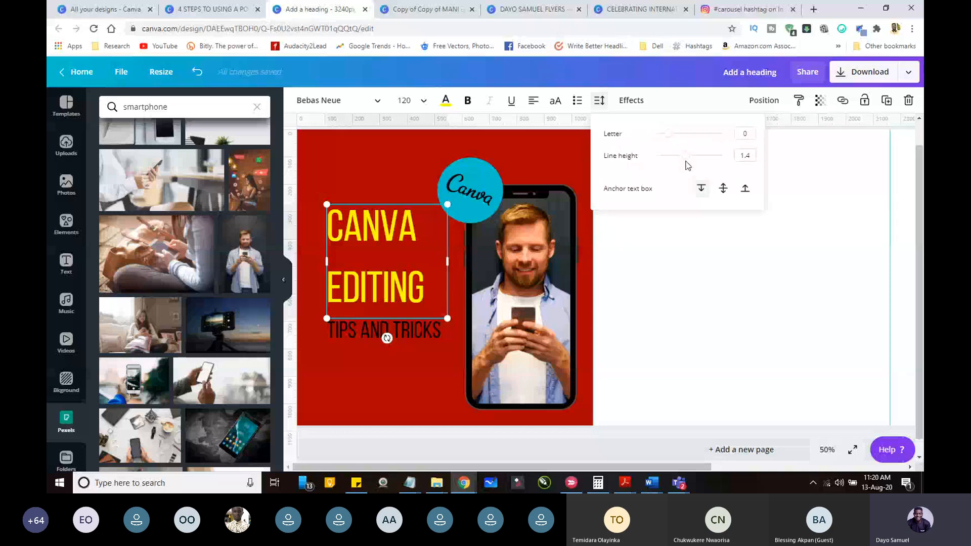
{"action": "left_click_drag", "start_coordinate": [687, 157], "coordinate": [669, 161]}
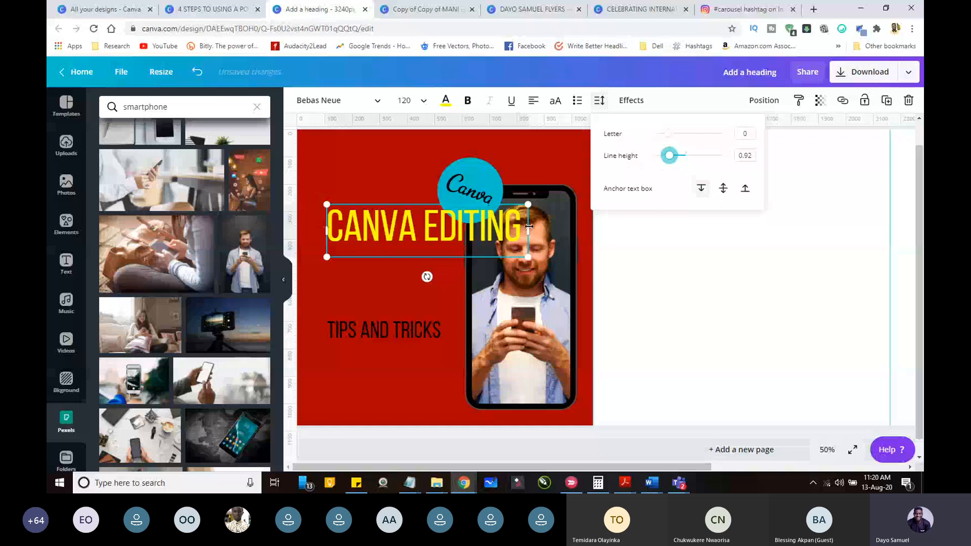
{"action": "left_click_drag", "start_coordinate": [529, 227], "coordinate": [437, 229]}
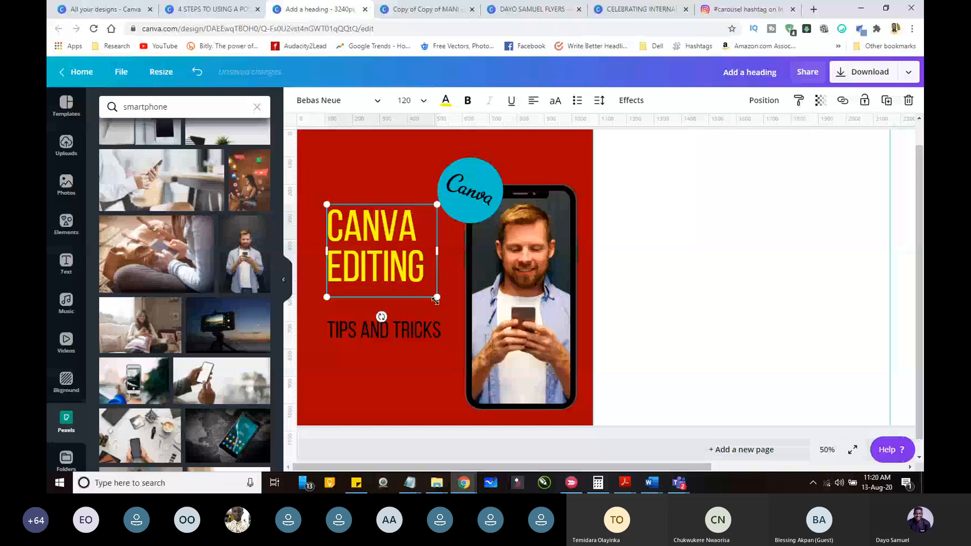
Step: Enlarge the CANVA EDITING heading to font size 176 and position it between the slide's left edge and the phone
{"action": "left_click_drag", "start_coordinate": [436, 298], "coordinate": [504, 367]}
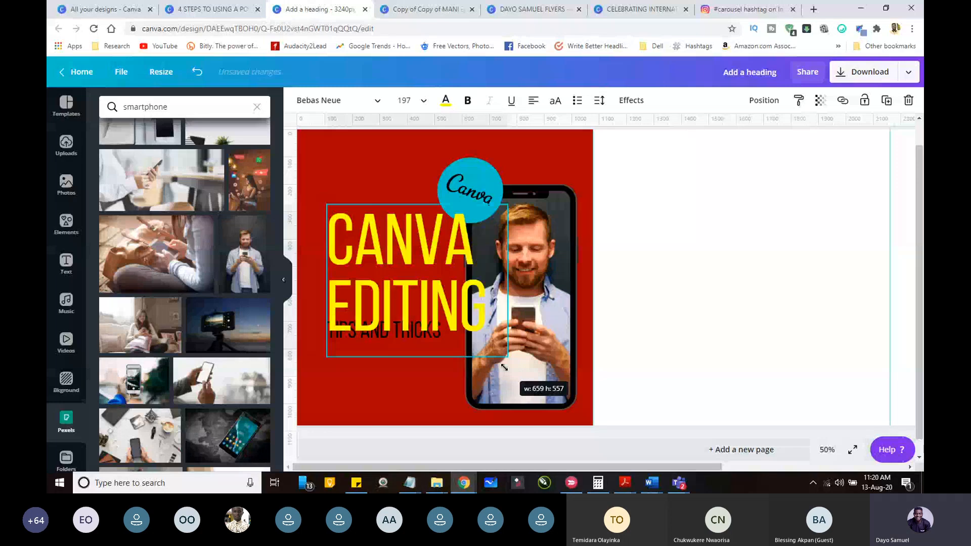
{"action": "left_click_drag", "start_coordinate": [504, 367], "coordinate": [502, 366]}
{"action": "left_click_drag", "start_coordinate": [378, 257], "coordinate": [362, 249]}
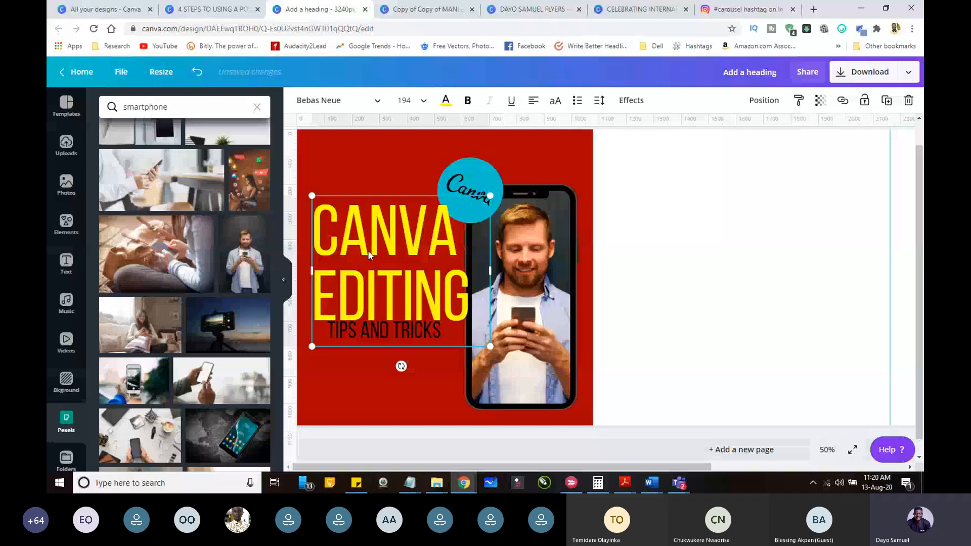
{"action": "left_click_drag", "start_coordinate": [490, 347], "coordinate": [474, 332]}
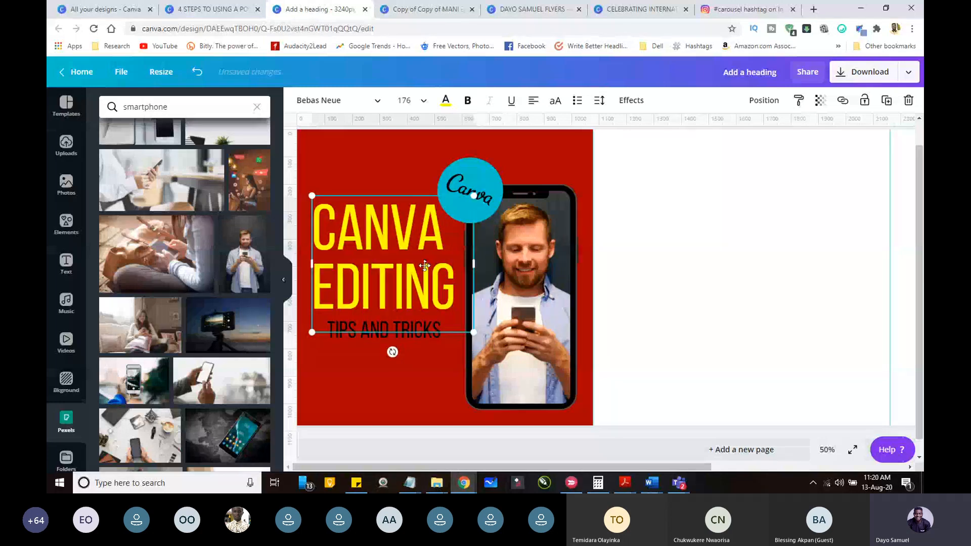
{"action": "left_click_drag", "start_coordinate": [424, 265], "coordinate": [430, 285]}
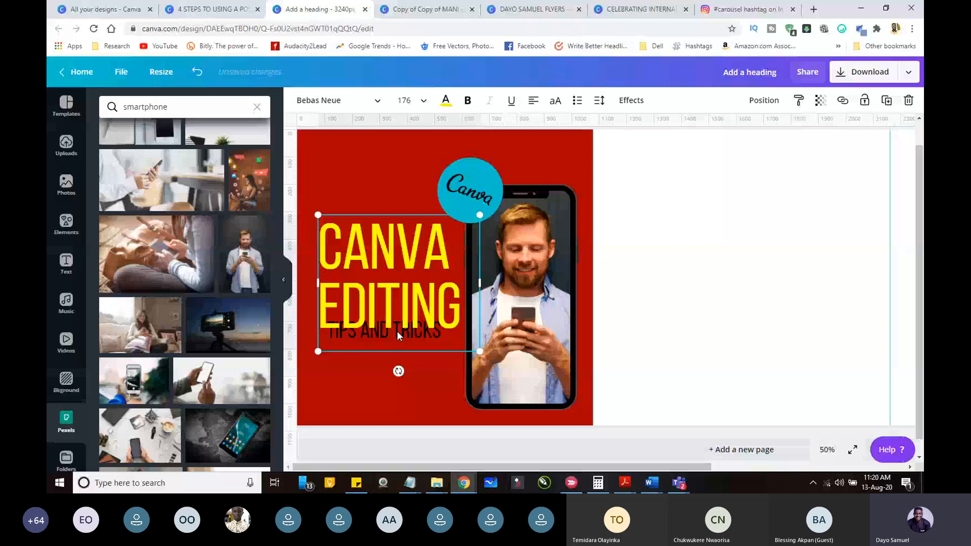
Step: Send the CANVA EDITING heading one layer backward and place the tips and tricks text directly beneath it, flush with its left edge
{"action": "left_click", "coordinate": [385, 335]}
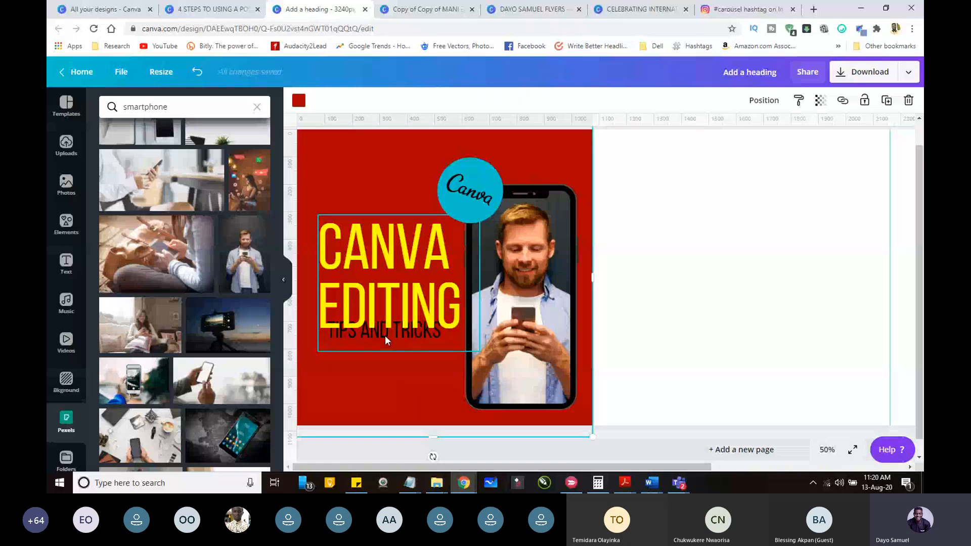
{"action": "left_click", "coordinate": [384, 335]}
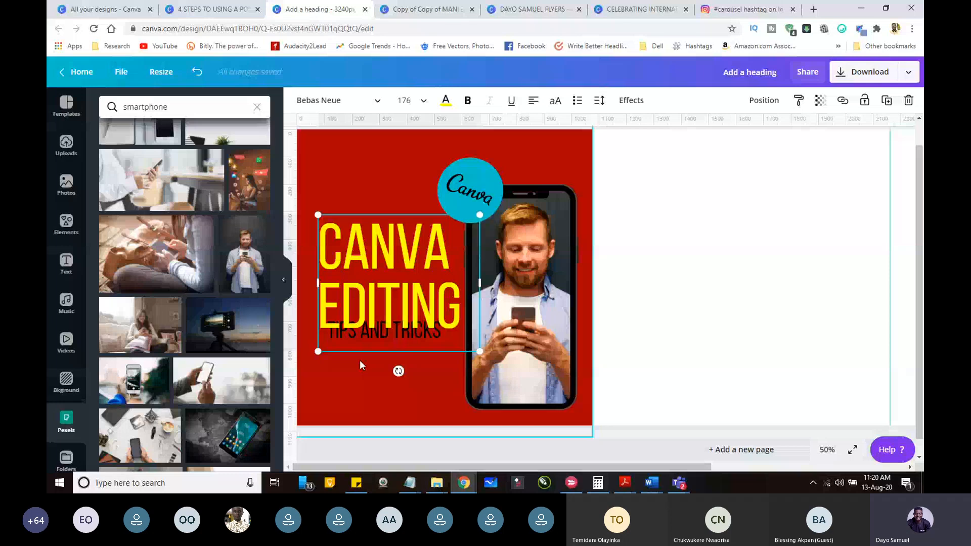
{"action": "left_click", "coordinate": [763, 100]}
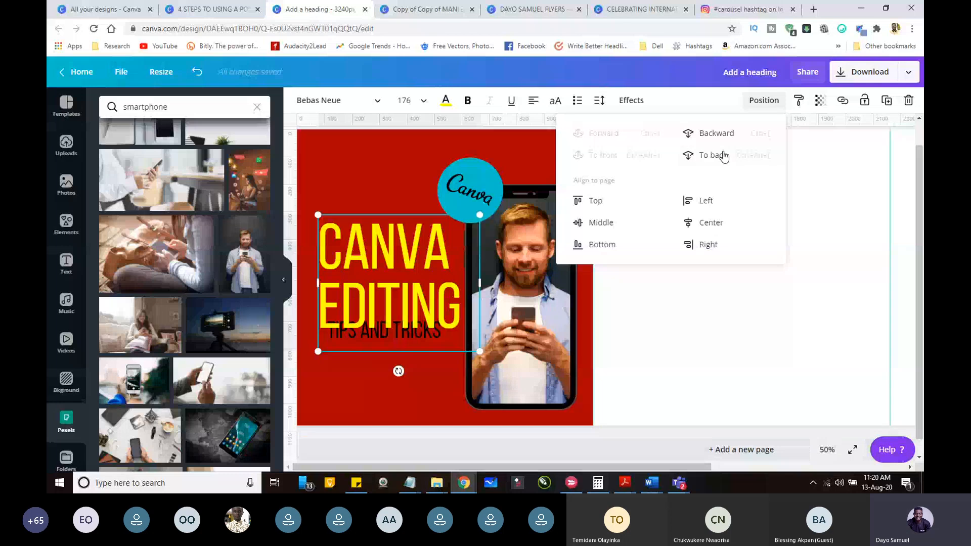
{"action": "left_click_drag", "start_coordinate": [384, 331], "coordinate": [377, 348]}
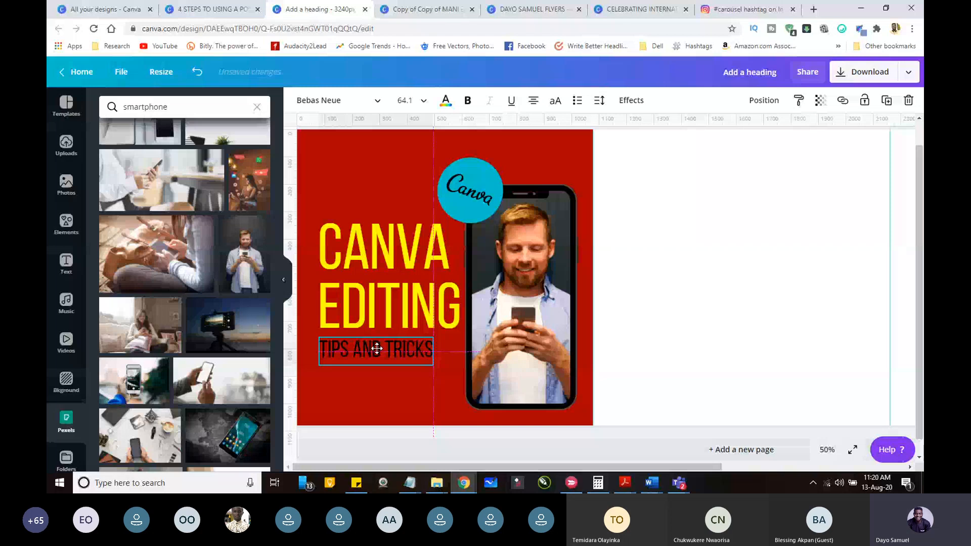
Step: Adjust the tips and tricks text's alignment and colour it white from the document colours
{"action": "left_click", "coordinate": [533, 100]}
{"action": "left_click", "coordinate": [446, 100]}
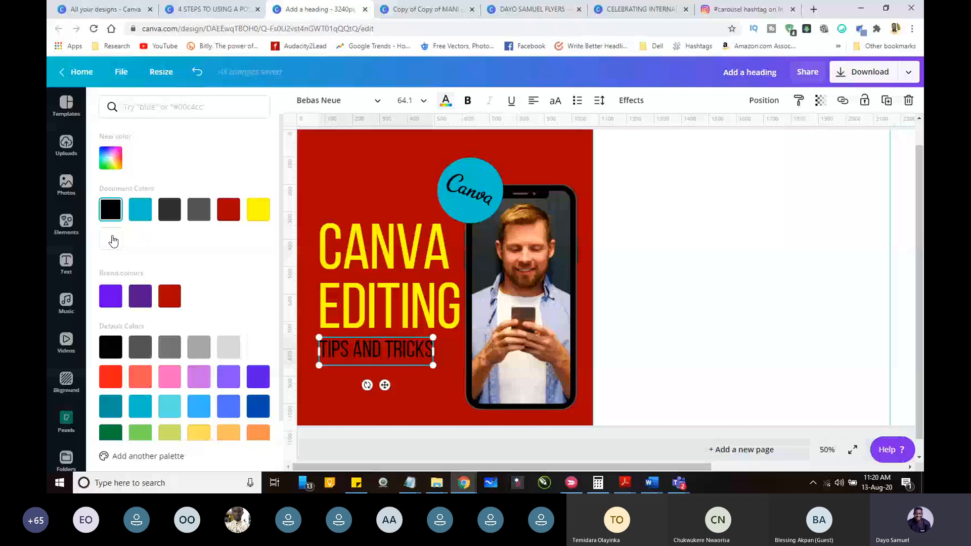
{"action": "left_click", "coordinate": [113, 242]}
Step: Undo the red square added on the second slide and browse the frames among the design elements
{"action": "left_click", "coordinate": [67, 226]}
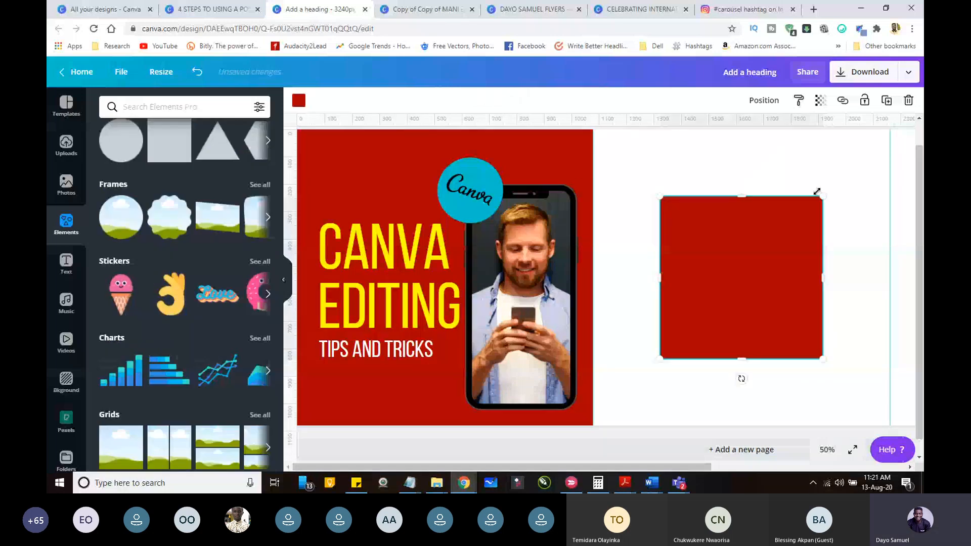
{"action": "key", "text": "ctrl+z"}
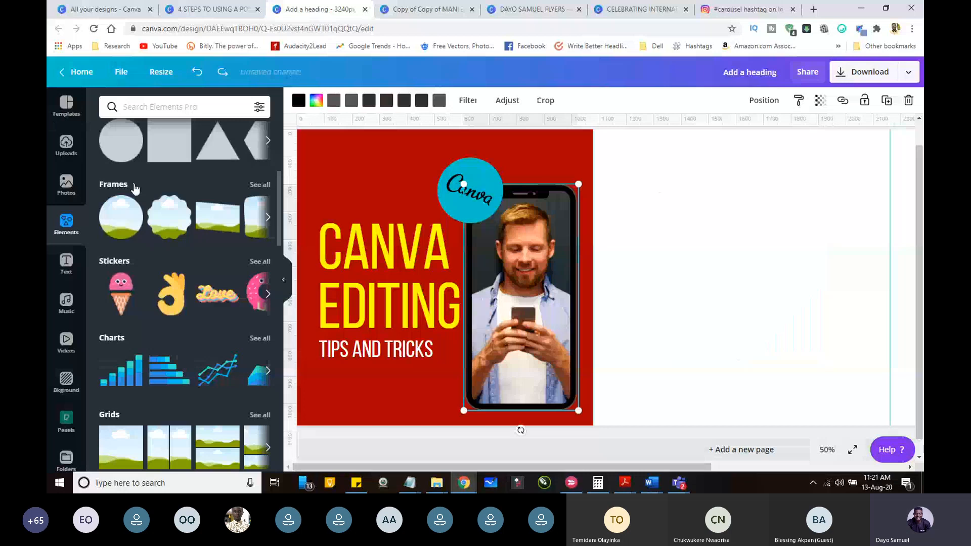
{"action": "left_click", "coordinate": [132, 185]}
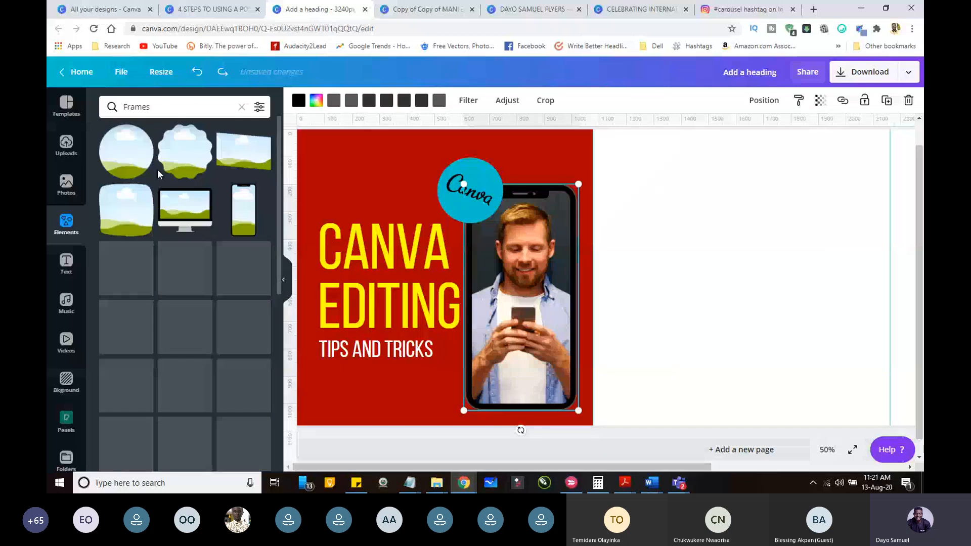
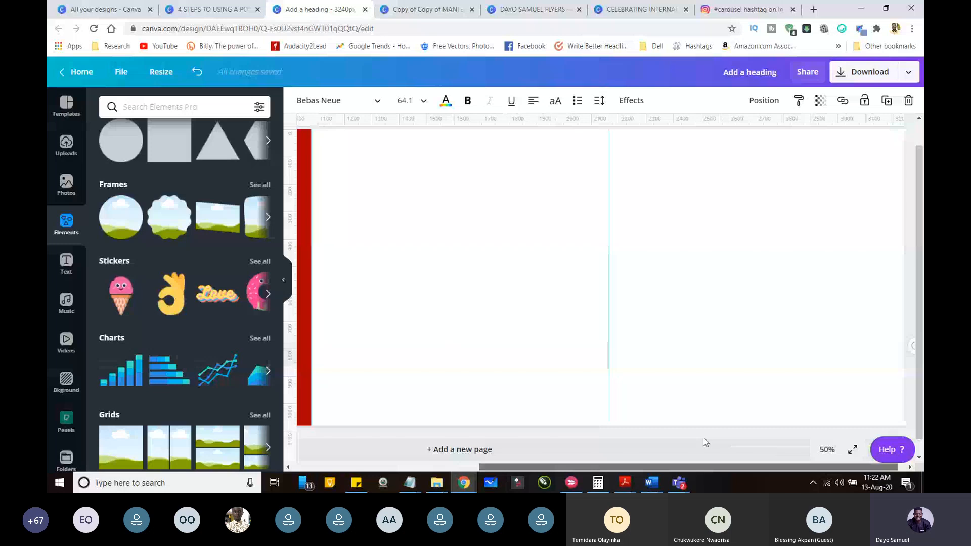
Step: Add the cut-out photo of the seated man in a black shirt from the uploaded images, large across the second and third slides
{"action": "left_click", "coordinate": [594, 441]}
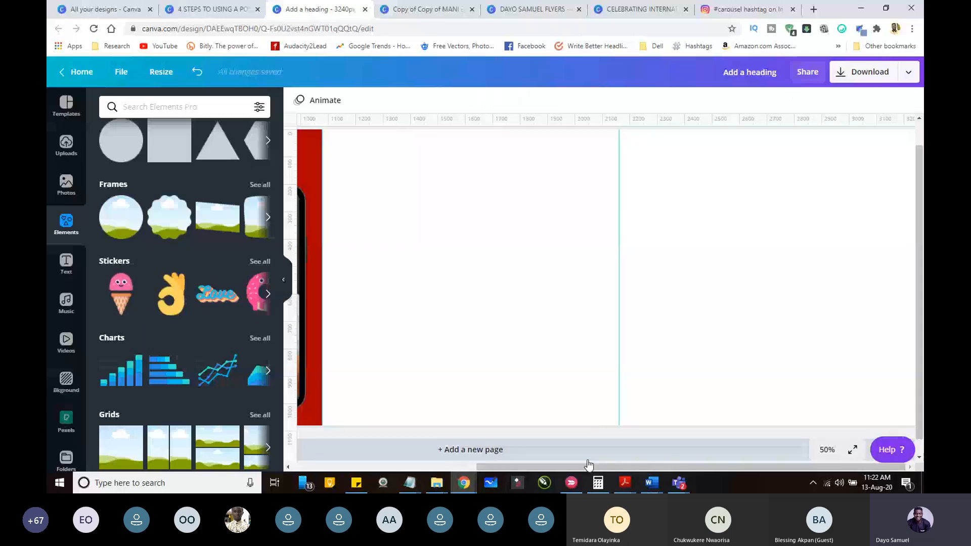
{"action": "left_click", "coordinate": [65, 152]}
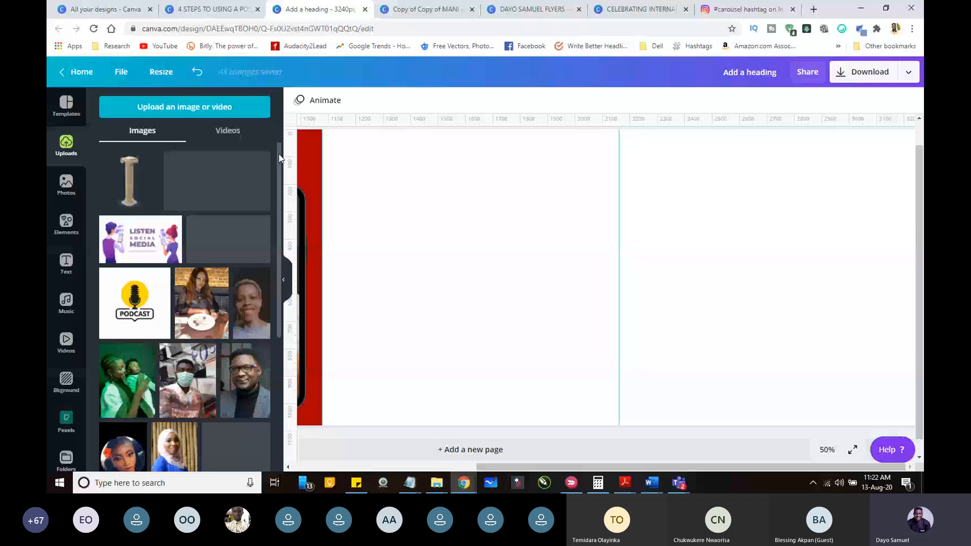
{"action": "left_click_drag", "start_coordinate": [279, 159], "coordinate": [279, 421]}
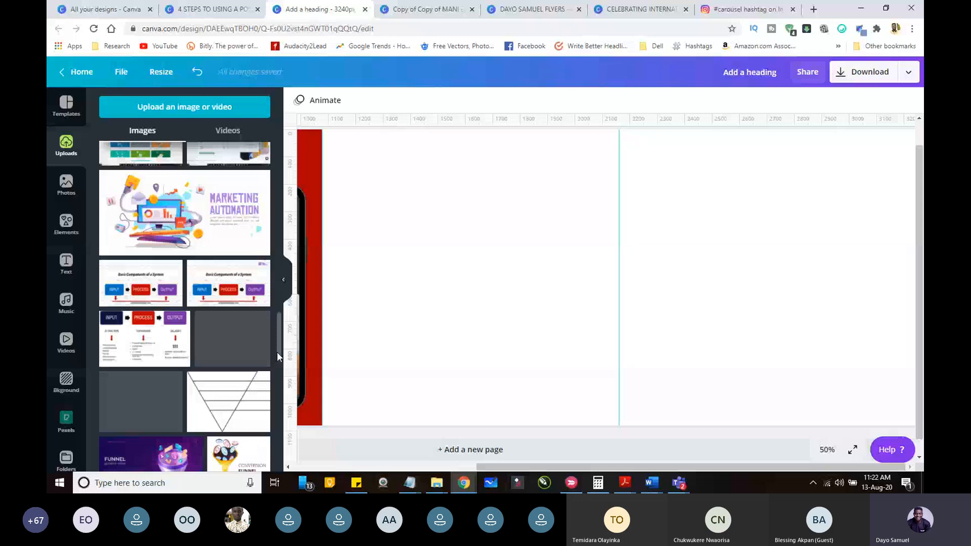
{"action": "left_click_drag", "start_coordinate": [277, 353], "coordinate": [279, 372]}
{"action": "scroll", "coordinate": [279, 377], "scroll_direction": "down", "scroll_amount": 5}
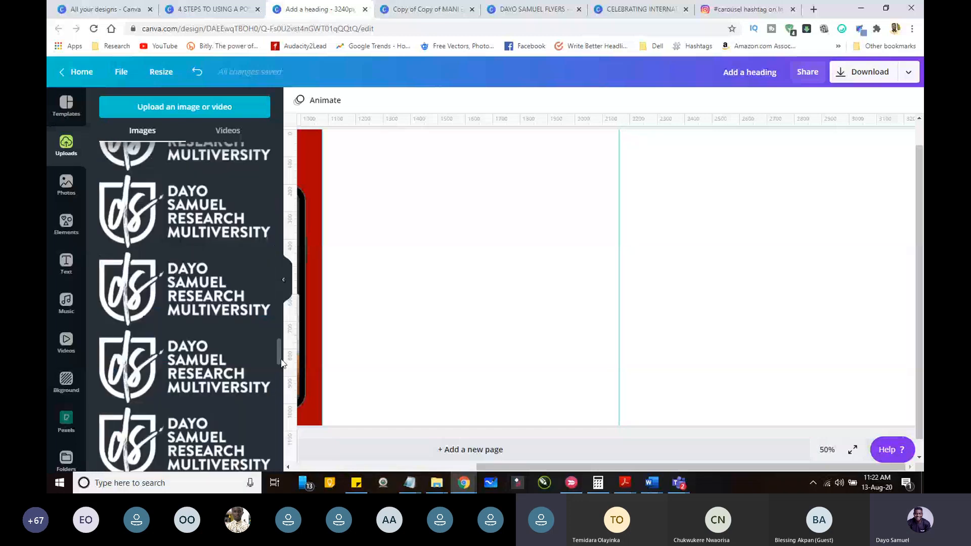
{"action": "left_click_drag", "start_coordinate": [281, 360], "coordinate": [276, 407]}
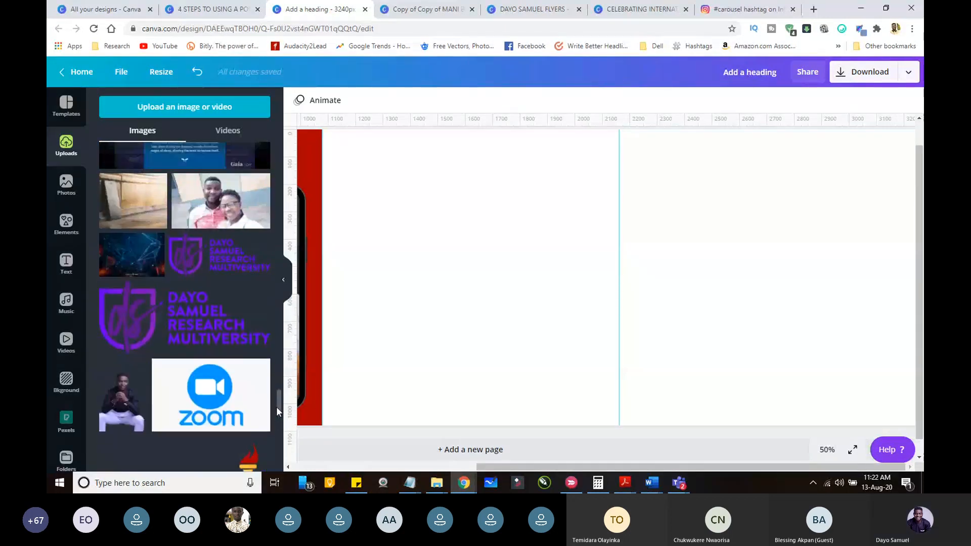
{"action": "left_click_drag", "start_coordinate": [112, 385], "coordinate": [586, 314]}
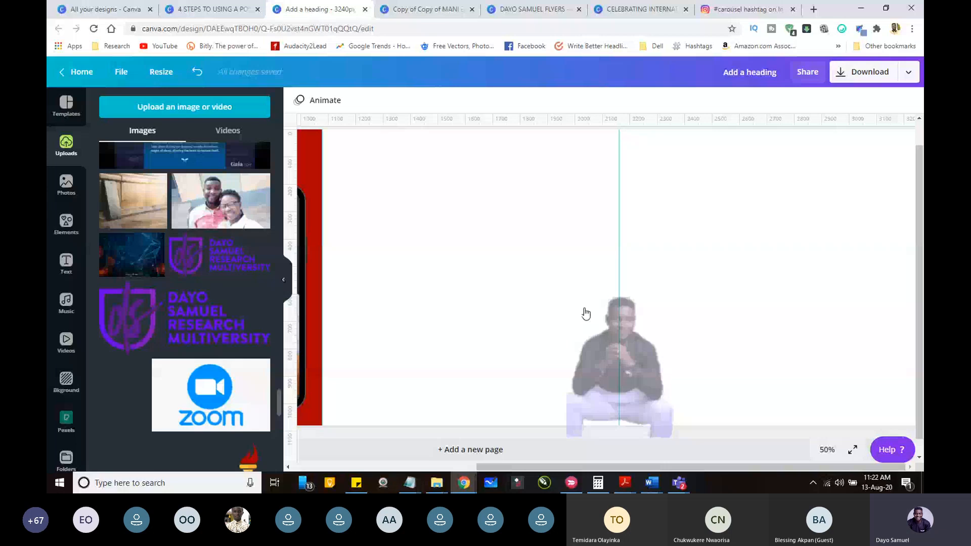
{"action": "left_click_drag", "start_coordinate": [585, 313], "coordinate": [554, 285]}
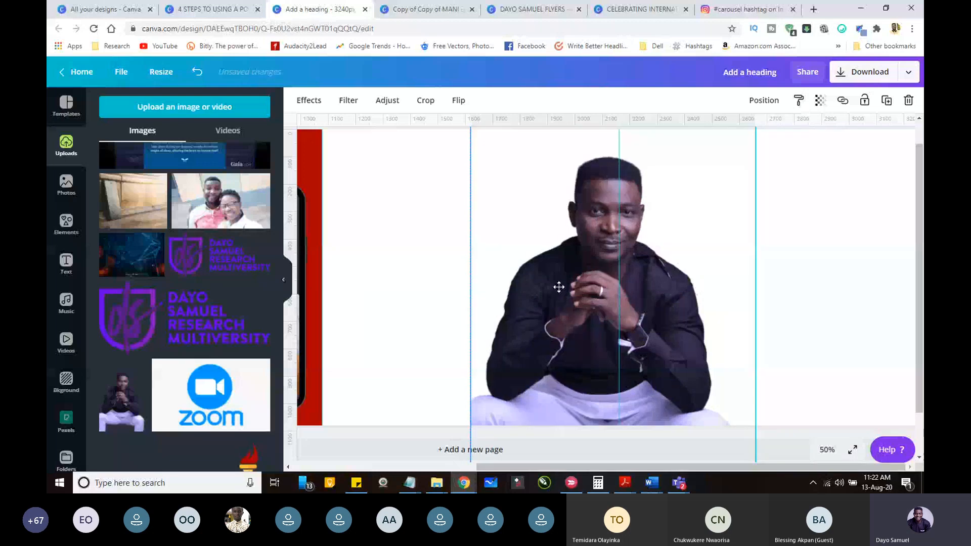
Step: Centre the man's photo on the dividing line between the second and third slides, with his legs running off the lower canvas edge
{"action": "left_click_drag", "start_coordinate": [558, 287], "coordinate": [559, 306]}
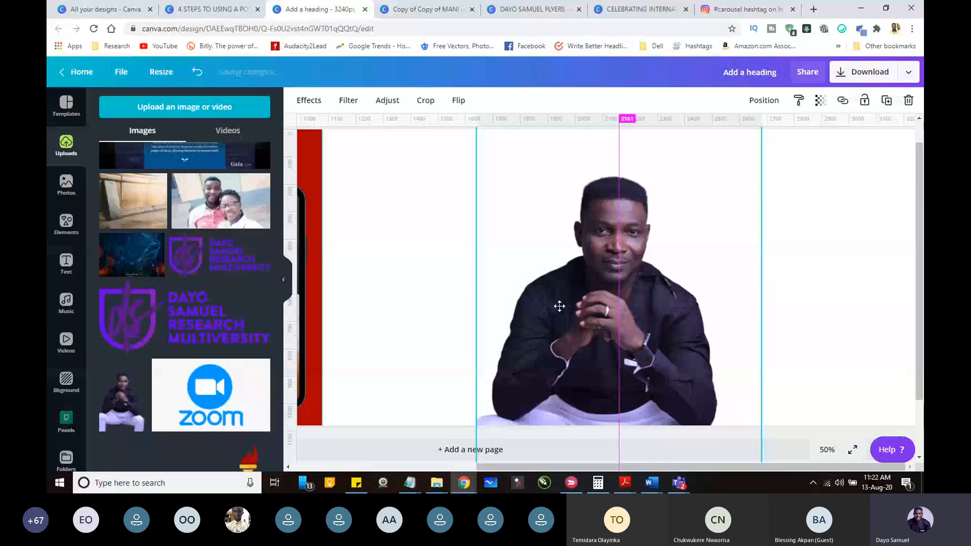
{"action": "left_click_drag", "start_coordinate": [559, 306], "coordinate": [560, 306]}
{"action": "left_click_drag", "start_coordinate": [920, 200], "coordinate": [922, 177]}
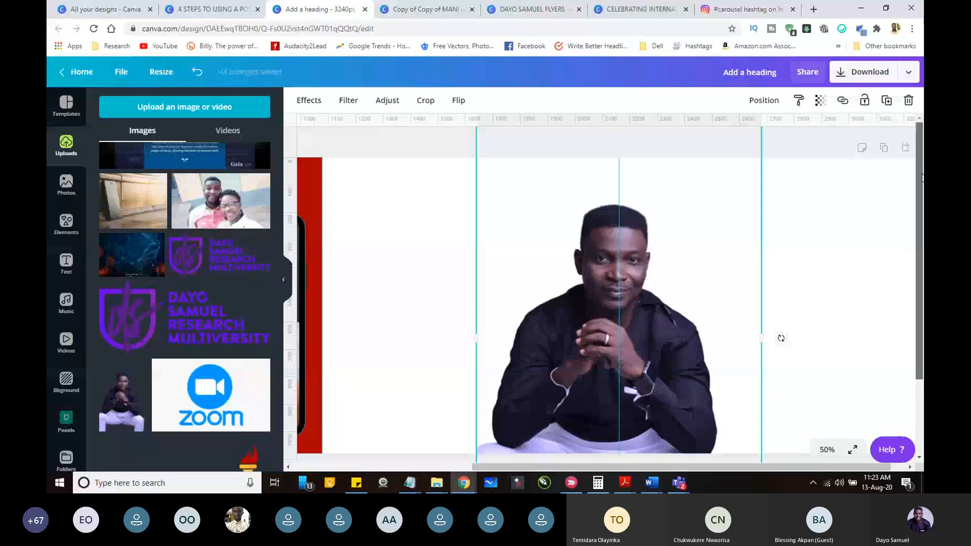
{"action": "left_click", "coordinate": [413, 152]}
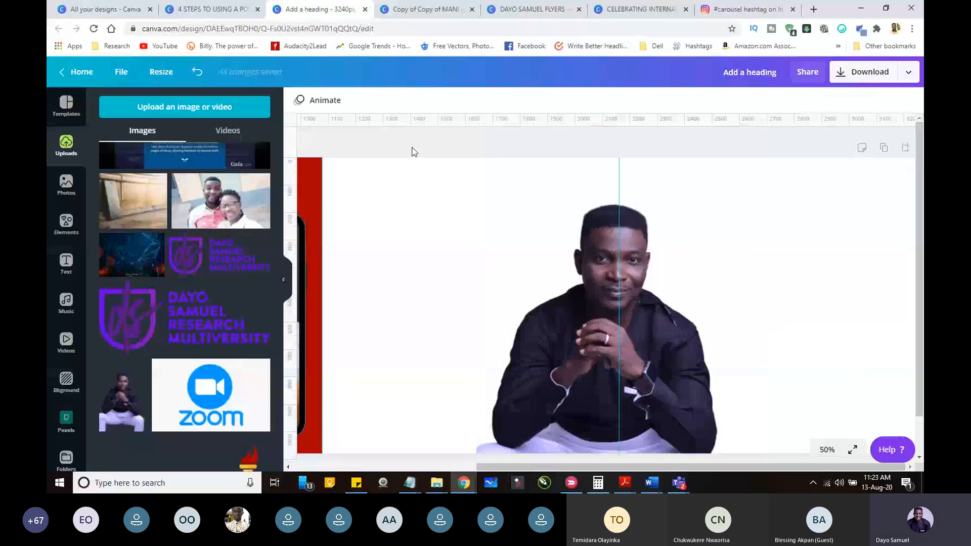
Step: Cover the second slide with a square shape, colour it yellow and place it behind the man's photo
{"action": "left_click", "coordinate": [65, 222]}
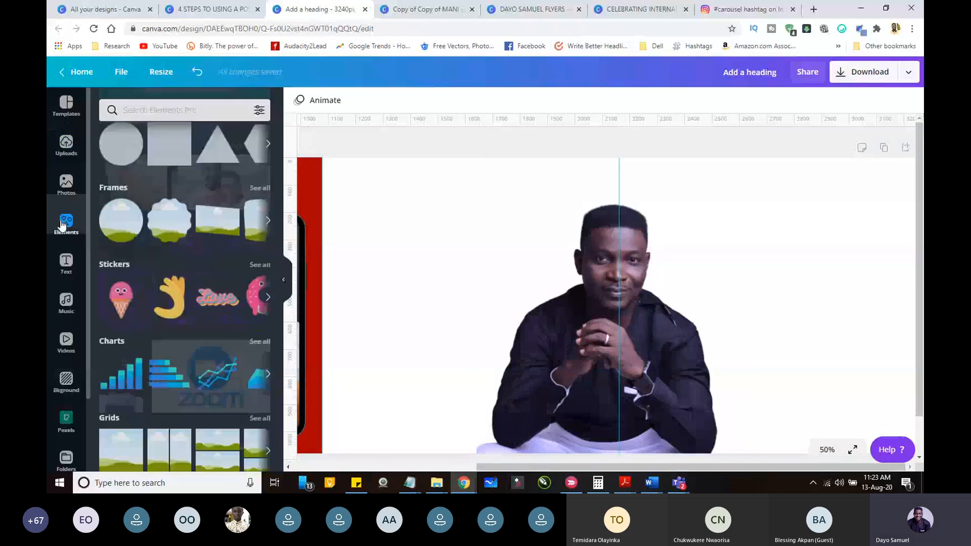
{"action": "left_click_drag", "start_coordinate": [169, 144], "coordinate": [343, 181]}
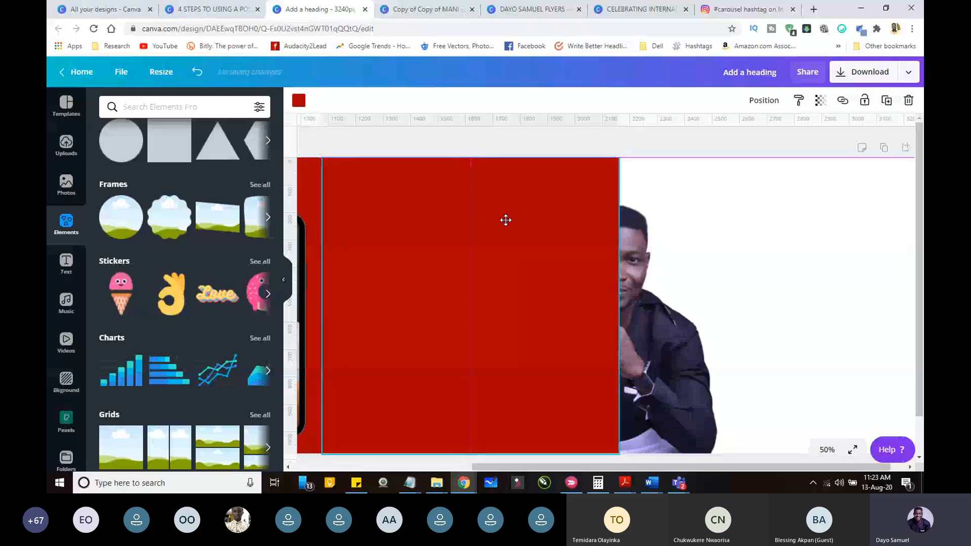
{"action": "left_click_drag", "start_coordinate": [505, 220], "coordinate": [505, 219]}
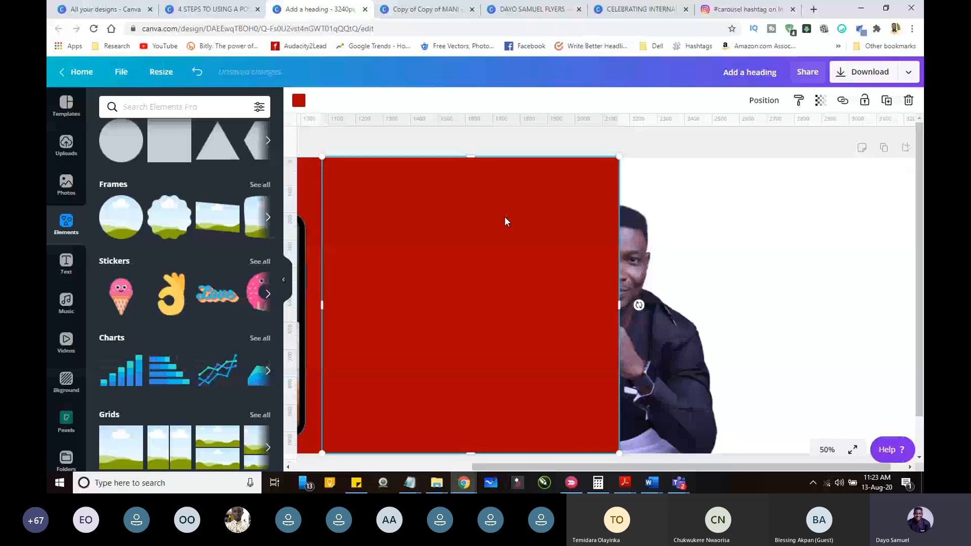
{"action": "key", "text": "Delete"}
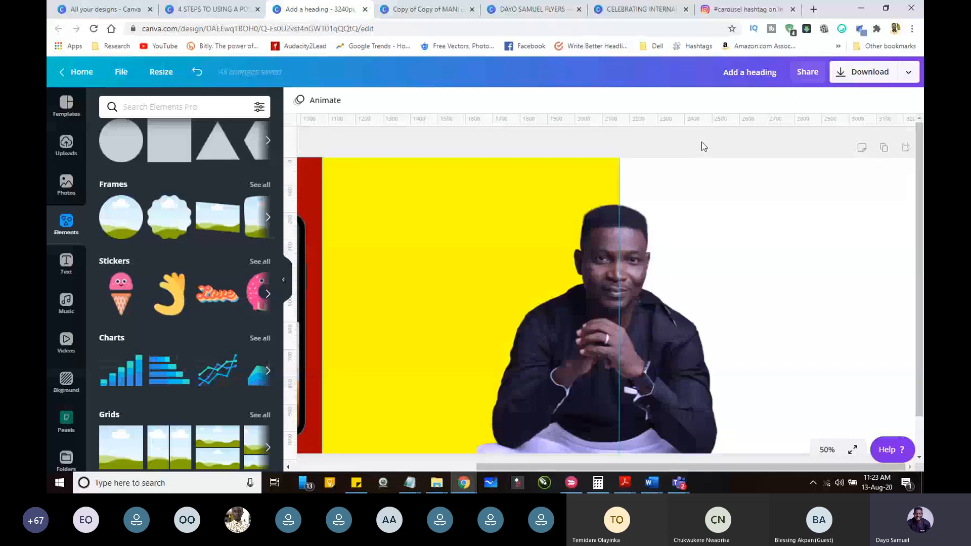
{"action": "left_click", "coordinate": [702, 143]}
Step: Adjust the man's photo to contrast 34 and saturation -70, and fine-tune its brightness
{"action": "left_click", "coordinate": [392, 102]}
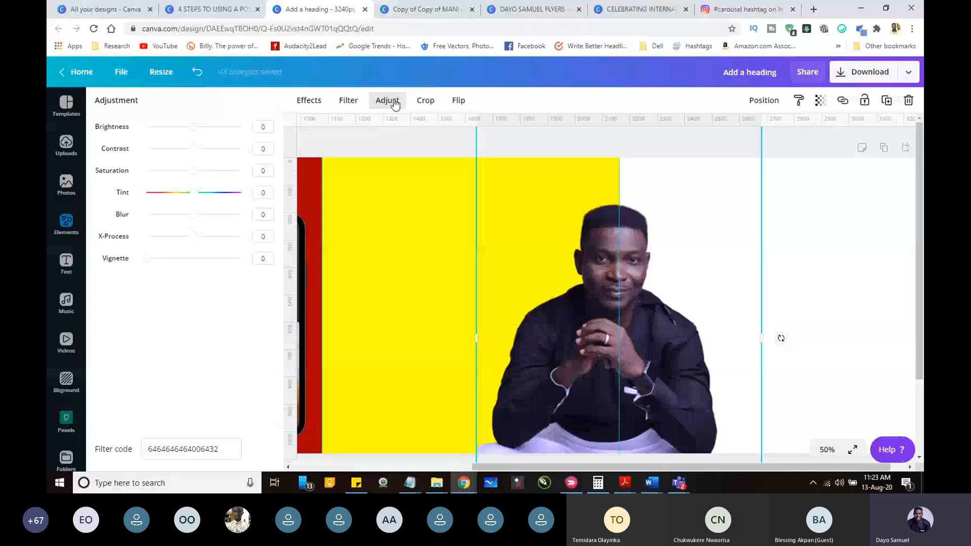
{"action": "left_click_drag", "start_coordinate": [193, 148], "coordinate": [205, 149]}
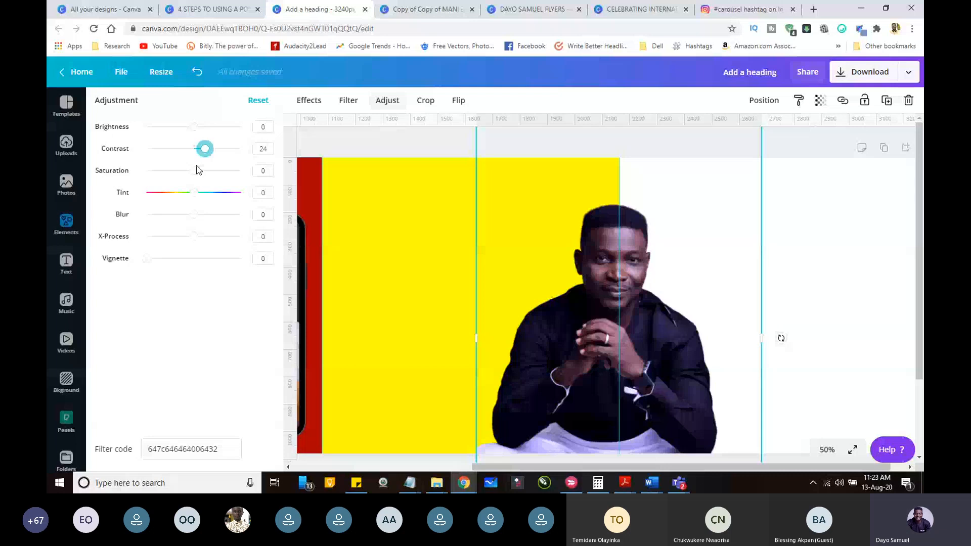
{"action": "left_click_drag", "start_coordinate": [194, 170], "coordinate": [146, 171]}
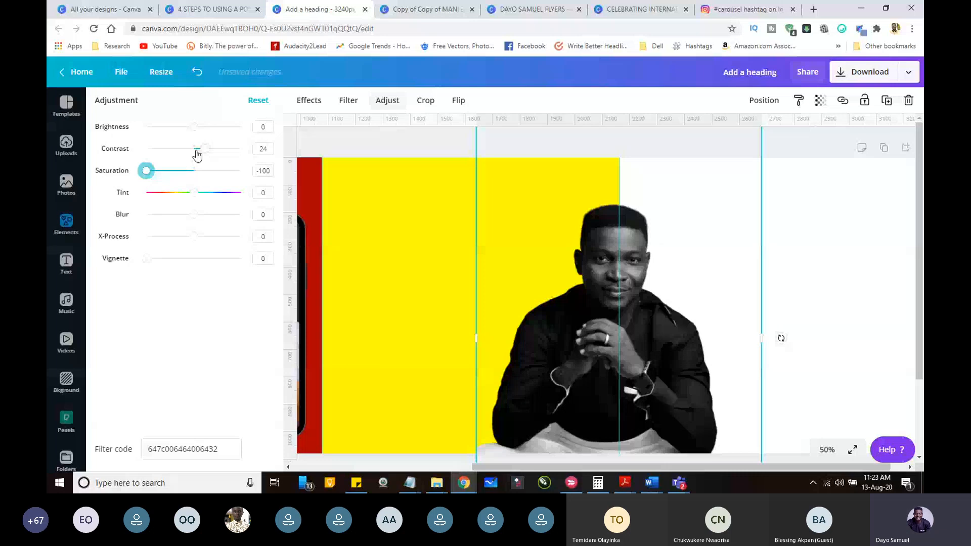
{"action": "left_click_drag", "start_coordinate": [197, 150], "coordinate": [210, 148]}
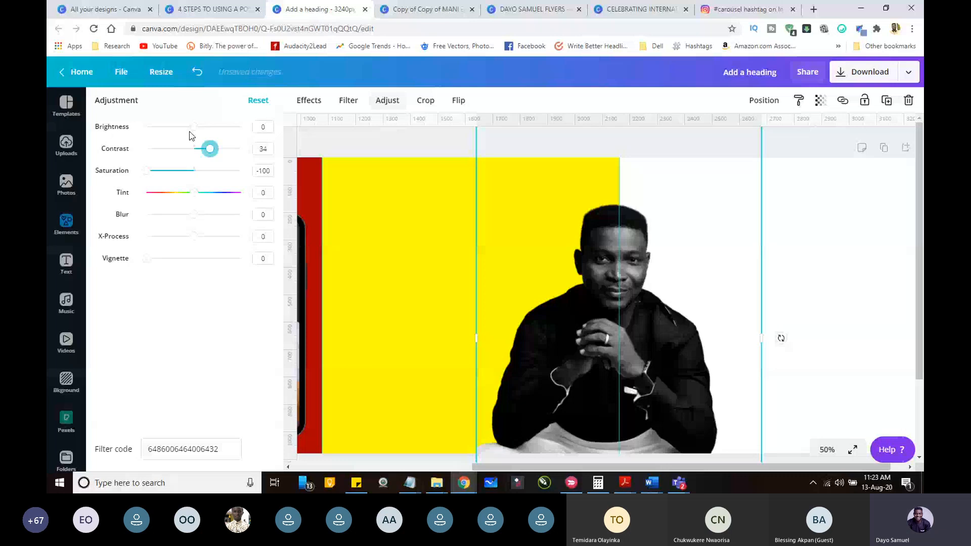
{"action": "left_click_drag", "start_coordinate": [147, 170], "coordinate": [156, 172]}
{"action": "left_click_drag", "start_coordinate": [156, 173], "coordinate": [160, 171]}
{"action": "left_click_drag", "start_coordinate": [194, 127], "coordinate": [188, 129]}
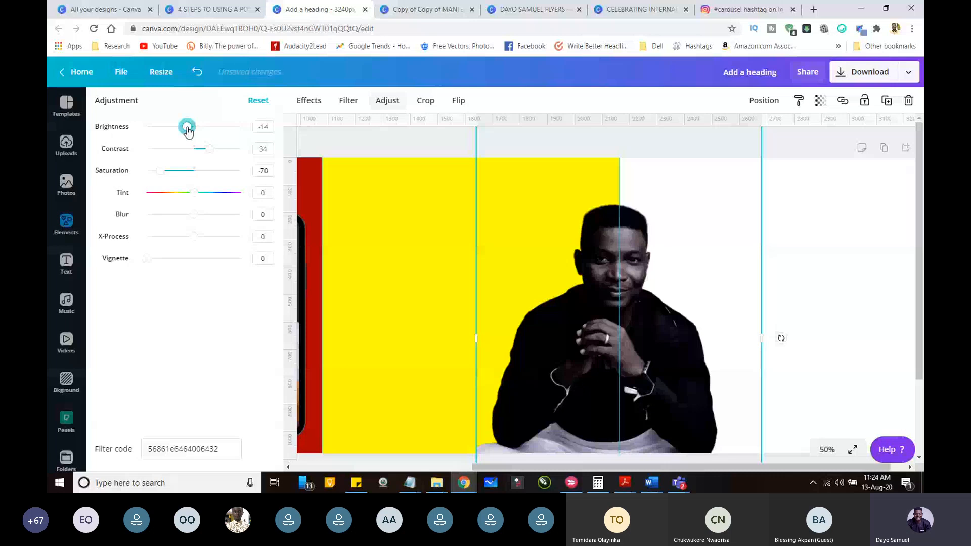
{"action": "left_click_drag", "start_coordinate": [187, 127], "coordinate": [195, 127]}
{"action": "left_click", "coordinate": [387, 100]}
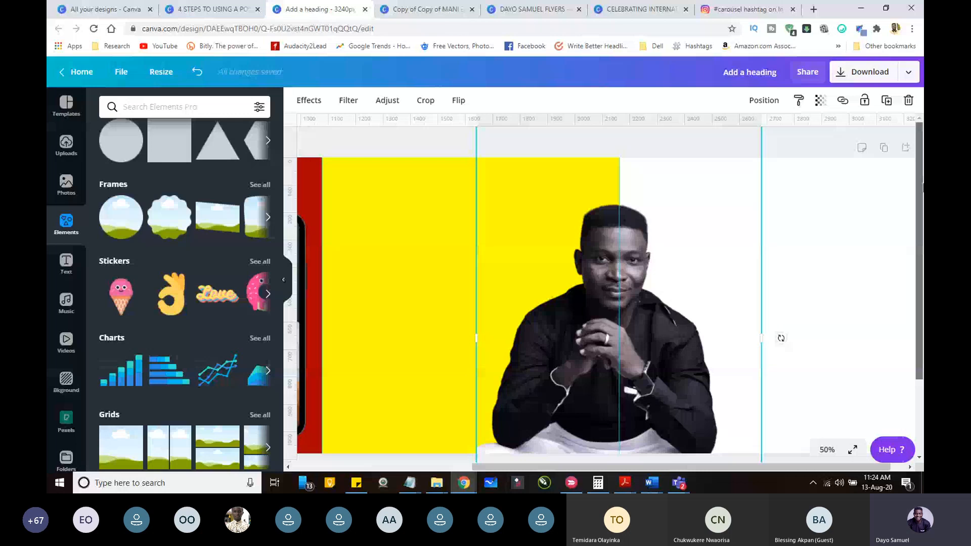
{"action": "left_click", "coordinate": [442, 145]}
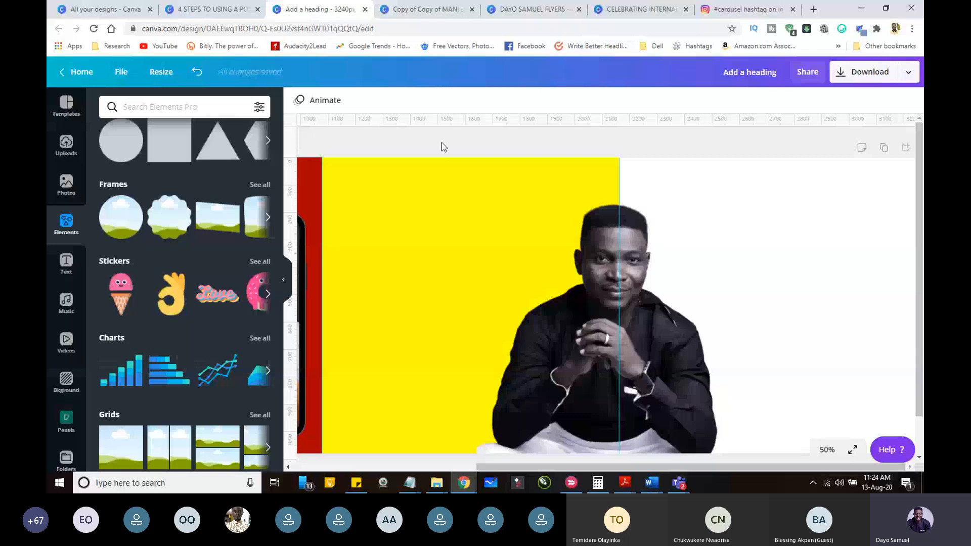
Step: Add the square with diagonal stripes from the shapes collection onto the yellow area of the second slide
{"action": "scroll", "coordinate": [254, 191], "scroll_direction": "up", "scroll_amount": 2}
{"action": "left_click", "coordinate": [254, 191]}
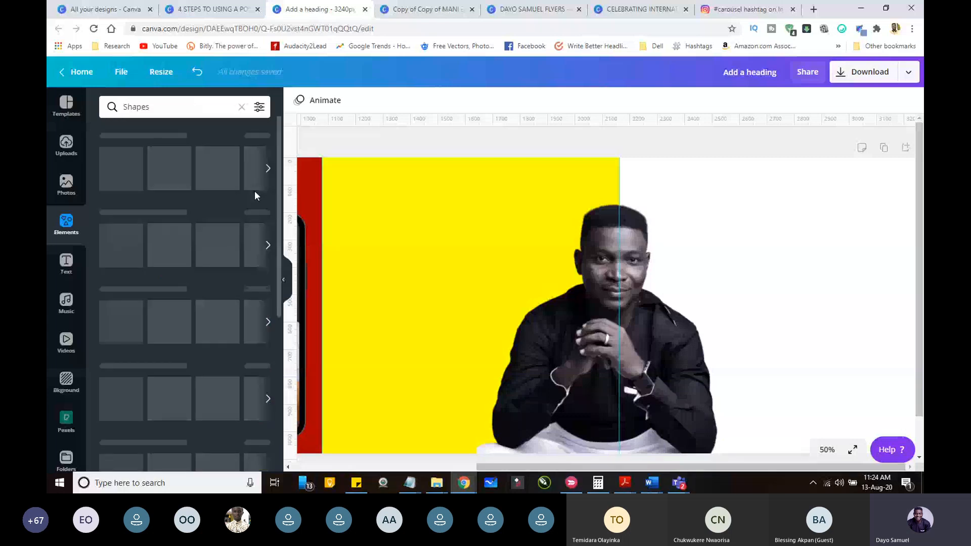
{"action": "left_click_drag", "start_coordinate": [278, 185], "coordinate": [276, 205]}
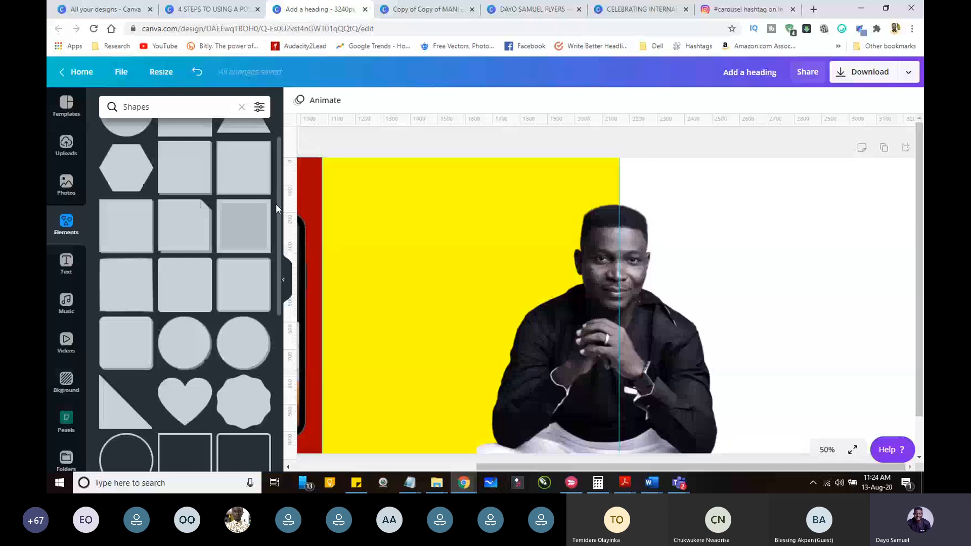
{"action": "scroll", "coordinate": [183, 258], "scroll_direction": "down", "scroll_amount": 6}
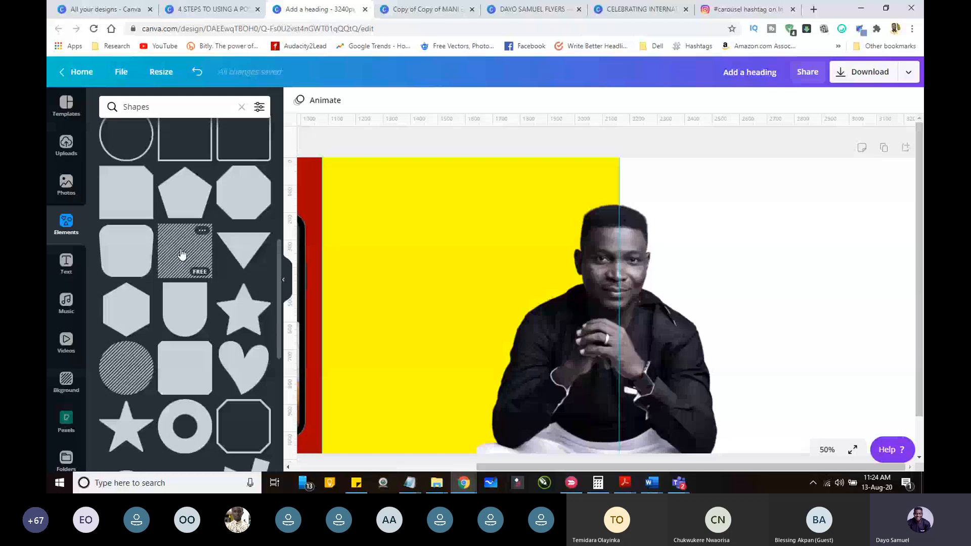
{"action": "left_click_drag", "start_coordinate": [182, 256], "coordinate": [362, 213]}
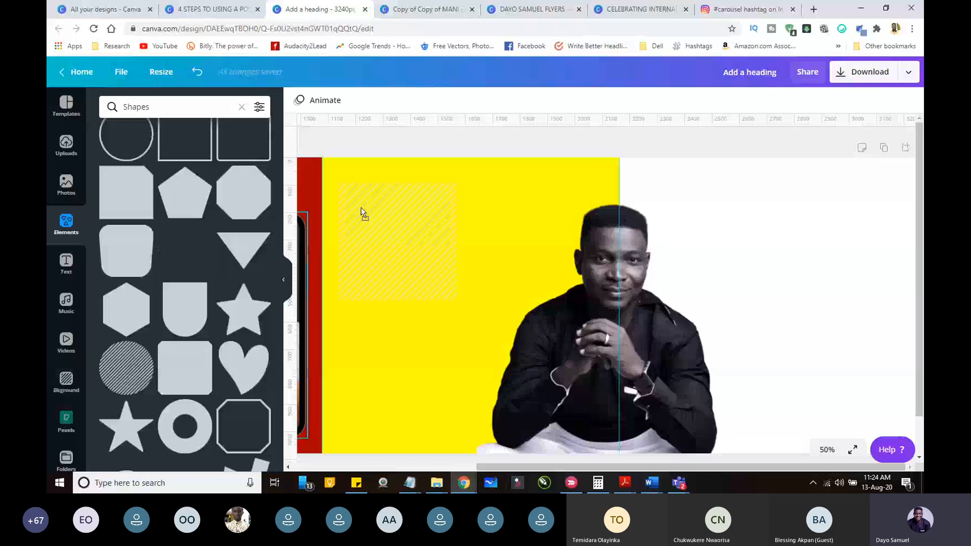
{"action": "left_click_drag", "start_coordinate": [363, 212], "coordinate": [363, 212]}
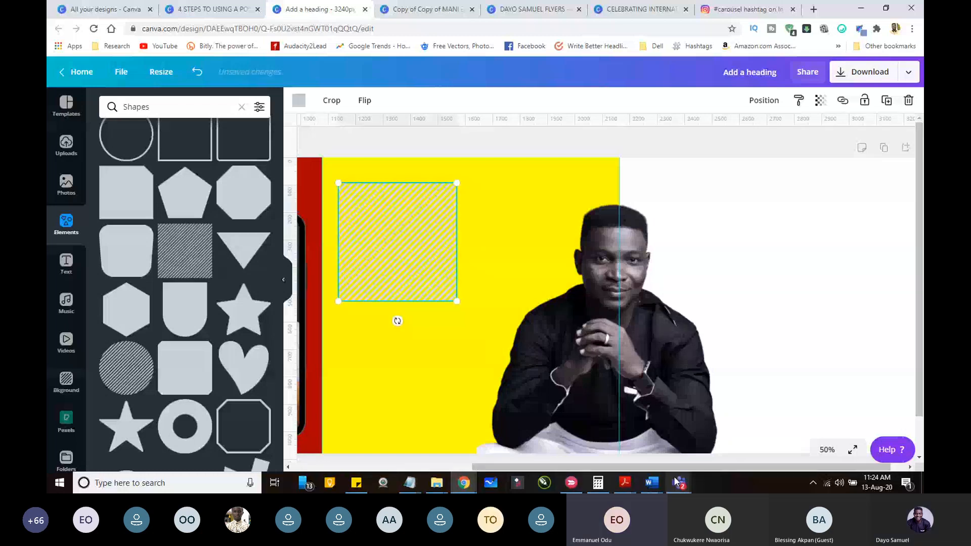
Step: Switch to the Teams meeting to look at its participants and lobby, and return to the Canva design
{"action": "left_click", "coordinate": [677, 482]}
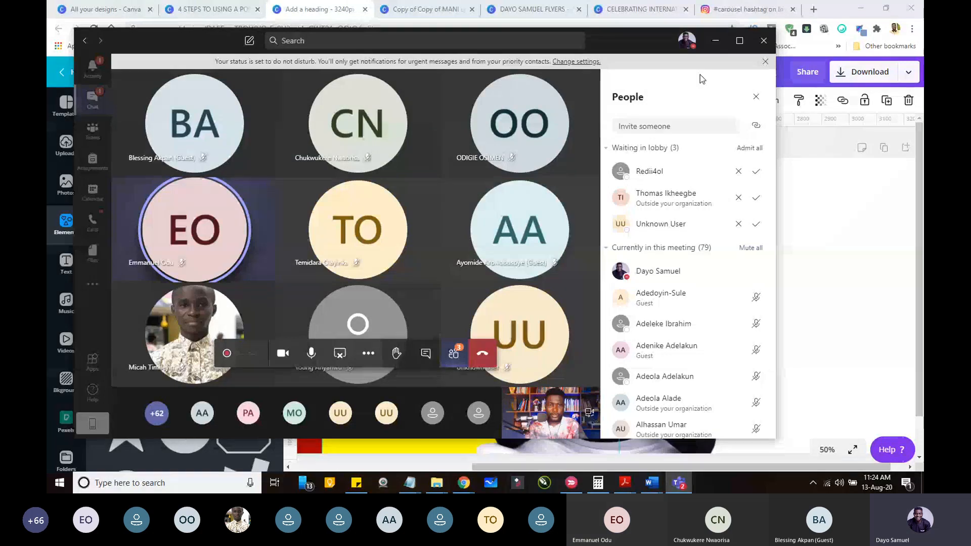
{"action": "left_click", "coordinate": [716, 41]}
Step: Enlarge the striped square from the second slide's upper-left corner to about 1,084 × 1,084 and colour its stripes black
{"action": "left_click_drag", "start_coordinate": [383, 215], "coordinate": [366, 188]}
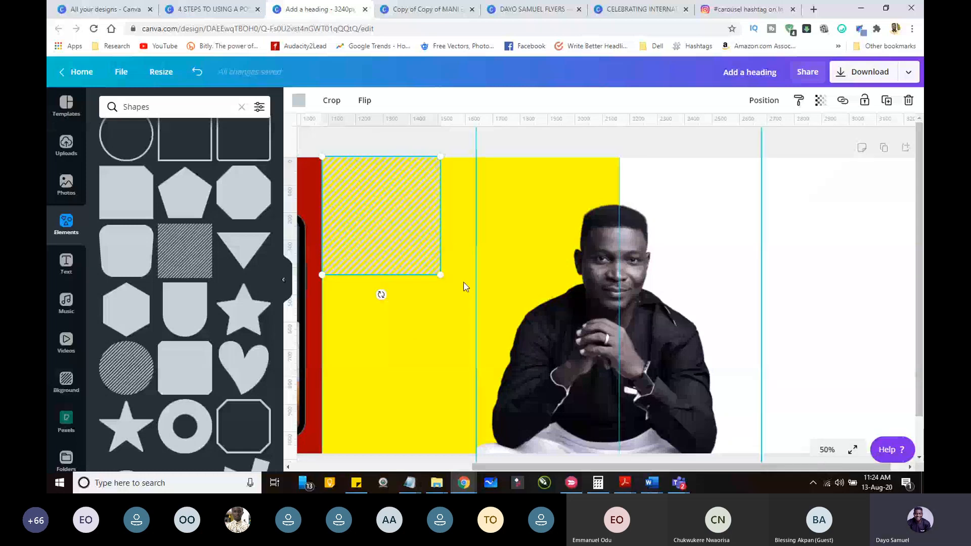
{"action": "left_click_drag", "start_coordinate": [440, 274], "coordinate": [637, 444]}
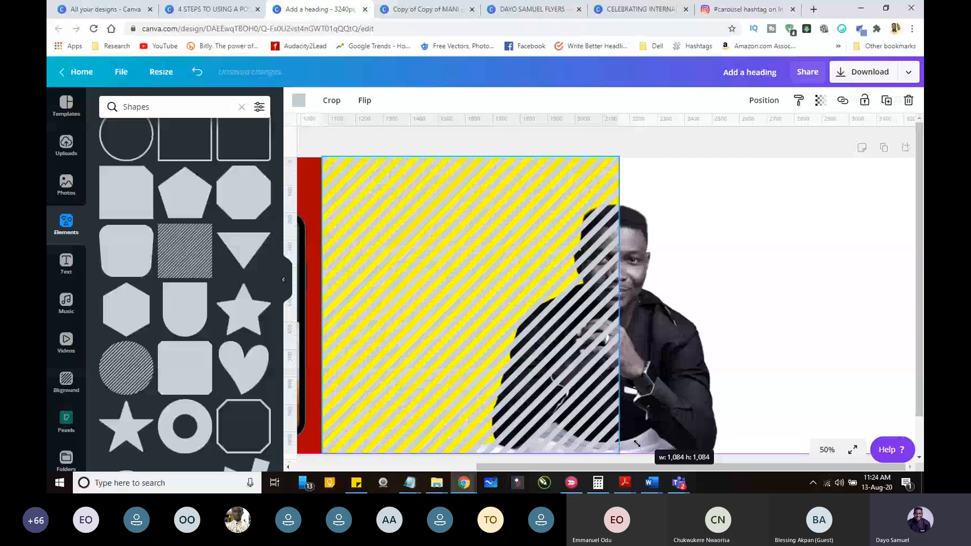
{"action": "left_click", "coordinate": [298, 100]}
{"action": "left_click", "coordinate": [110, 210]}
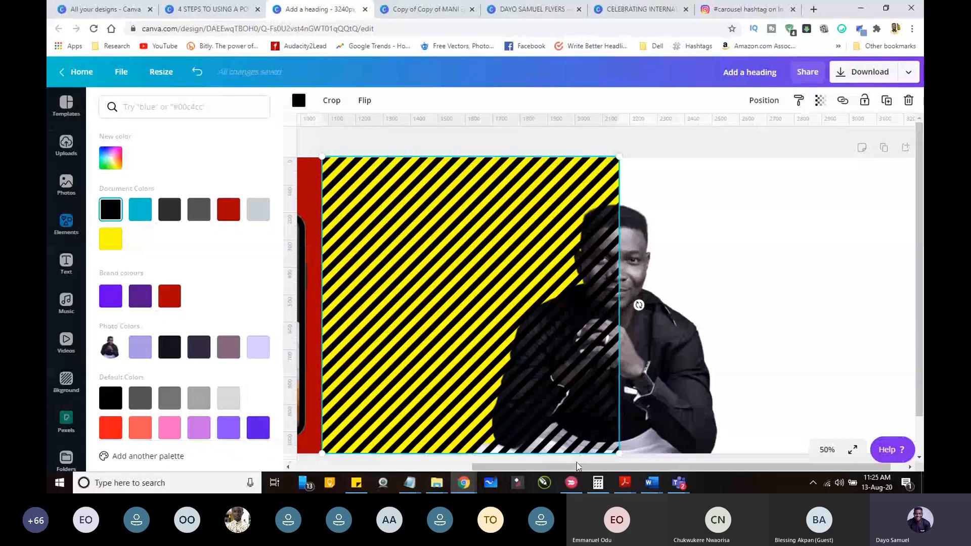
Step: Recolour the second slide's diagonal stripes to dark yellow #b89b01 and lower their opacity for a subtle background pattern
{"action": "left_click_drag", "start_coordinate": [578, 465], "coordinate": [524, 466]}
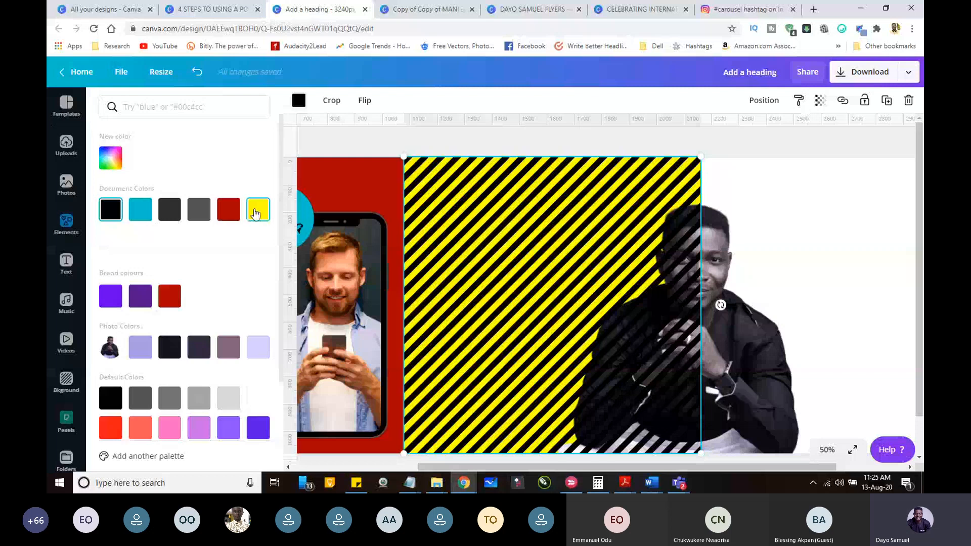
{"action": "left_click", "coordinate": [110, 158]}
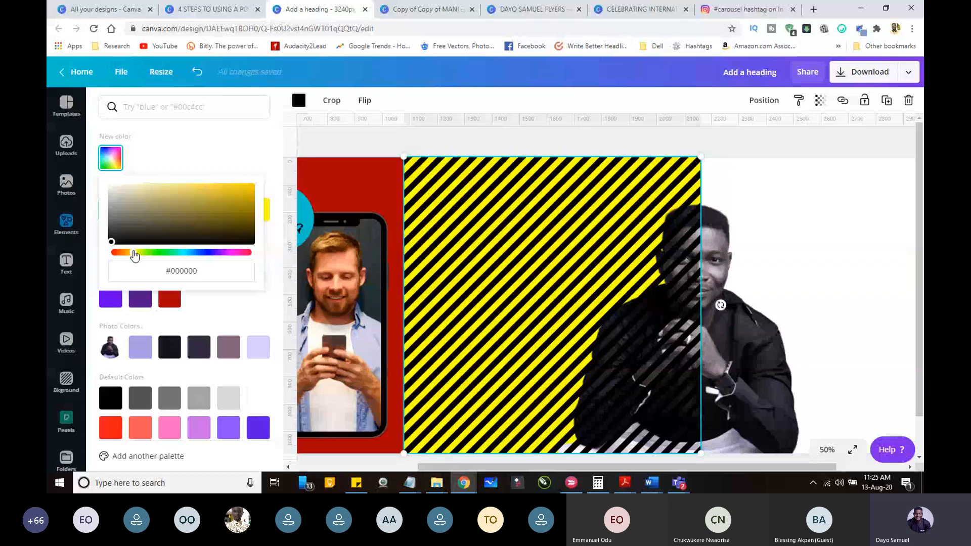
{"action": "left_click", "coordinate": [247, 216]}
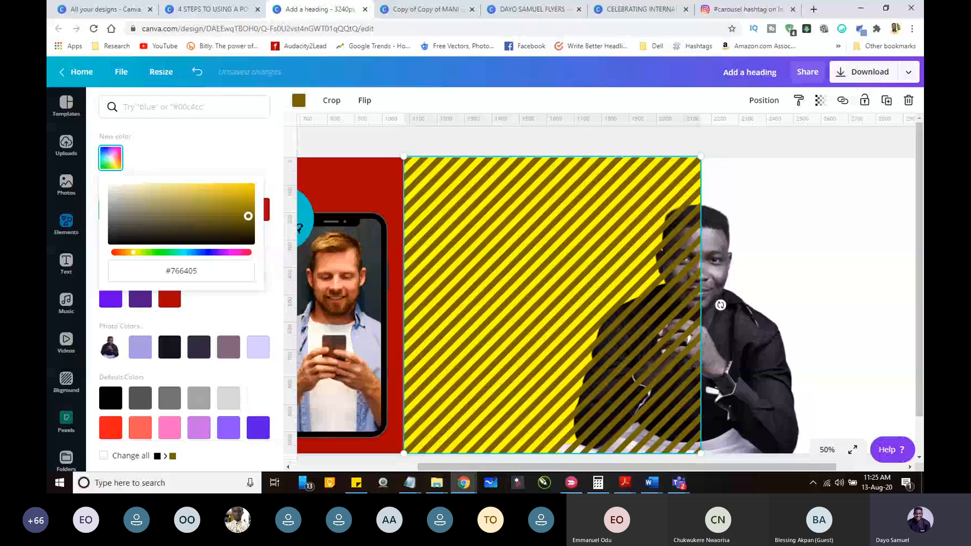
{"action": "left_click_drag", "start_coordinate": [248, 216], "coordinate": [252, 201]}
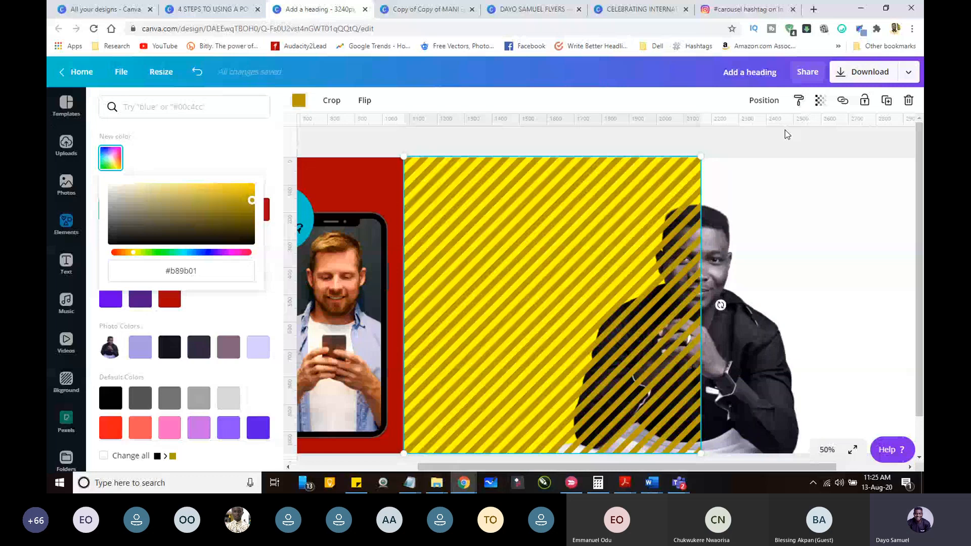
{"action": "left_click", "coordinate": [822, 103]}
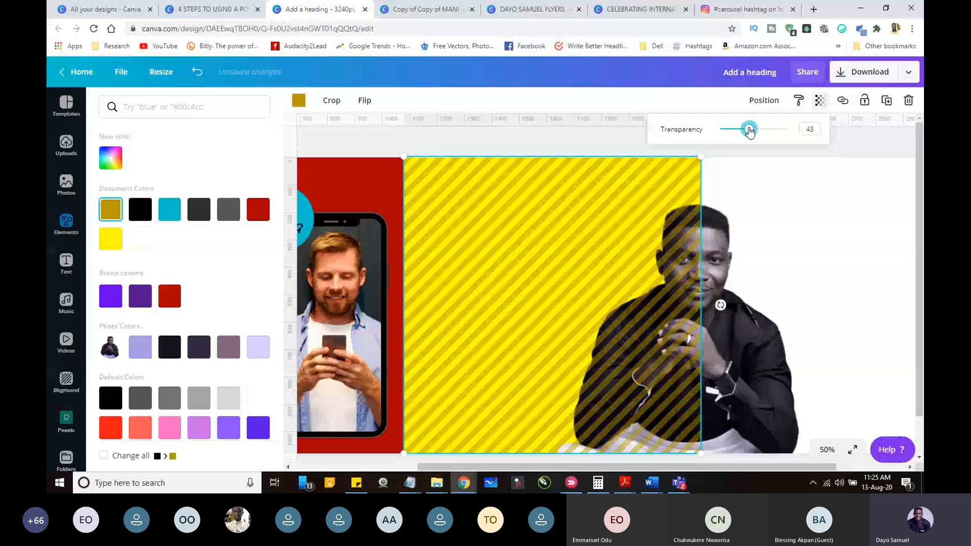
{"action": "left_click_drag", "start_coordinate": [749, 130], "coordinate": [741, 129]}
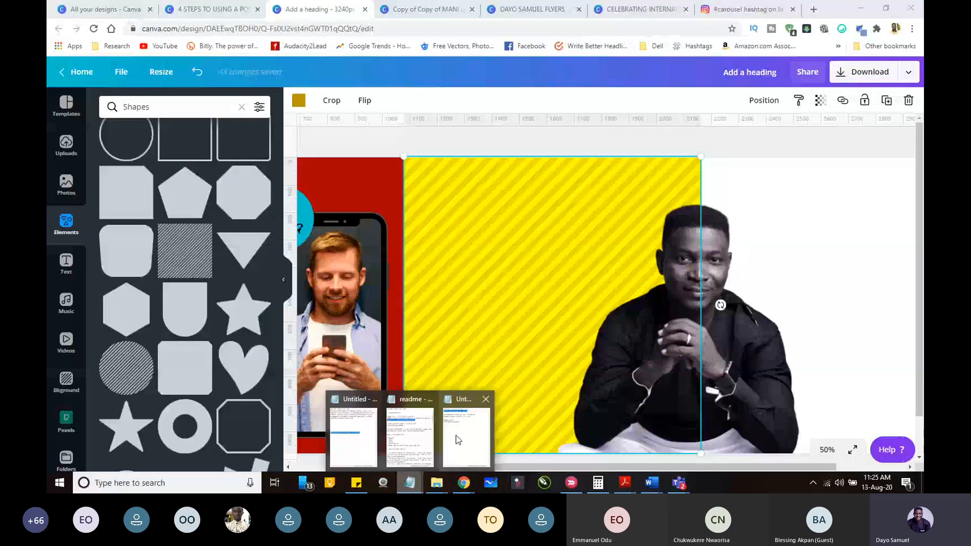
Step: Switch to the Notepad notes and copy the line "high quality content on your smartphone"
{"action": "left_click", "coordinate": [458, 440]}
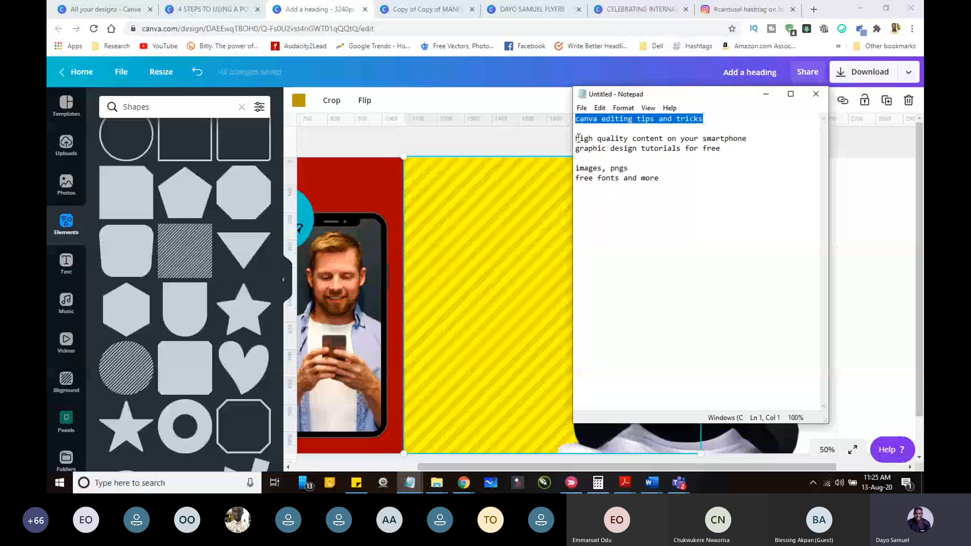
{"action": "left_click_drag", "start_coordinate": [577, 137], "coordinate": [758, 141]}
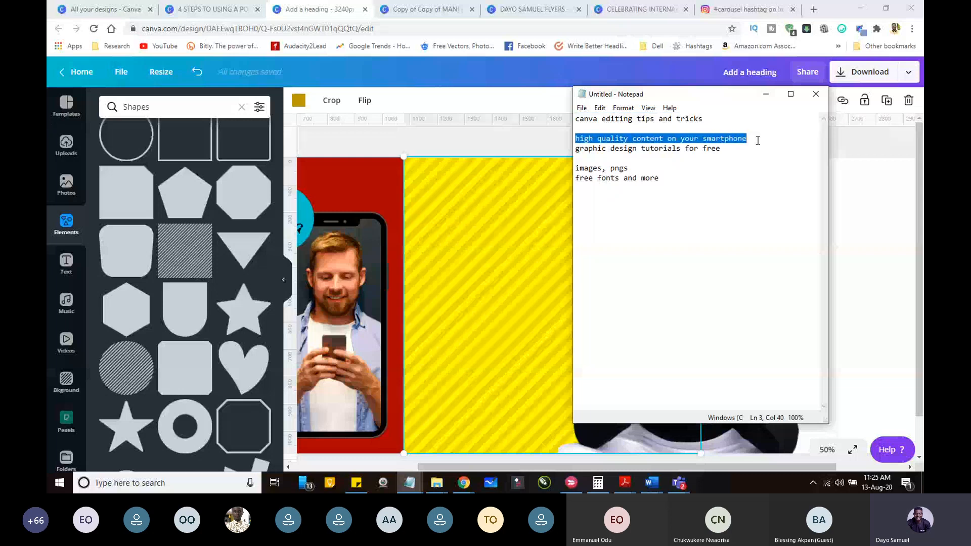
{"action": "right_click", "coordinate": [726, 137]}
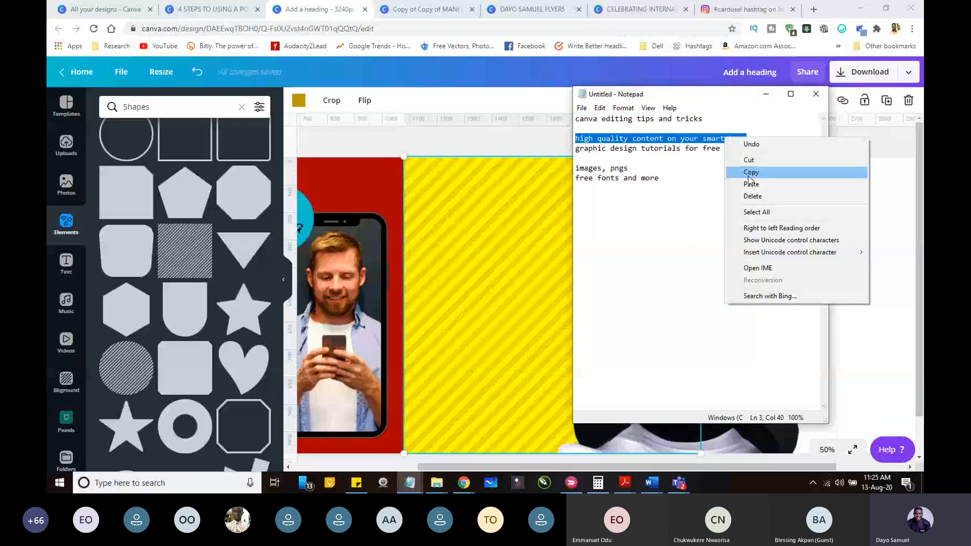
{"action": "left_click", "coordinate": [749, 174]}
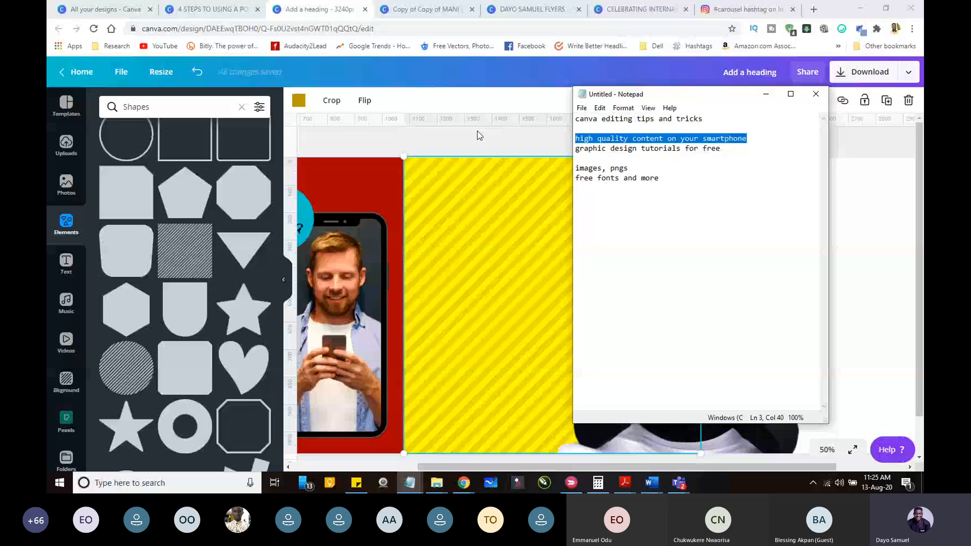
Step: Back in the Canva design, add a heading with the copied text and narrow its box so it wraps onto three lines
{"action": "left_click", "coordinate": [479, 135]}
{"action": "left_click", "coordinate": [66, 264]}
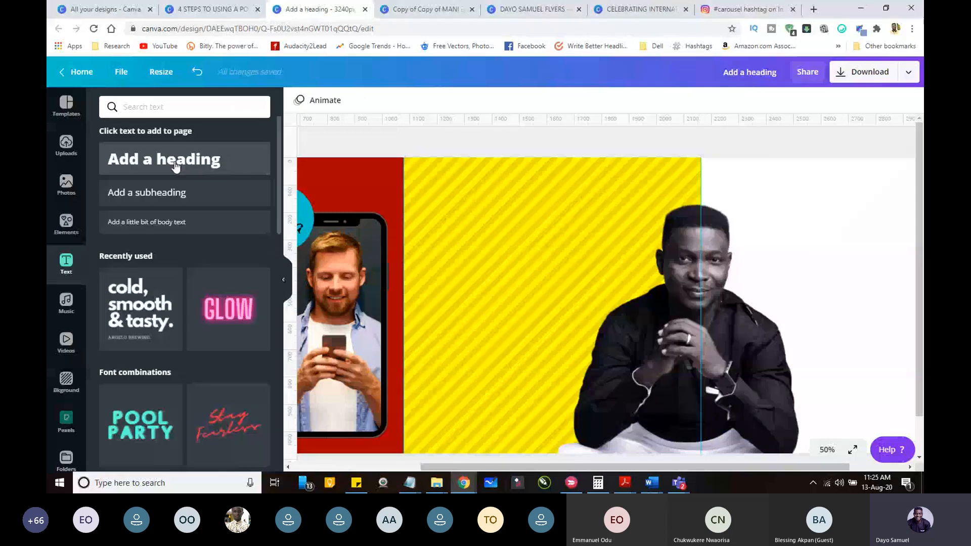
{"action": "left_click", "coordinate": [176, 161]}
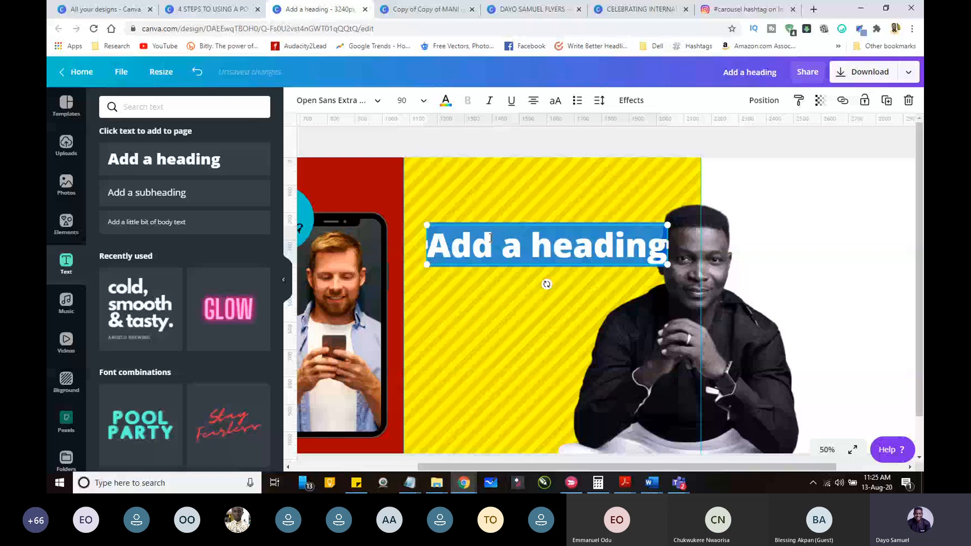
{"action": "key", "text": "ctrl+v"}
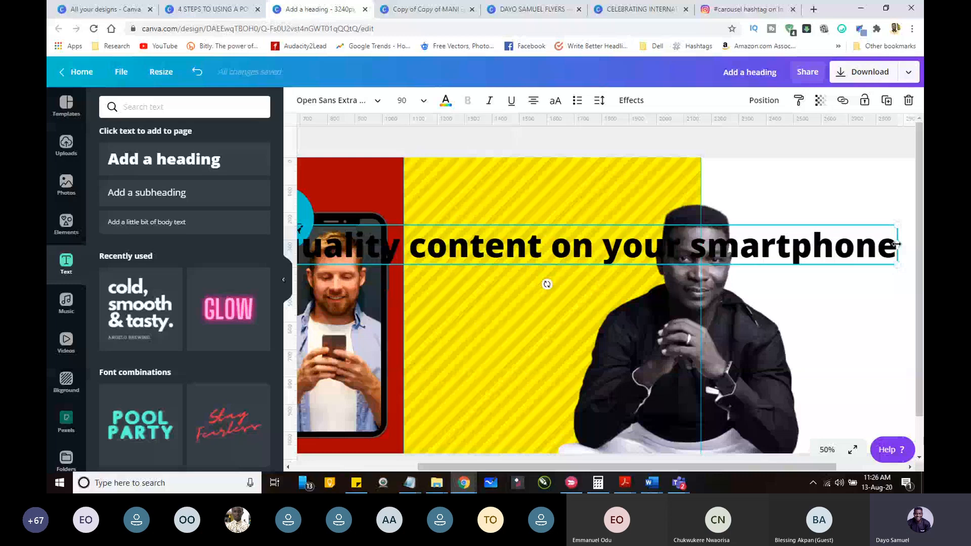
{"action": "left_click_drag", "start_coordinate": [896, 244], "coordinate": [501, 244]}
{"action": "key", "text": "Escape"}
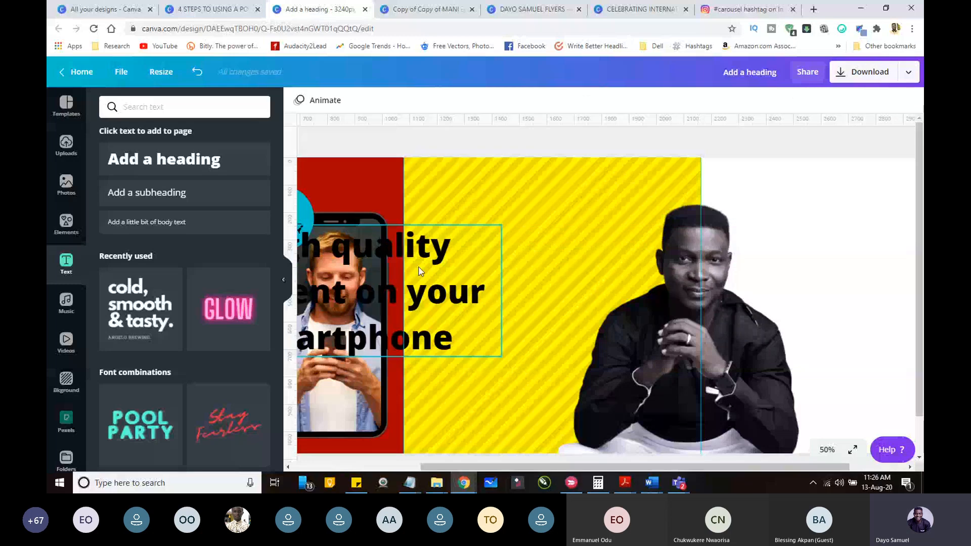